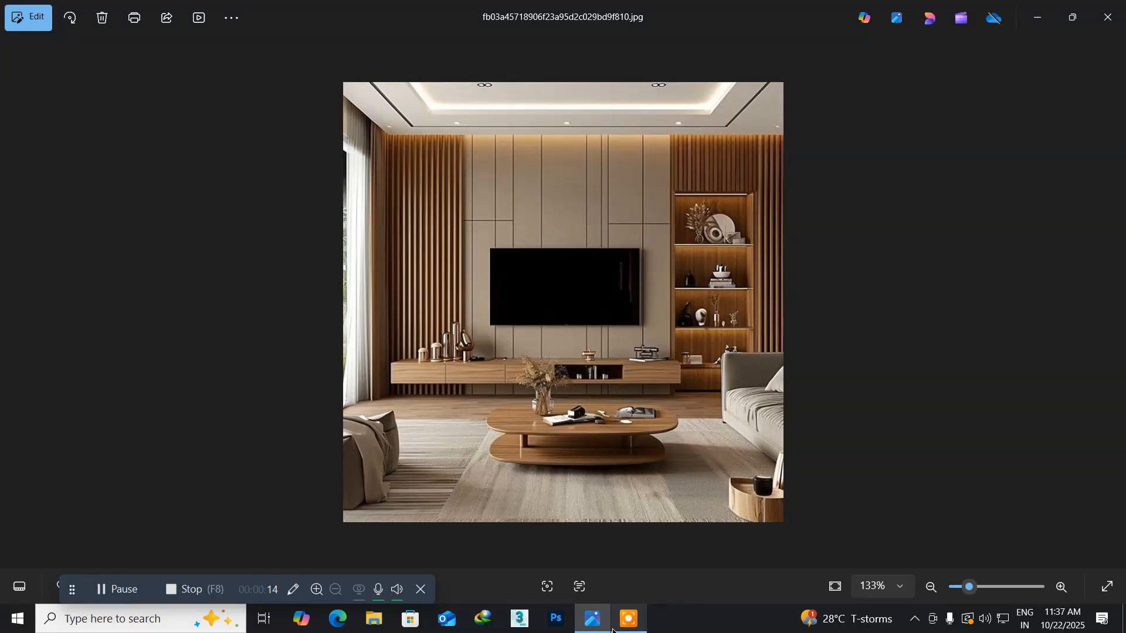
# - Launch SketchUp 2025 from the desktop and start a new model with the Architectural Inches template
pyautogui.click(601, 619)
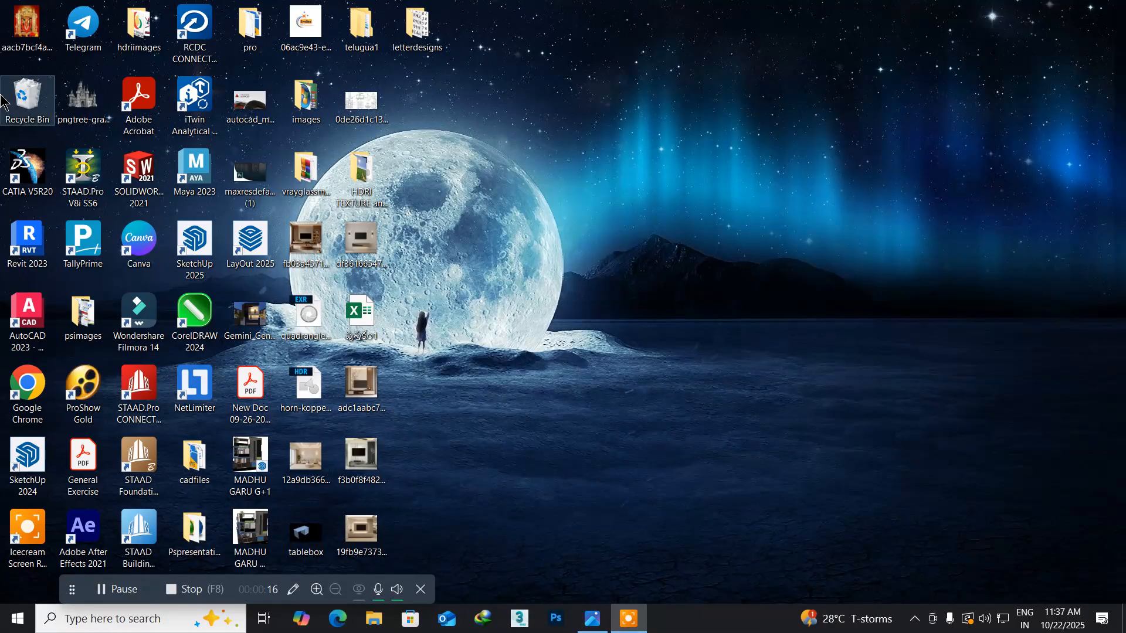
pyautogui.doubleClick(195, 243)
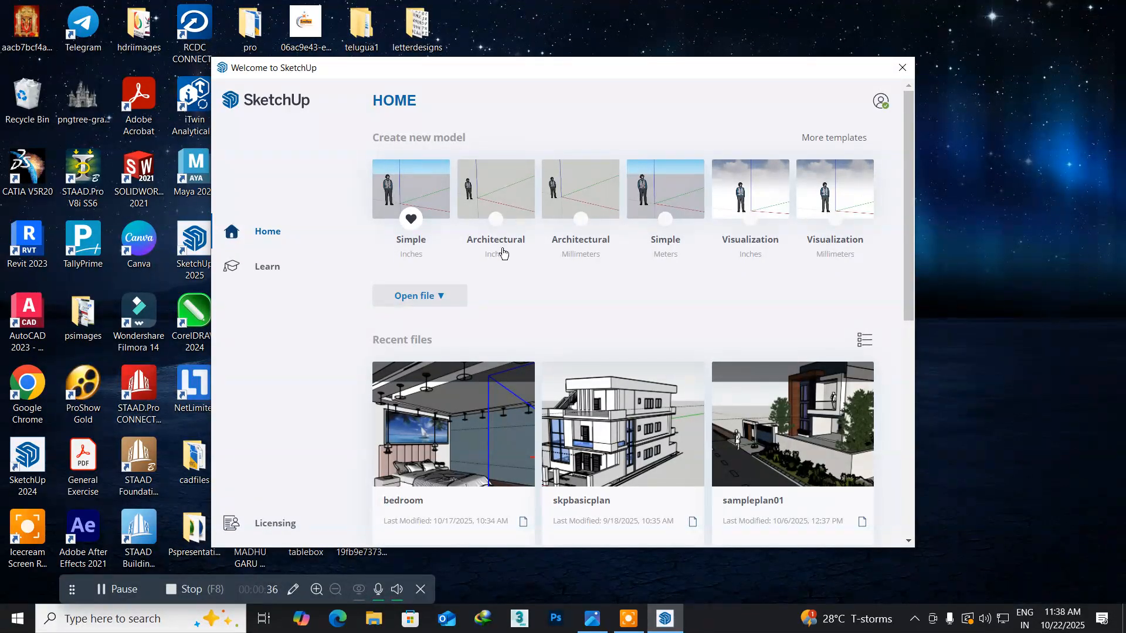
pyautogui.click(495, 193)
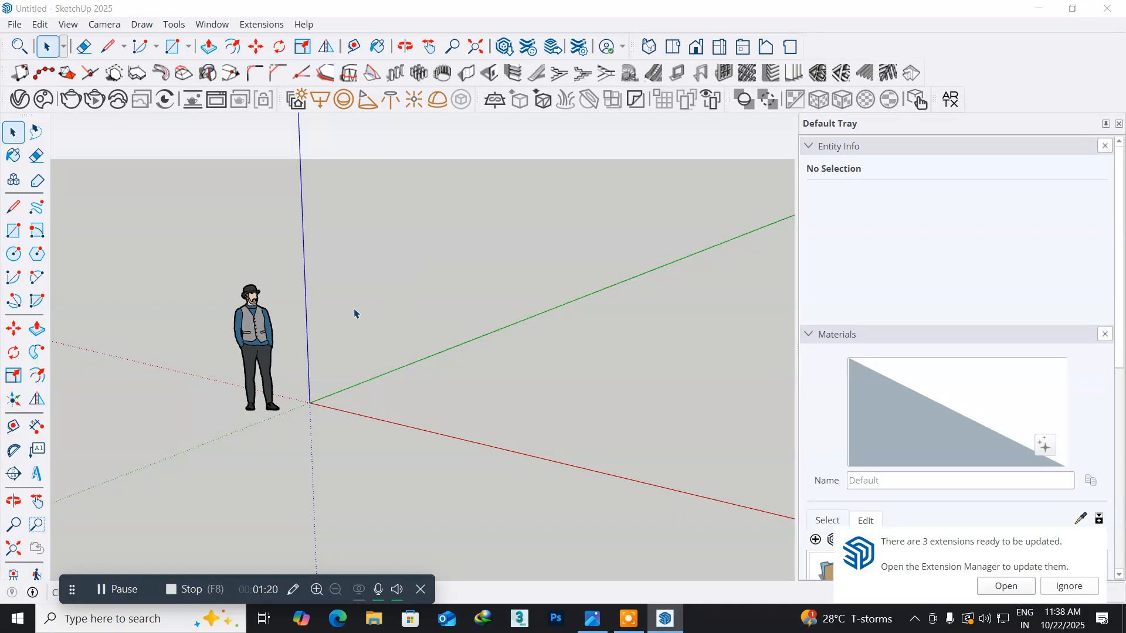
# - Delete the default human figure beside the origin
pyautogui.moveTo(206, 249); pyautogui.dragTo(305, 458)
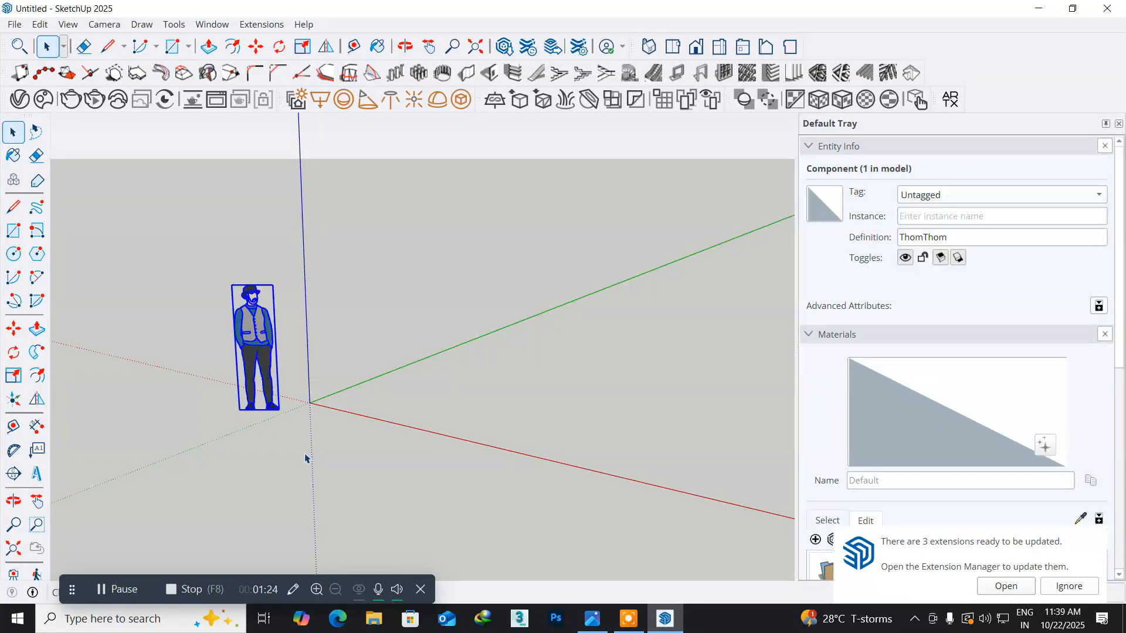
pyautogui.press('Delete')
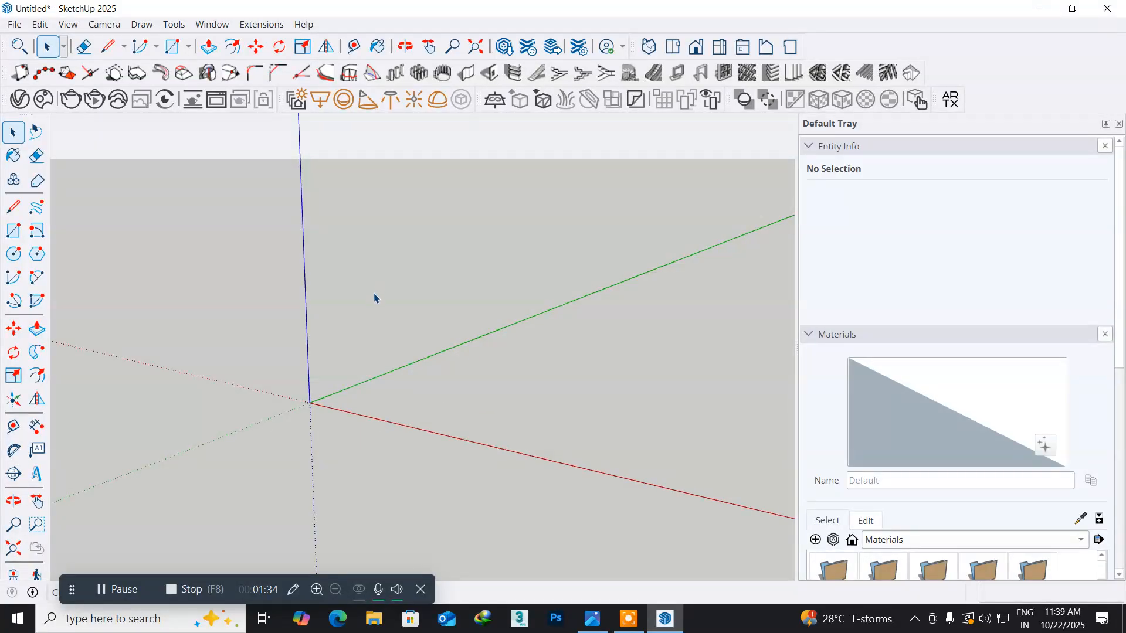
pyautogui.press('o')
pyautogui.moveTo(372, 301); pyautogui.dragTo(292, 317)
pyautogui.press('space')
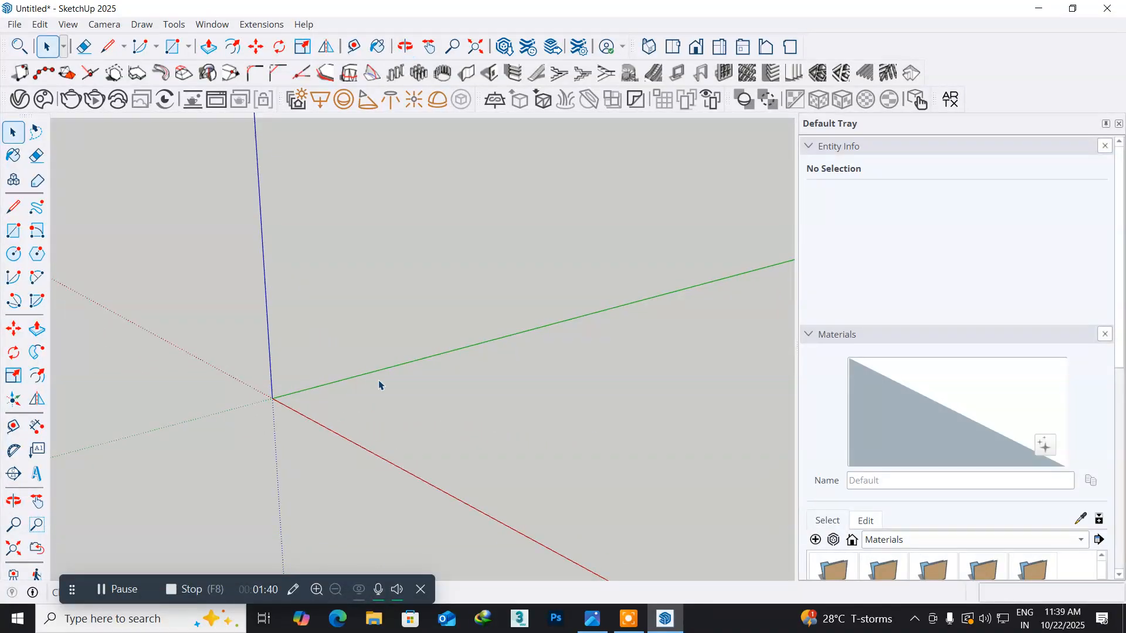
pyautogui.keyDown('shift'); pyautogui.moveTo(259, 443); pyautogui.dragTo(281, 459, button='middle'); pyautogui.keyUp('shift')
pyautogui.press('space')
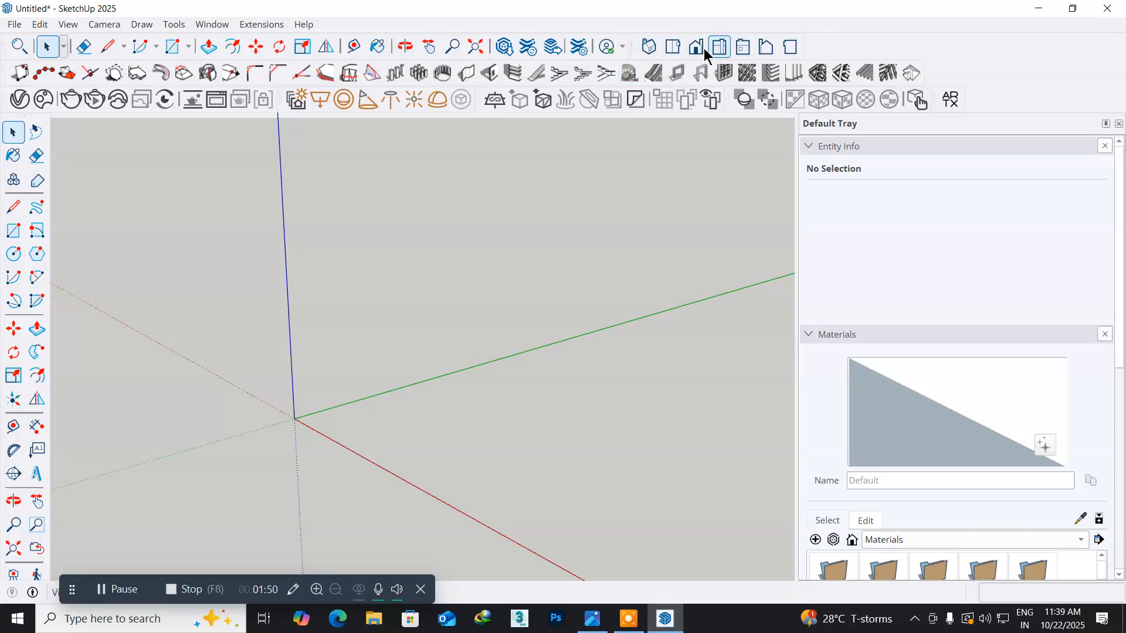
# - Hide the 1001bit - tools toolbar
pyautogui.click(69, 26)
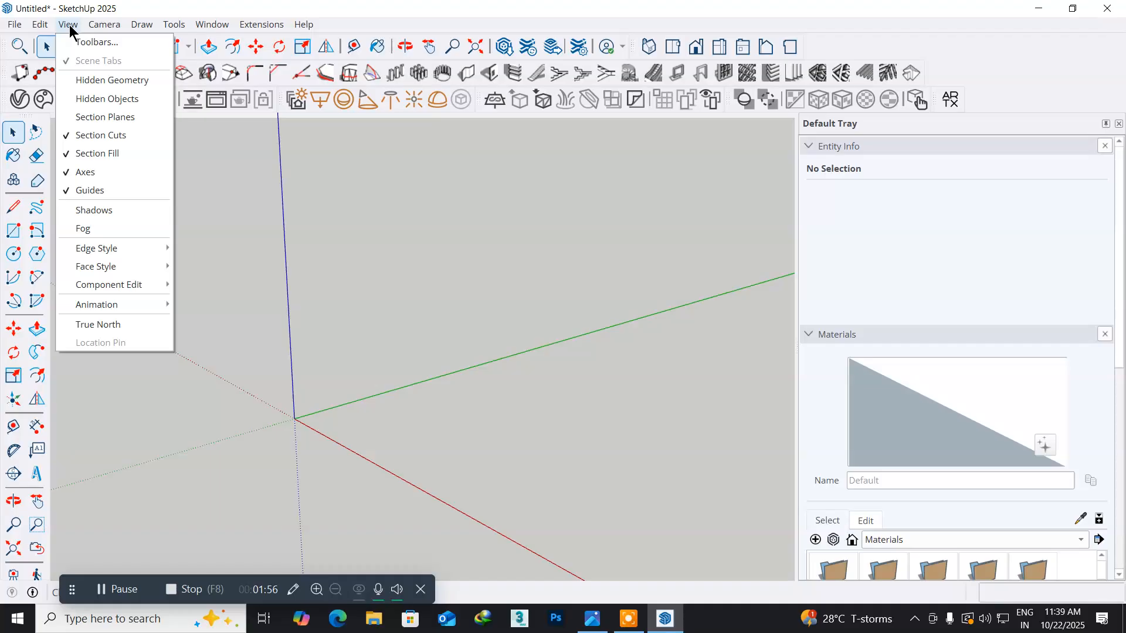
pyautogui.click(92, 42)
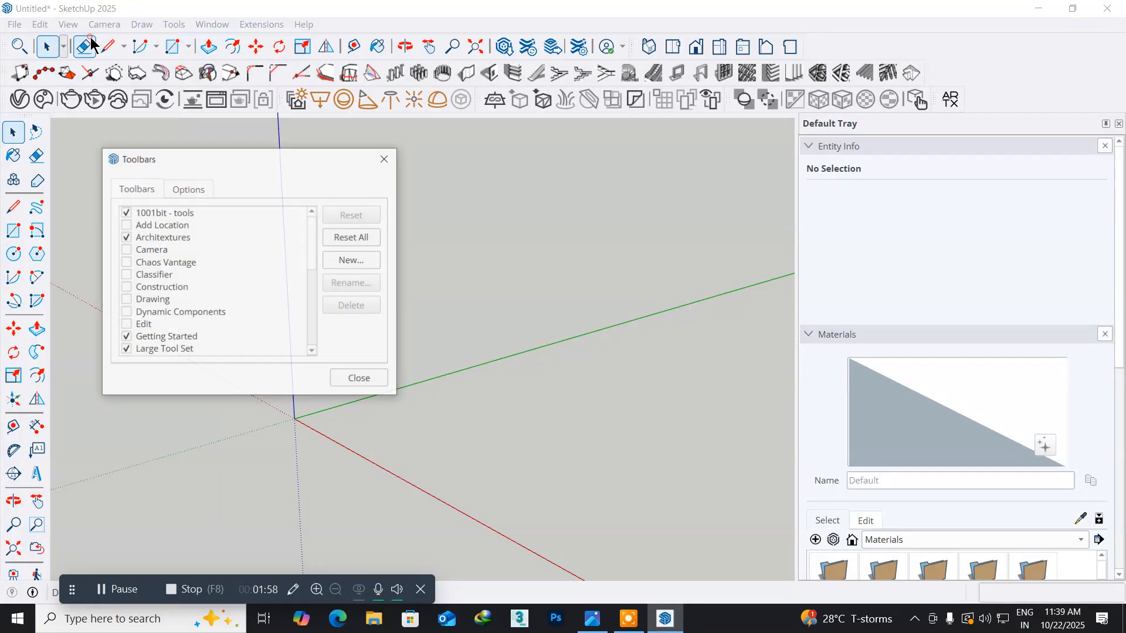
pyautogui.scroll(-5, 147, 225)
pyautogui.scroll(-1, 146, 226)
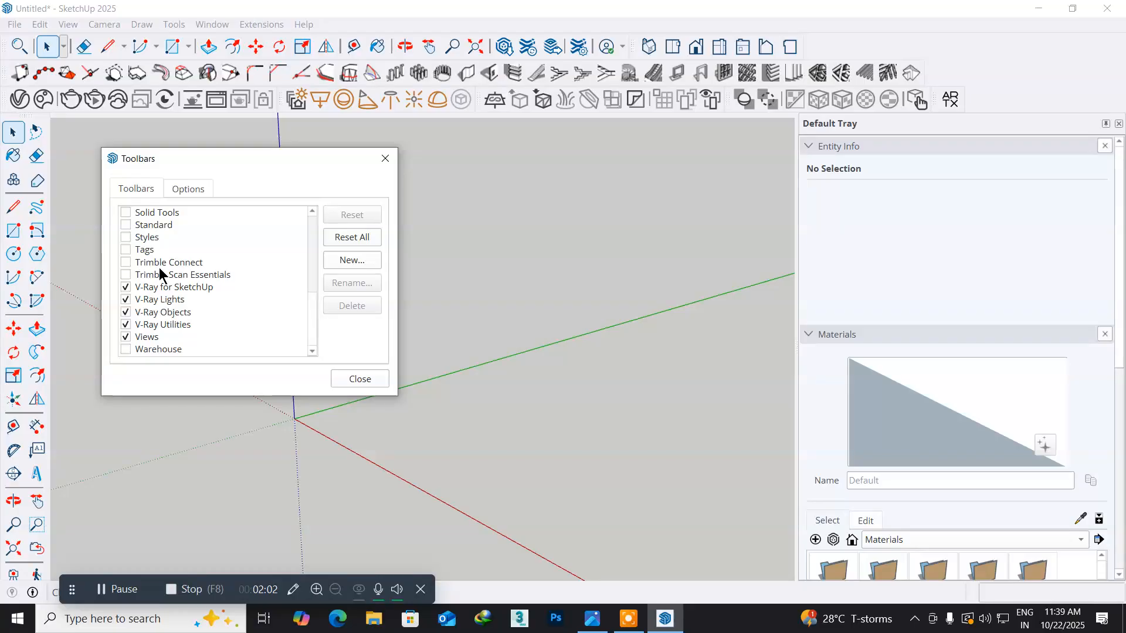
pyautogui.scroll(6, 159, 272)
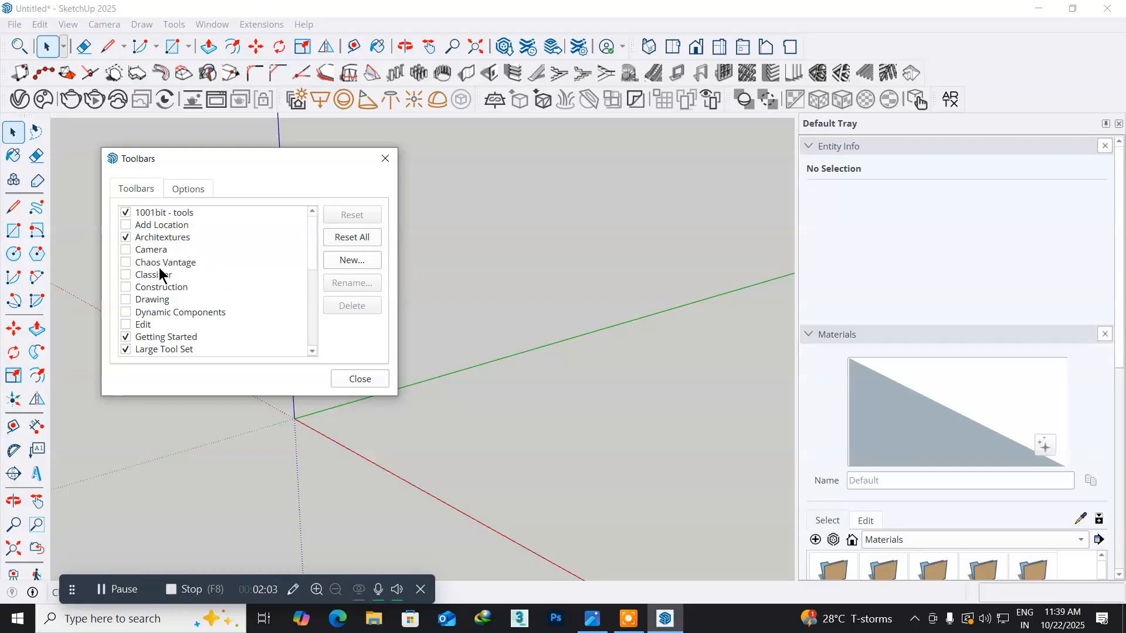
pyautogui.click(125, 212)
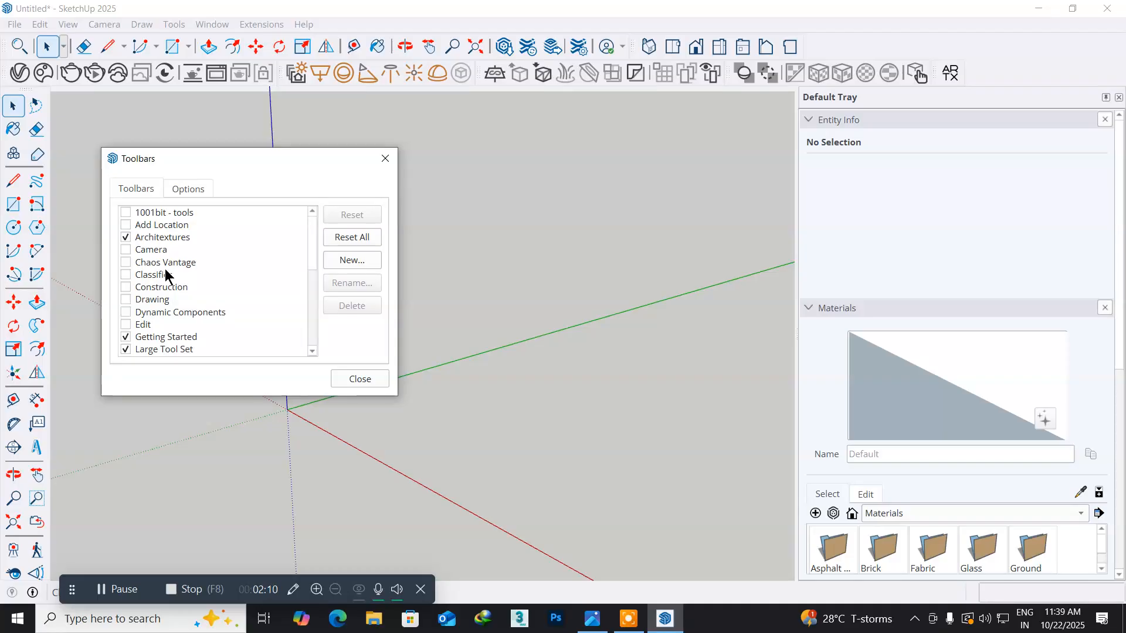
# - Toggle the Views toolbar off and back on, and close the toolbar settings
pyautogui.scroll(-5, 166, 274)
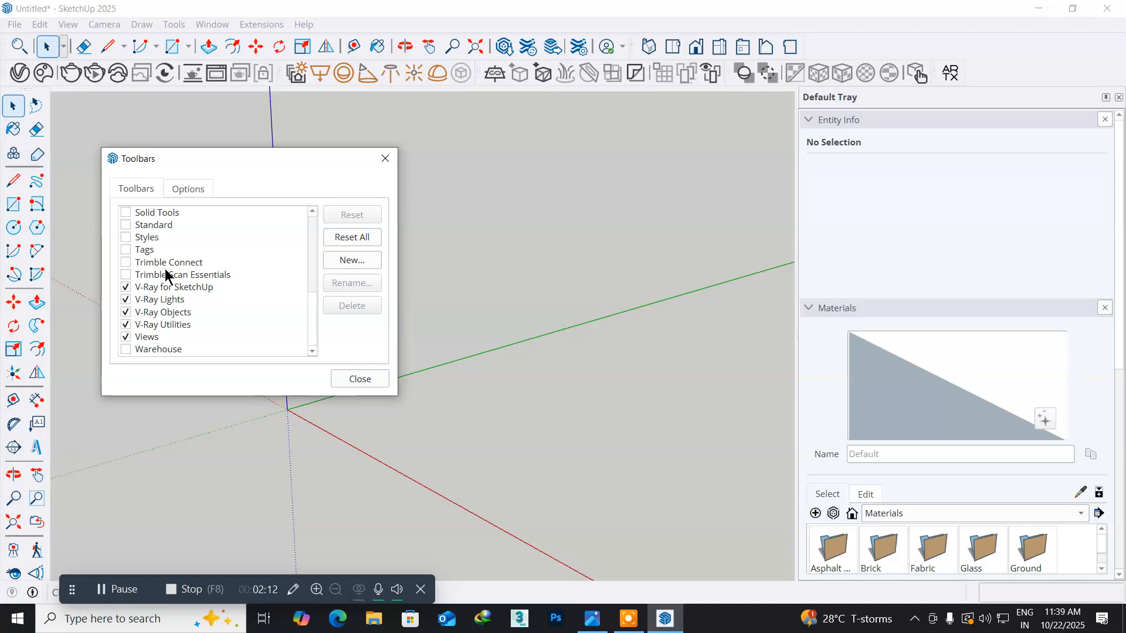
pyautogui.click(123, 336)
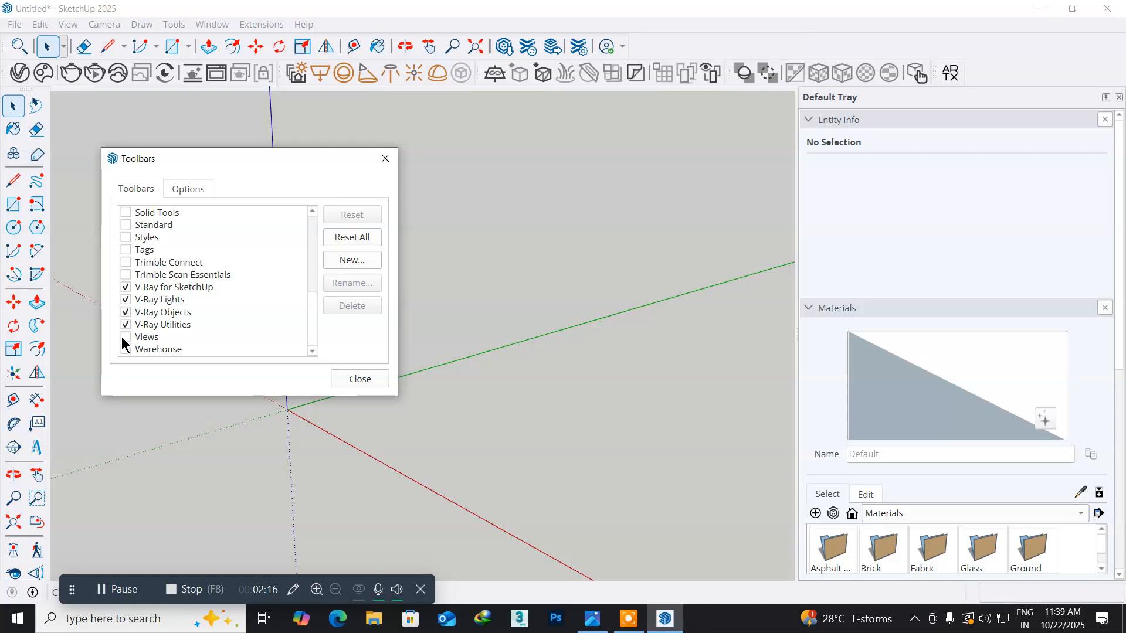
pyautogui.click(123, 336)
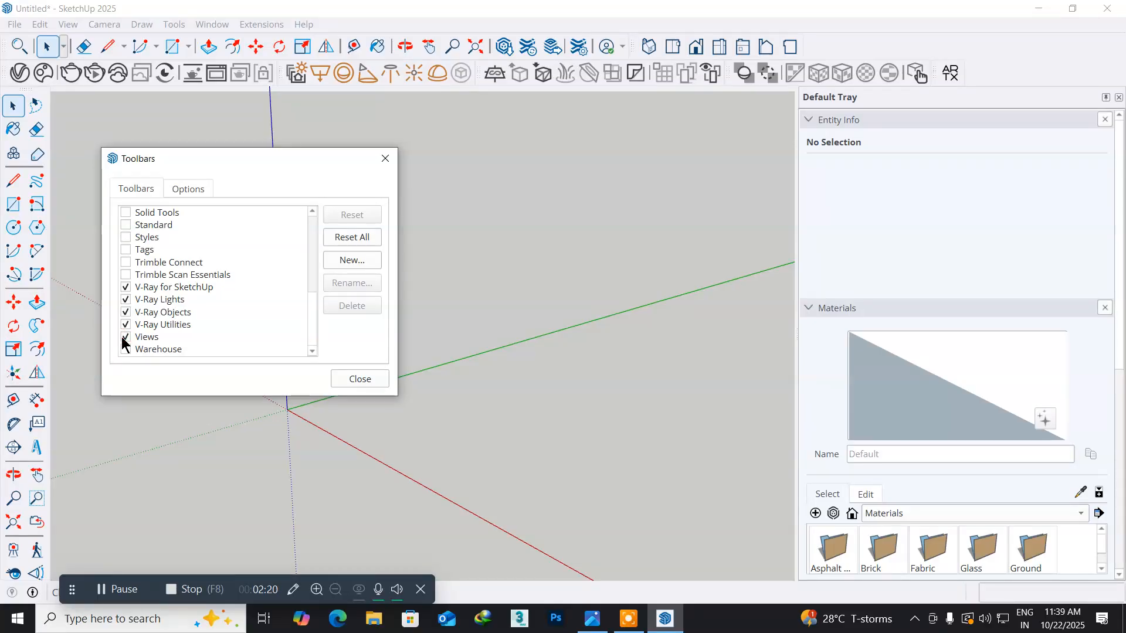
pyautogui.click(390, 166)
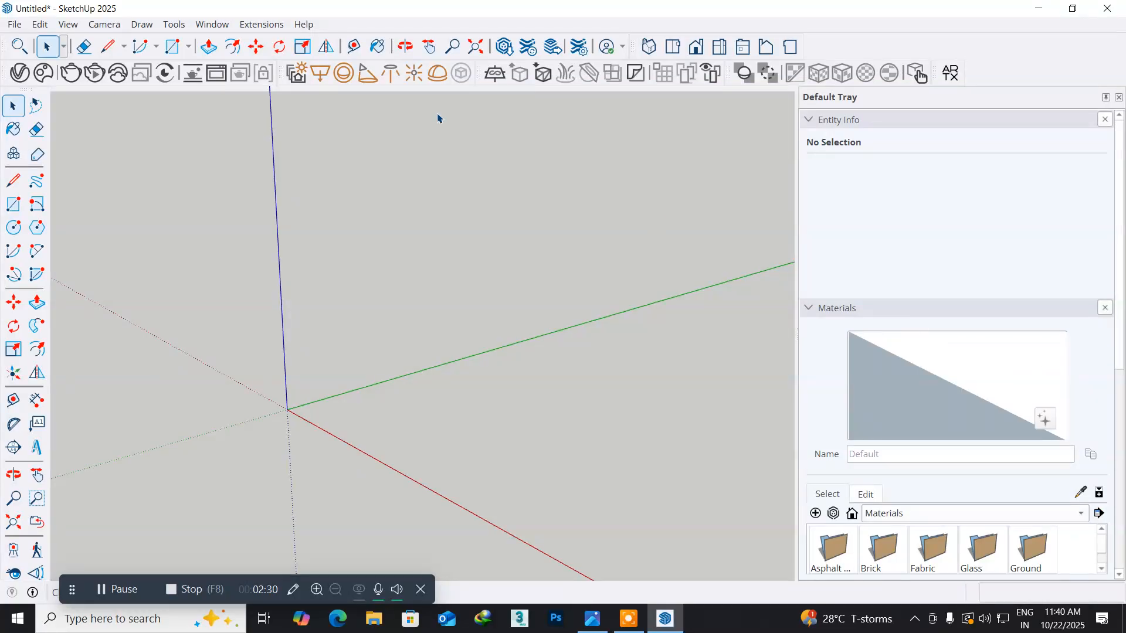
# - Hide the Default Tray to enlarge the drawing area
pyautogui.click(217, 27)
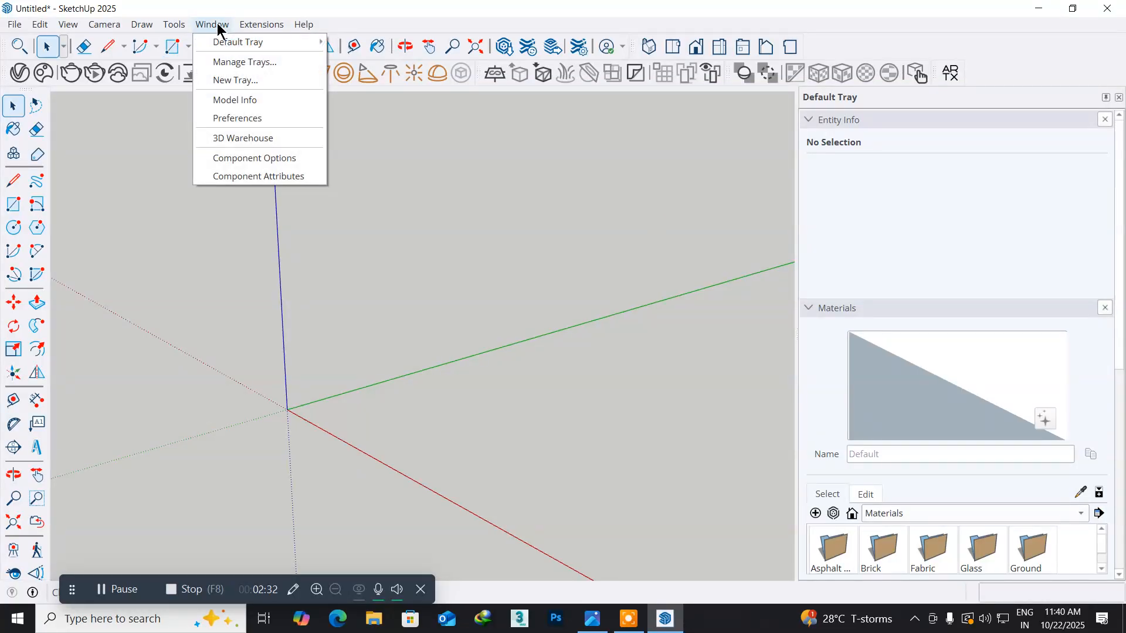
pyautogui.moveTo(231, 43)
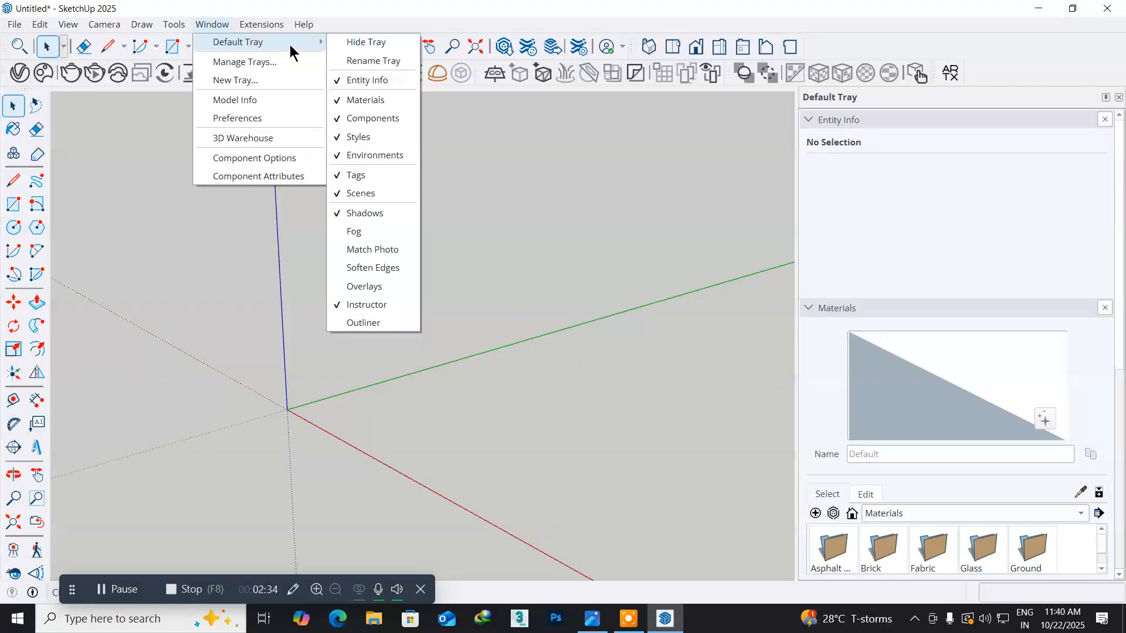
pyautogui.click(355, 44)
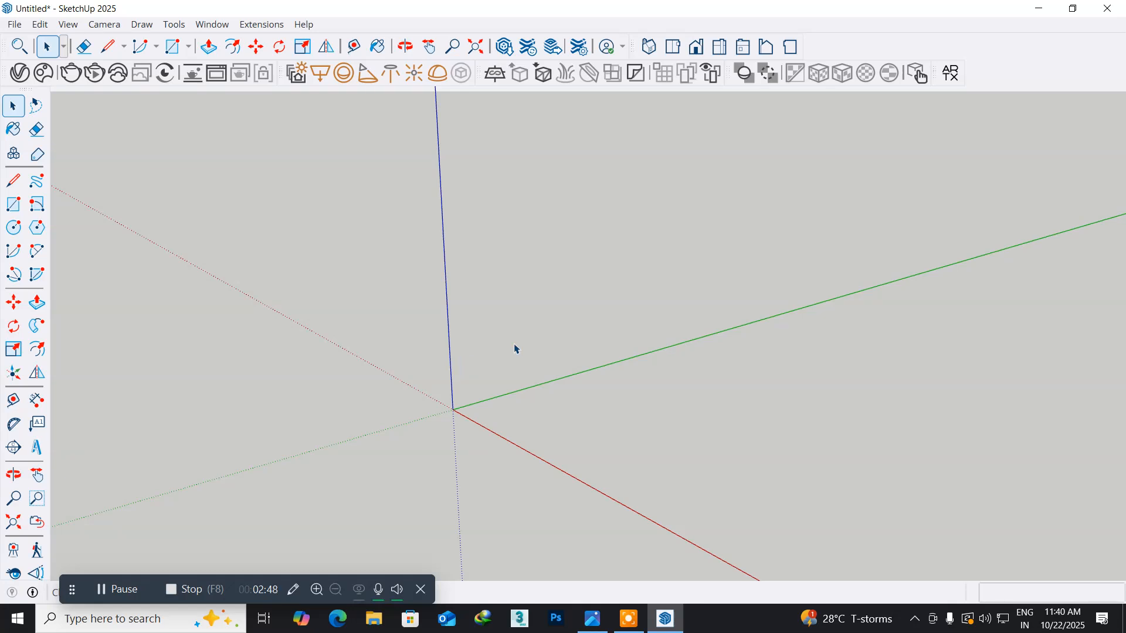
# - Switch the model to the standard Top view, making room for drawing in the positive quadrant of the axes
pyautogui.click(674, 47)
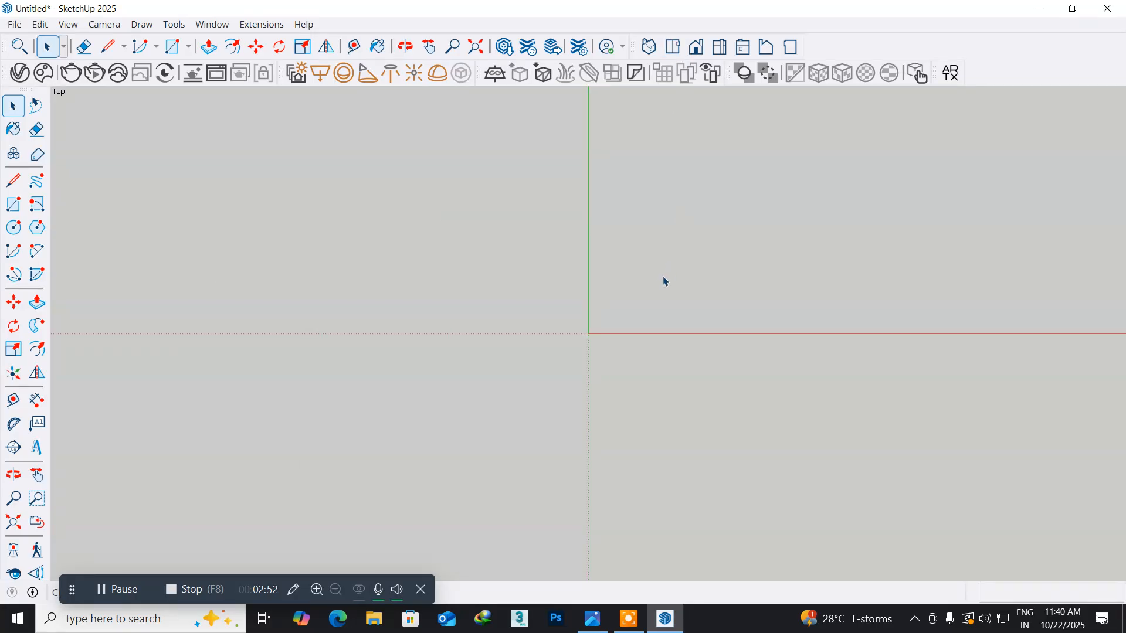
pyautogui.press('o')
pyautogui.moveTo(673, 269); pyautogui.dragTo(186, 419)
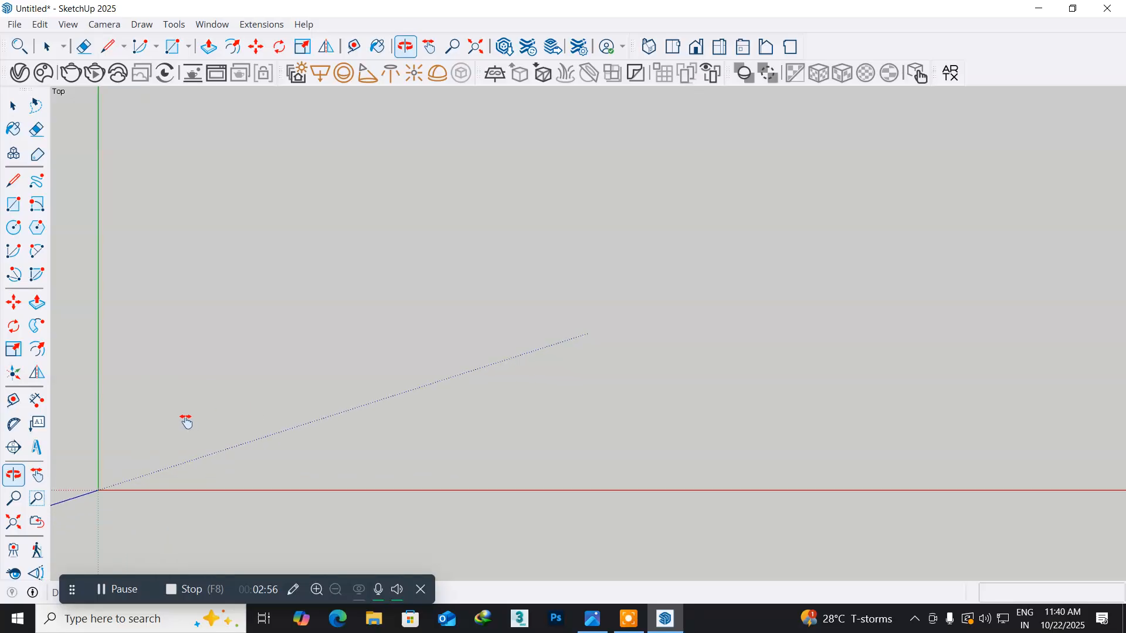
pyautogui.press('space')
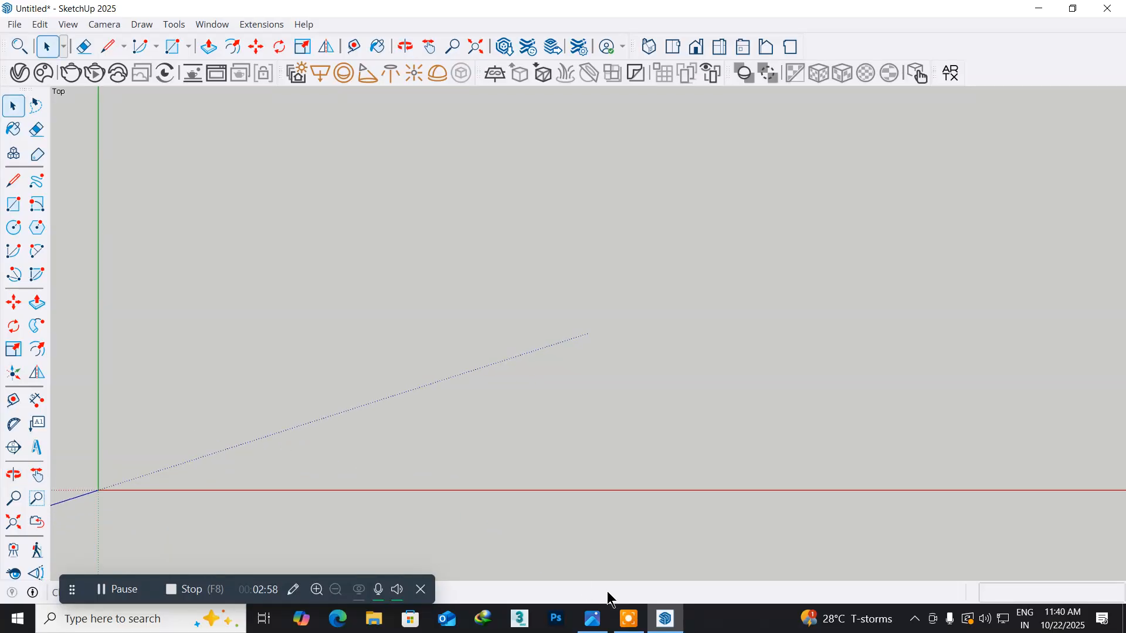
# - Check the living-room reference picture in the photo viewer, and draw a 20' by 16' floor rectangle back in SketchUp
pyautogui.click(594, 620)
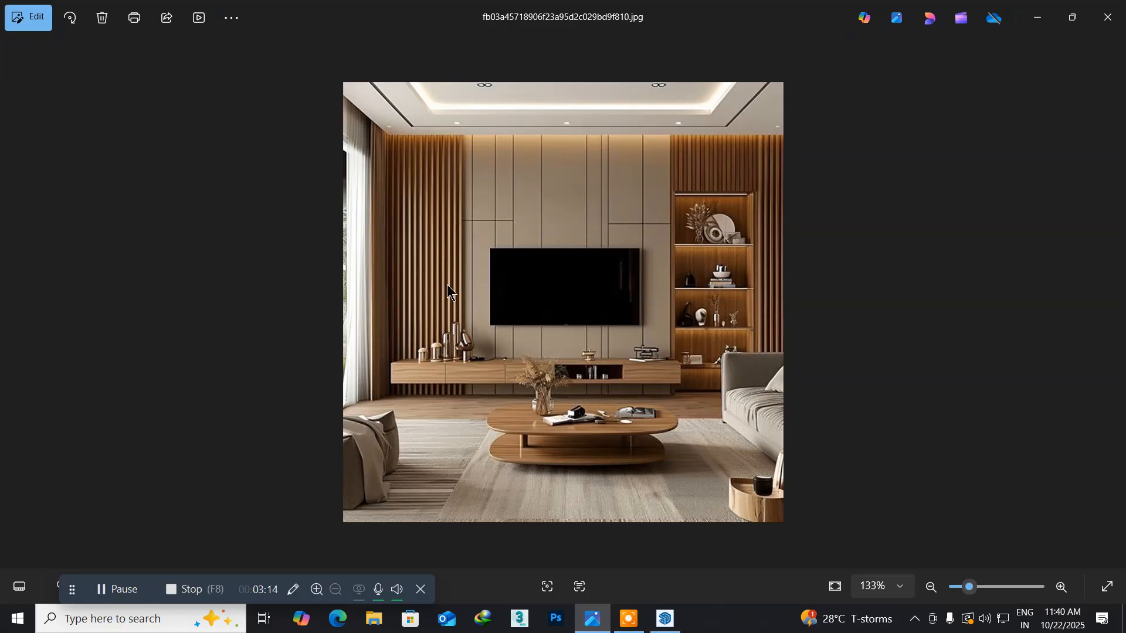
pyautogui.hotkey('alt', 'Tab')
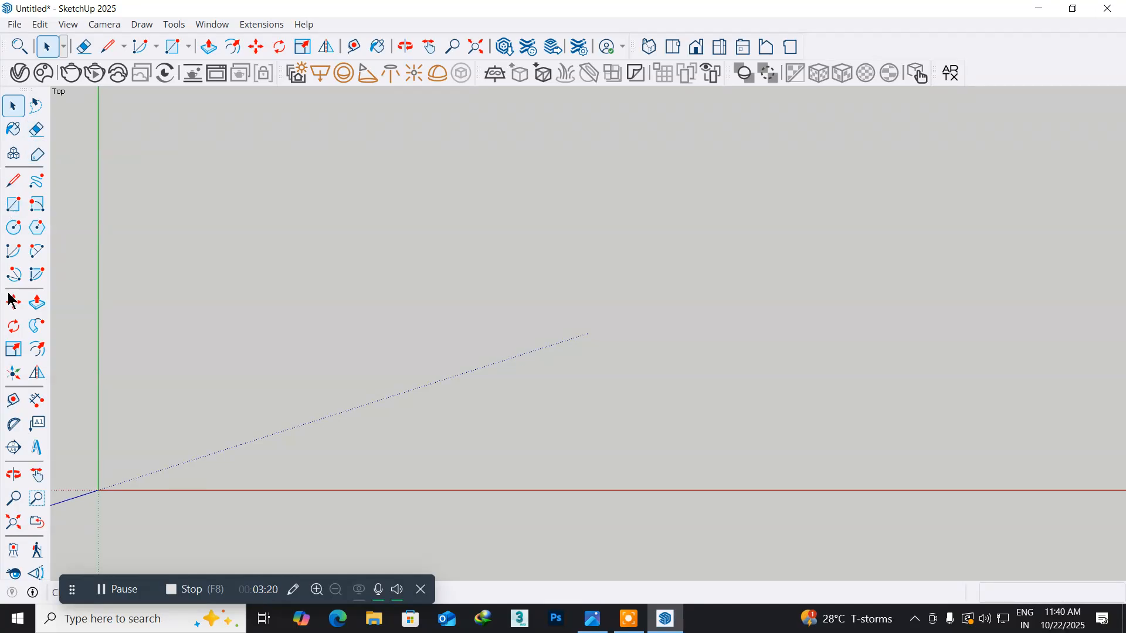
pyautogui.click(14, 205)
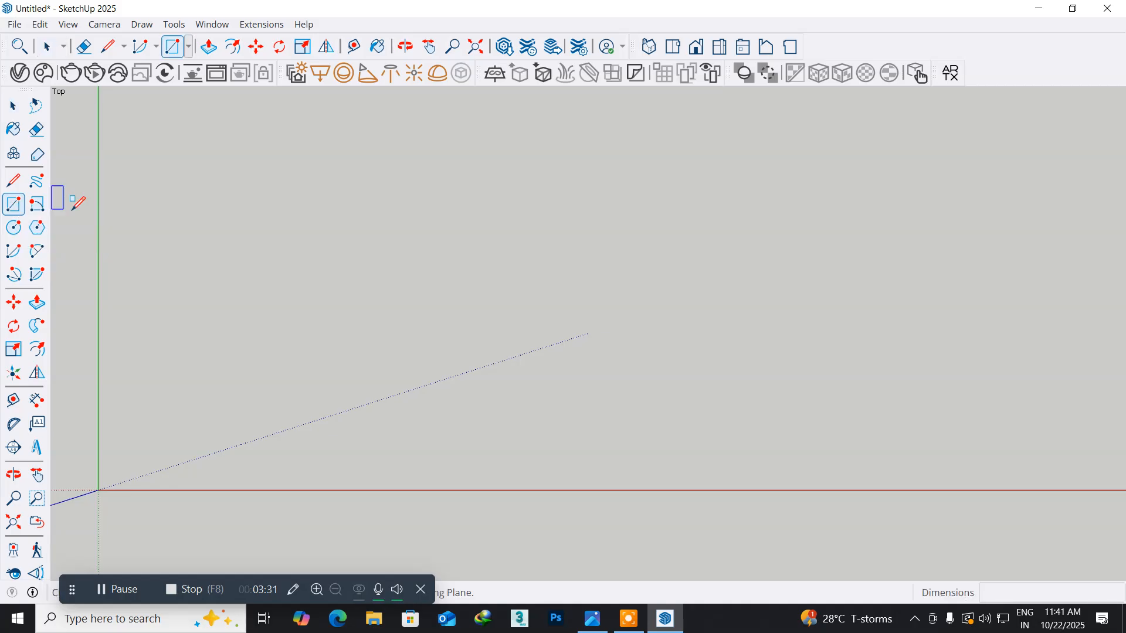
pyautogui.click(186, 190)
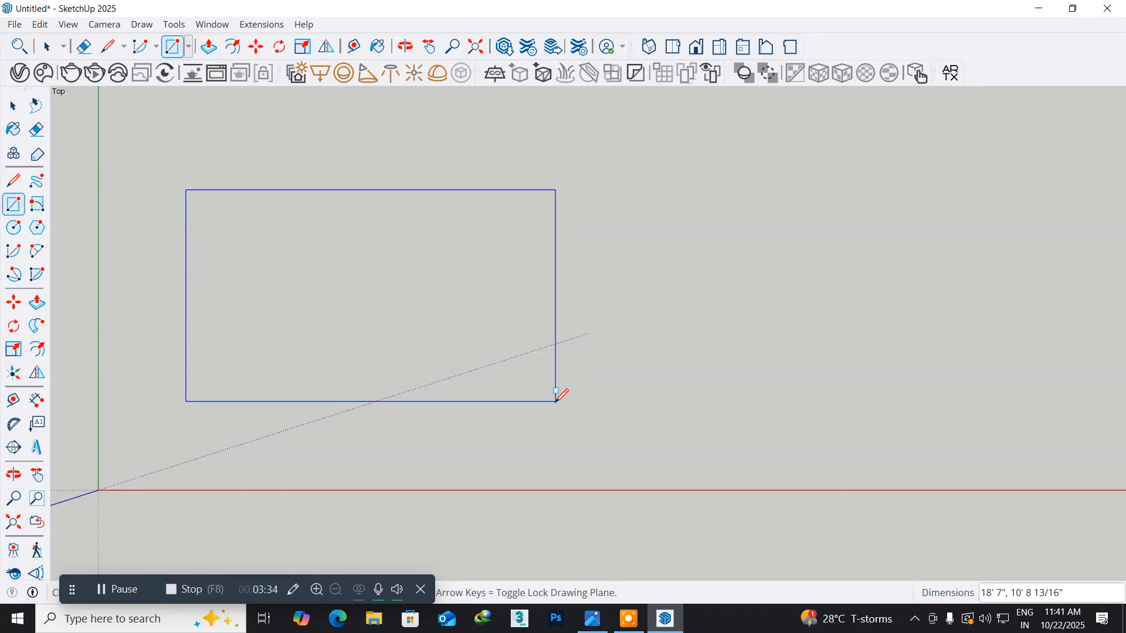
pyautogui.click(546, 432)
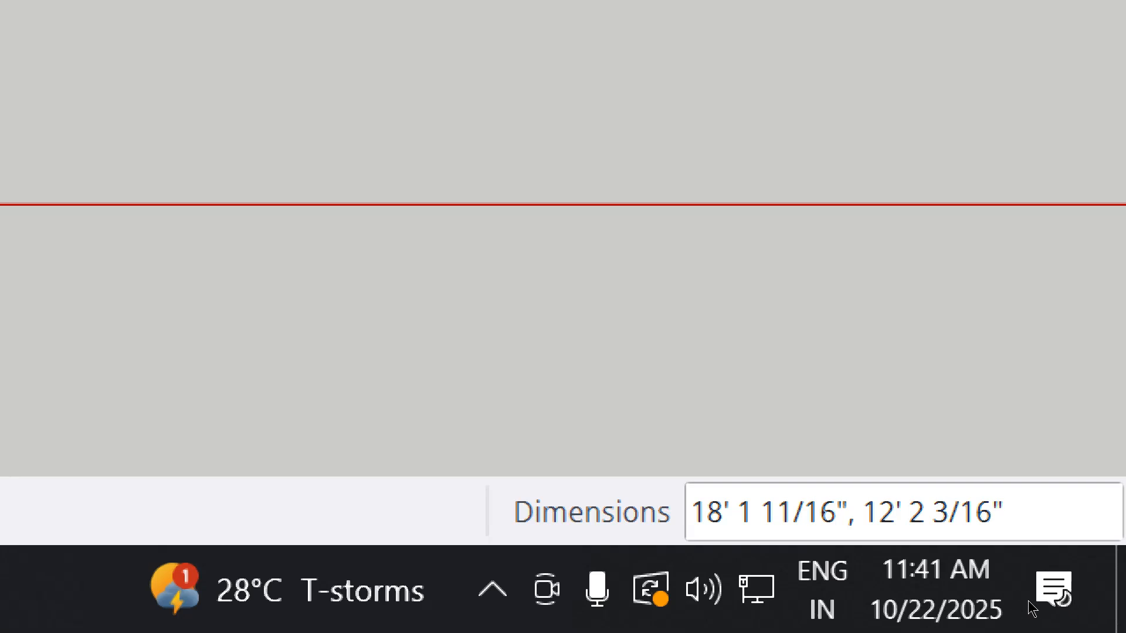
pyautogui.write("20',16")
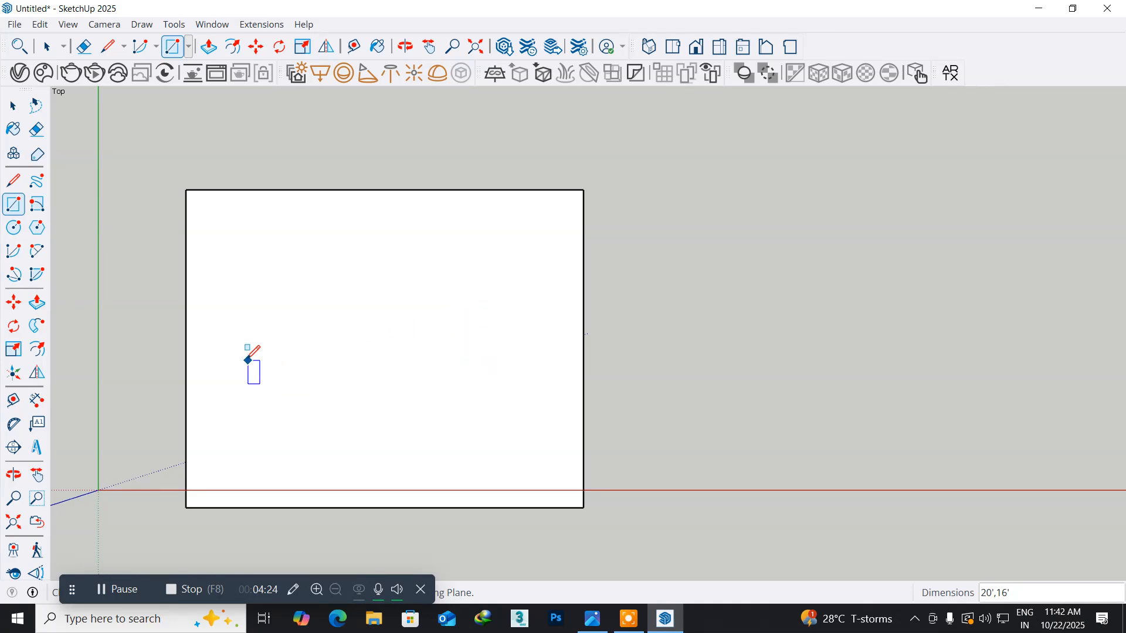
# - Offset the floor rectangle's edges 6" inward to outline the wall thickness
pyautogui.keyDown('shift'); pyautogui.moveTo(235, 355); pyautogui.dragTo(266, 291, button='middle'); pyautogui.keyUp('shift')
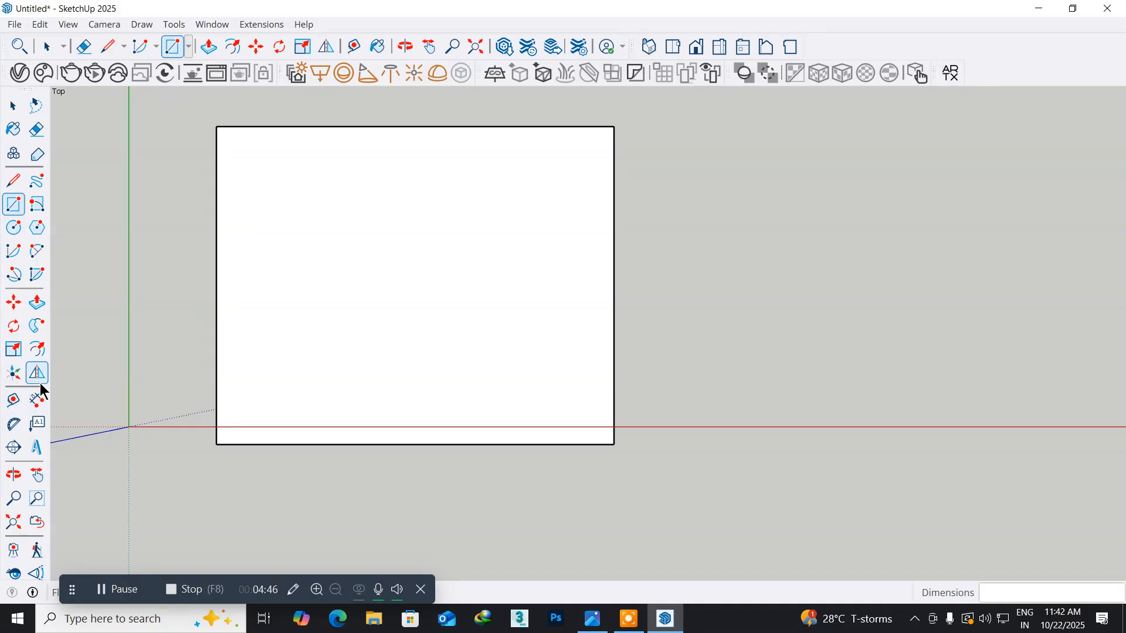
pyautogui.click(39, 350)
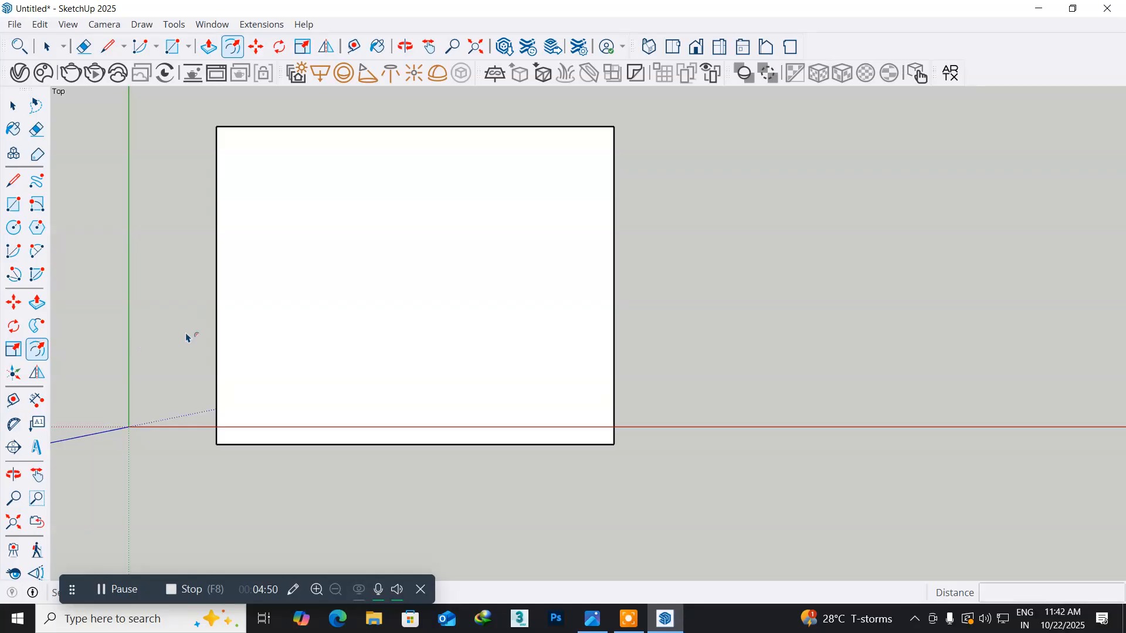
pyautogui.click(221, 322)
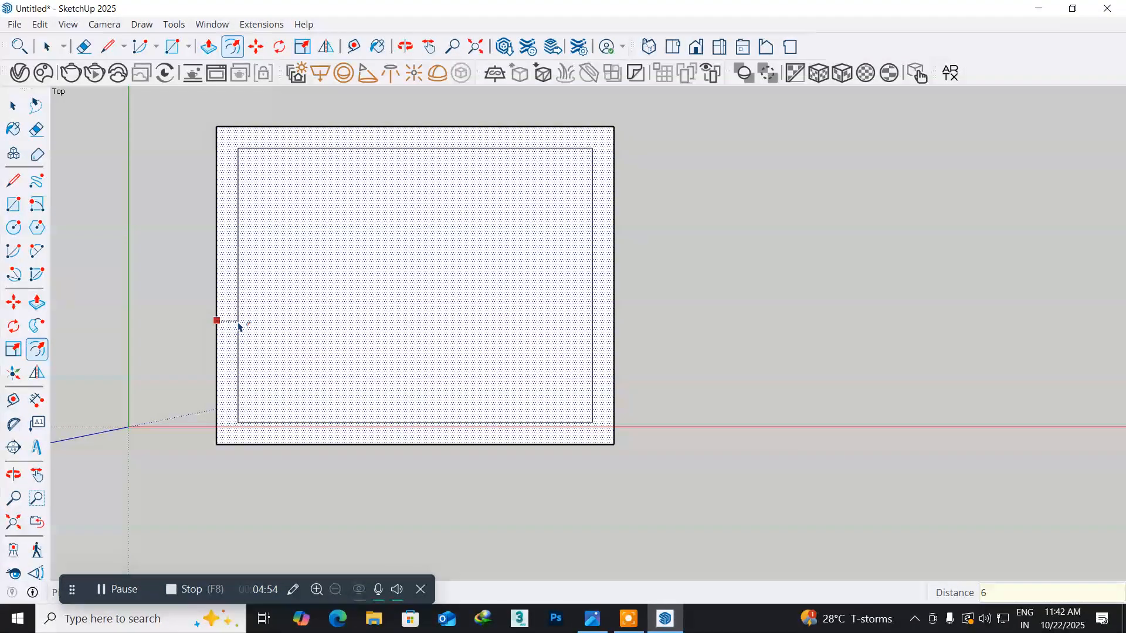
pyautogui.press('Return')
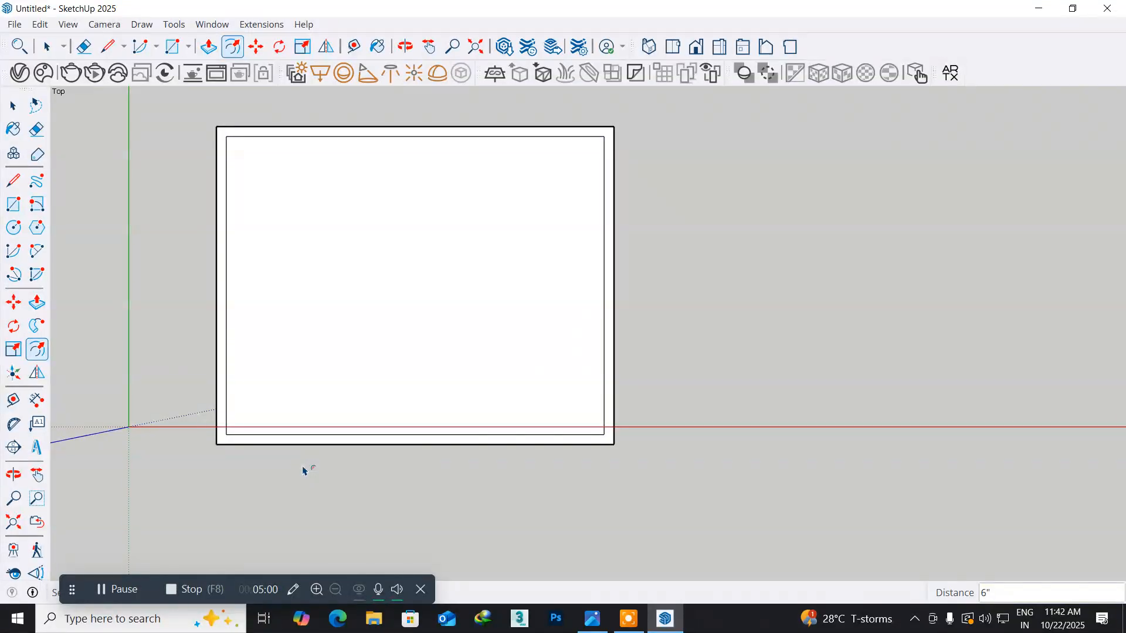
# - Show the floor and wall outline in the isometric view and look at it closer from an angle above
pyautogui.press('o')
pyautogui.moveTo(302, 466); pyautogui.dragTo(196, 180)
pyautogui.moveTo(195, 180); pyautogui.dragTo(197, 181, button='middle')
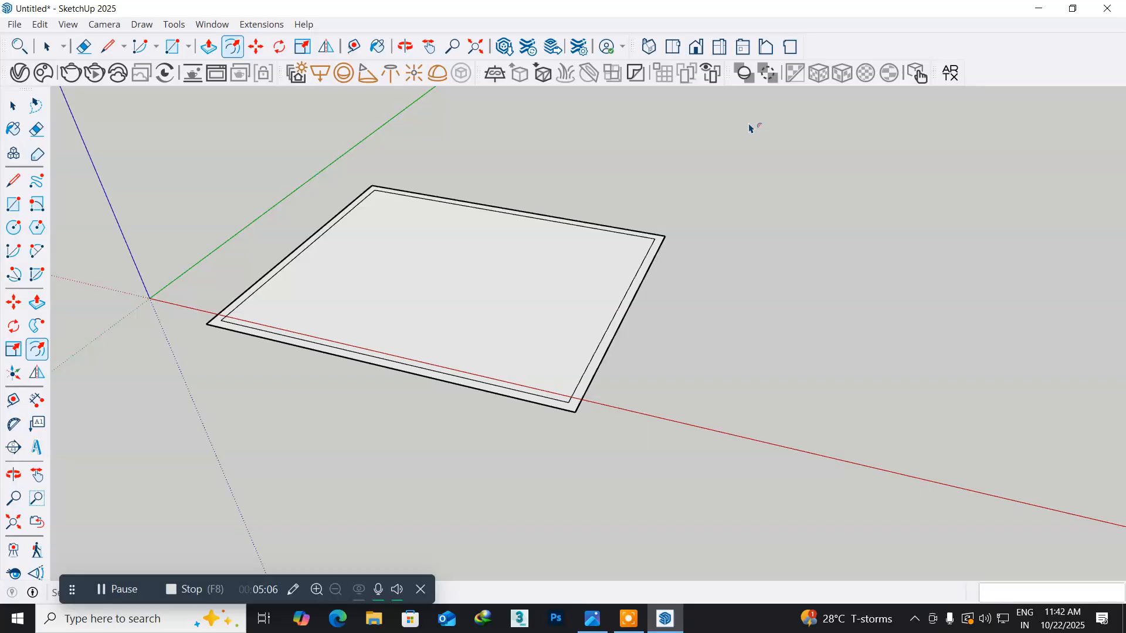
pyautogui.click(652, 47)
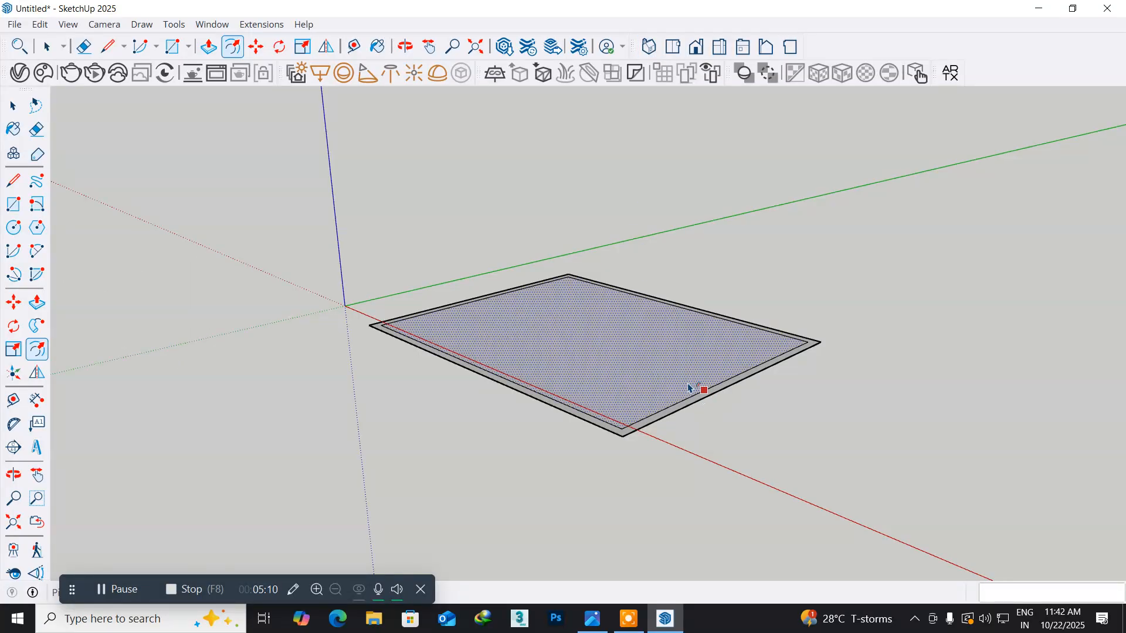
pyautogui.scroll(3, 692, 388)
pyautogui.moveTo(582, 336); pyautogui.dragTo(656, 427, button='middle')
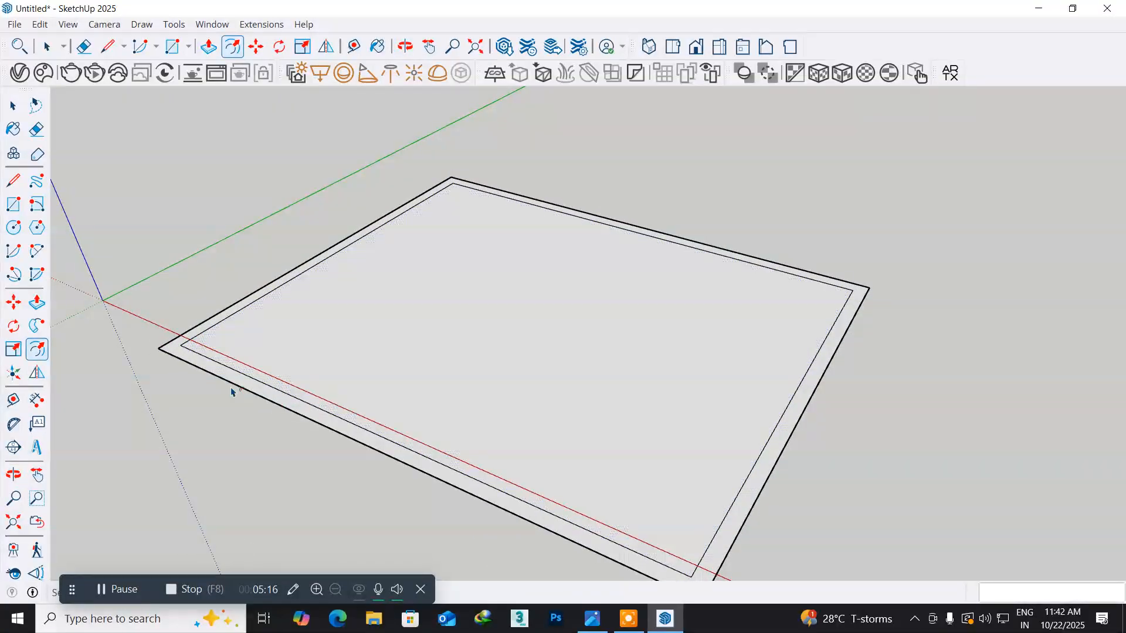
# - Draw 6" lines from the two front inner corners of the wall outline to the front outer edge, extending the side walls' inner edges
pyautogui.scroll(4, 180, 371)
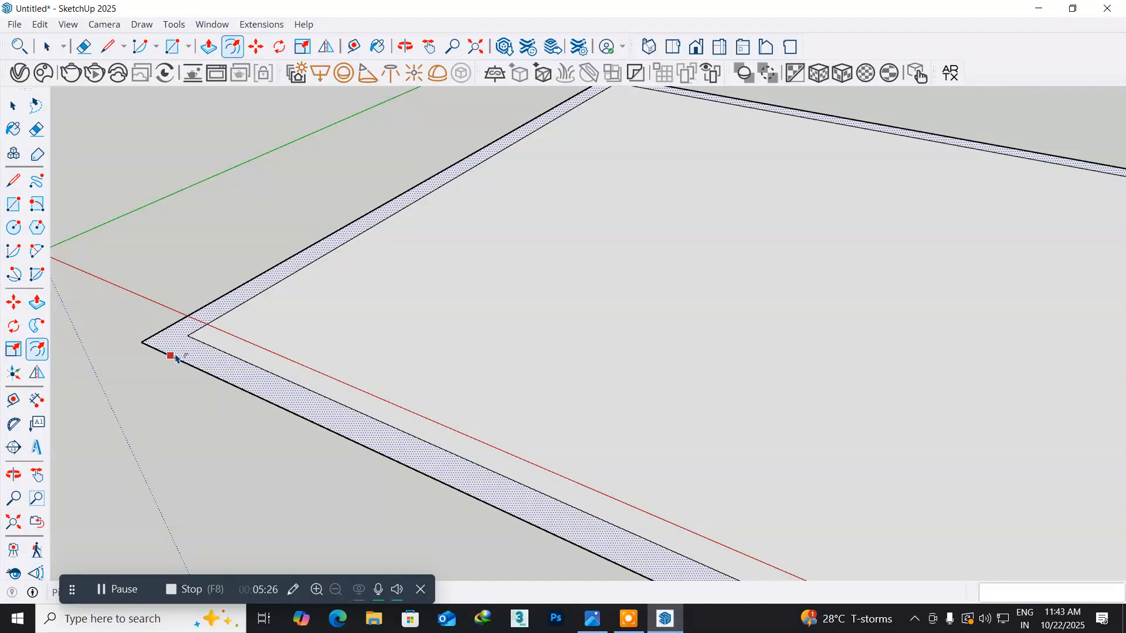
pyautogui.click(13, 182)
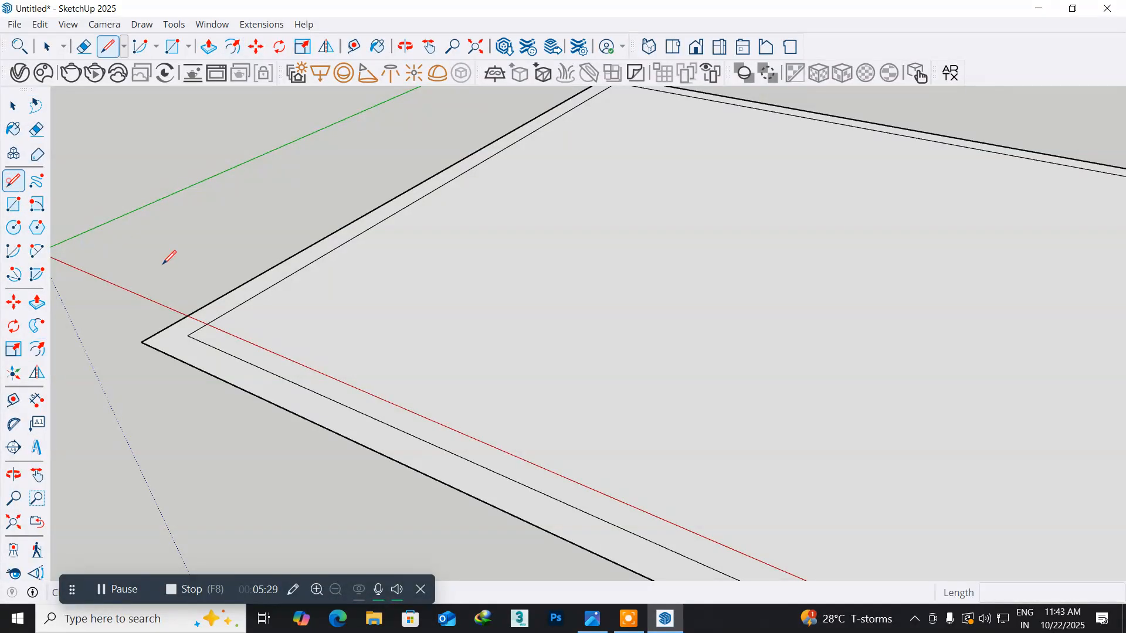
pyautogui.click(187, 334)
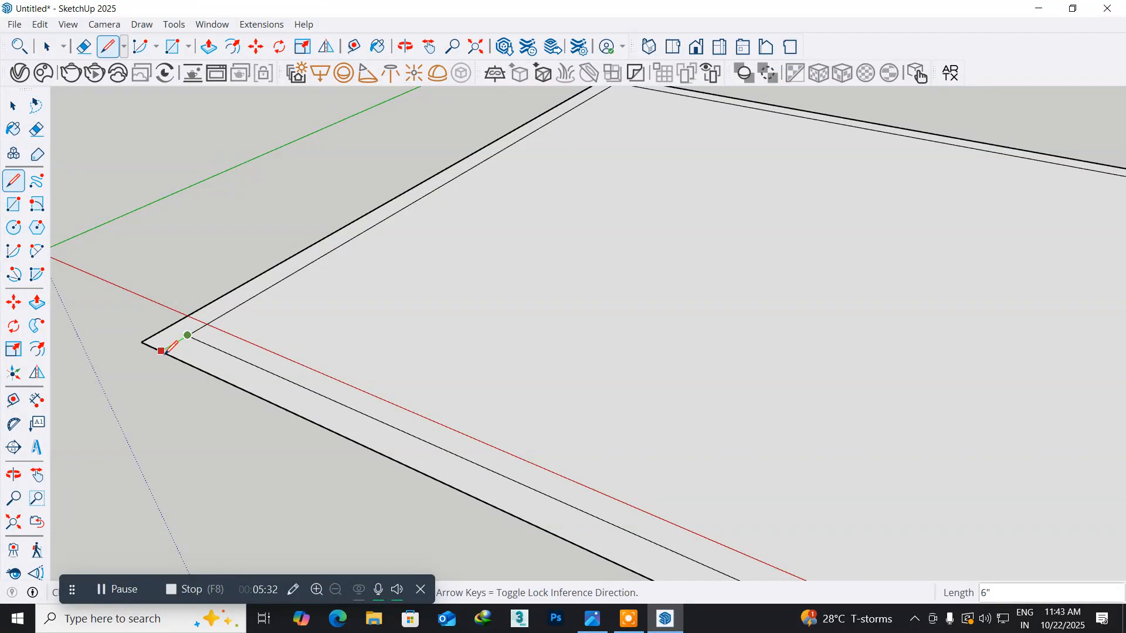
pyautogui.click(162, 350)
pyautogui.scroll(-3, 381, 391)
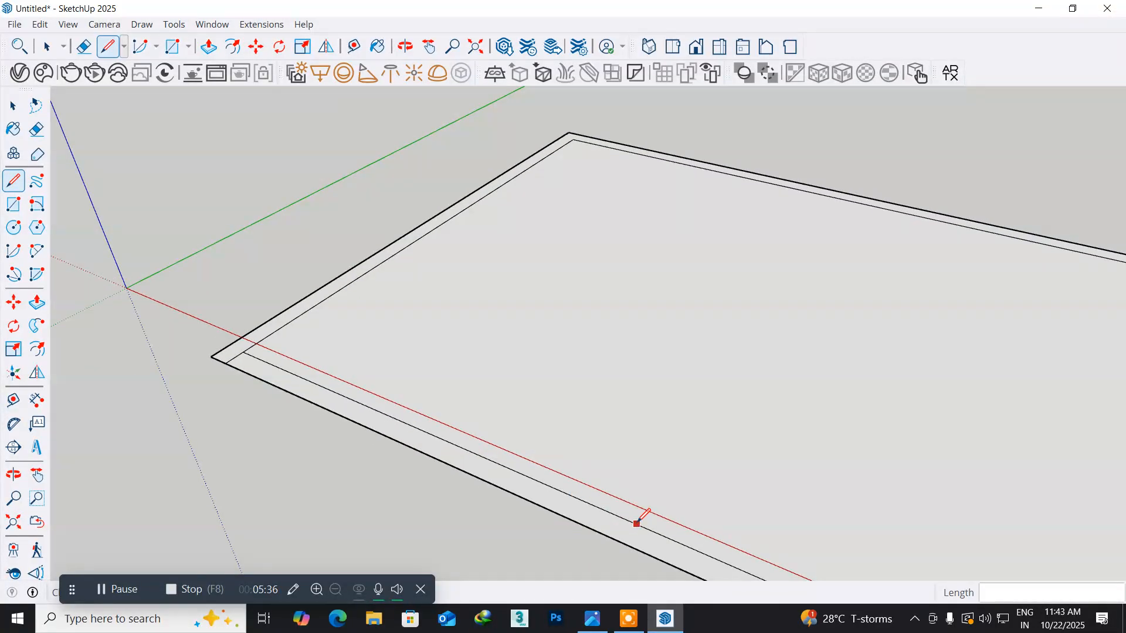
pyautogui.keyDown('shift'); pyautogui.moveTo(641, 522); pyautogui.dragTo(113, 294, button='middle'); pyautogui.keyUp('shift')
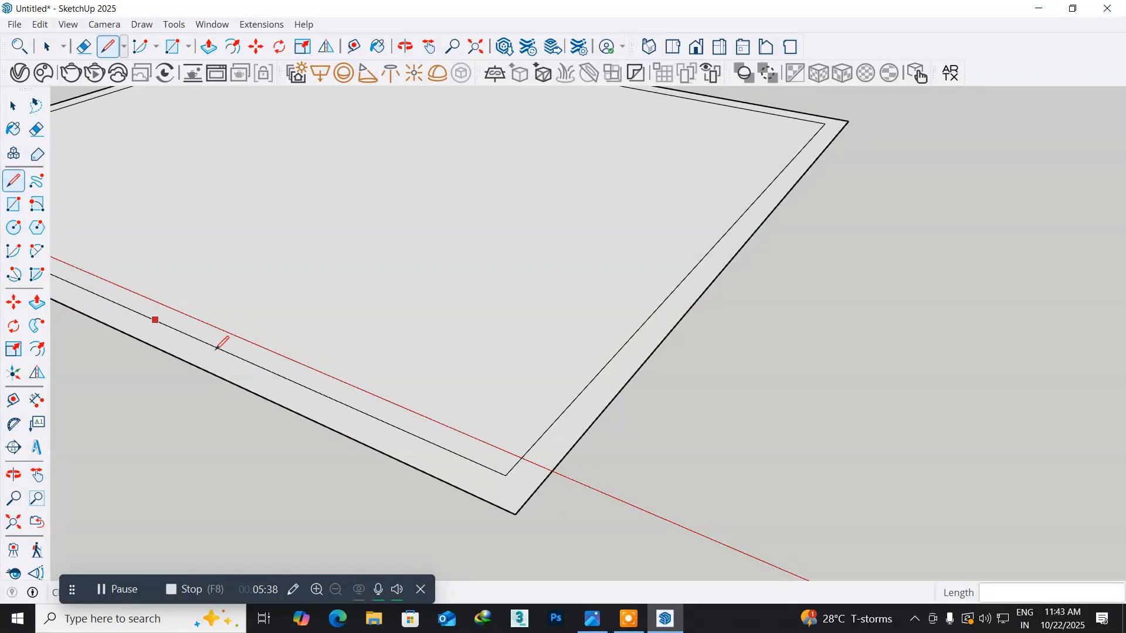
pyautogui.click(504, 474)
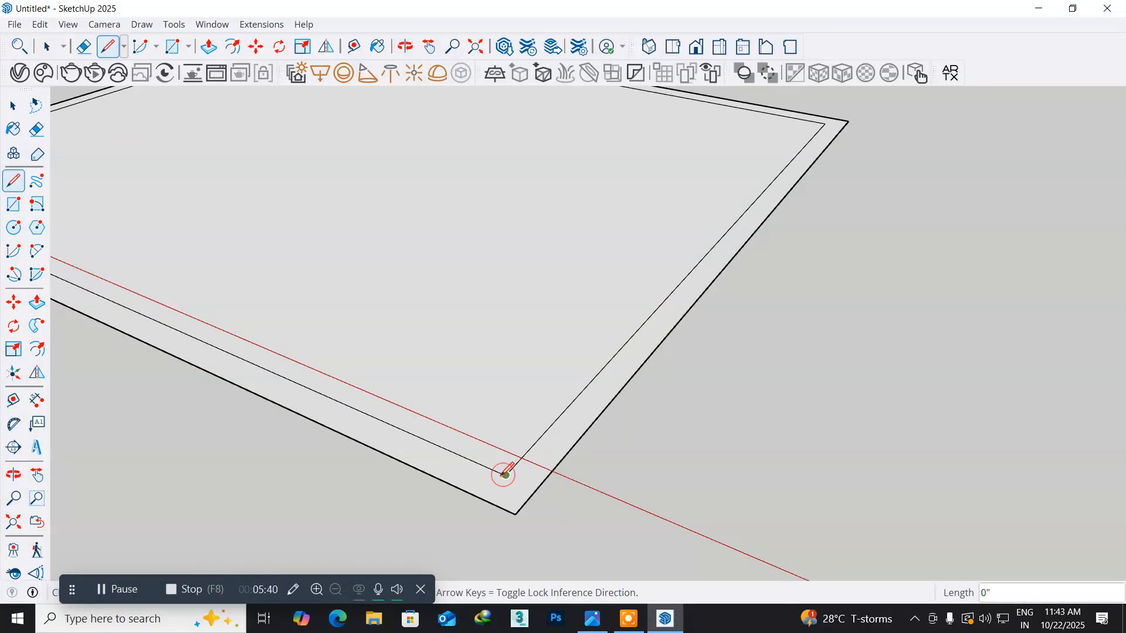
pyautogui.click(484, 499)
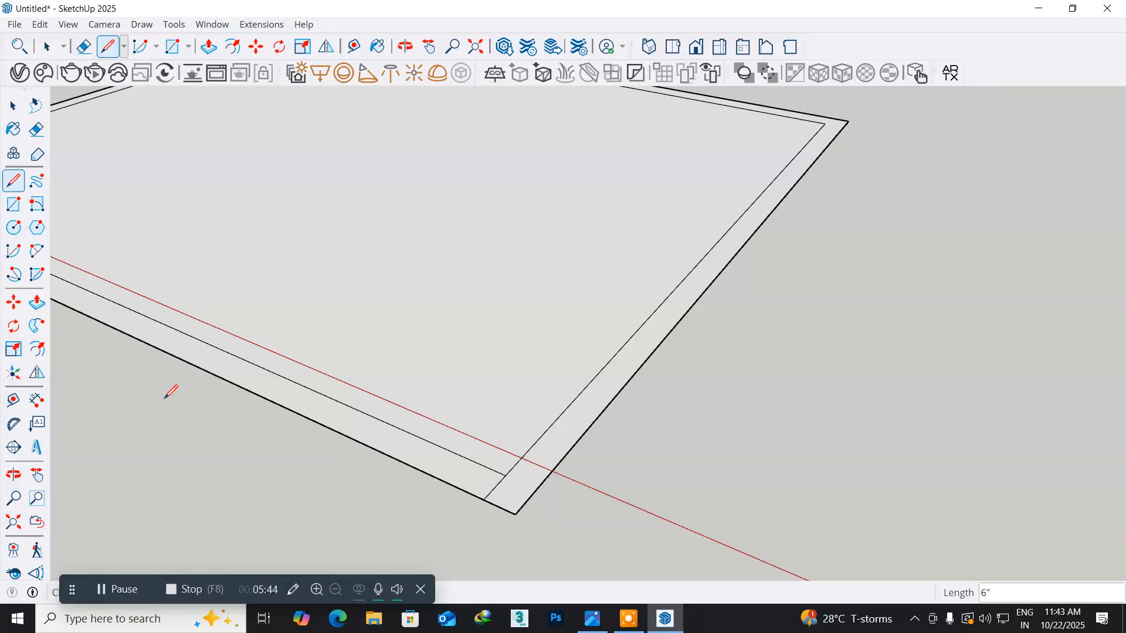
# - Erase the inner offset line along the front edge to leave that side of the room open
pyautogui.click(37, 130)
pyautogui.click(456, 453)
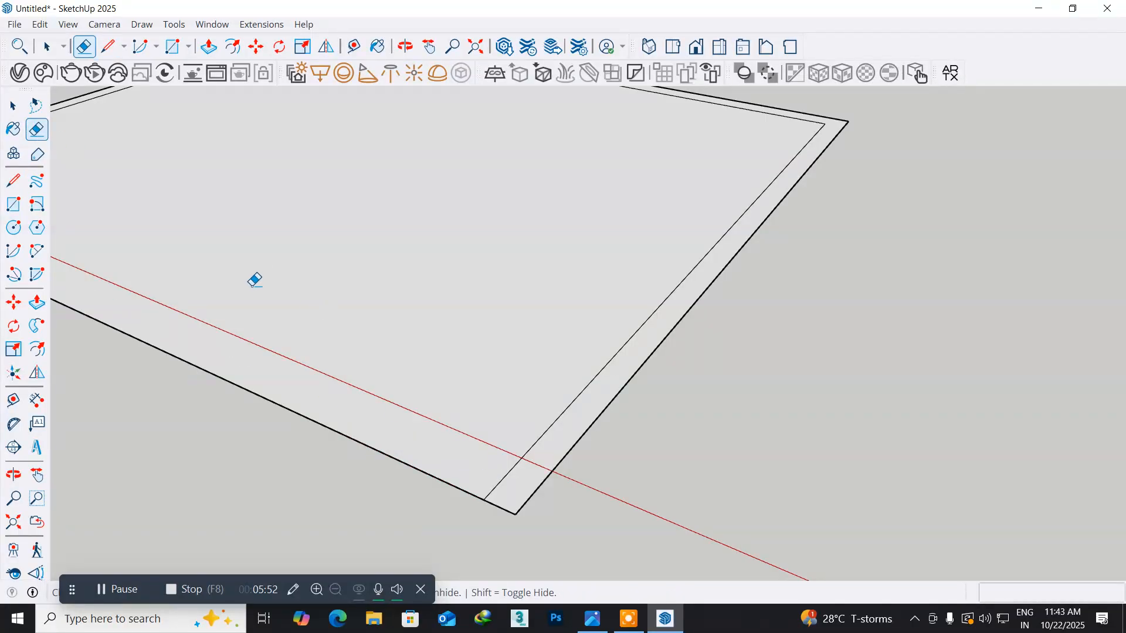
pyautogui.keyDown('shift'); pyautogui.moveTo(237, 261); pyautogui.dragTo(796, 430, button='middle'); pyautogui.keyUp('shift')
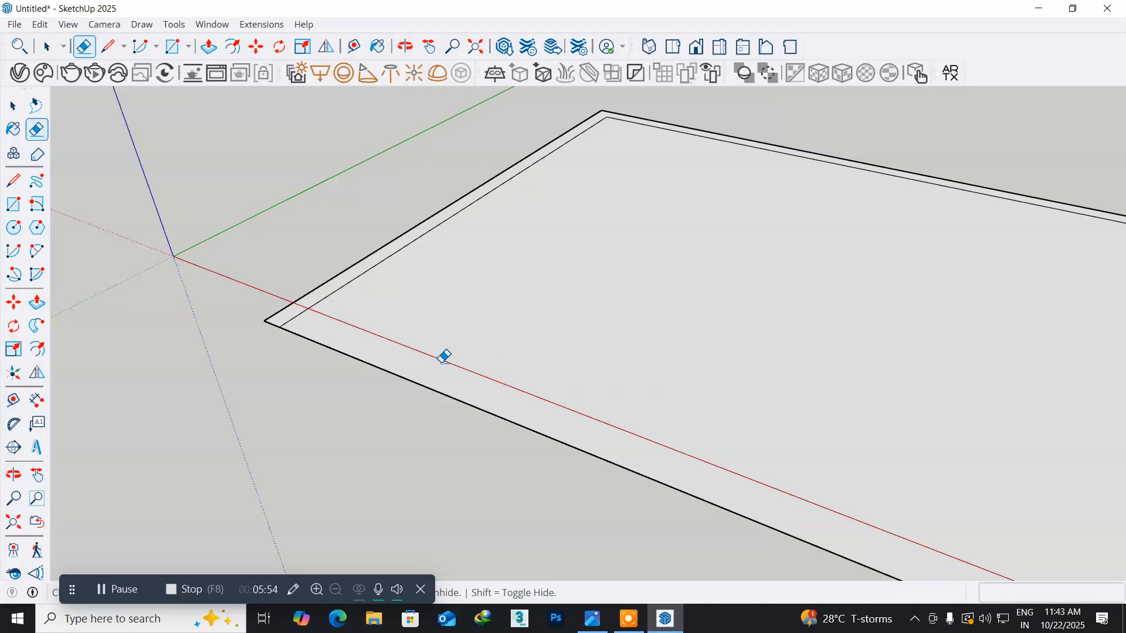
# - Push/Pull the U-shaped wall outline face up to a height of 10'
pyautogui.moveTo(554, 261); pyautogui.dragTo(524, 349, button='middle')
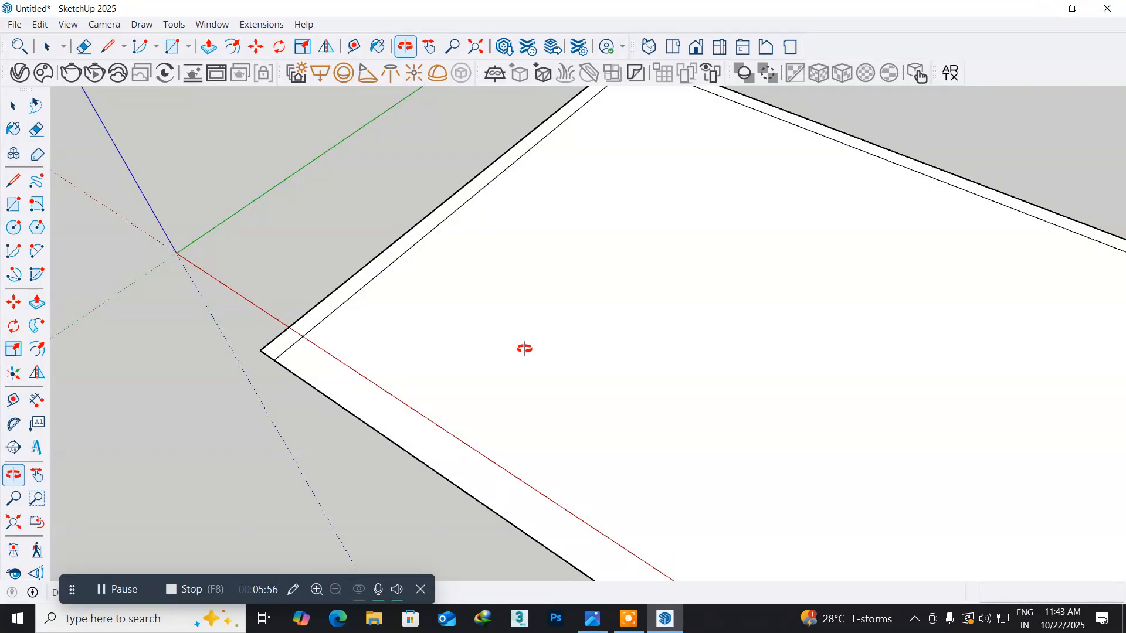
pyautogui.scroll(-1, 526, 343)
pyautogui.moveTo(526, 344)
pyautogui.mouseDown(button='middle')
pyautogui.moveTo(530, 389)
pyautogui.moveTo(262, 266)
pyautogui.moveTo(191, 194)
pyautogui.moveTo(359, 236)
pyautogui.moveTo(465, 279)
pyautogui.moveTo(653, 319)
pyautogui.moveTo(725, 302)
pyautogui.moveTo(729, 316)
pyautogui.moveTo(478, 301)
pyautogui.moveTo(577, 347)
pyautogui.moveTo(502, 375)
pyautogui.mouseUp(button='middle')
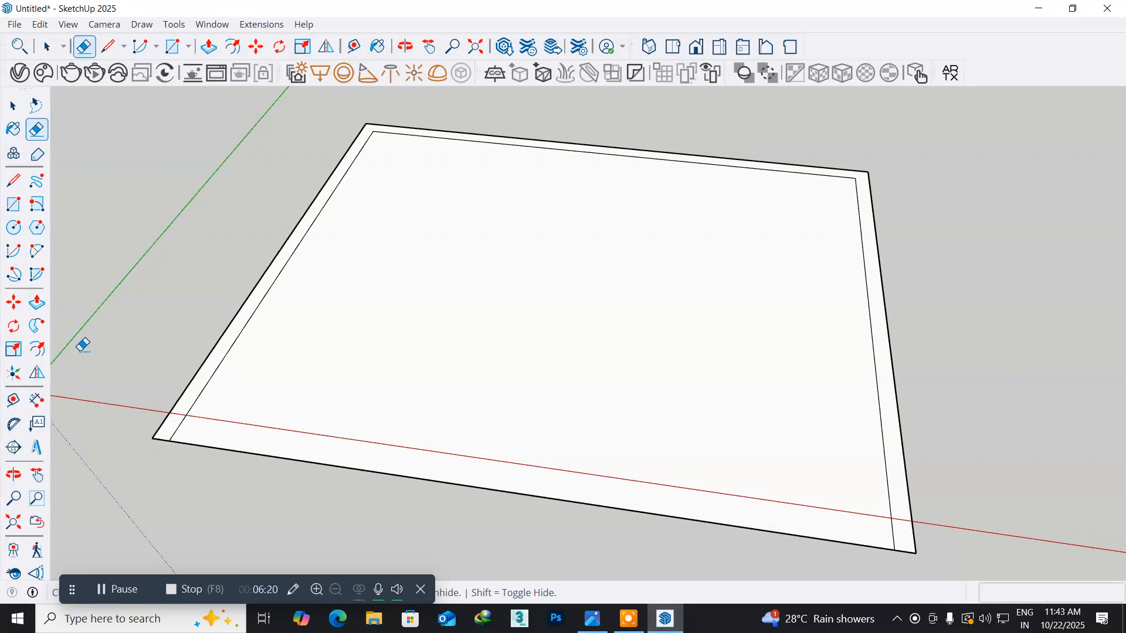
pyautogui.click(38, 305)
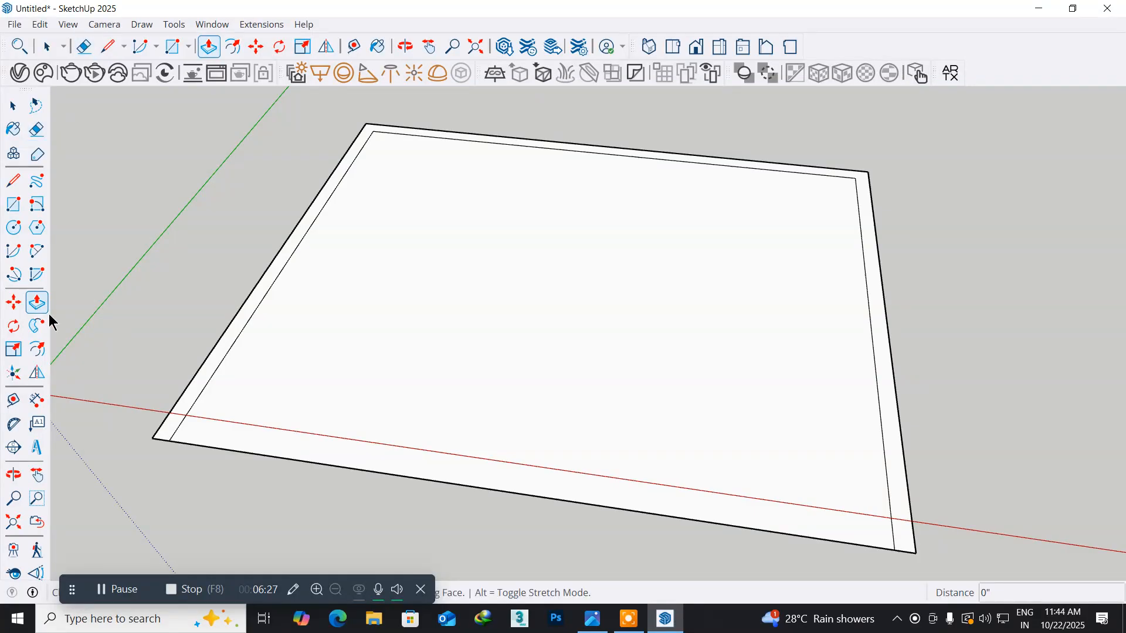
pyautogui.click(204, 364)
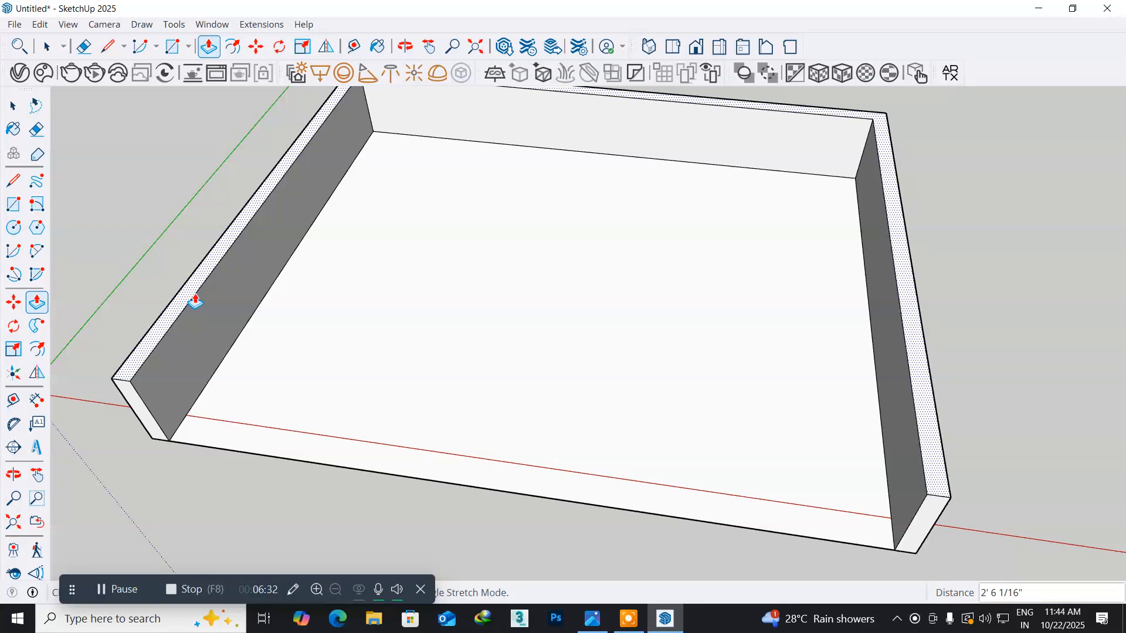
pyautogui.write("10'")
pyautogui.press('Return')
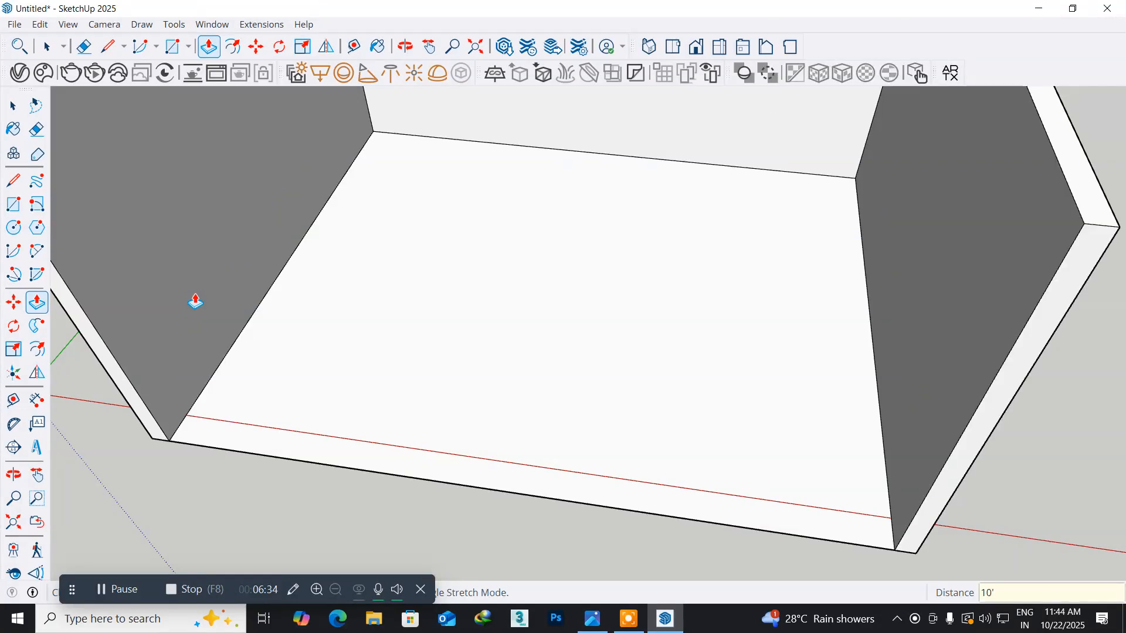
# - Select the floor face together with its boundary edges and make it a group
pyautogui.moveTo(299, 395); pyautogui.dragTo(334, 258, button='middle')
pyautogui.keyDown('shift'); pyautogui.moveTo(623, 303); pyautogui.dragTo(596, 397, button='middle'); pyautogui.keyUp('shift')
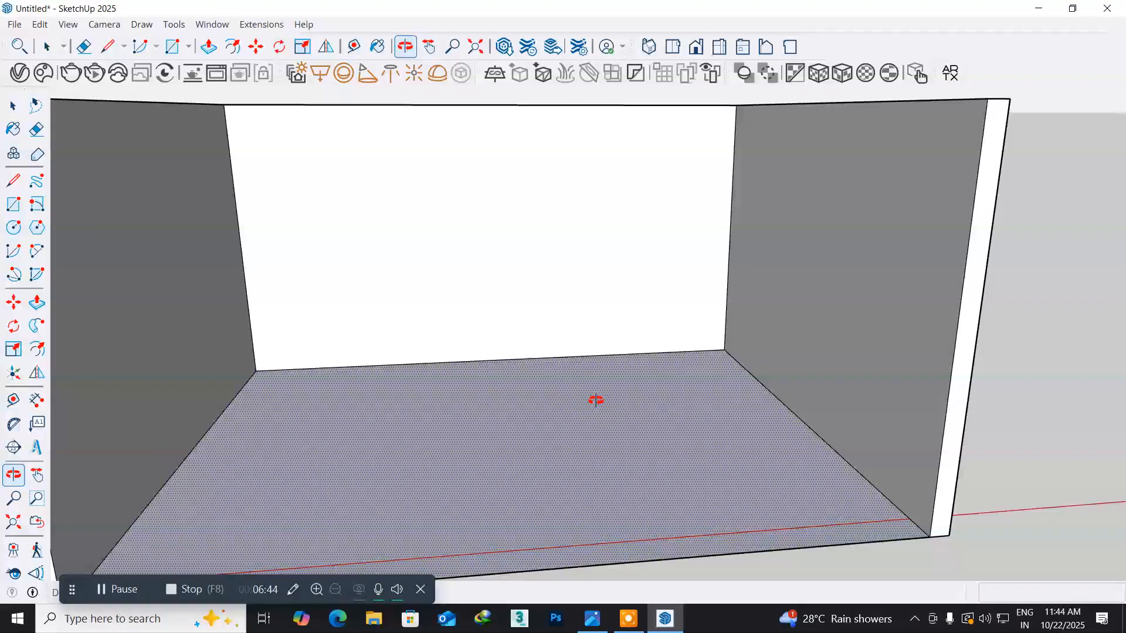
pyautogui.press('p')
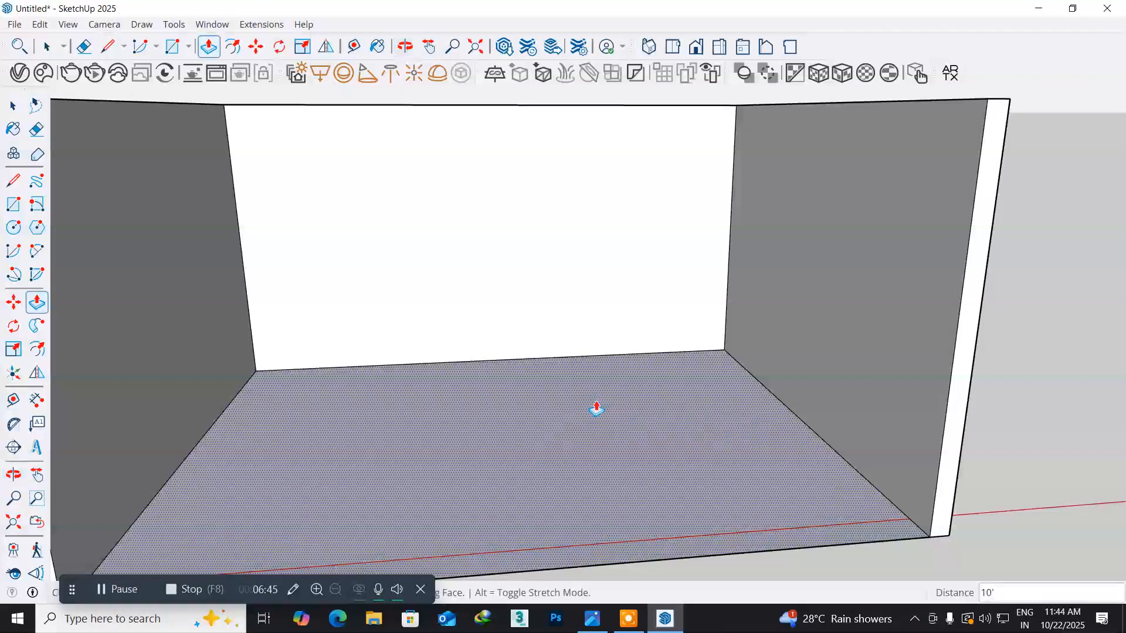
pyautogui.click(10, 106)
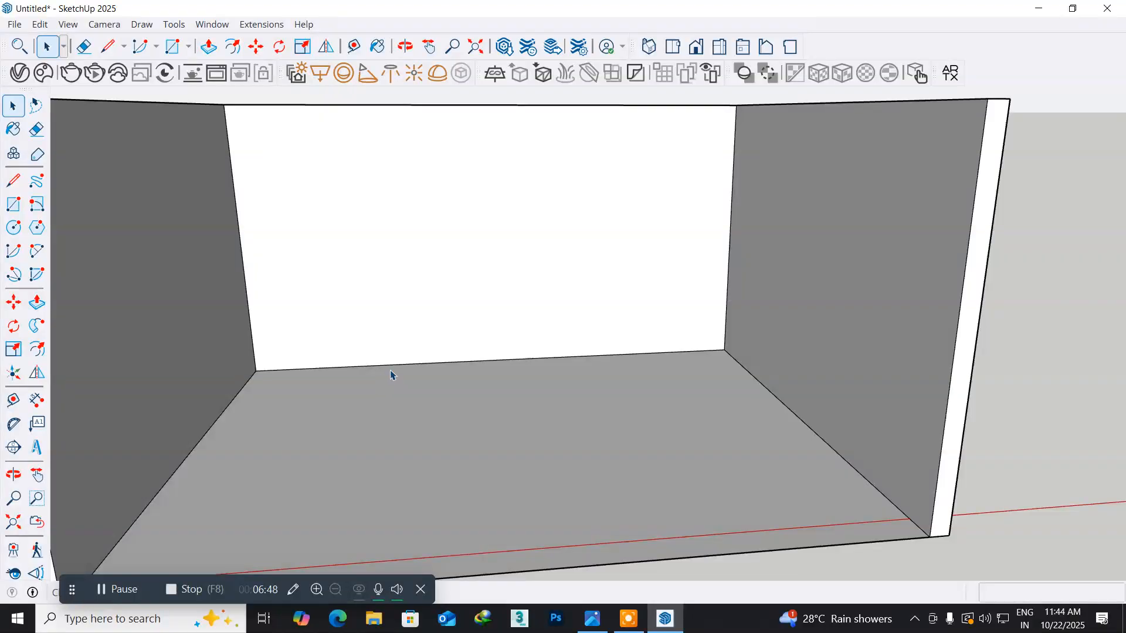
pyautogui.scroll(-4, 391, 375)
pyautogui.moveTo(354, 376); pyautogui.dragTo(377, 399)
pyautogui.press('space')
pyautogui.moveTo(384, 430); pyautogui.dragTo(422, 467, button='middle')
pyautogui.click(443, 442)
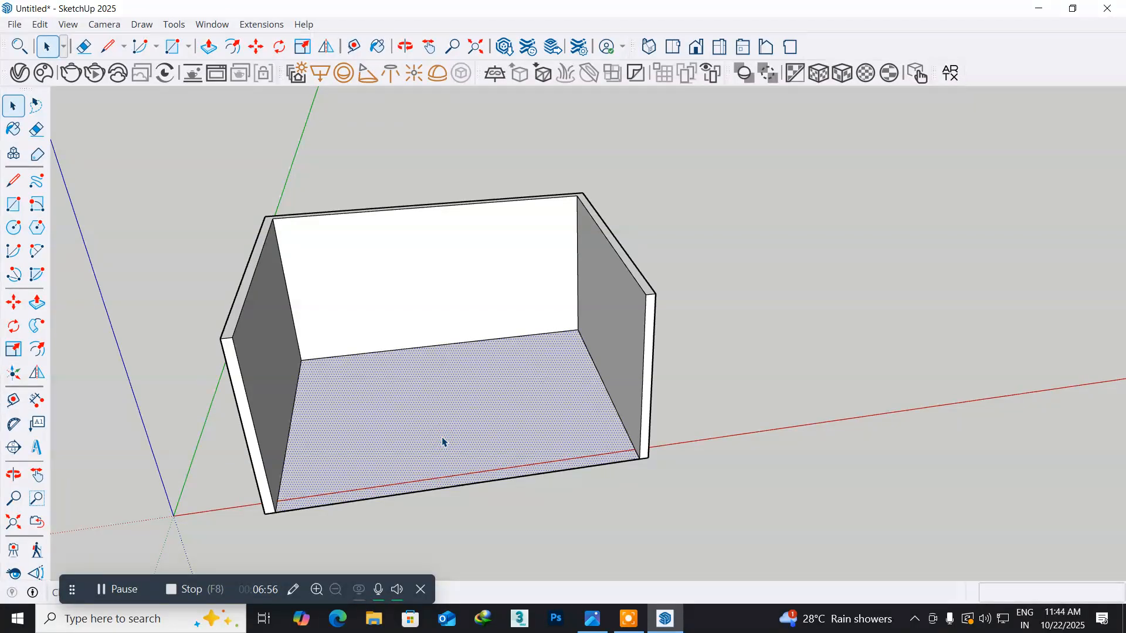
pyautogui.doubleClick(443, 441)
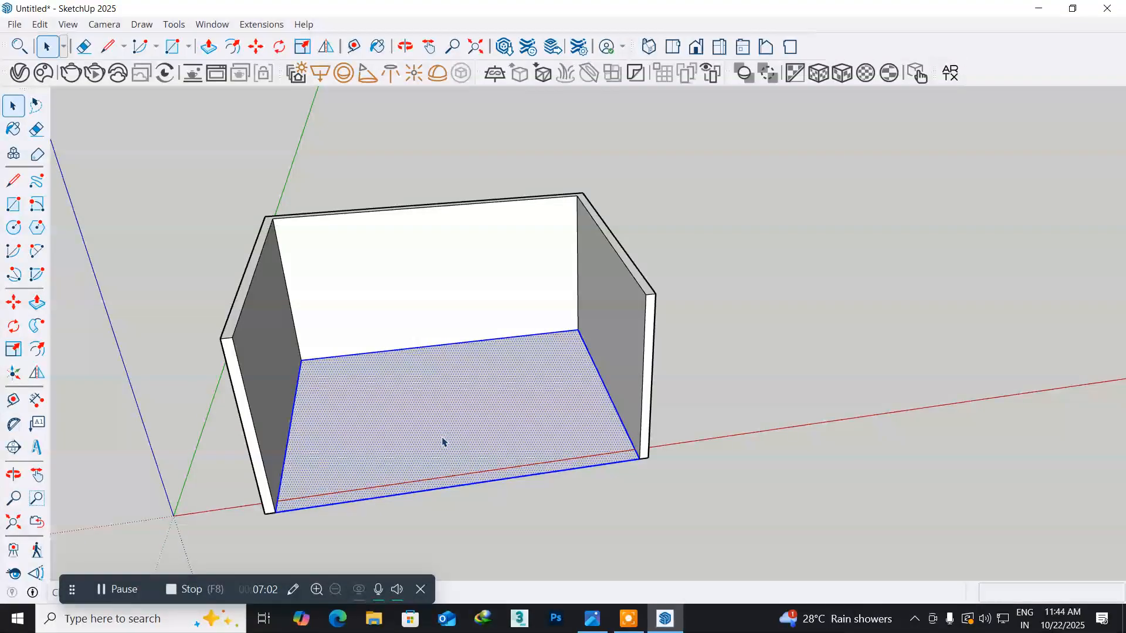
pyautogui.rightClick(442, 441)
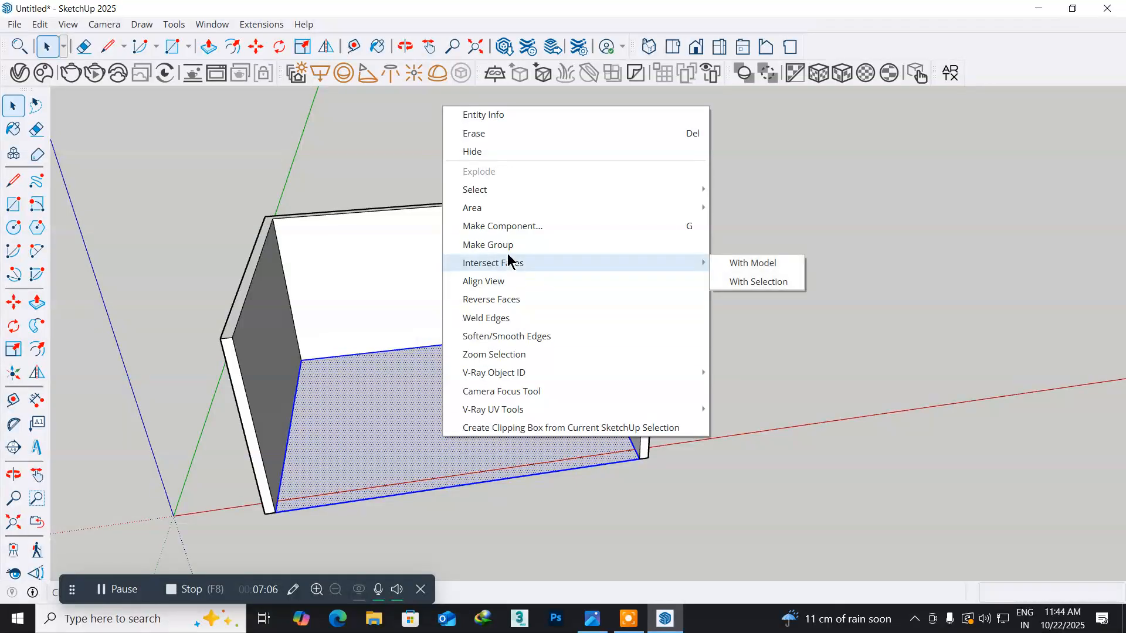
pyautogui.click(505, 244)
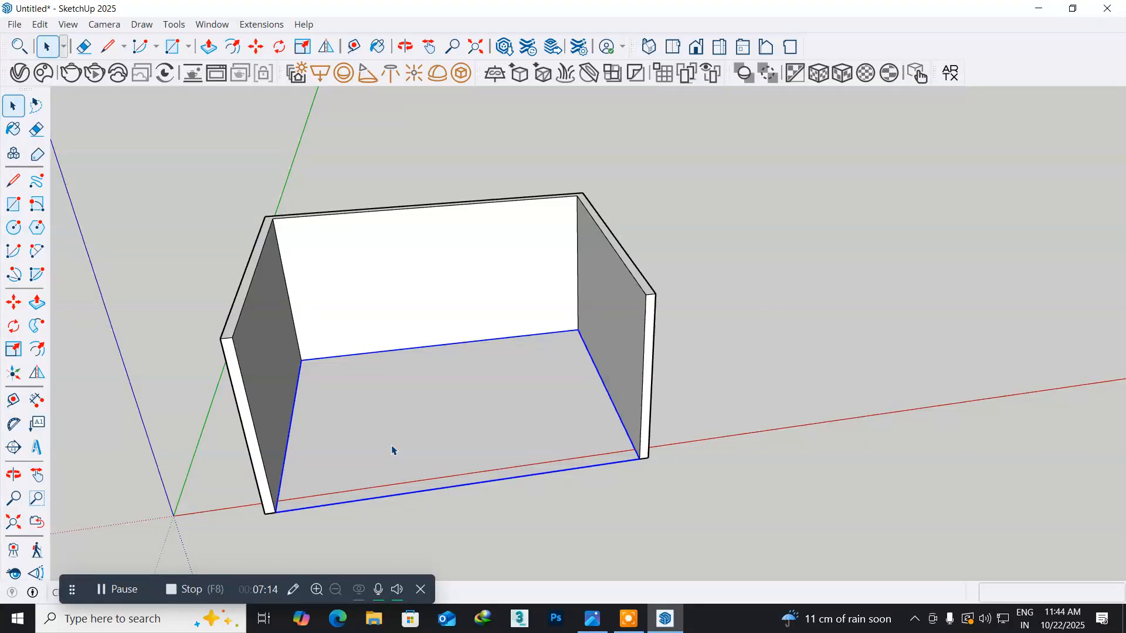
# - Select all the connected wall geometry and make it a separate group
pyautogui.tripleClick(265, 373)
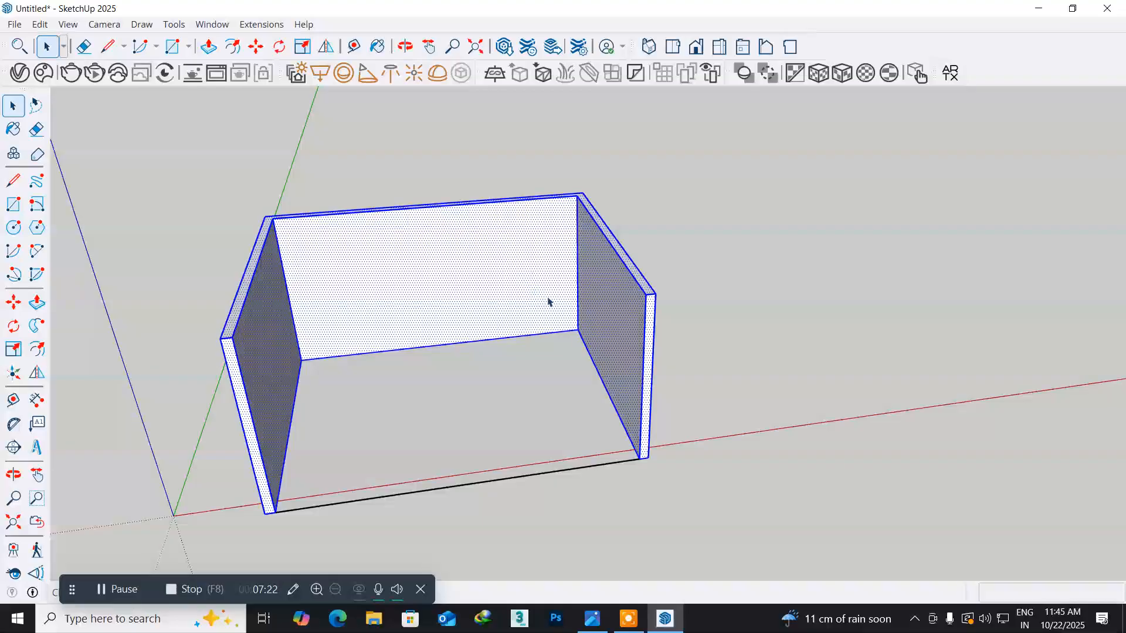
pyautogui.moveTo(298, 358); pyautogui.dragTo(251, 316, button='middle')
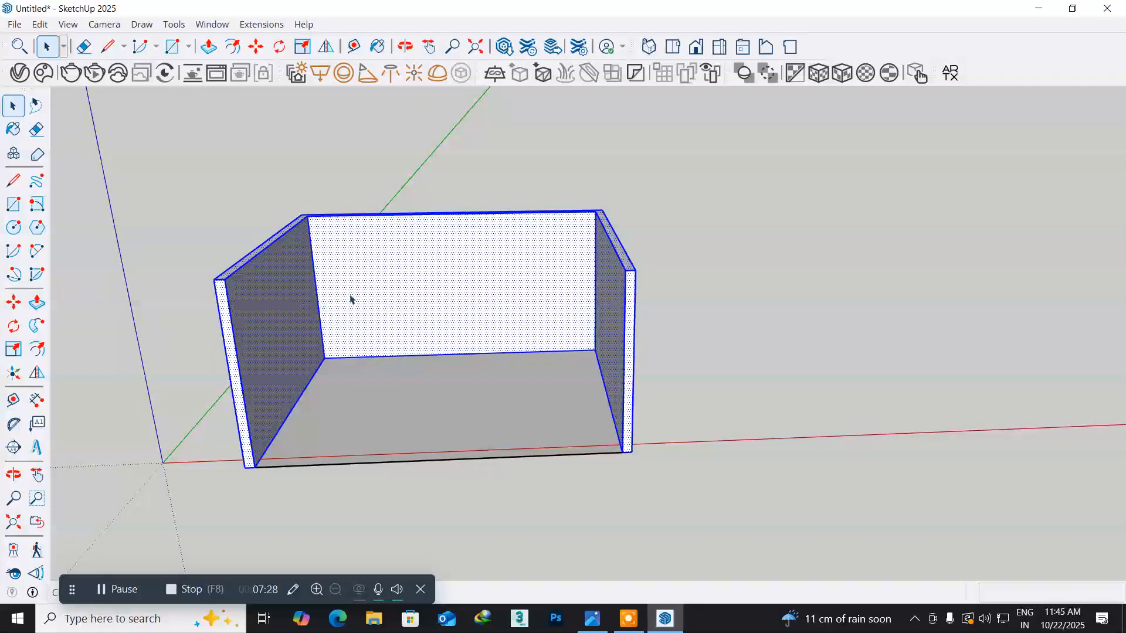
pyautogui.rightClick(395, 278)
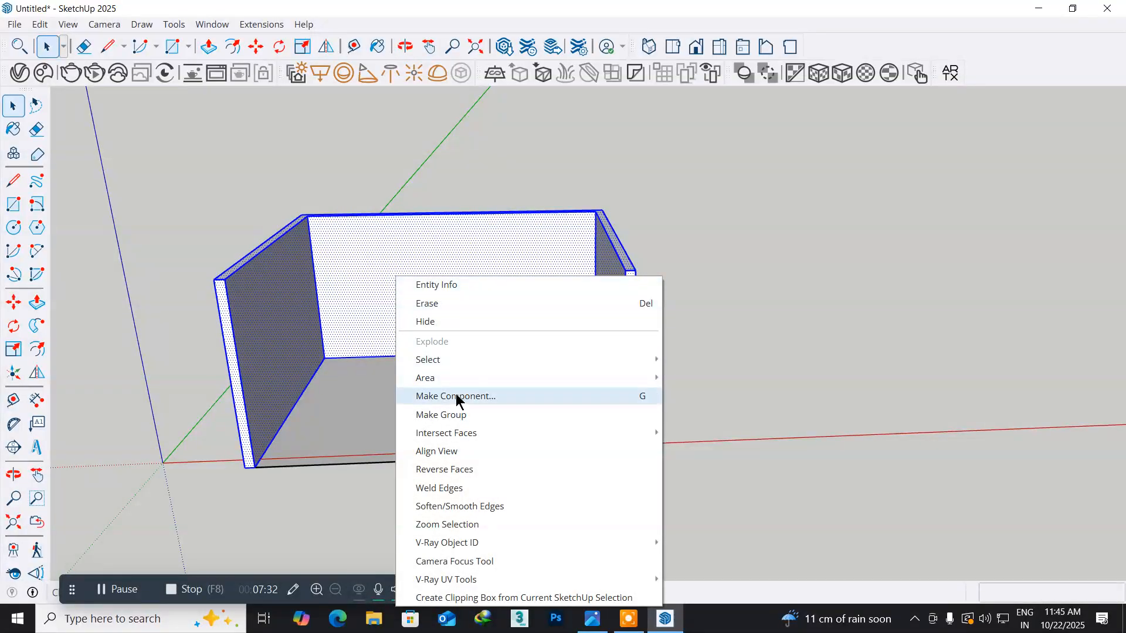
pyautogui.click(451, 414)
# - Look over the grouped room, examine the TV wall and its floating unit up close in the photo viewer's reference picture, and return to SketchUp
pyautogui.moveTo(385, 385); pyautogui.dragTo(503, 435, button='middle')
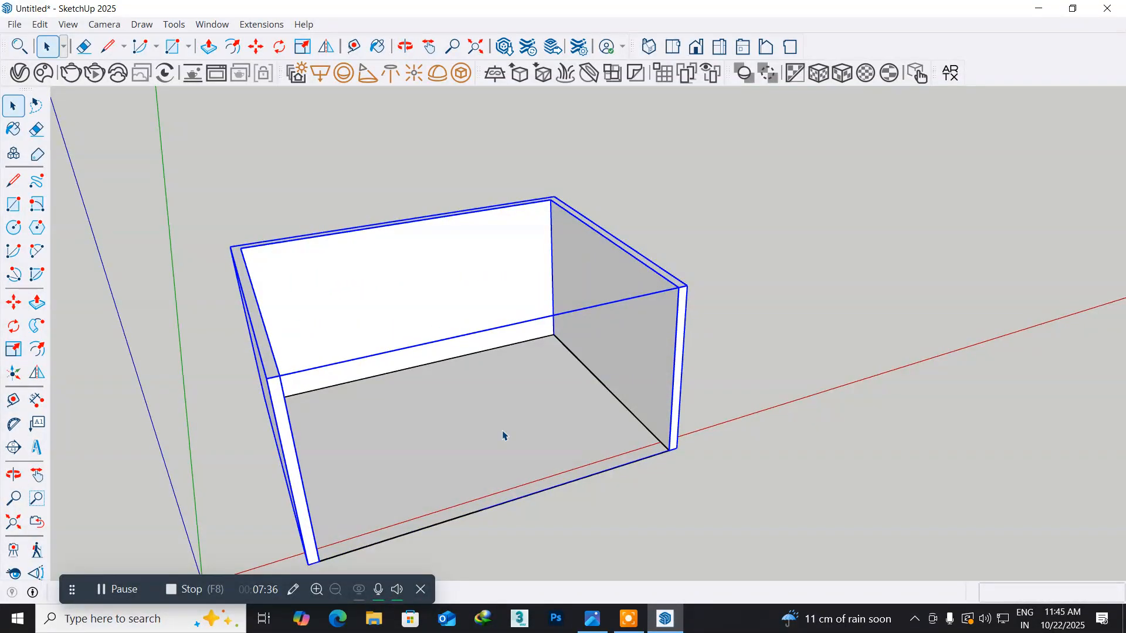
pyautogui.scroll(4, 502, 434)
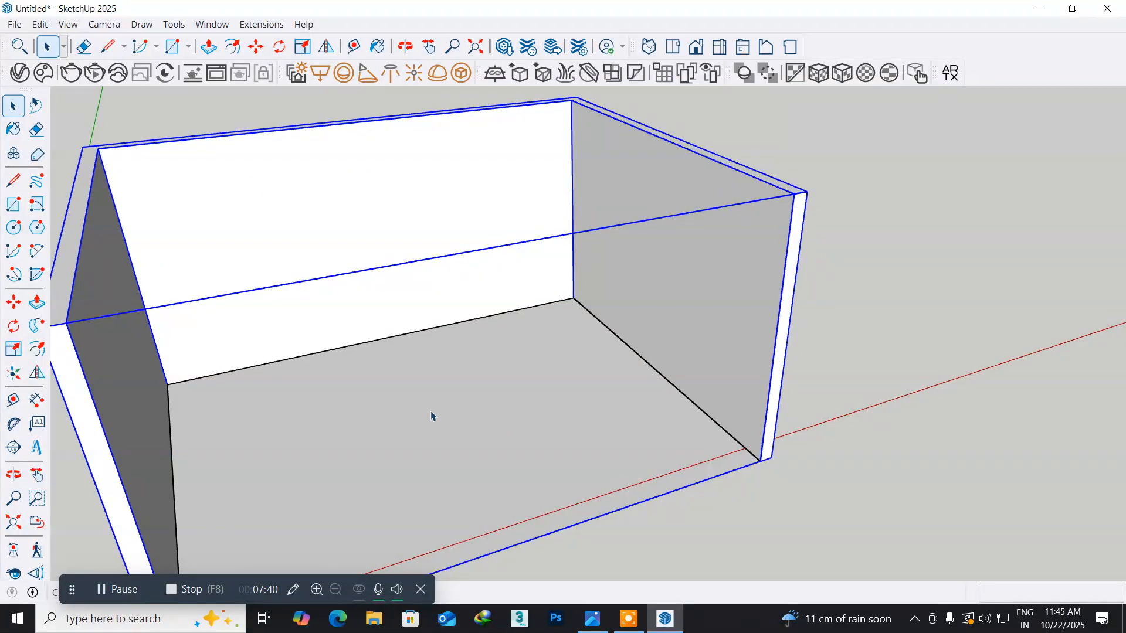
pyautogui.moveTo(417, 399); pyautogui.dragTo(374, 400, button='middle')
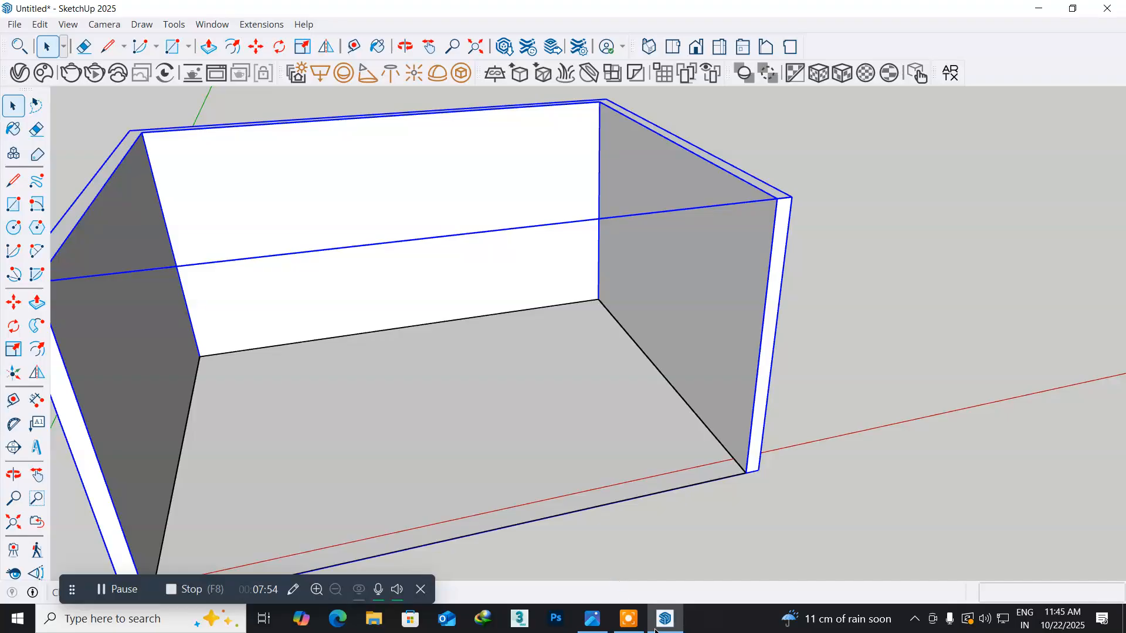
pyautogui.click(592, 626)
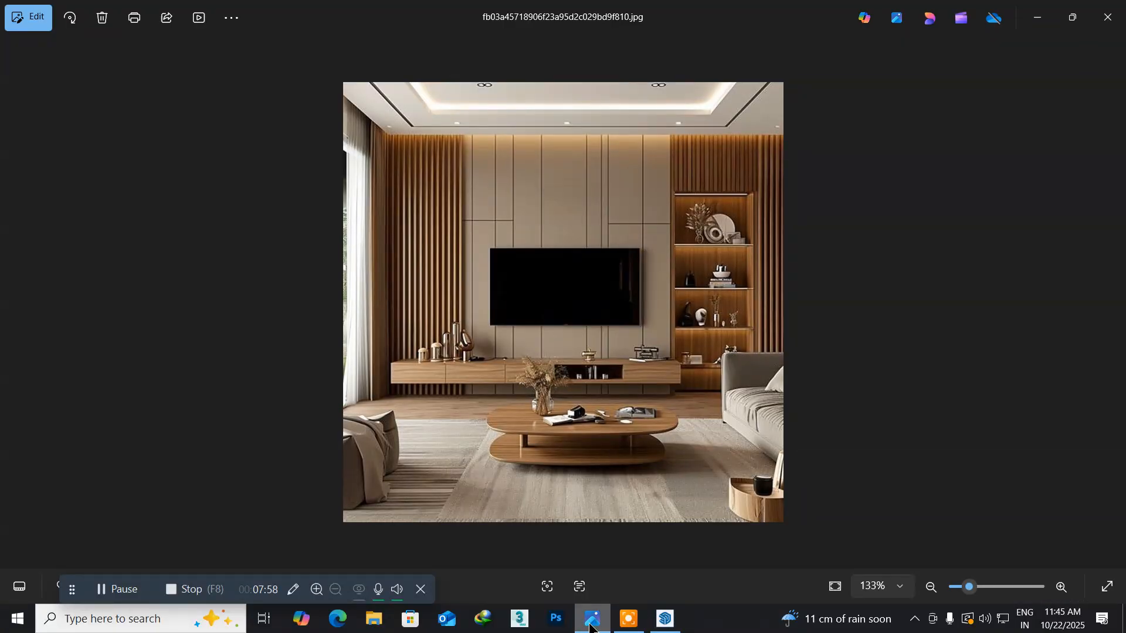
pyautogui.scroll(8, 420, 356)
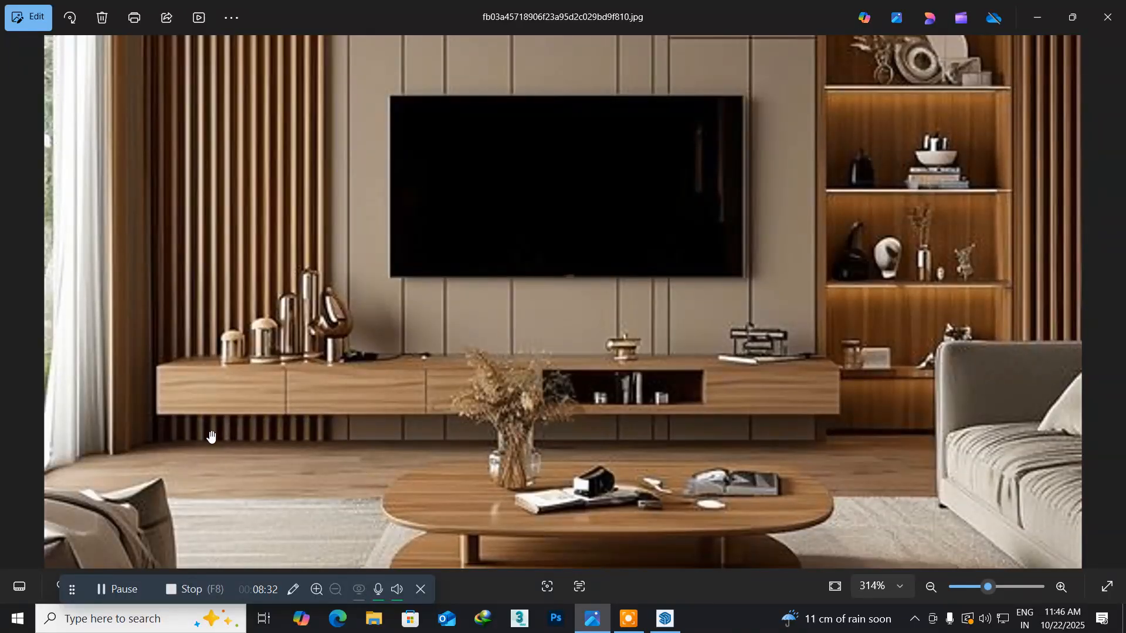
pyautogui.click(662, 620)
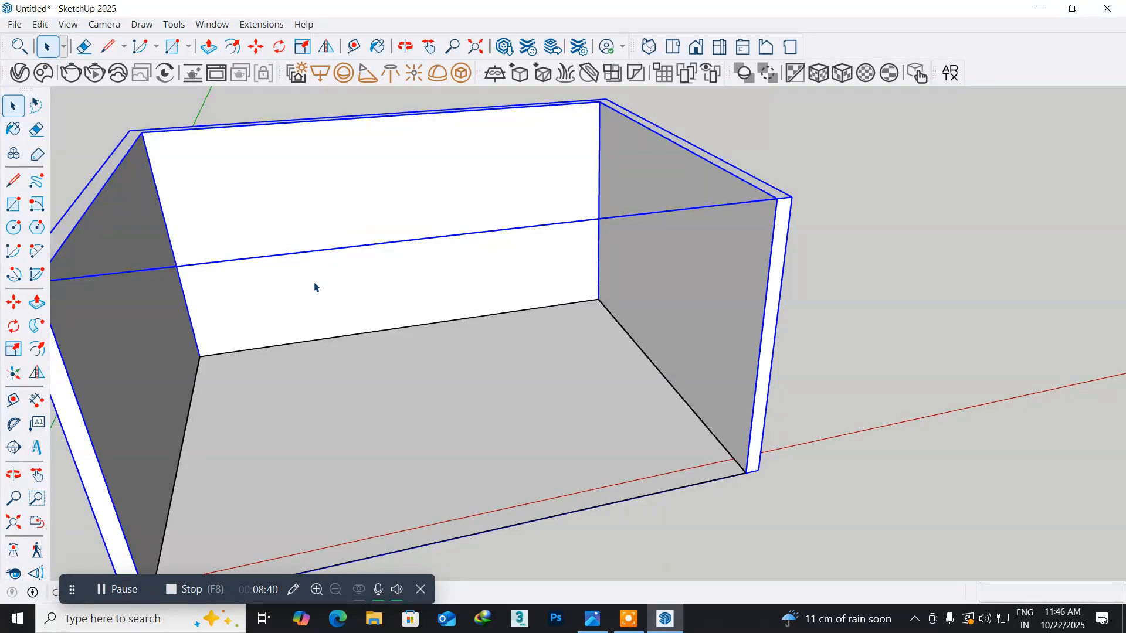
# - Draw a 10' by 1'6" rectangle on the floor in front of the back wall
pyautogui.scroll(2, 278, 376)
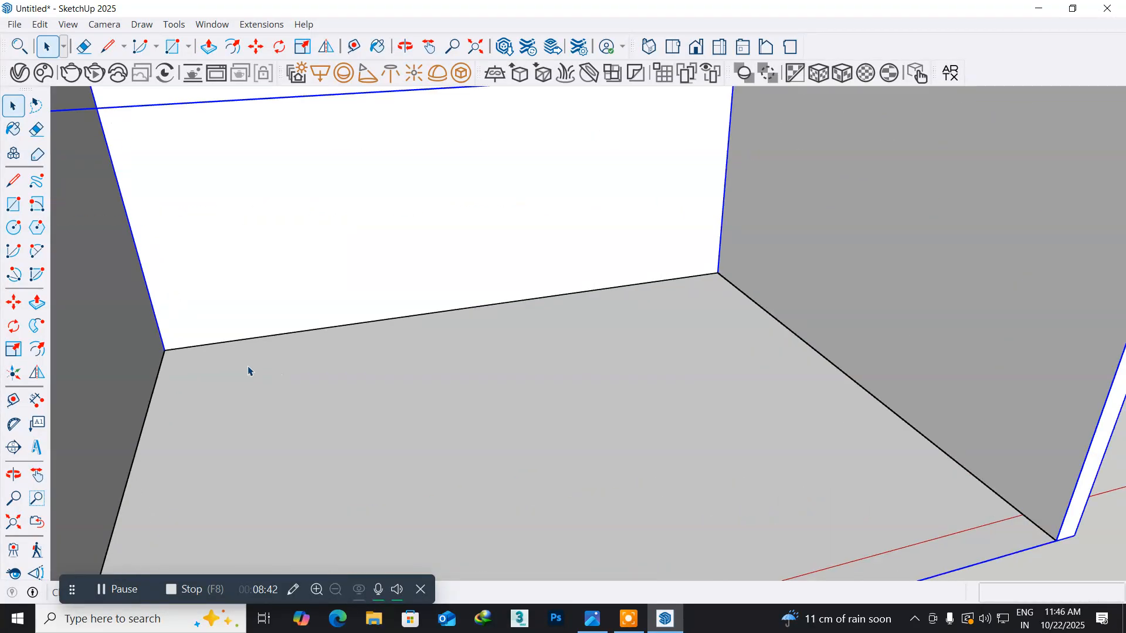
pyautogui.click(13, 205)
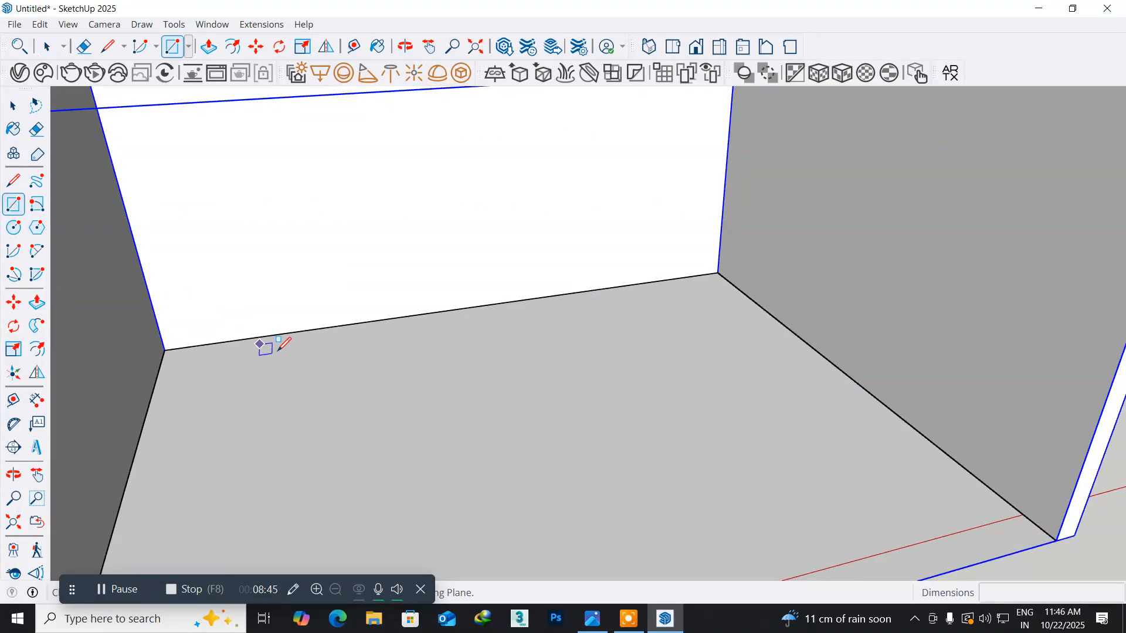
pyautogui.click(226, 366)
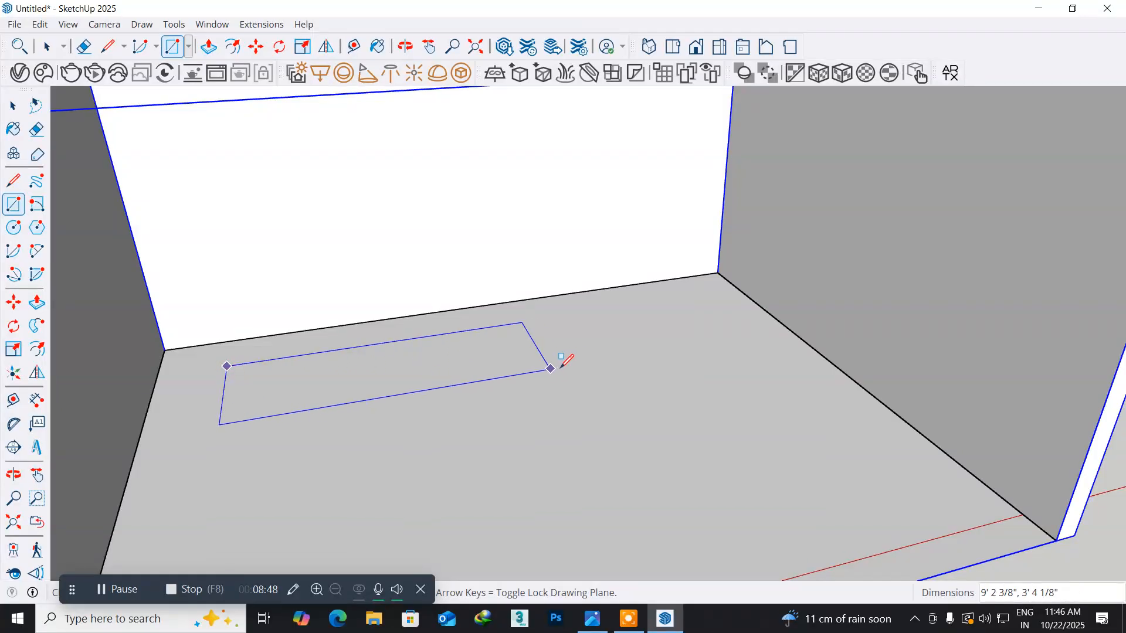
pyautogui.click(600, 355)
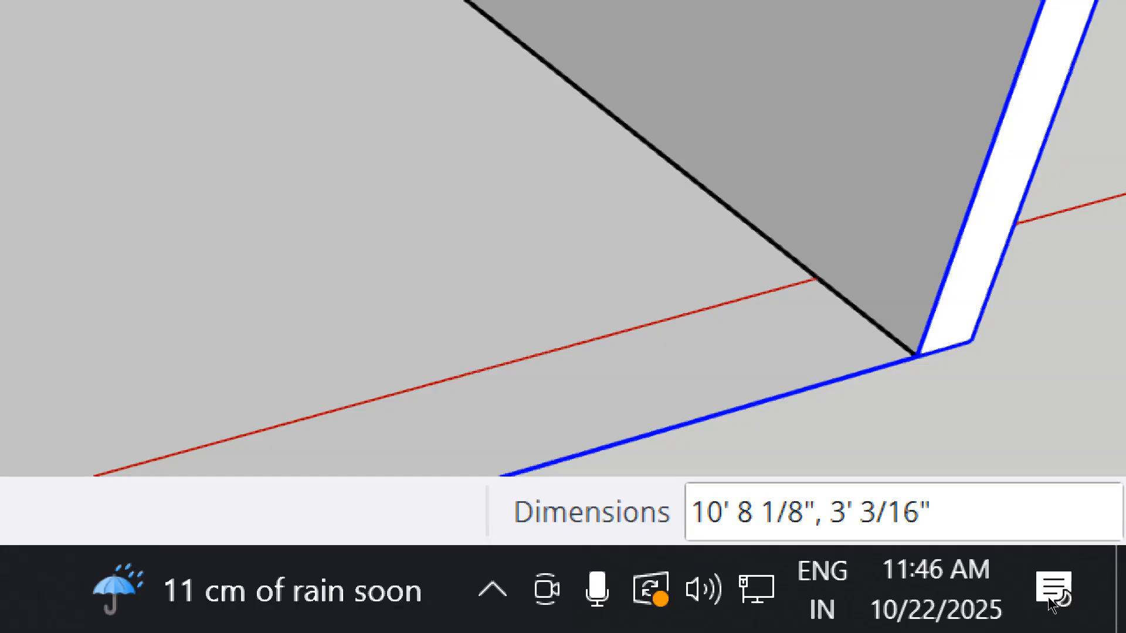
pyautogui.write('10')
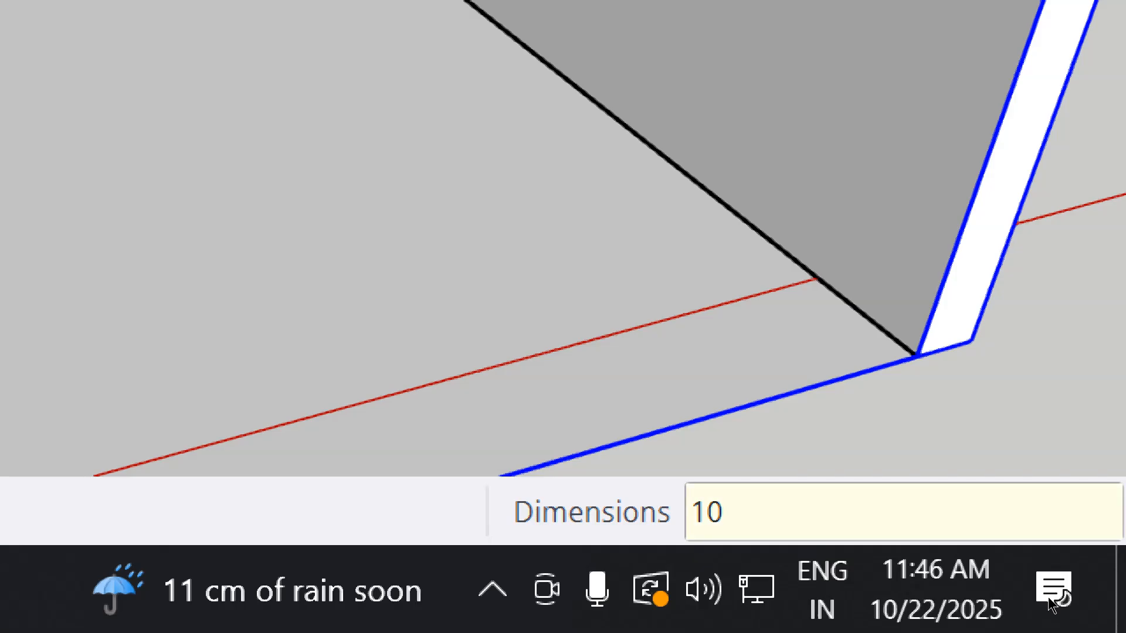
pyautogui.write("'")
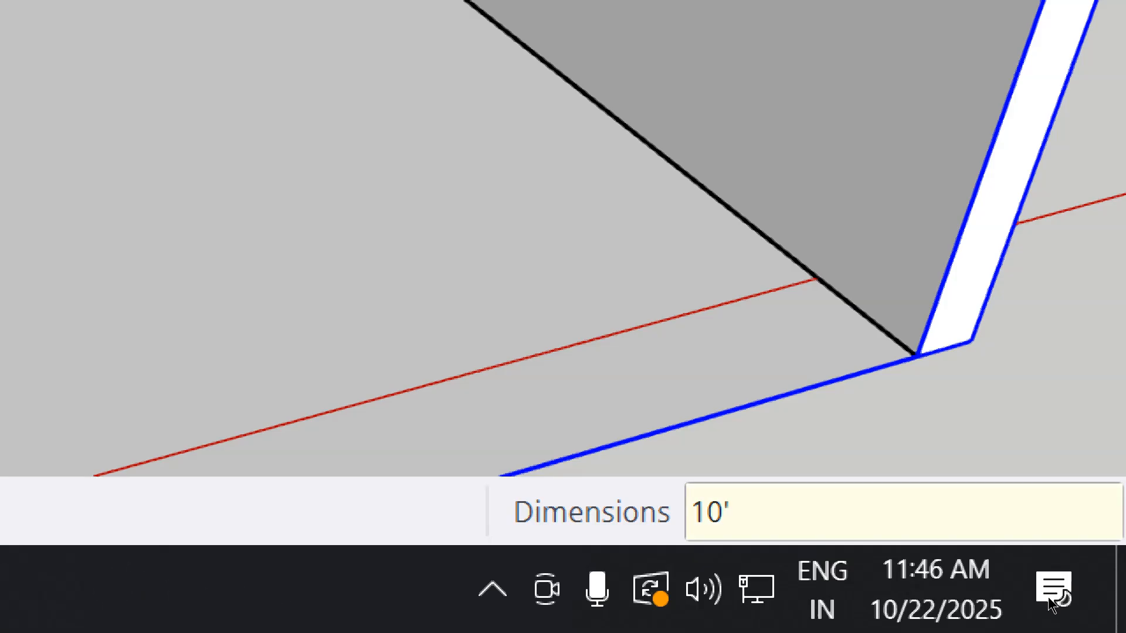
pyautogui.write(',1\'6"')
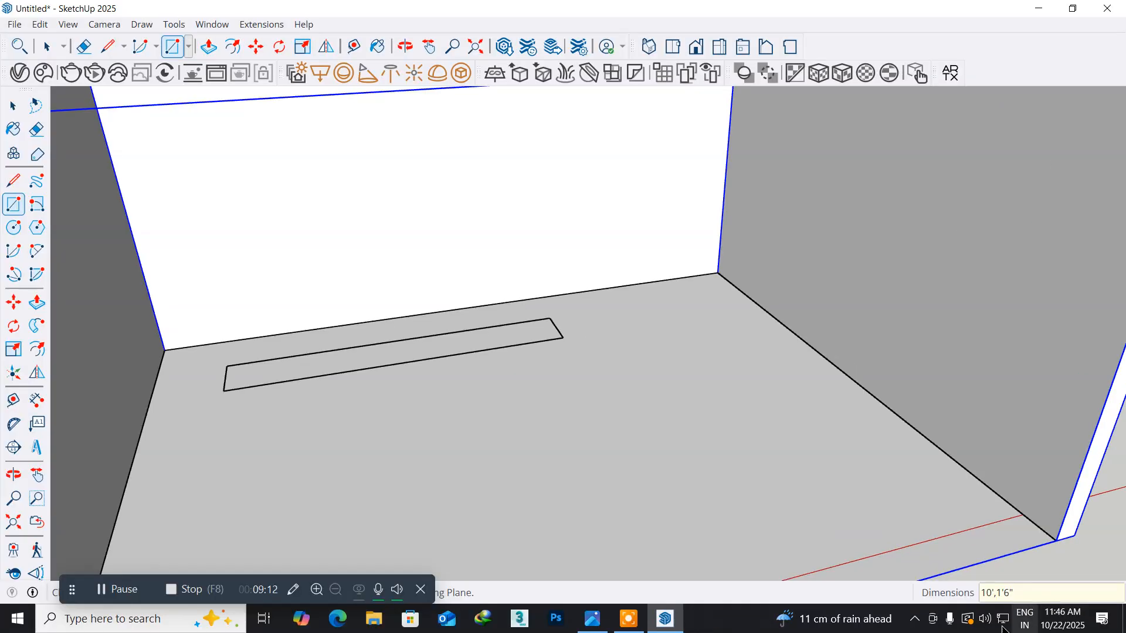
# - Select the new floor rectangle together with its edges and make it a group
pyautogui.moveTo(239, 380)
pyautogui.mouseDown(button='middle')
pyautogui.moveTo(291, 429)
pyautogui.moveTo(304, 494)
pyautogui.moveTo(311, 488)
pyautogui.mouseUp(button='middle')
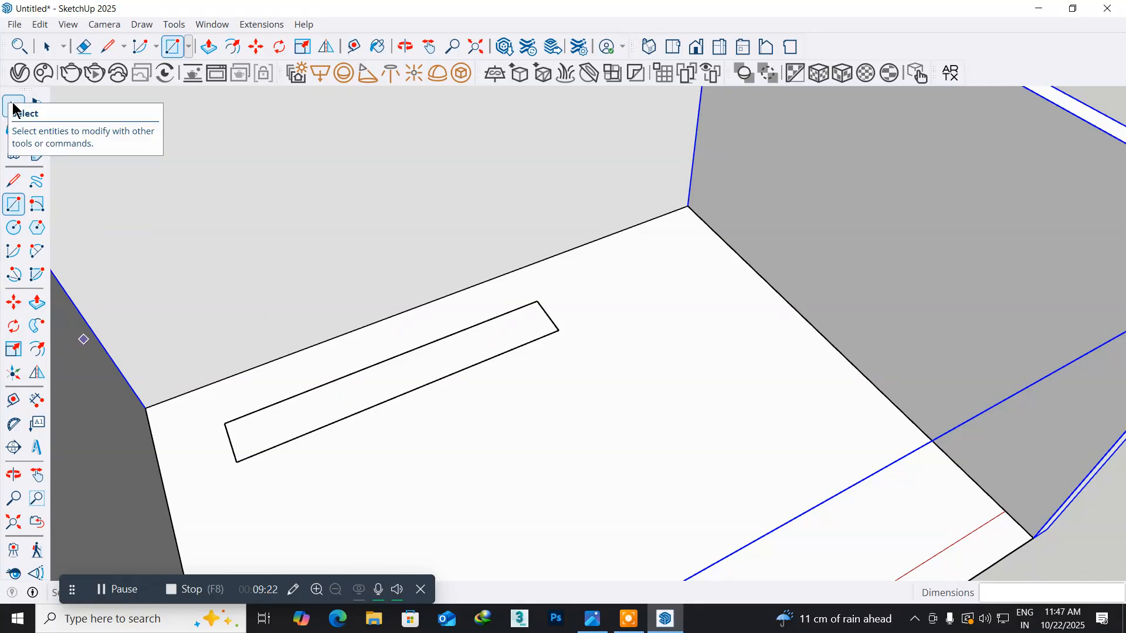
pyautogui.click(12, 107)
pyautogui.doubleClick(360, 393)
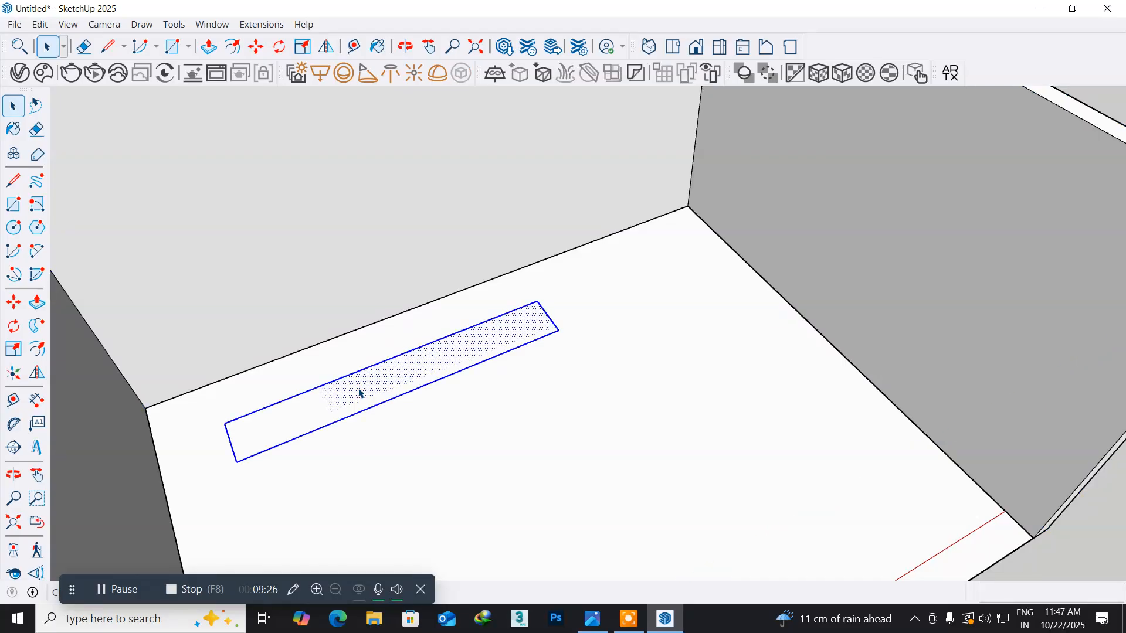
pyautogui.rightClick(320, 407)
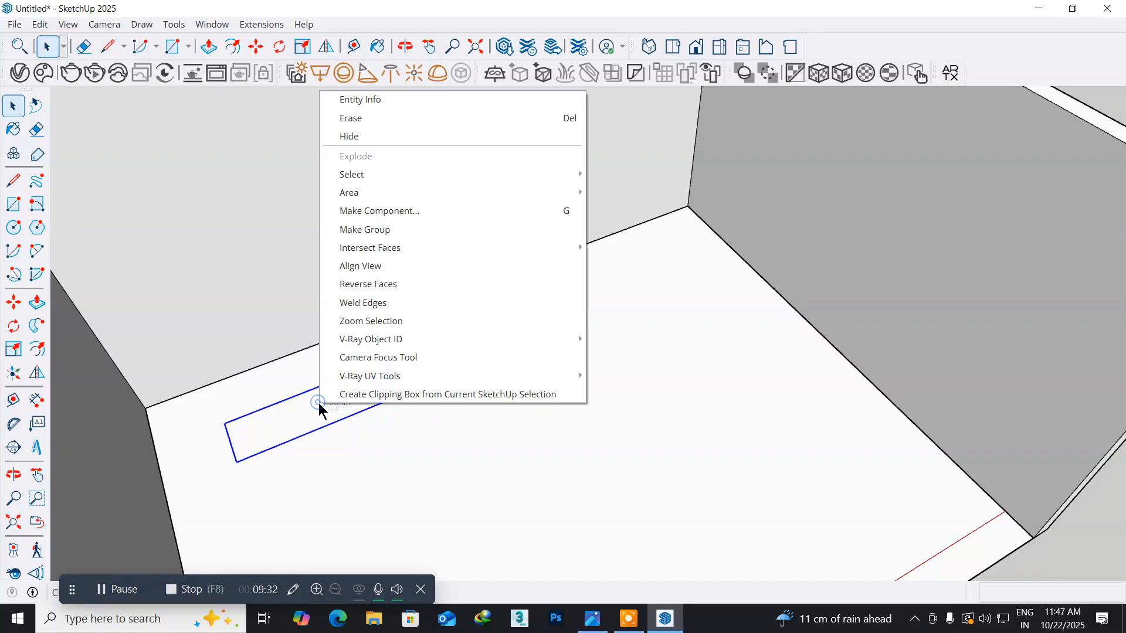
pyautogui.click(389, 232)
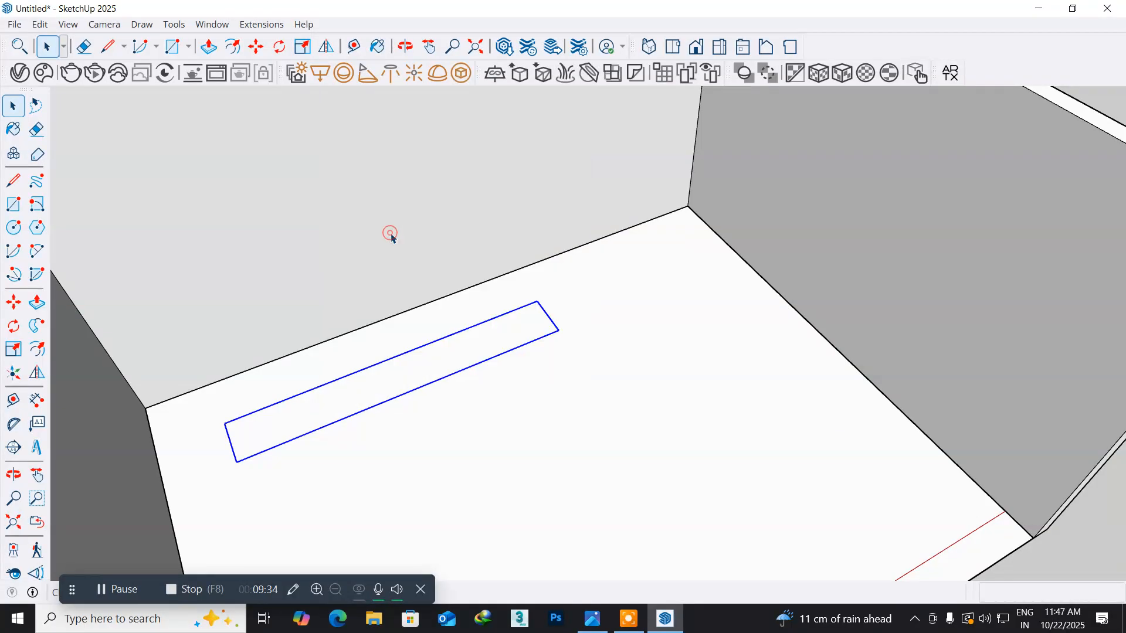
# - Open the rectangle group, Push/Pull its face up 6", and close the group
pyautogui.doubleClick(352, 405)
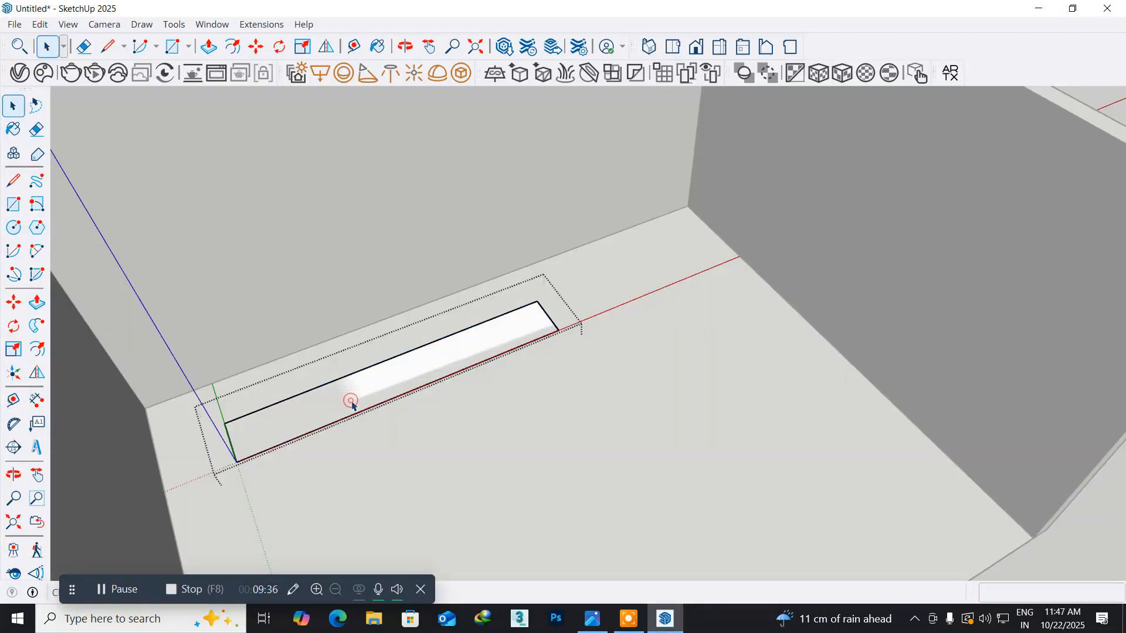
pyautogui.click(288, 424)
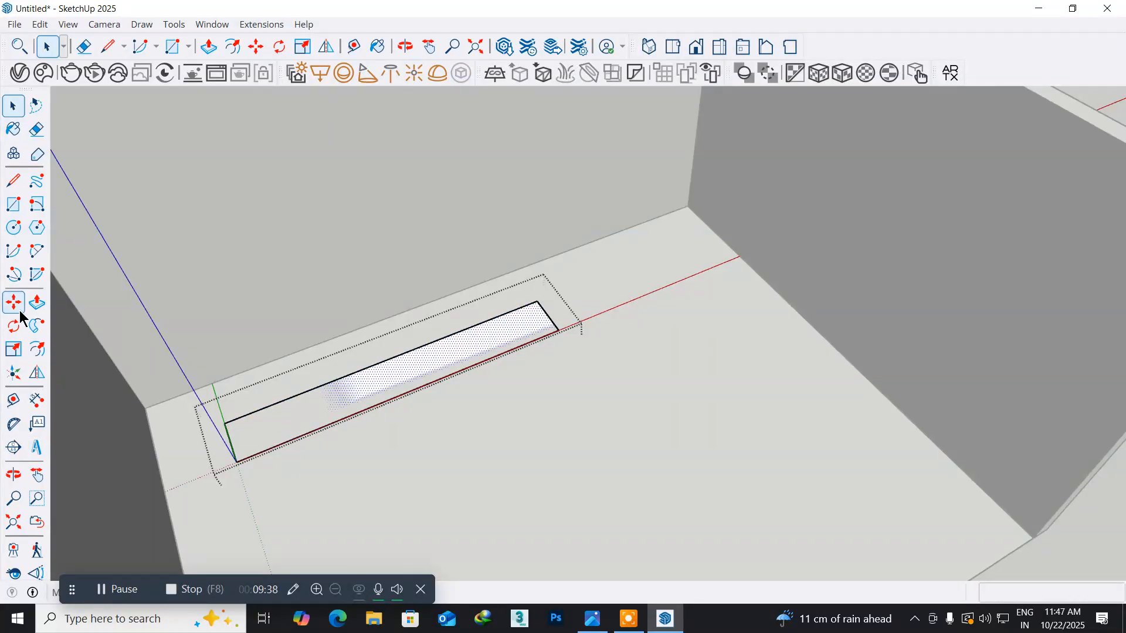
pyautogui.click(39, 301)
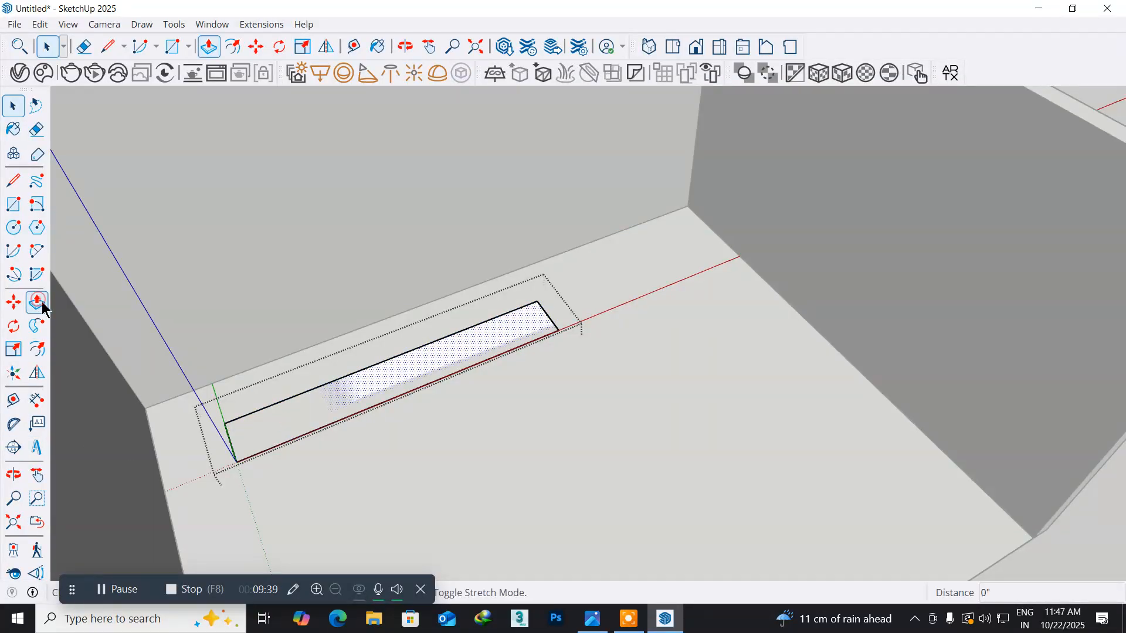
pyautogui.click(303, 421)
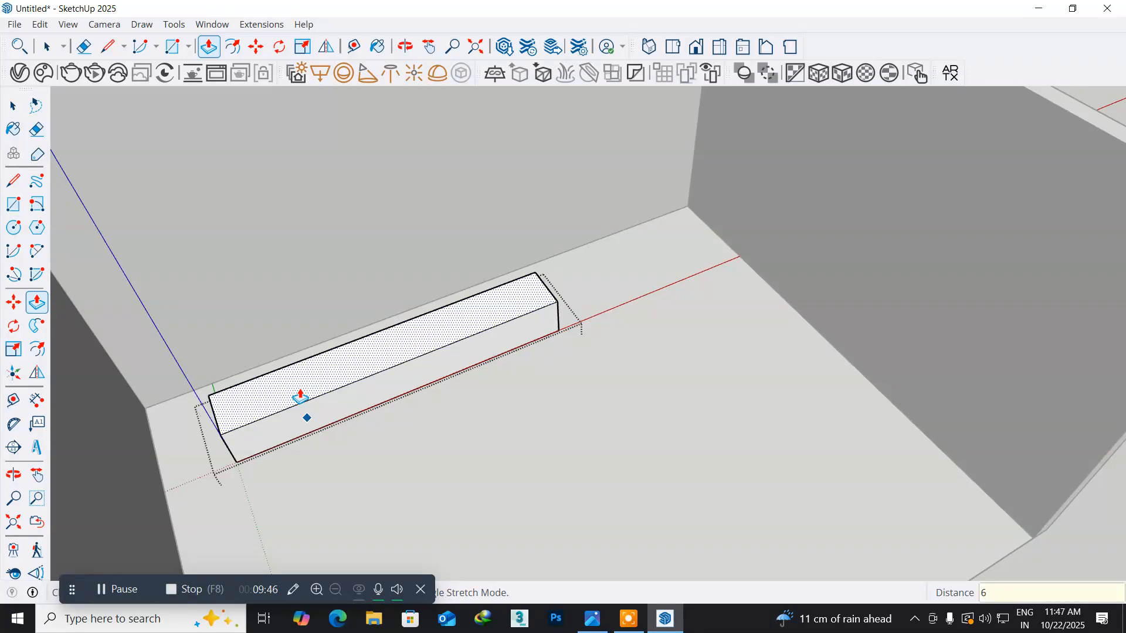
pyautogui.press('Return')
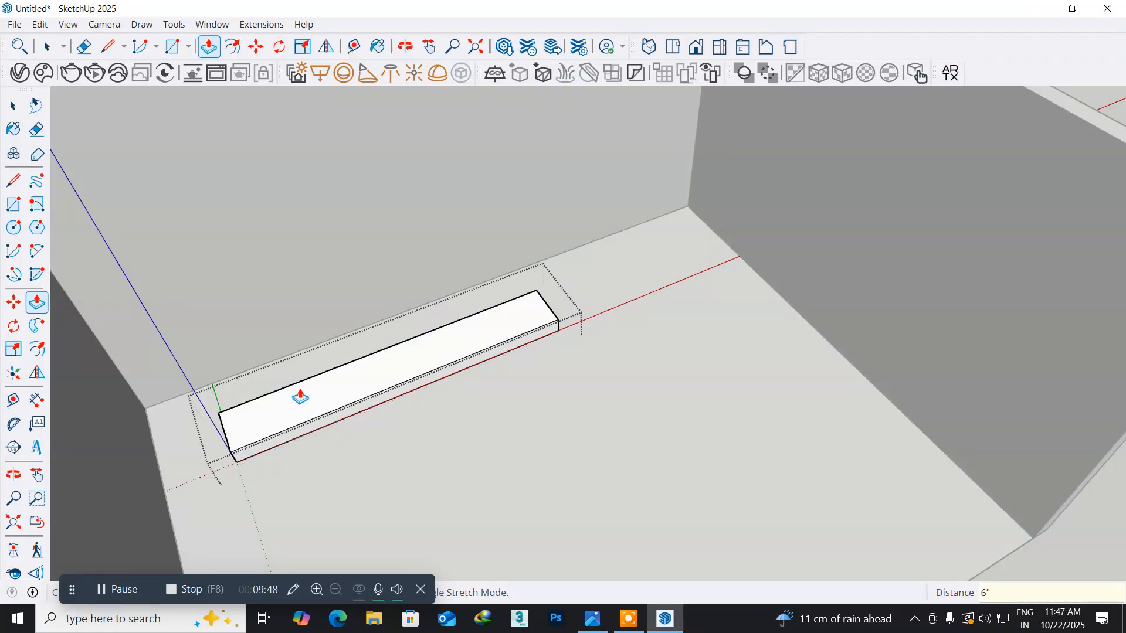
pyautogui.click(14, 106)
pyautogui.rightClick(209, 260)
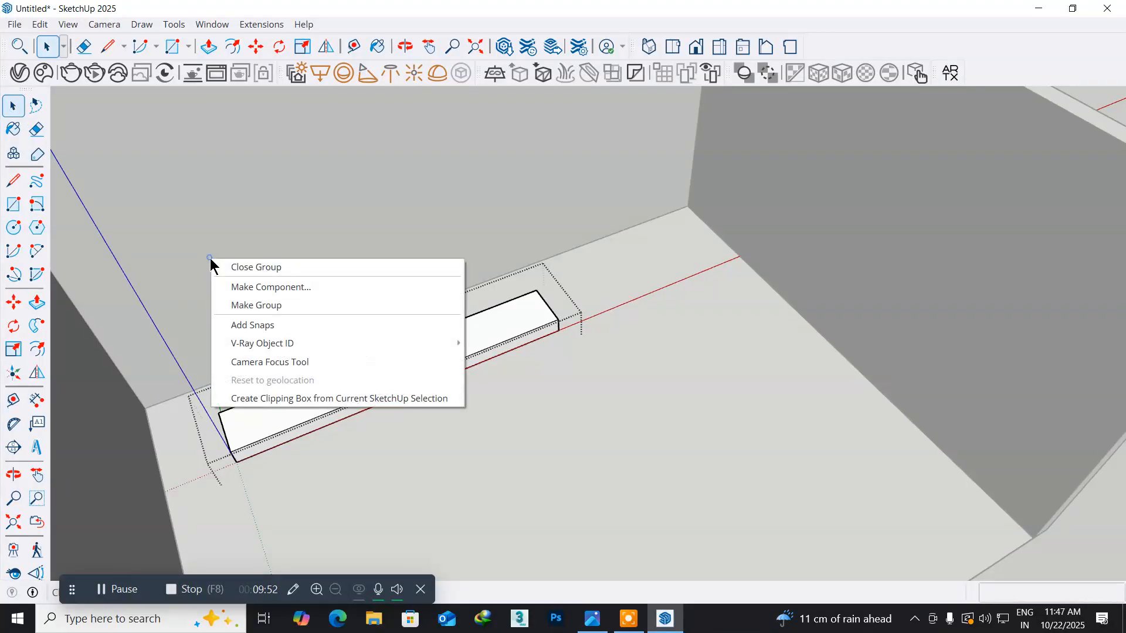
pyautogui.click(244, 269)
# - Select the wall group and hide it, leaving the floor and the TV unit box
pyautogui.moveTo(236, 520); pyautogui.dragTo(225, 492, button='middle')
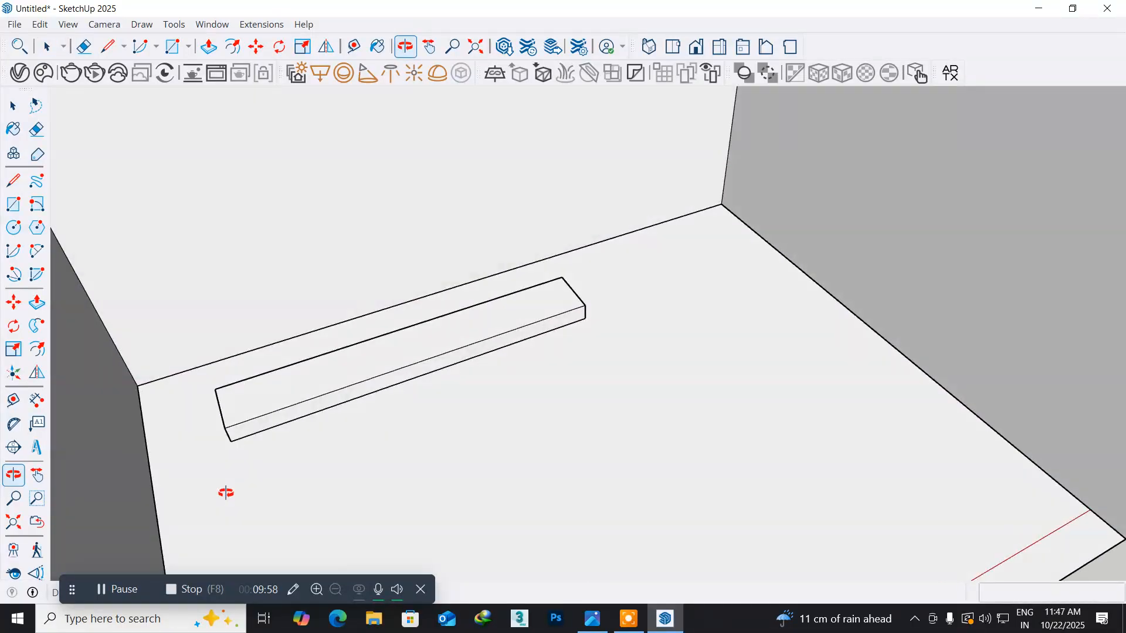
pyautogui.click(128, 461)
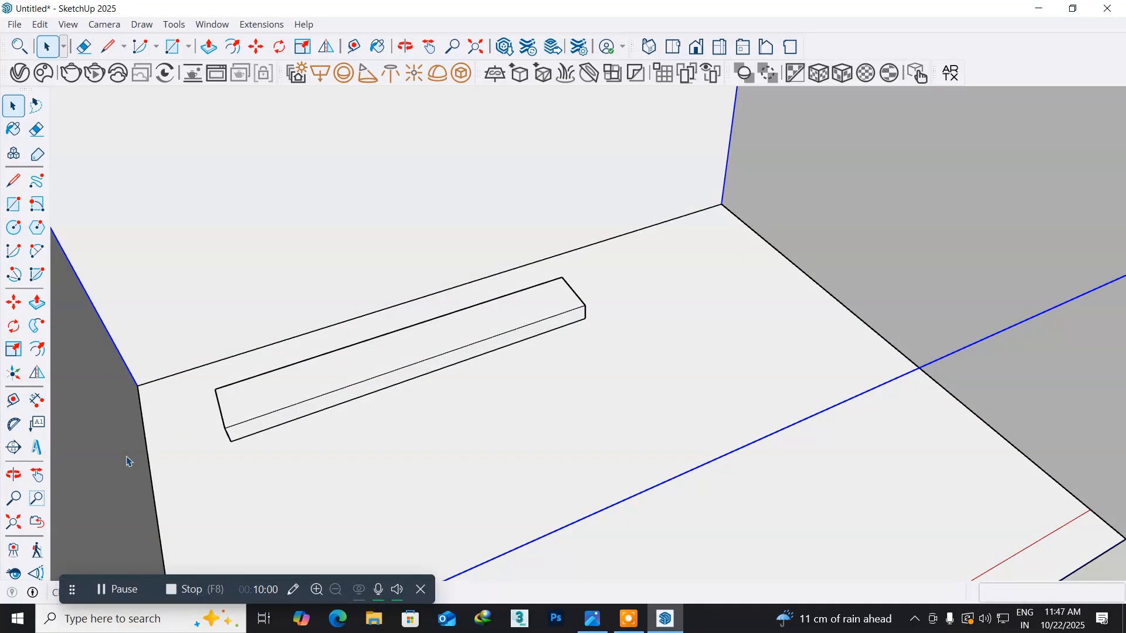
pyautogui.scroll(-4, 127, 461)
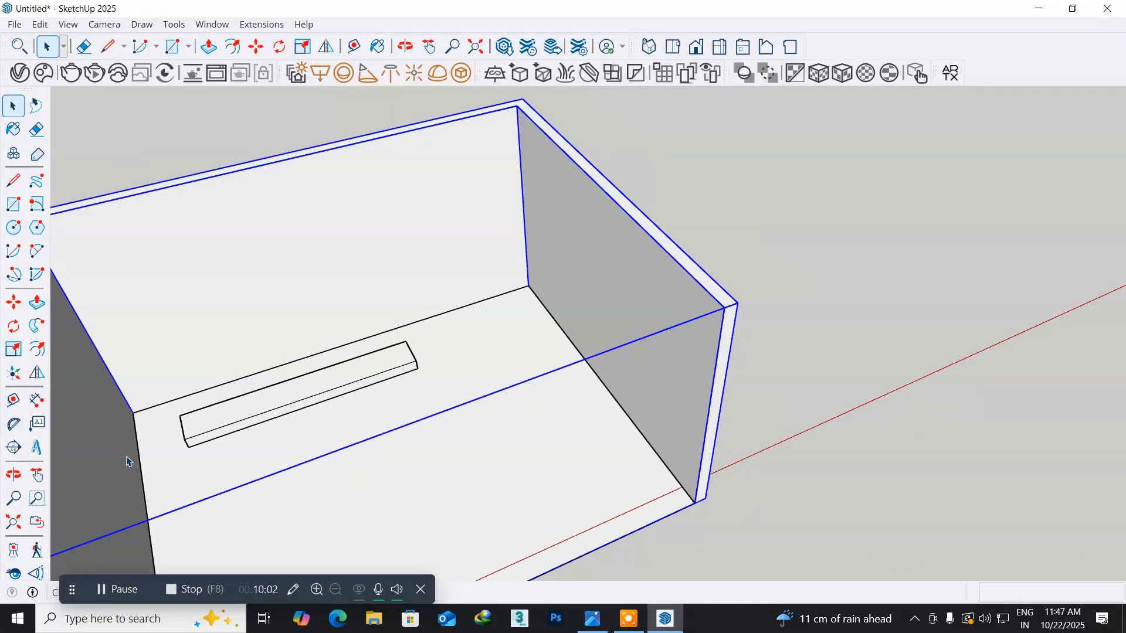
pyautogui.rightClick(120, 452)
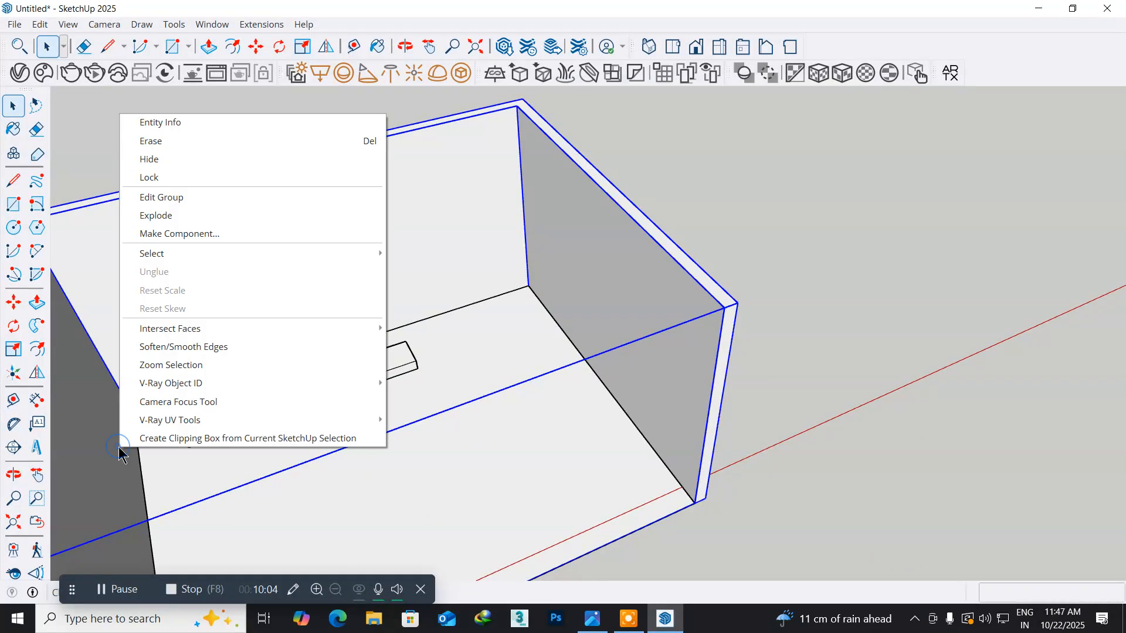
pyautogui.click(163, 156)
# - Move the TV unit box by its lower back corner onto the nearby corner of the floor
pyautogui.moveTo(157, 478); pyautogui.dragTo(313, 356, button='middle')
pyautogui.moveTo(304, 449); pyautogui.dragTo(498, 422, button='middle')
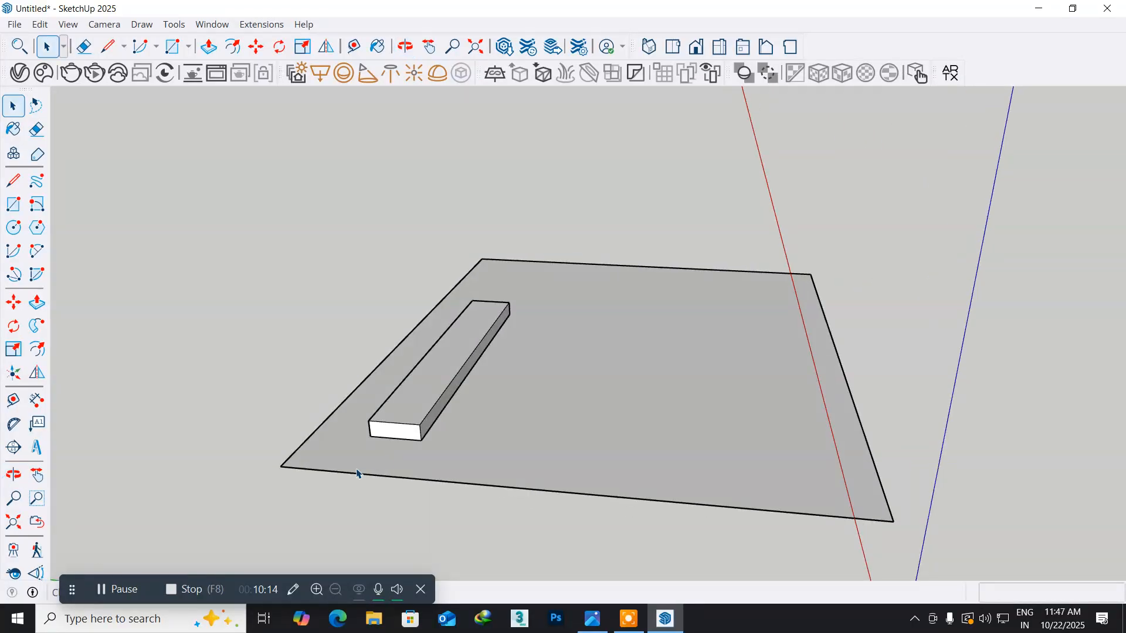
pyautogui.scroll(3, 387, 438)
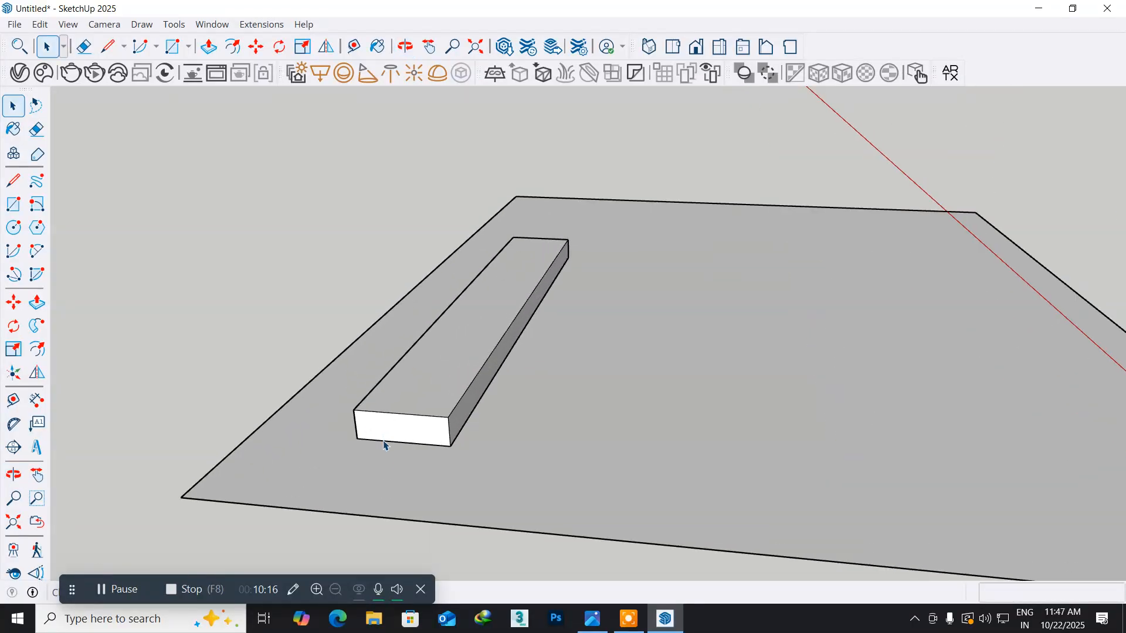
pyautogui.moveTo(408, 417); pyautogui.dragTo(276, 407, button='middle')
pyautogui.scroll(2, 283, 416)
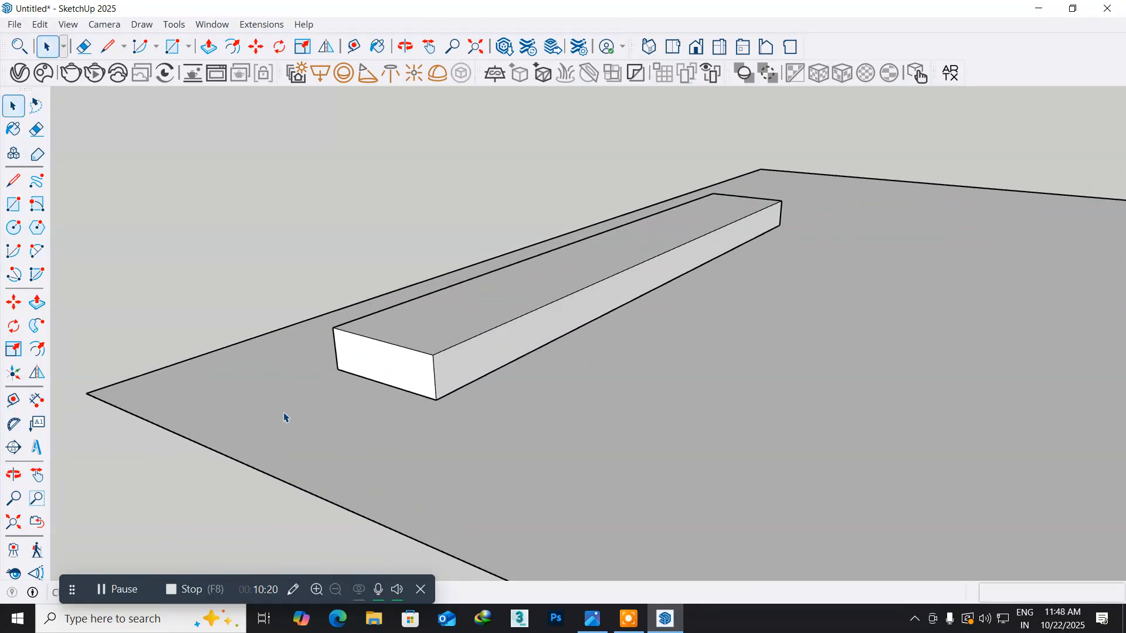
pyautogui.click(367, 364)
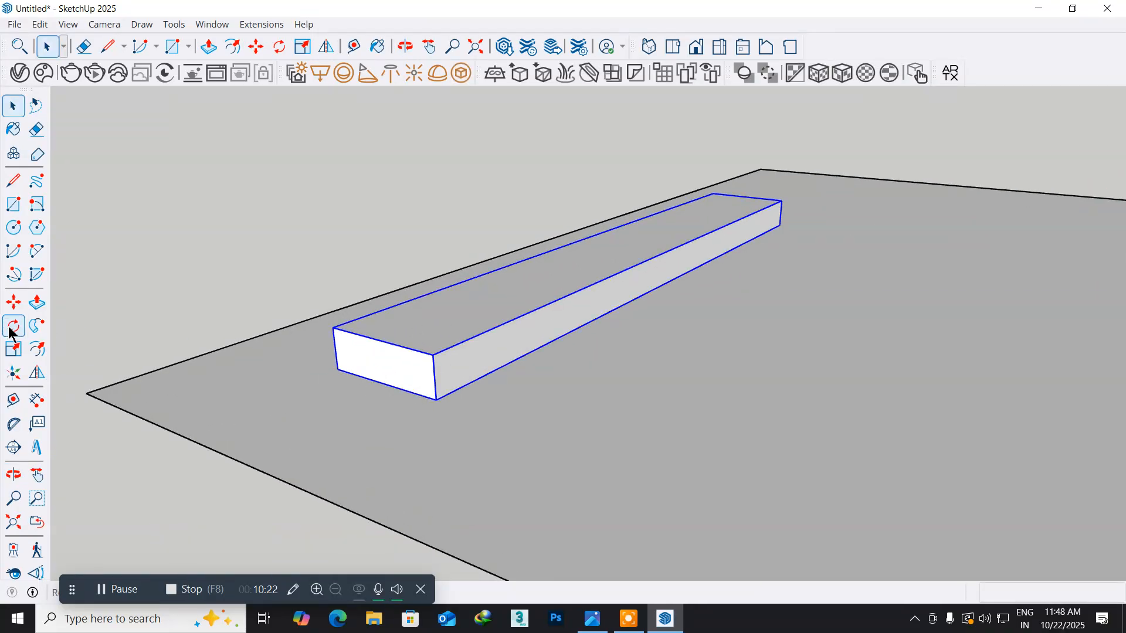
pyautogui.click(12, 304)
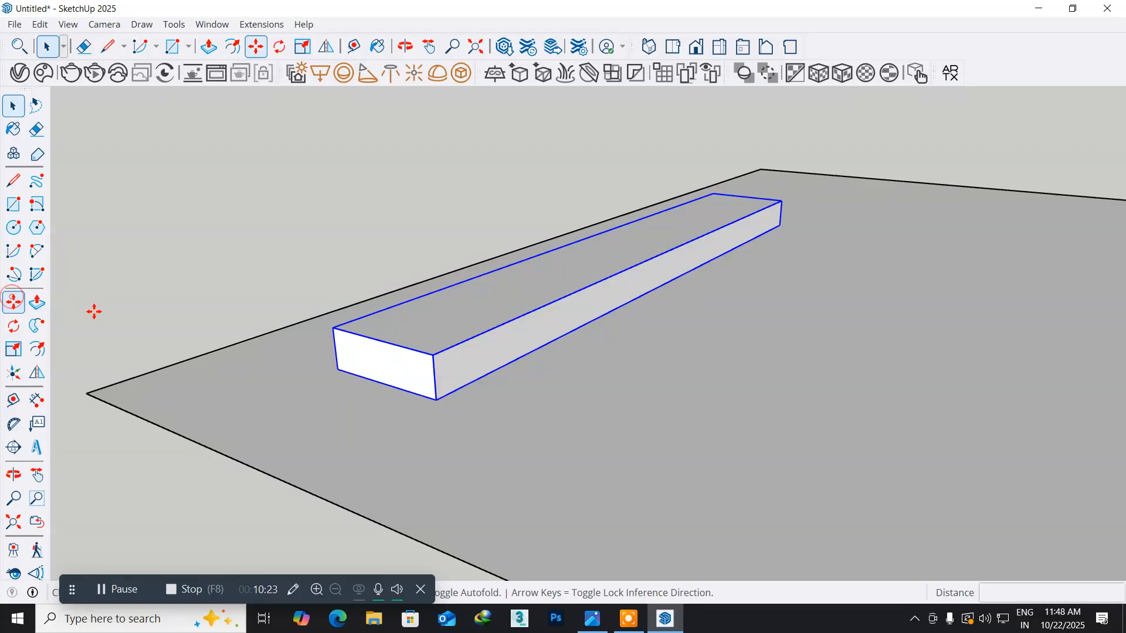
pyautogui.click(342, 374)
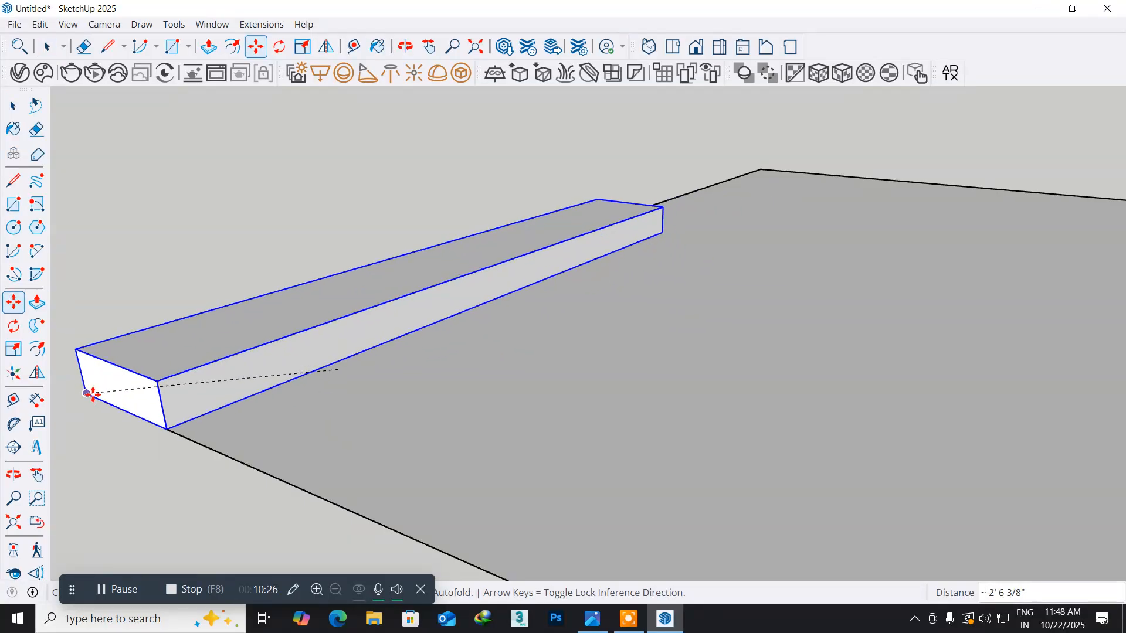
pyautogui.click(92, 394)
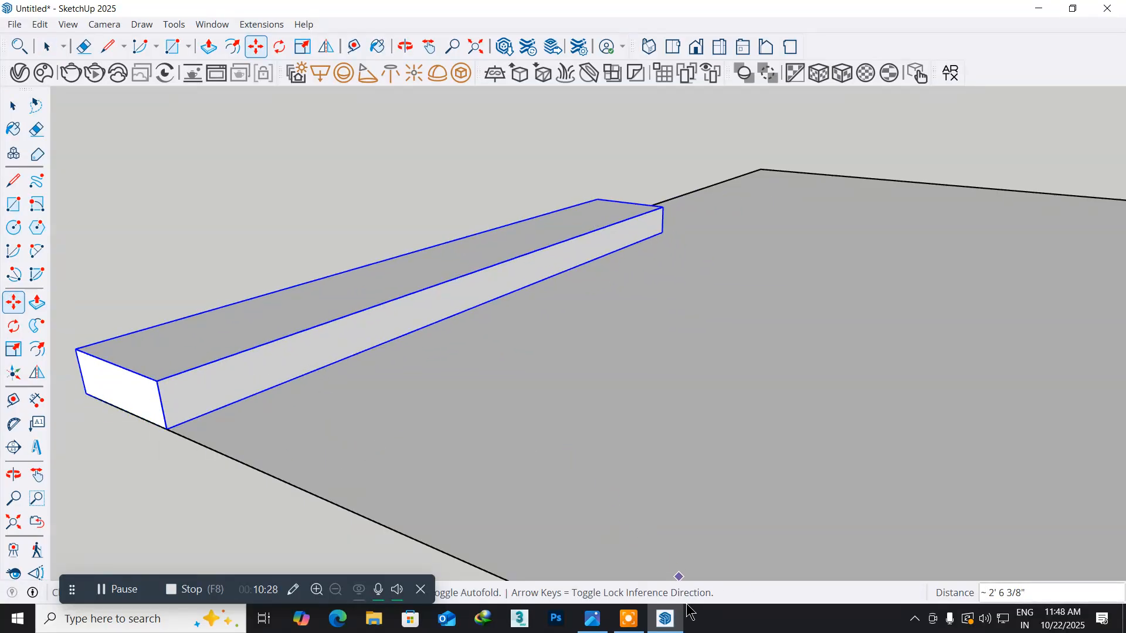
# - Check the unit's placement in the reference picture and move the box 6" along the floor's back edge, away from the corner
pyautogui.click(592, 618)
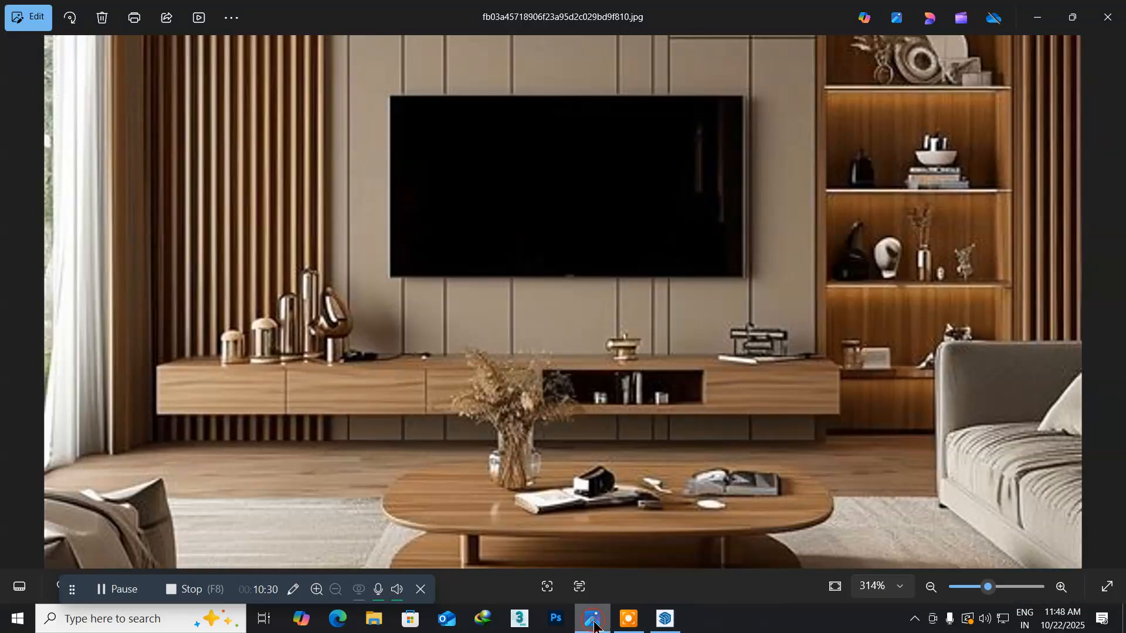
pyautogui.click(663, 621)
pyautogui.moveTo(144, 449); pyautogui.dragTo(470, 407, button='middle')
pyautogui.click(692, 434)
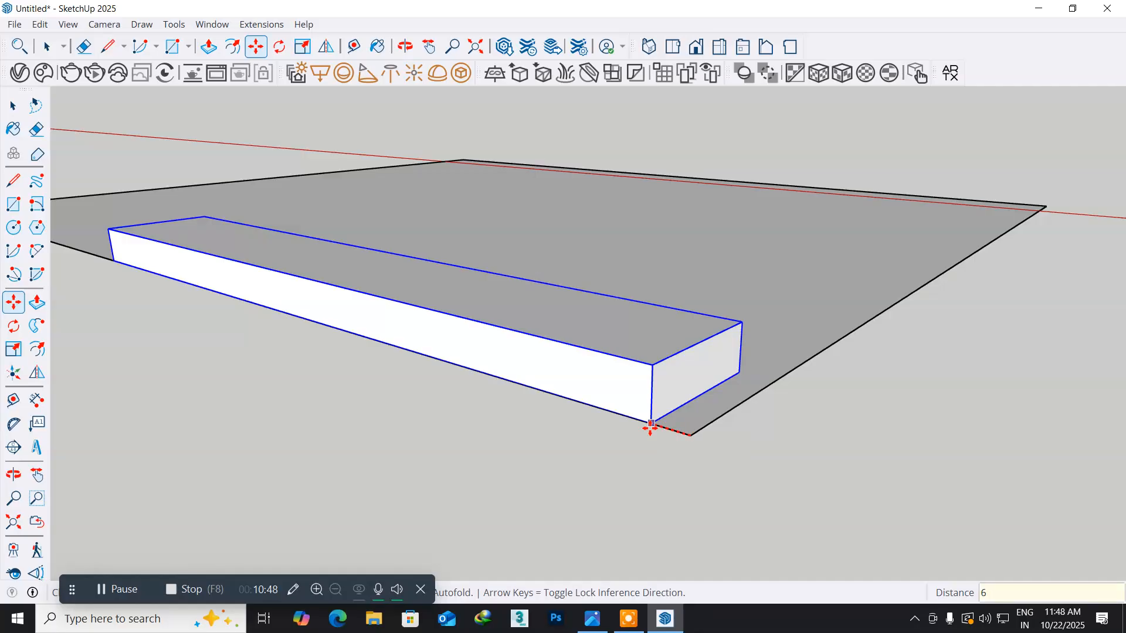
pyautogui.press('Return')
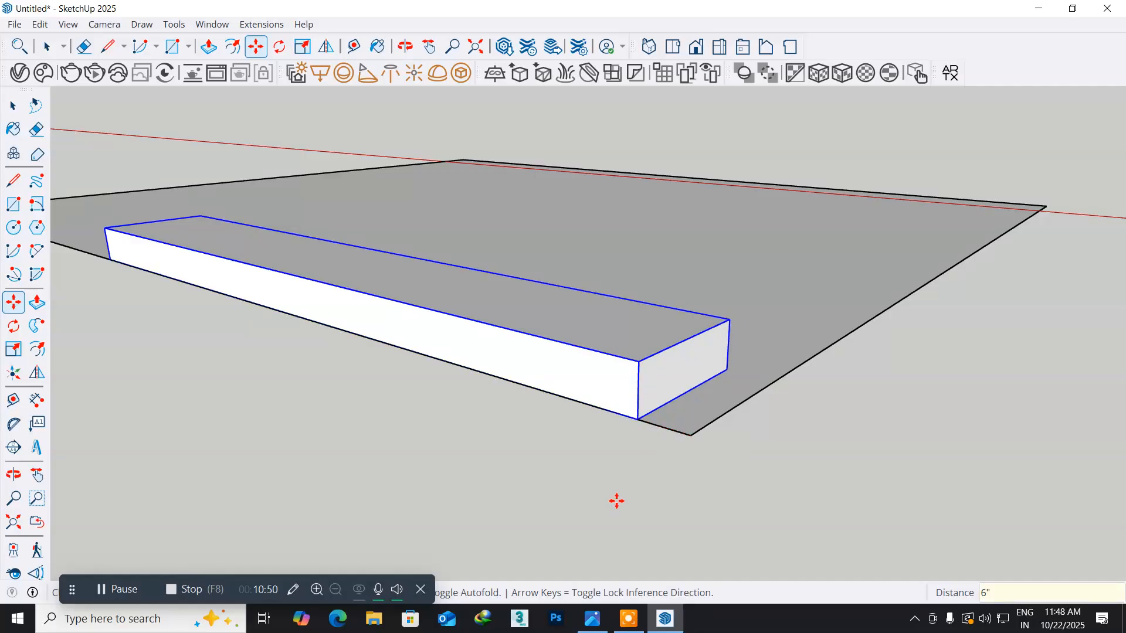
# - Check the floating unit's height in the reference picture and raise the TV unit box 1'6" vertically
pyautogui.click(604, 623)
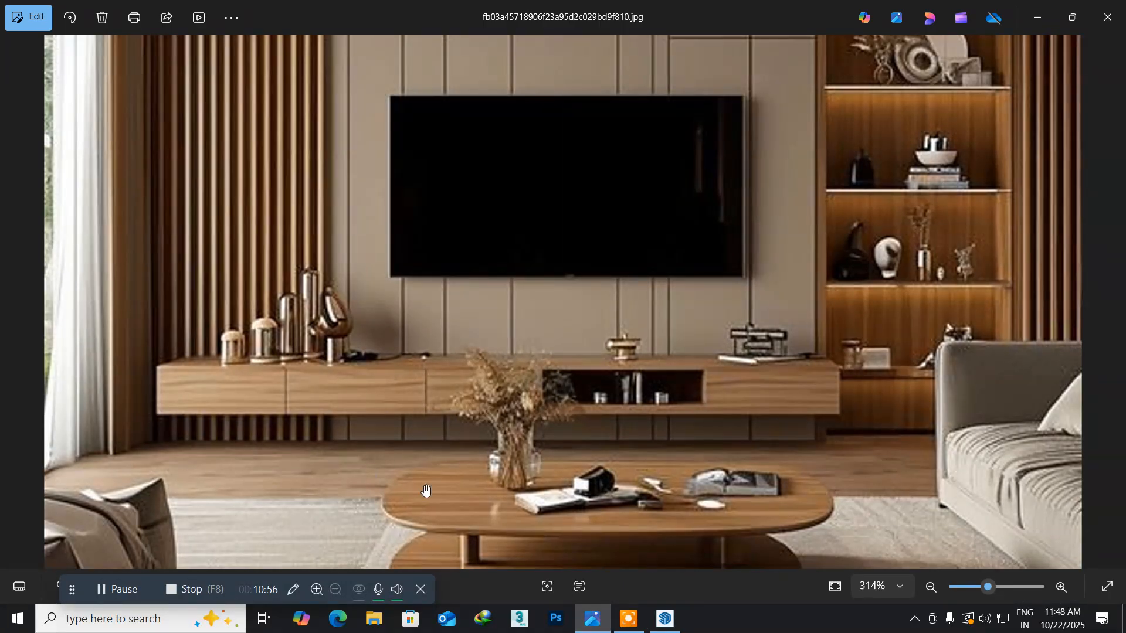
pyautogui.click(666, 619)
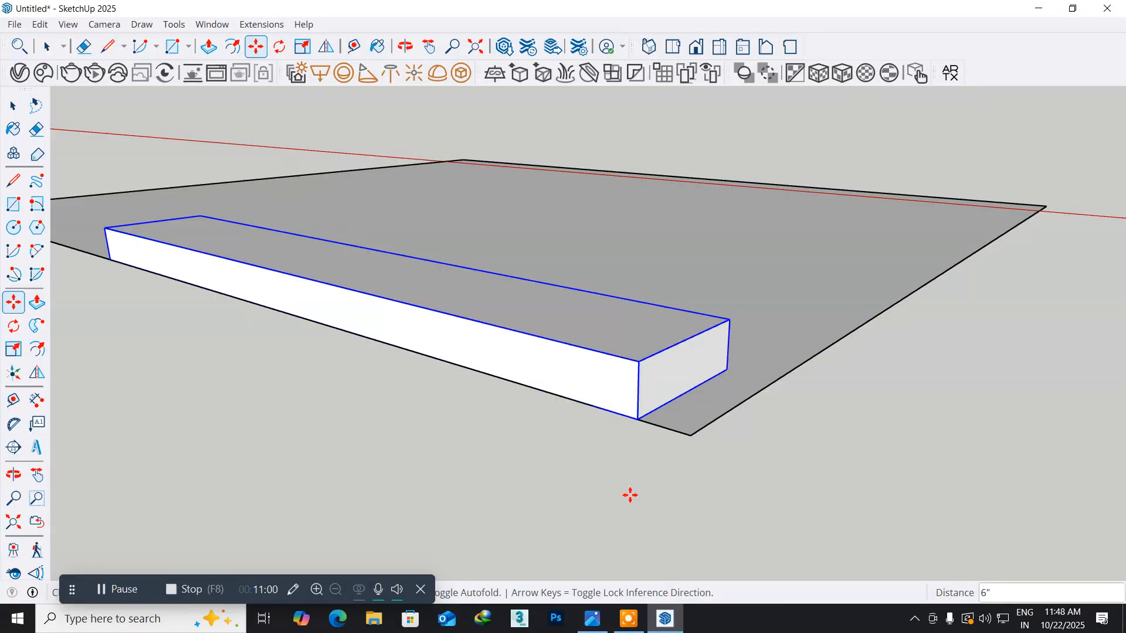
pyautogui.click(638, 363)
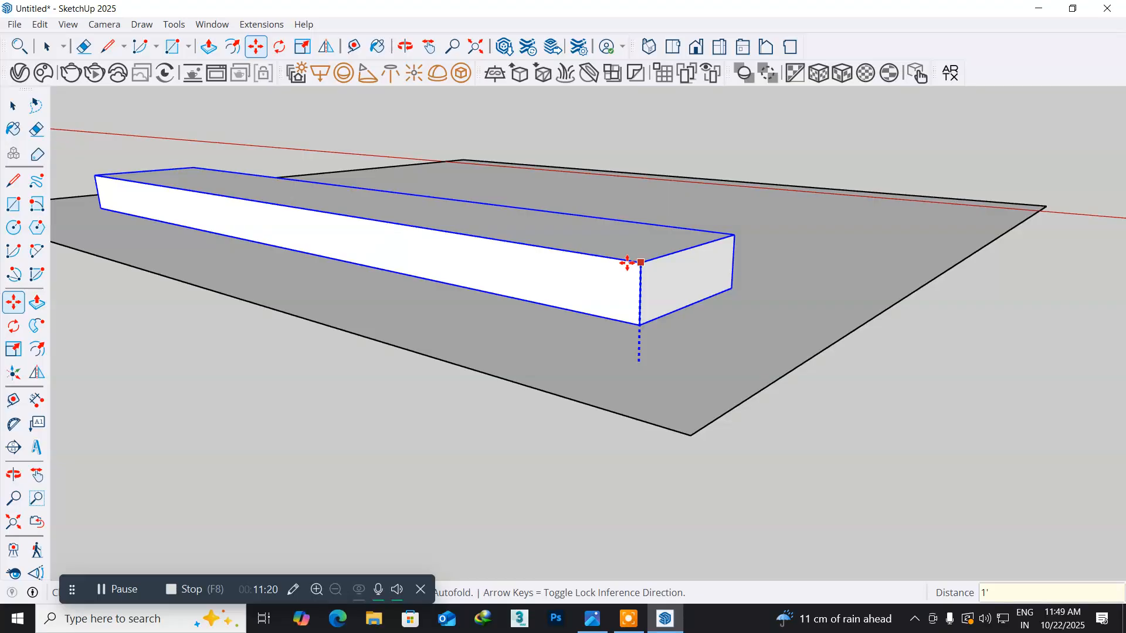
pyautogui.press('Return')
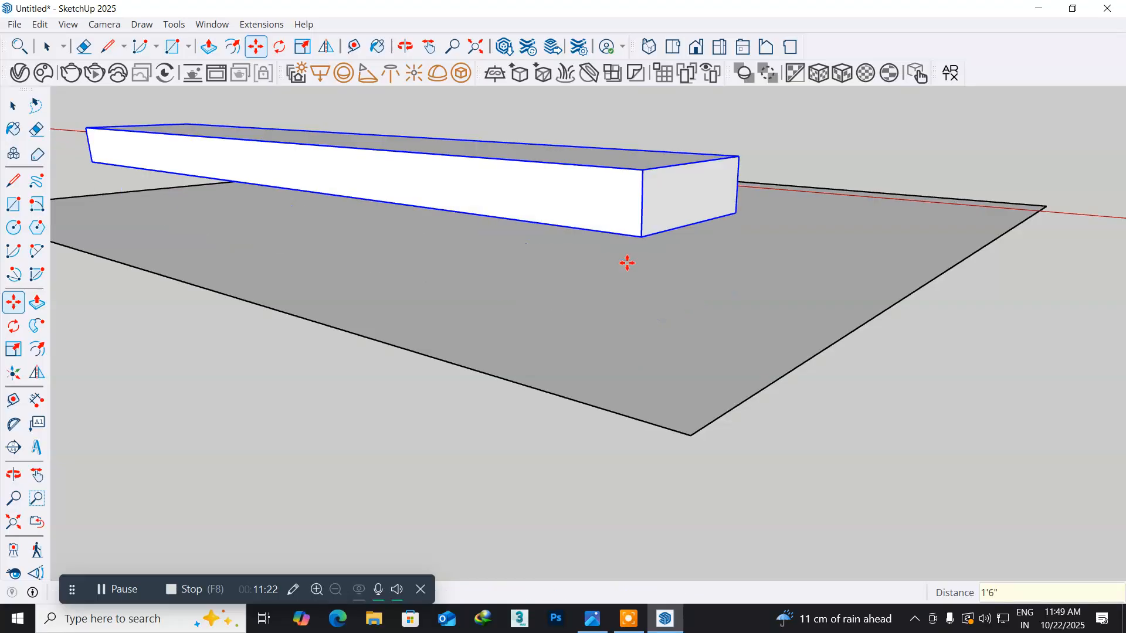
# - Inspect the raised TV unit box from several sides and examine the unit's front drawer divisions in the reference picture
pyautogui.moveTo(665, 301); pyautogui.dragTo(211, 292, button='middle')
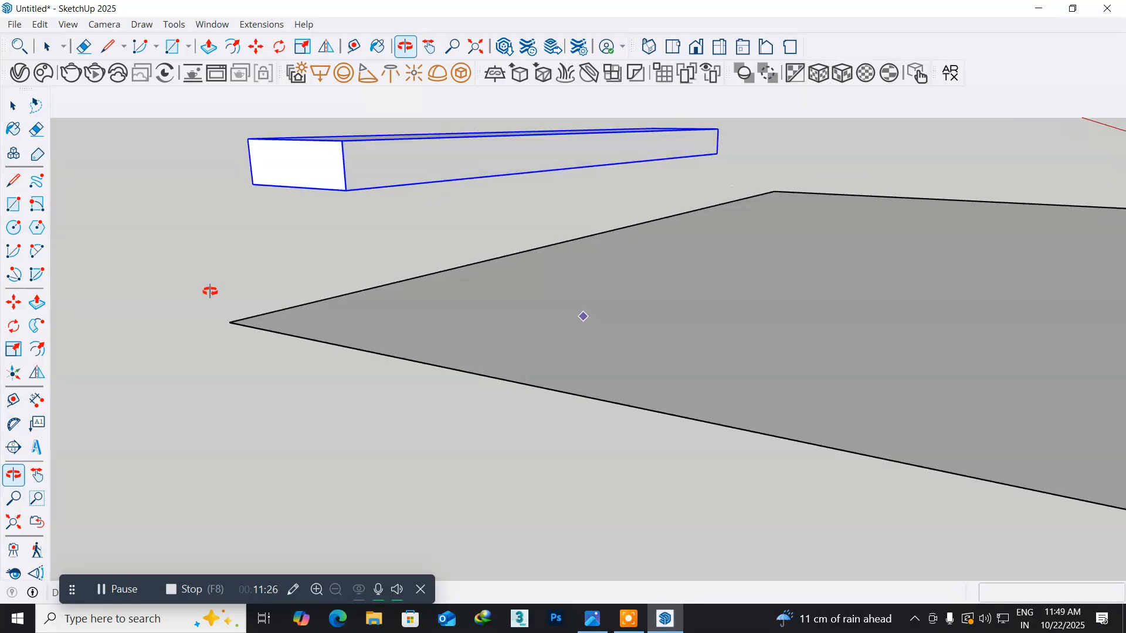
pyautogui.moveTo(651, 248); pyautogui.dragTo(356, 305, button='middle')
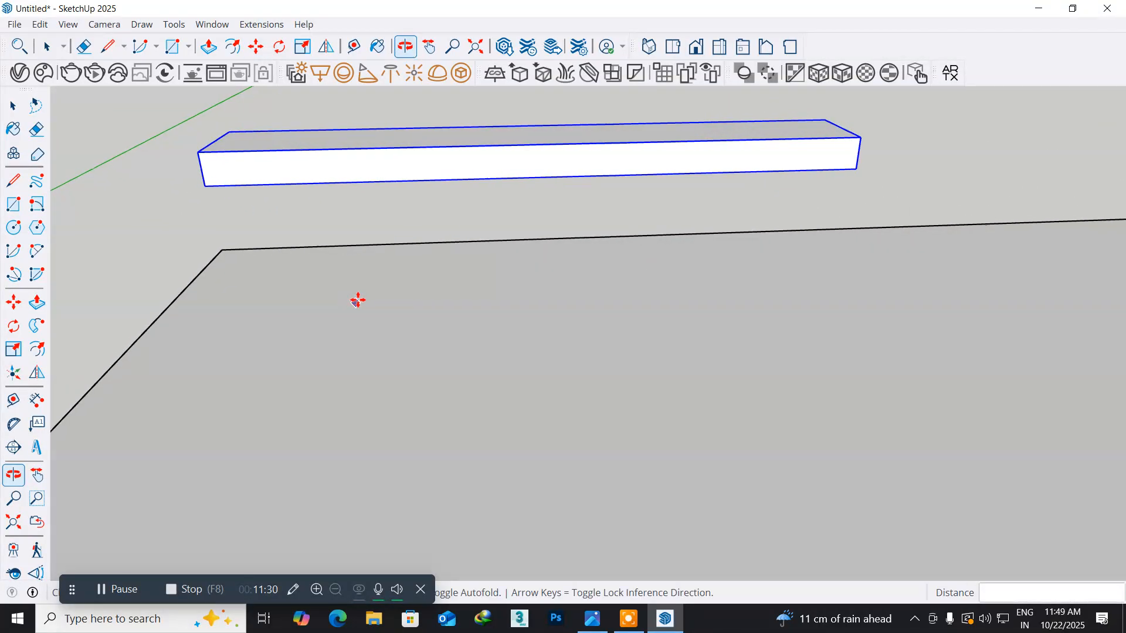
pyautogui.moveTo(333, 241); pyautogui.dragTo(628, 269, button='middle')
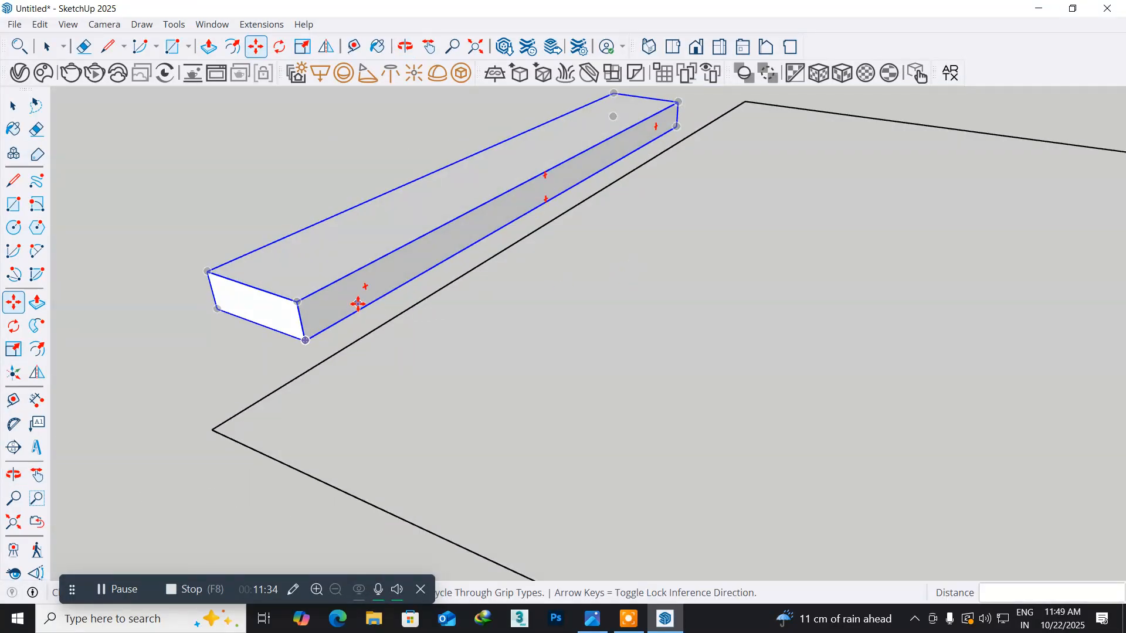
pyautogui.scroll(3, 357, 303)
pyautogui.scroll(1, 358, 303)
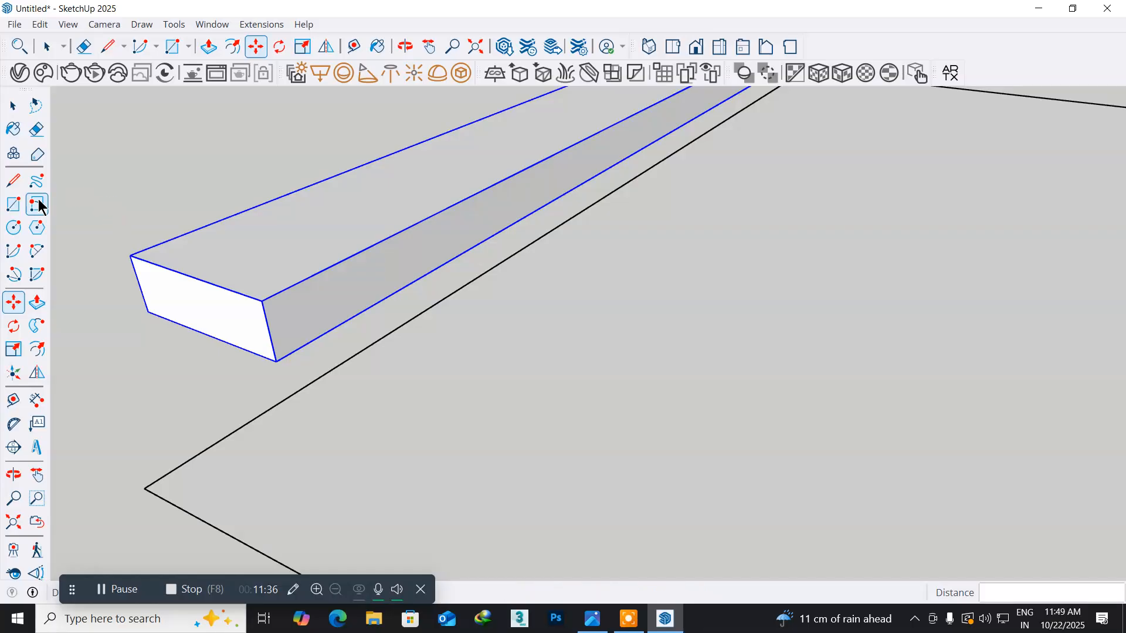
pyautogui.click(12, 106)
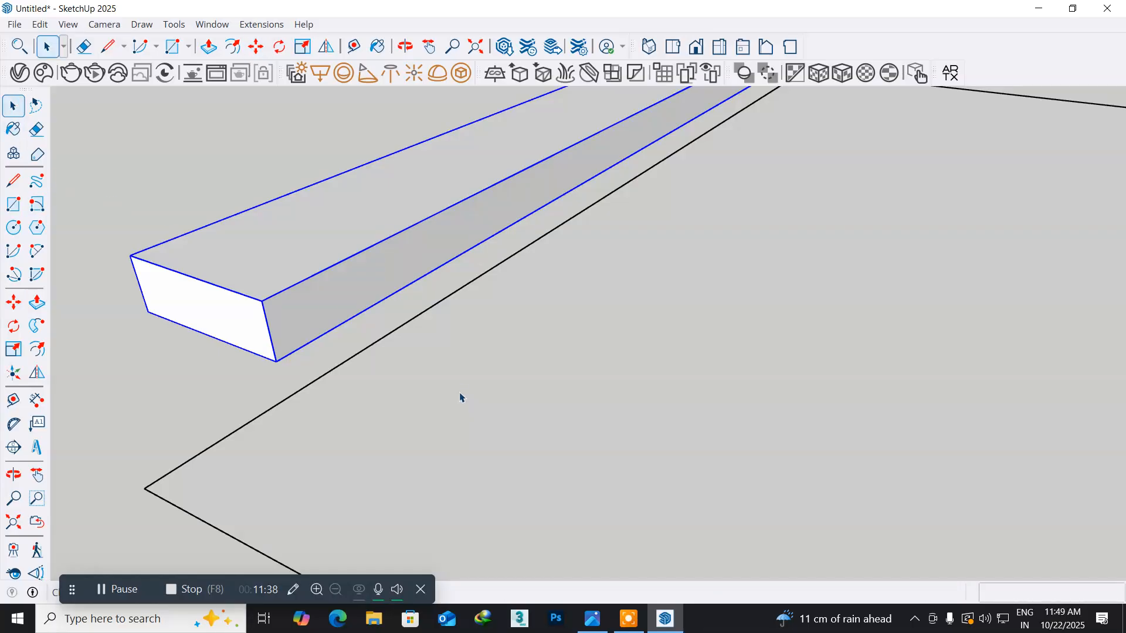
pyautogui.click(592, 618)
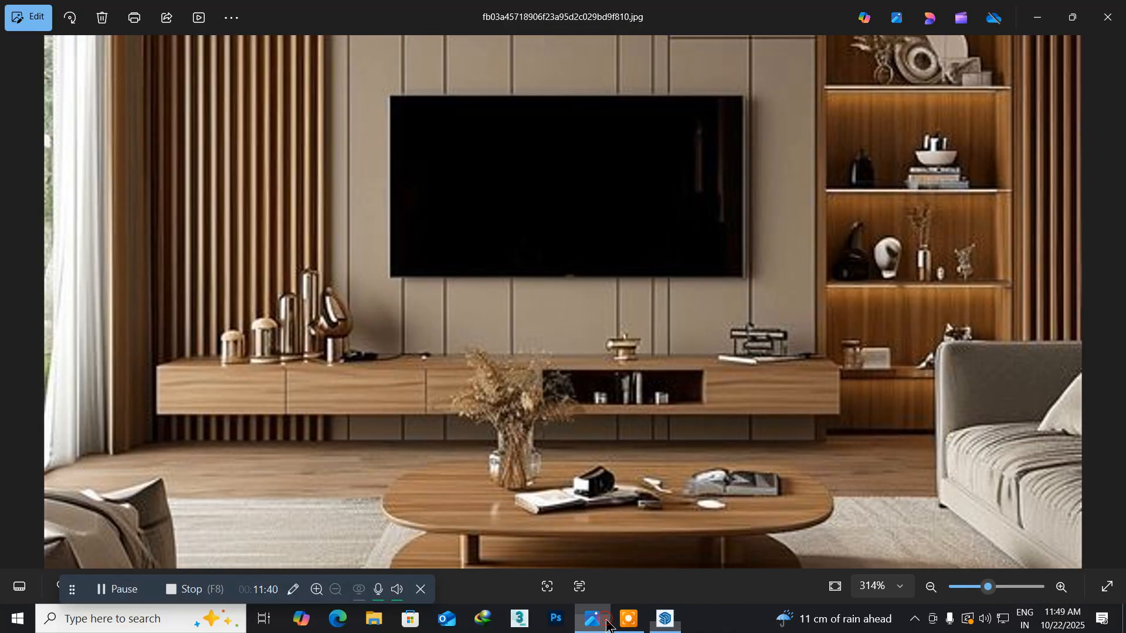
pyautogui.scroll(4, 251, 427)
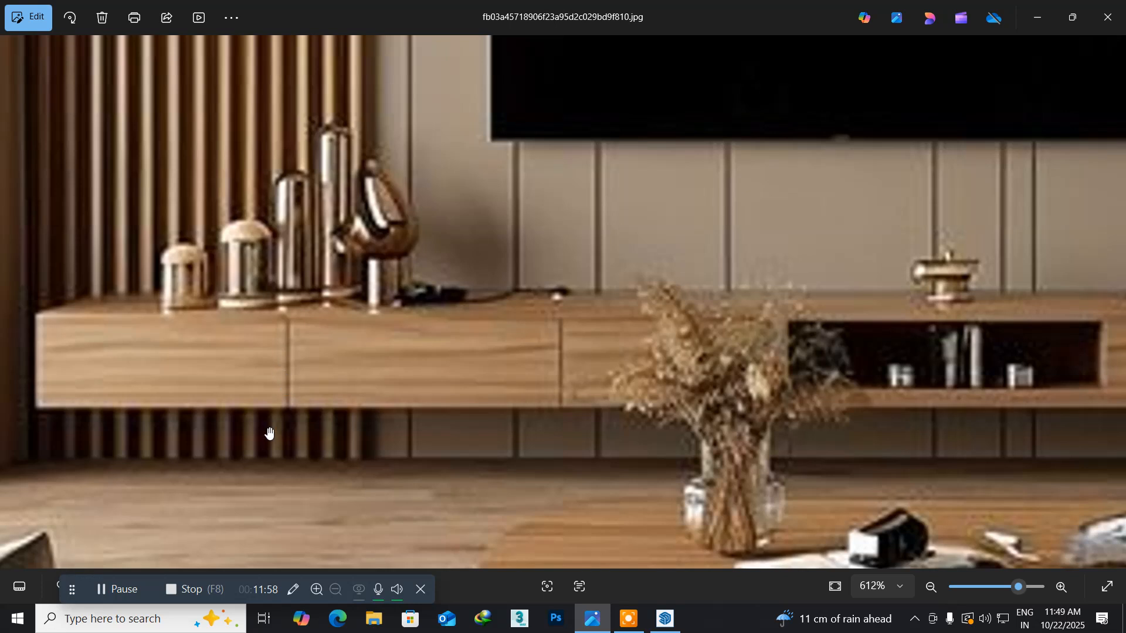
pyautogui.scroll(2, 347, 405)
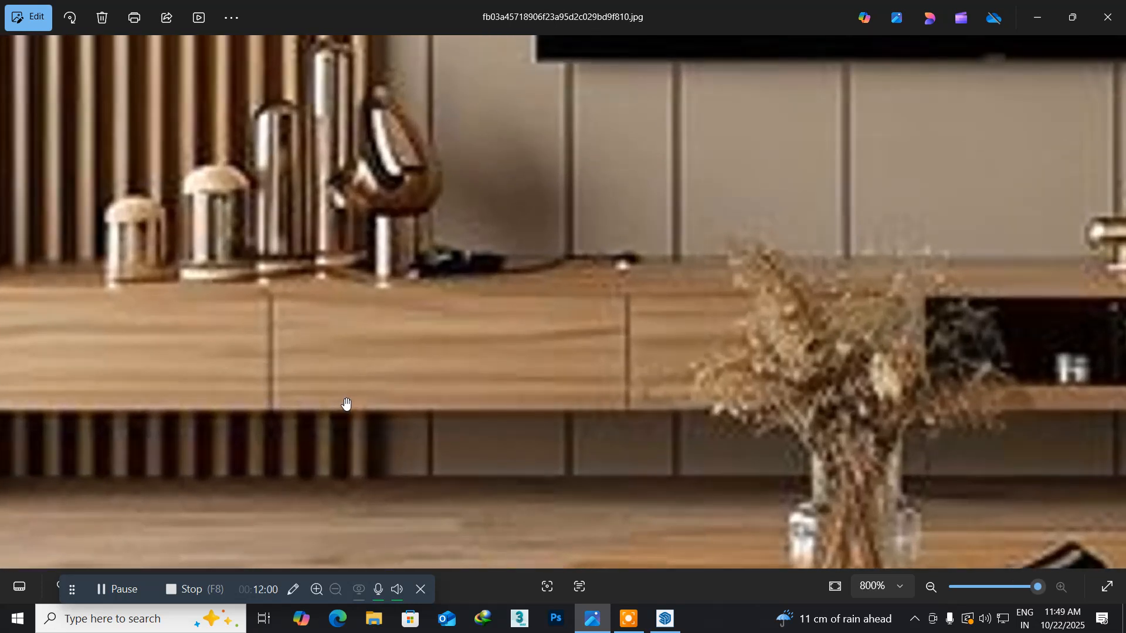
pyautogui.scroll(-5, 347, 404)
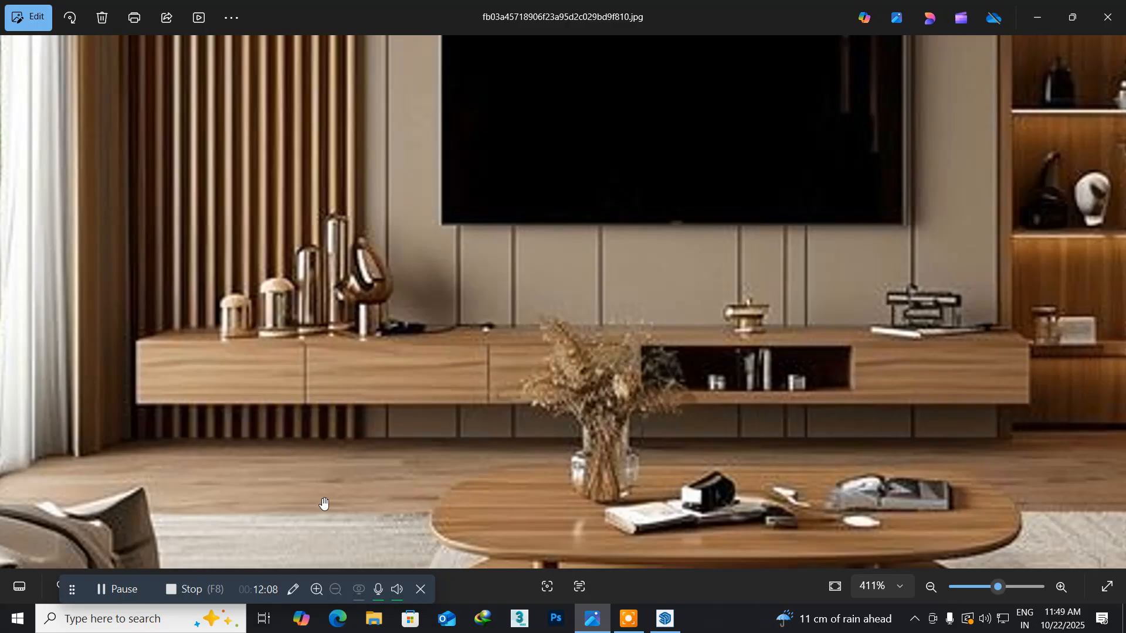
pyautogui.click(665, 620)
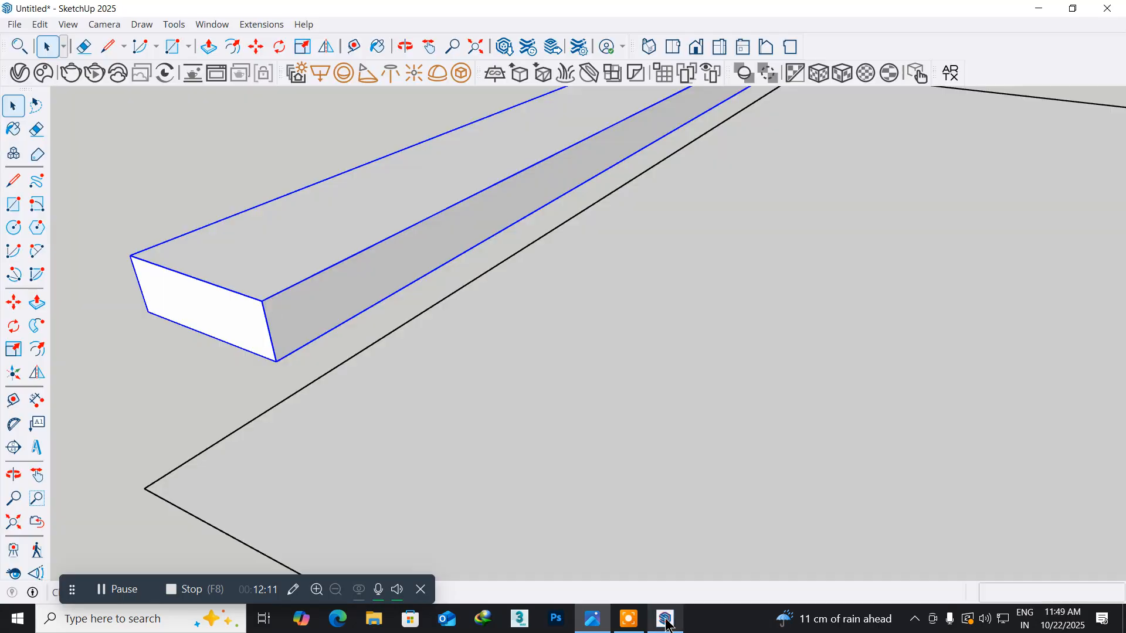
# - Open the TV unit group, copy the front face's vertical end edge to the opposite end and divide the copy into five equal spacings (/5)
pyautogui.doubleClick(290, 320)
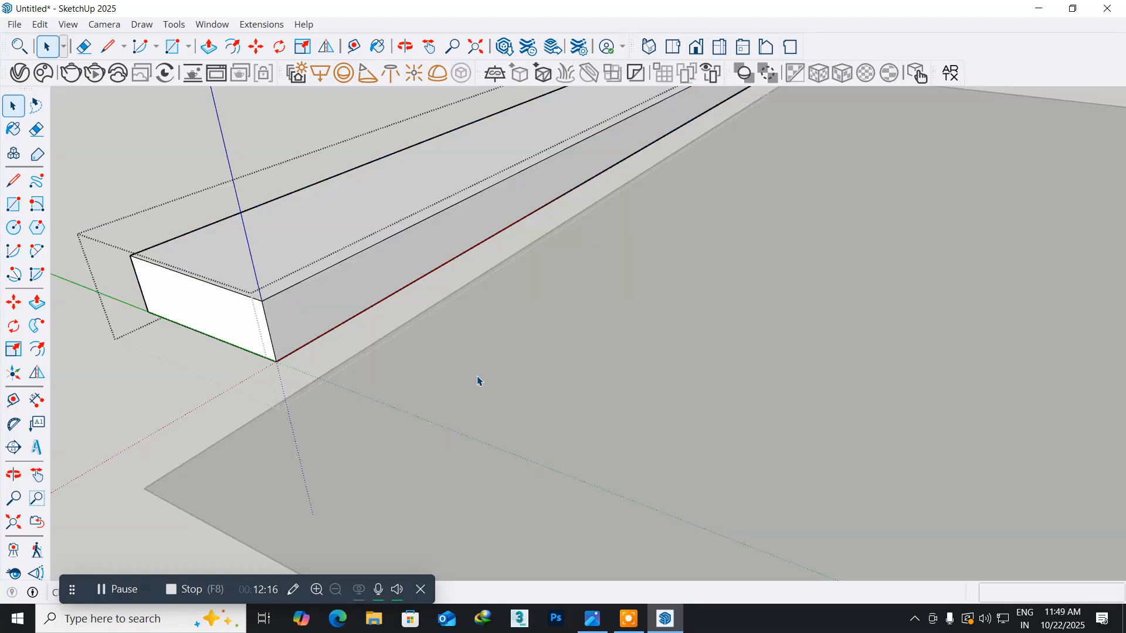
pyautogui.moveTo(617, 357); pyautogui.dragTo(533, 451, button='middle')
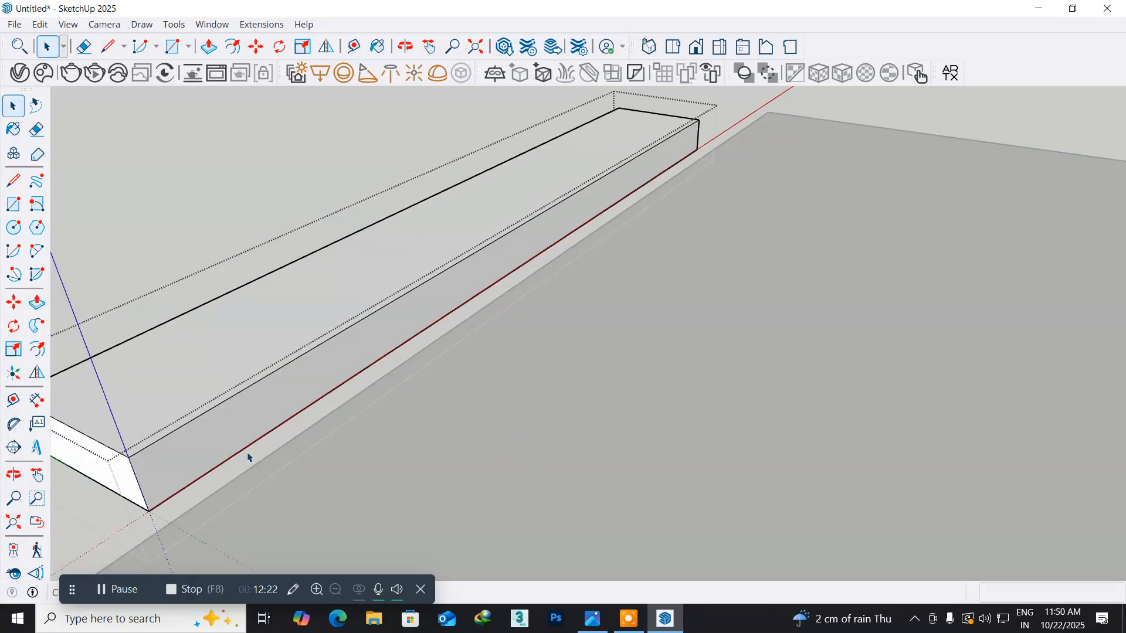
pyautogui.click(139, 486)
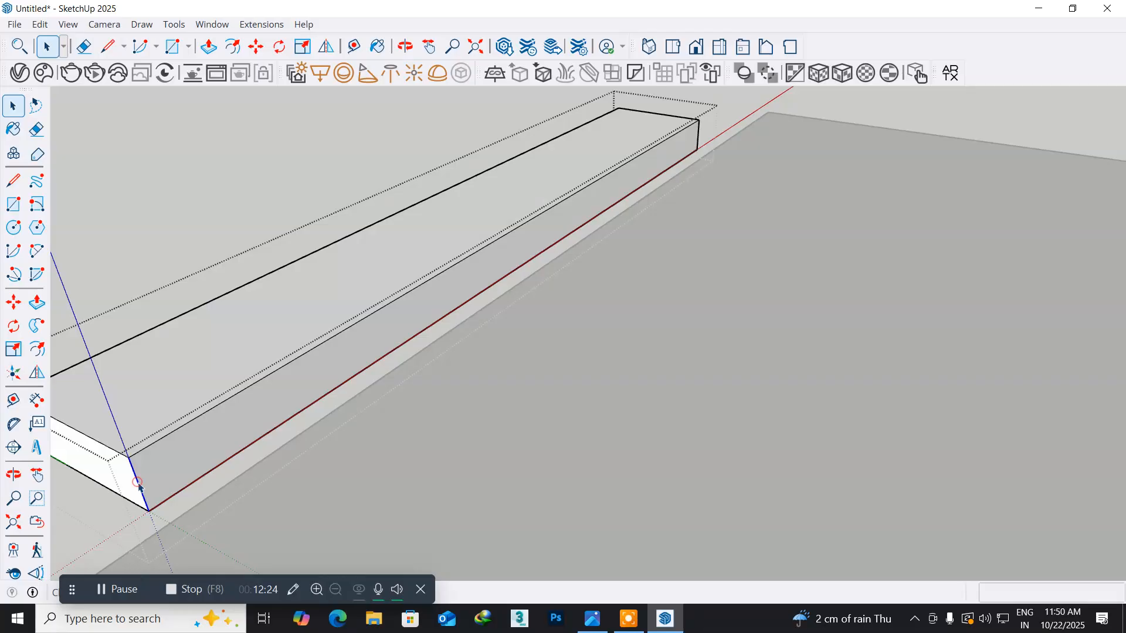
pyautogui.click(592, 618)
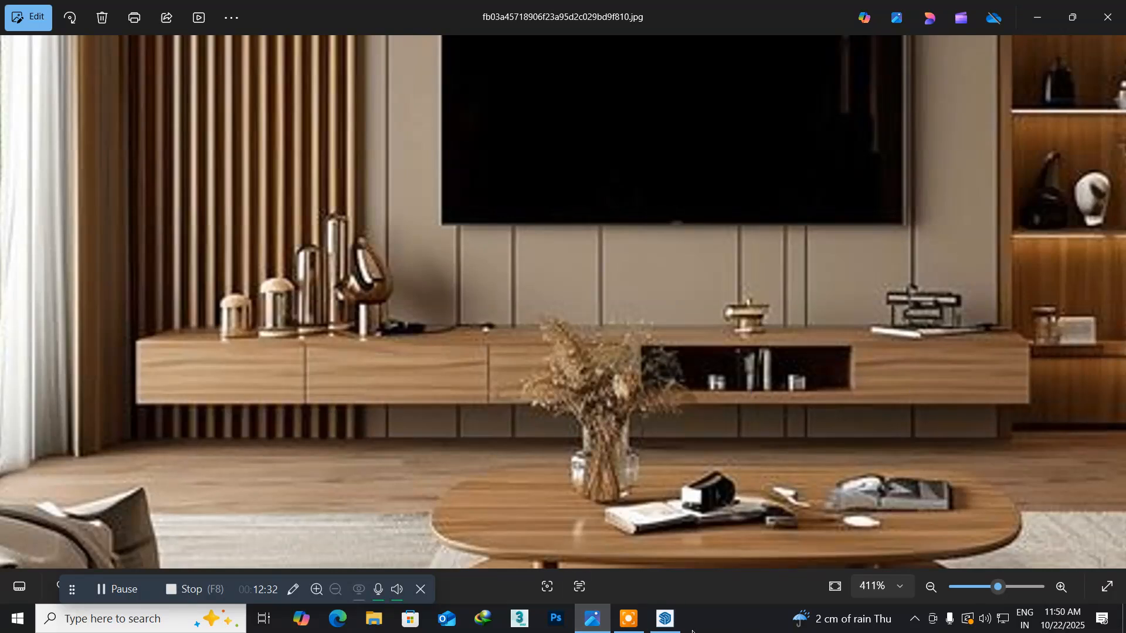
pyautogui.click(666, 621)
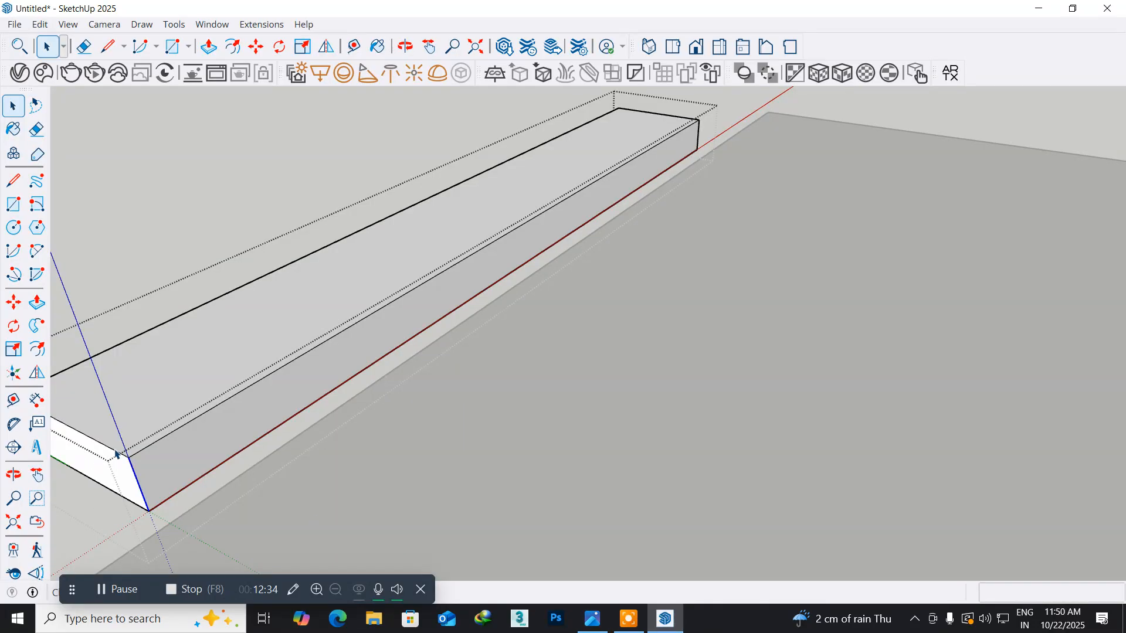
pyautogui.click(11, 302)
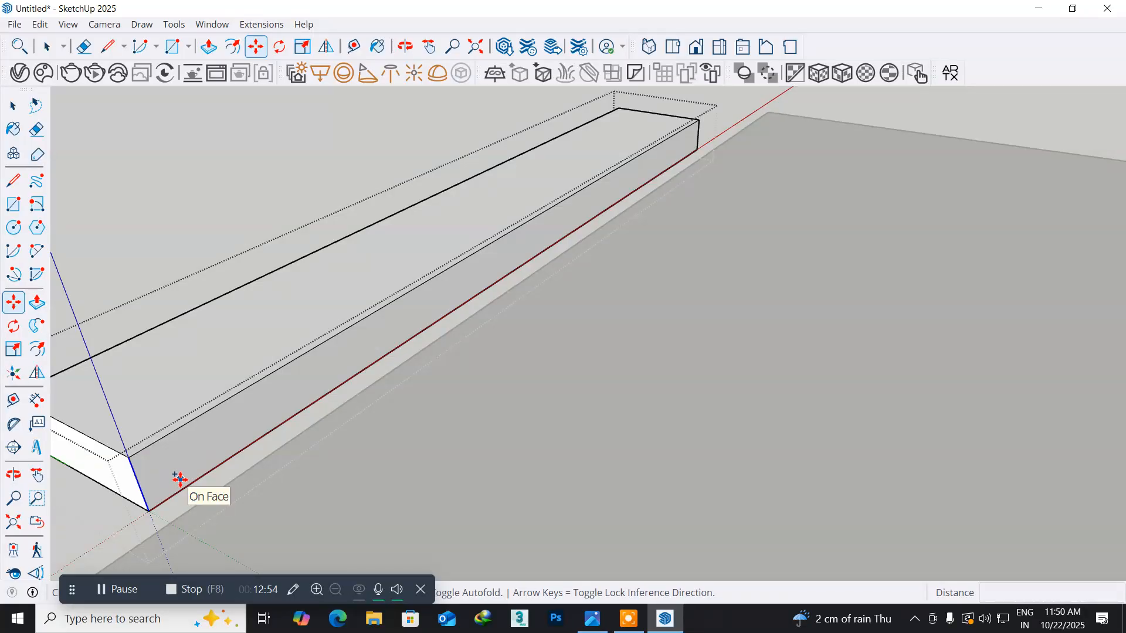
pyautogui.click(149, 511)
pyautogui.write("10'")
pyautogui.press('Return')
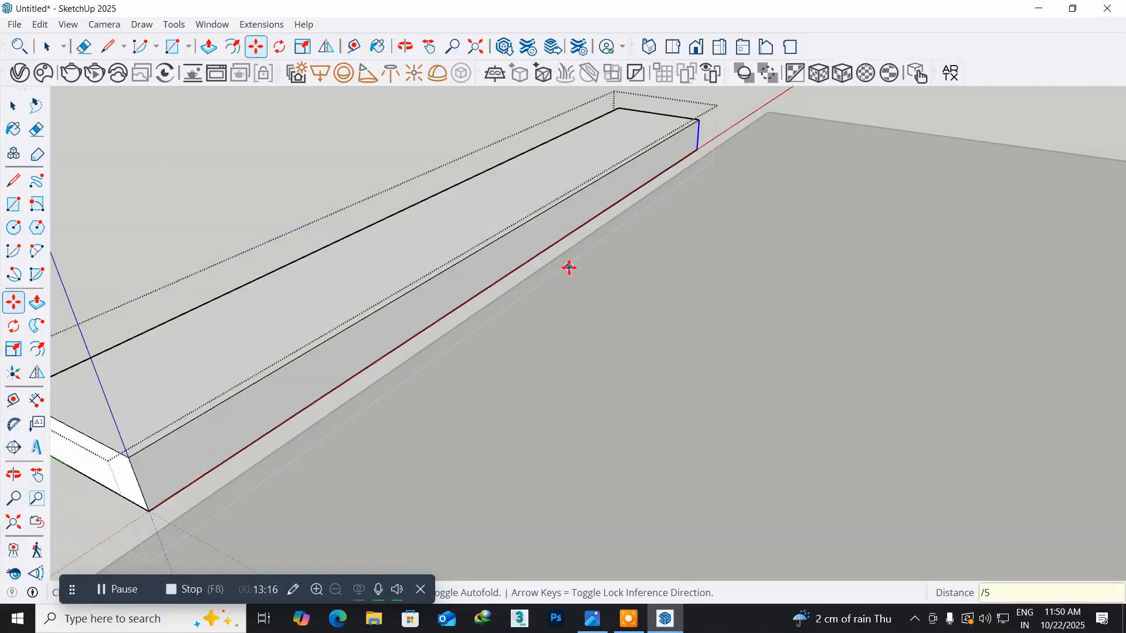
pyautogui.press('Return')
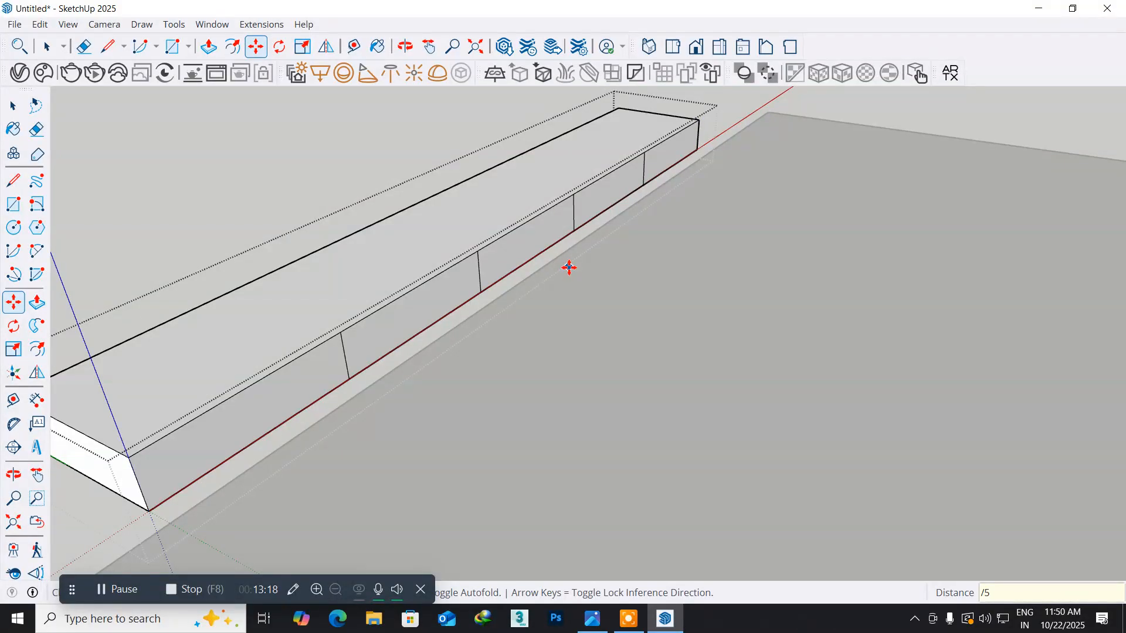
# - Copy the first divider line on the TV unit's front 0.1" along the bottom edge towards the unit's near end
pyautogui.moveTo(389, 377); pyautogui.dragTo(309, 344, button='middle')
pyautogui.scroll(6, 372, 286)
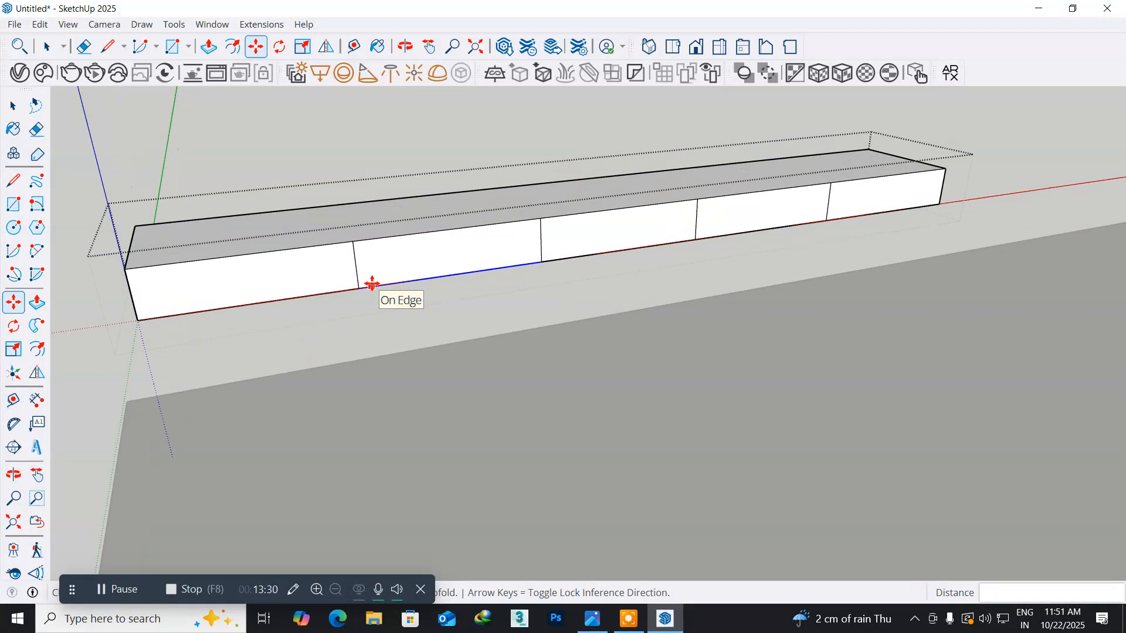
pyautogui.scroll(1, 372, 286)
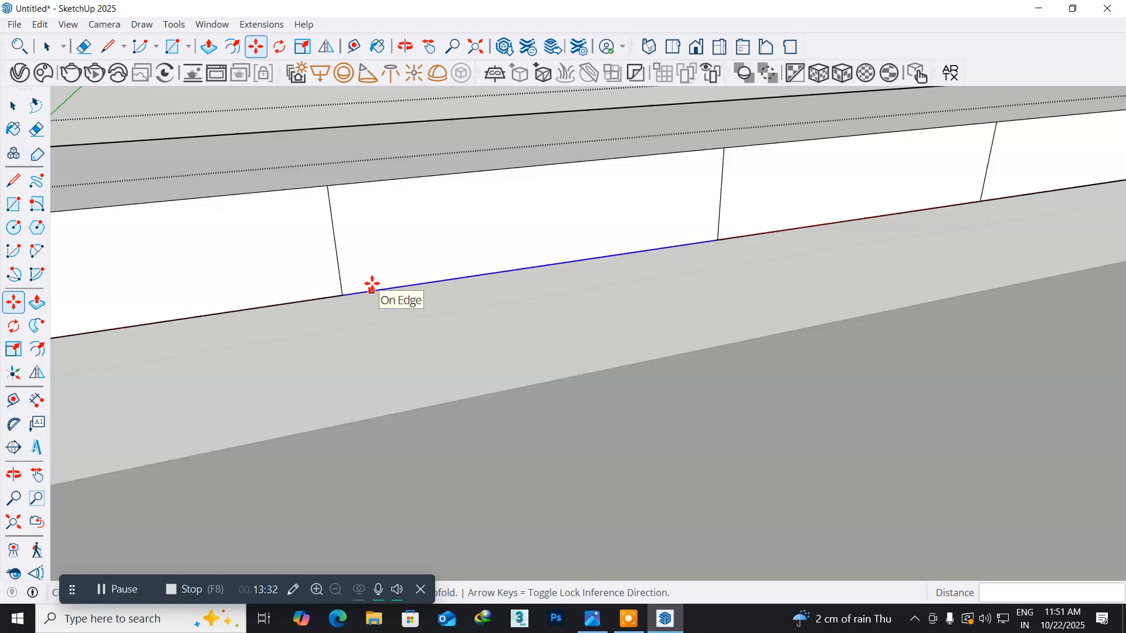
pyautogui.scroll(2, 371, 285)
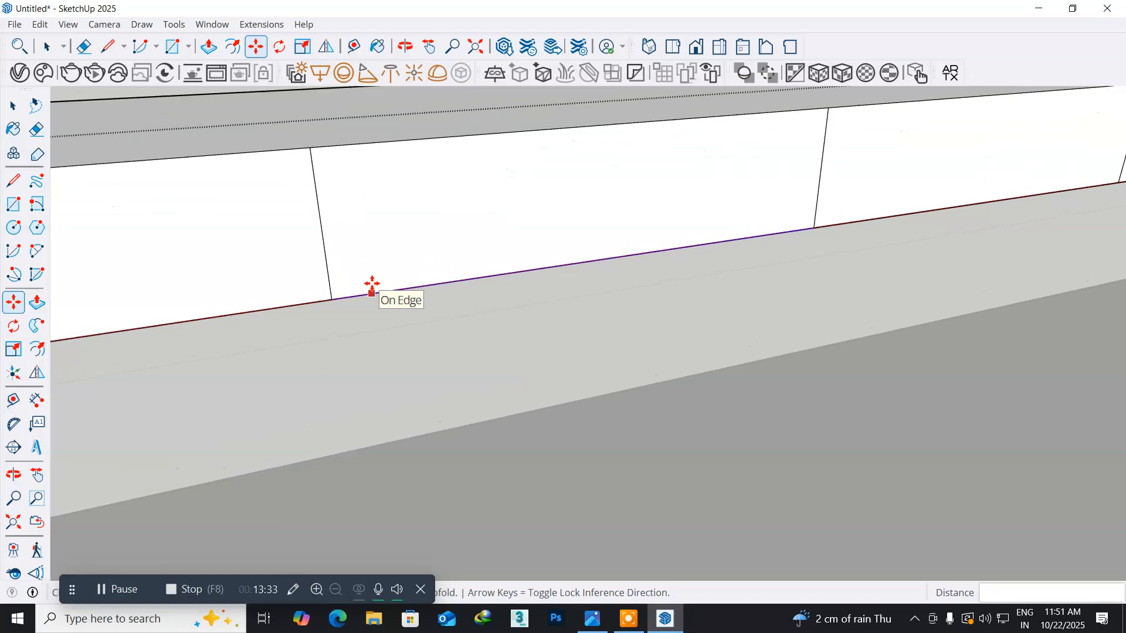
pyautogui.click(14, 107)
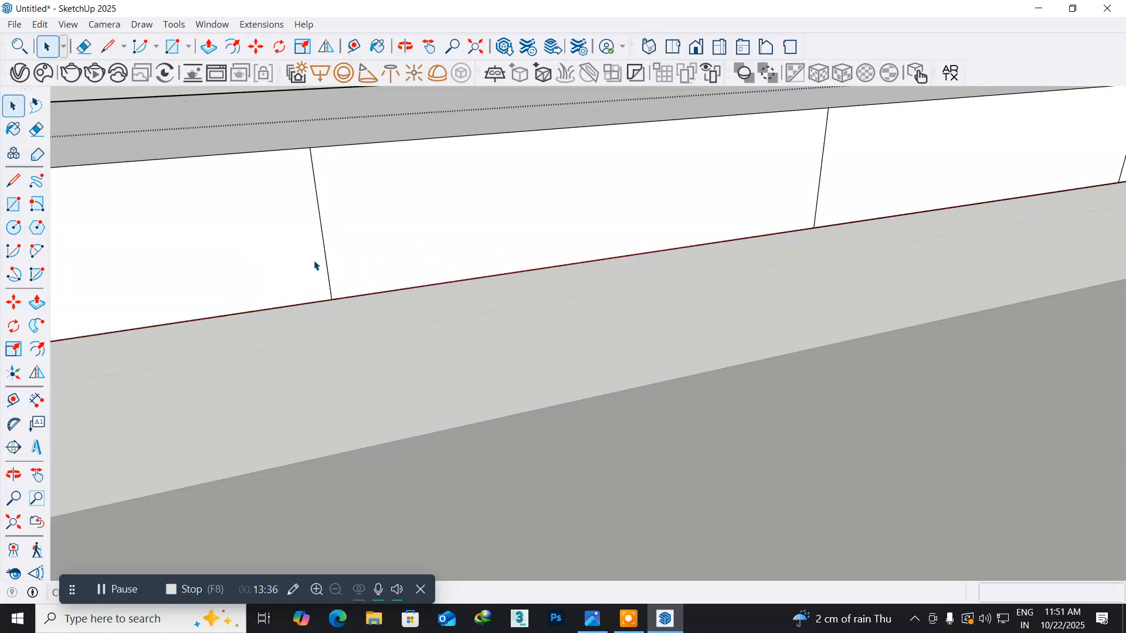
pyautogui.scroll(2, 323, 261)
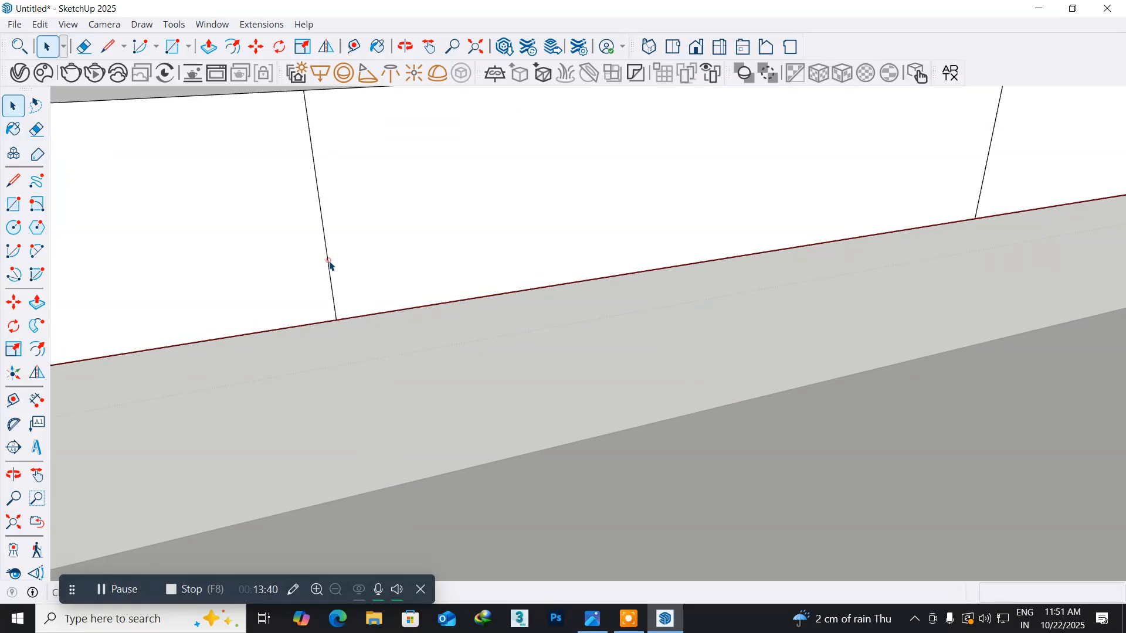
pyautogui.click(329, 265)
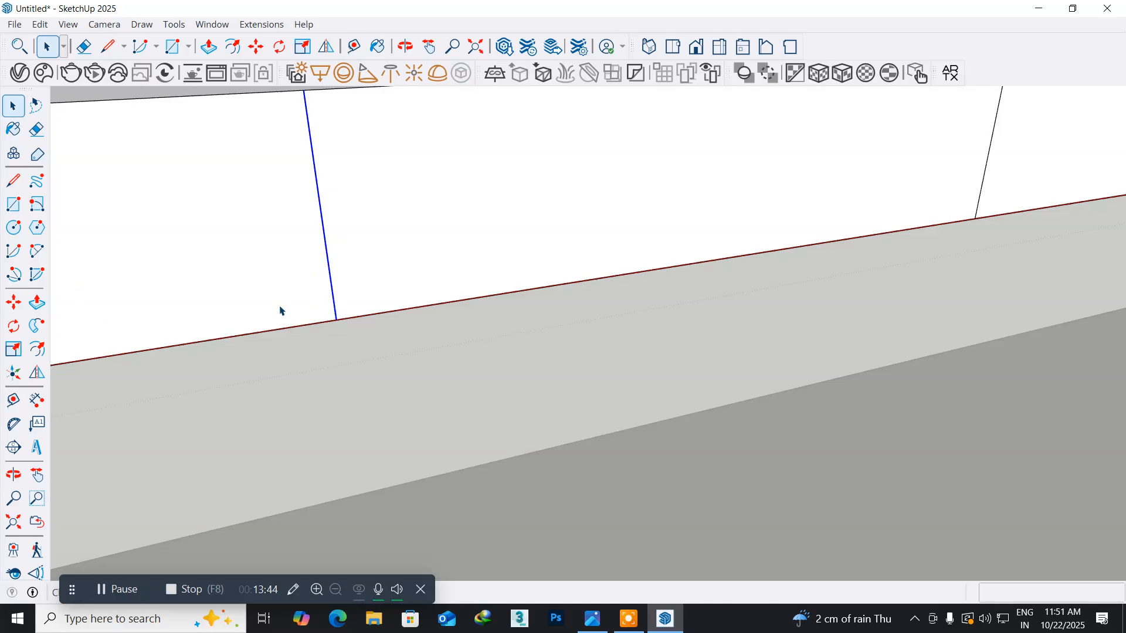
pyautogui.click(12, 302)
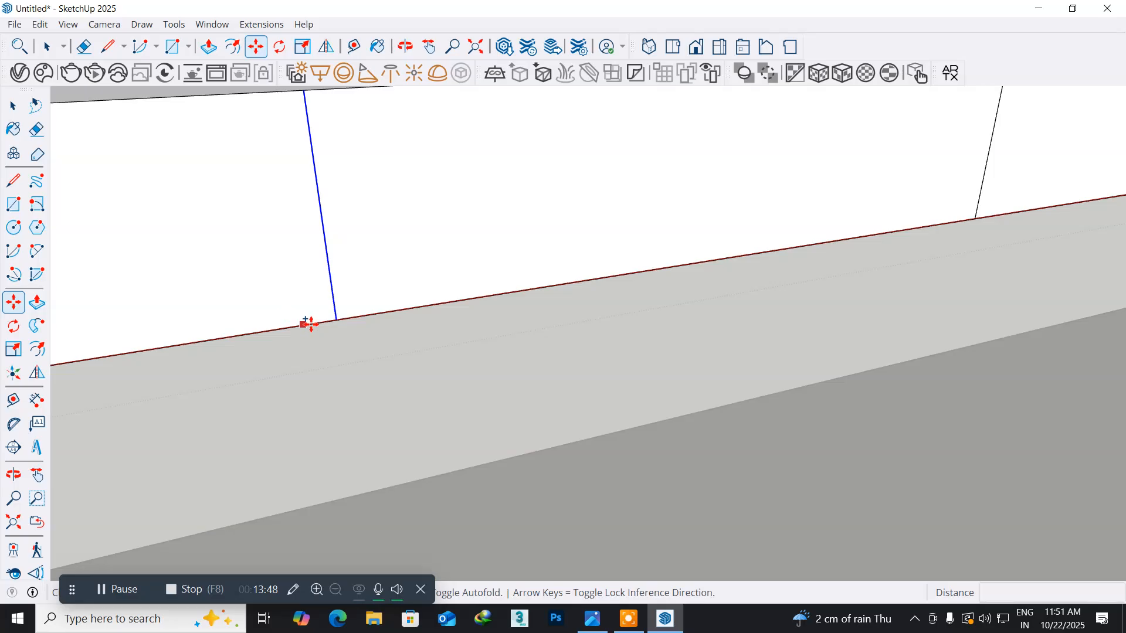
pyautogui.click(334, 320)
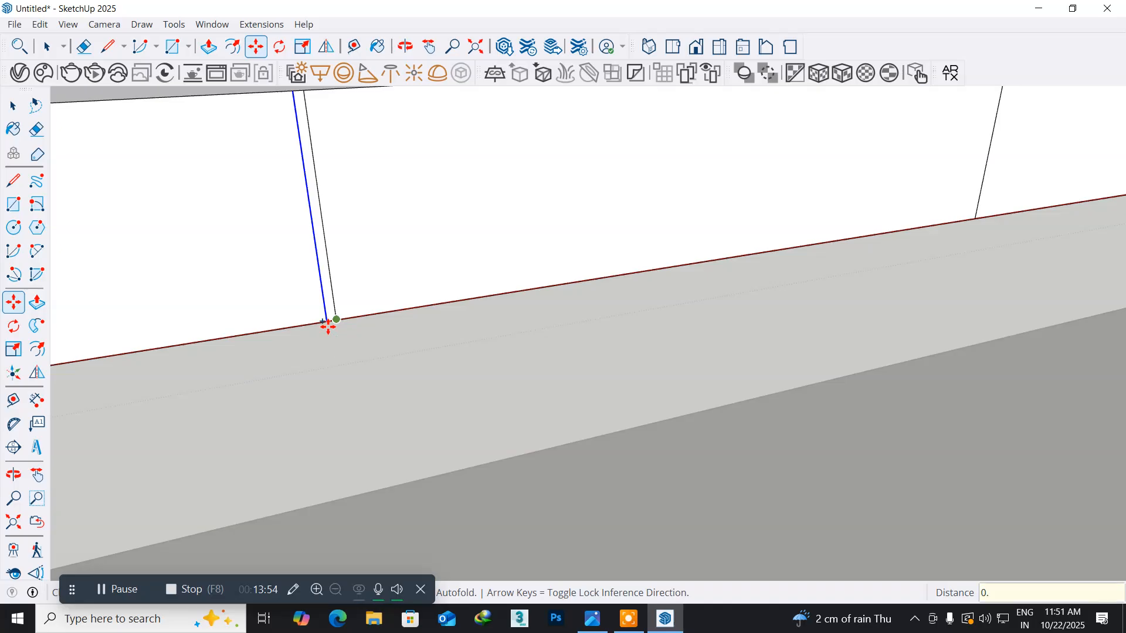
pyautogui.write('0.1')
pyautogui.press('Return')
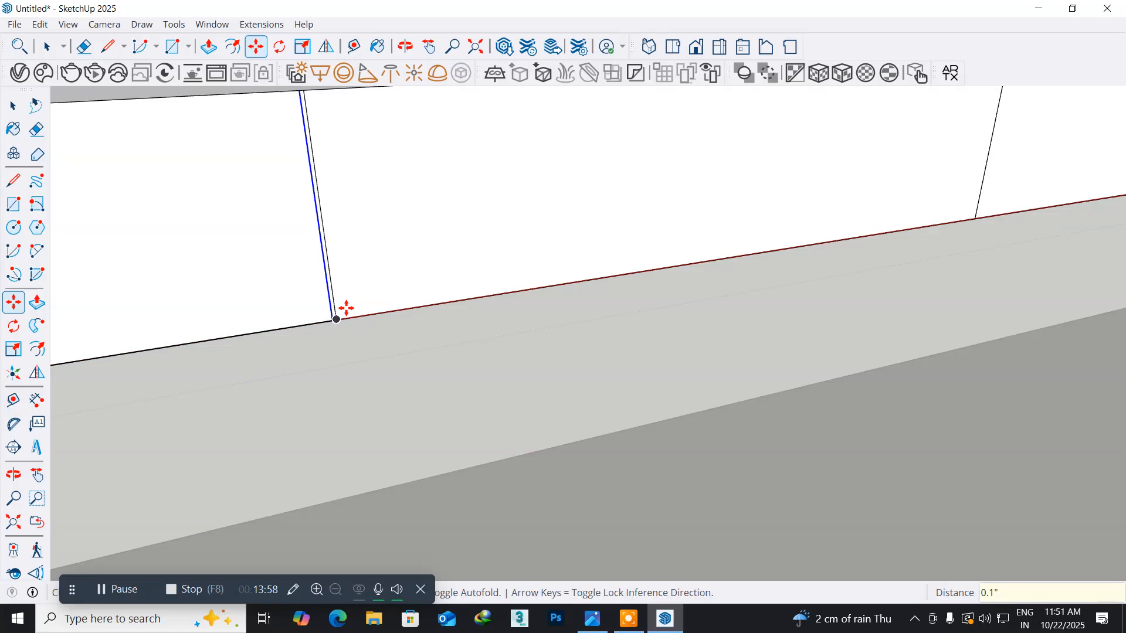
# - Copy the offset line 0.2" back along the front so it lands on the other side of the first divider line
pyautogui.scroll(1, 346, 307)
pyautogui.scroll(5, 329, 352)
pyautogui.scroll(-6, 329, 351)
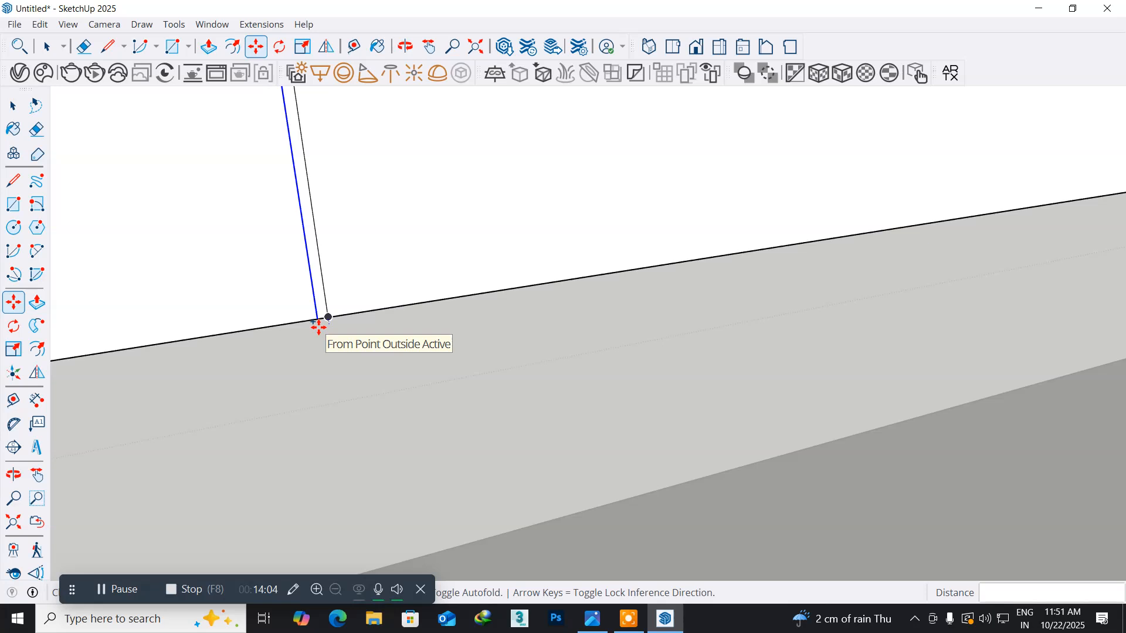
pyautogui.click(321, 324)
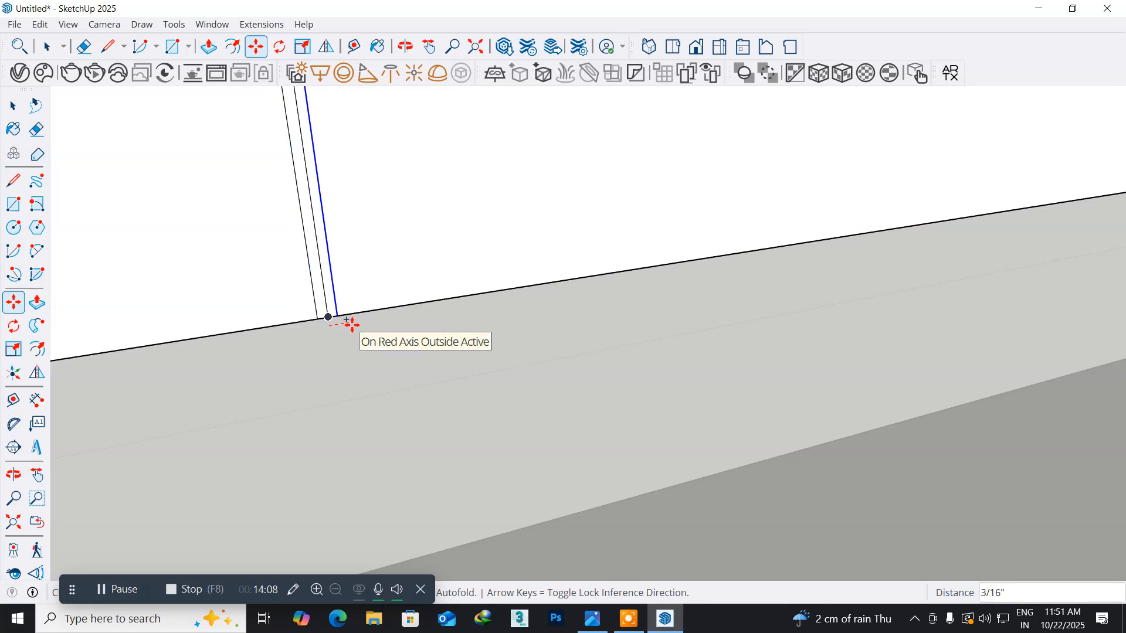
pyautogui.write('0.2')
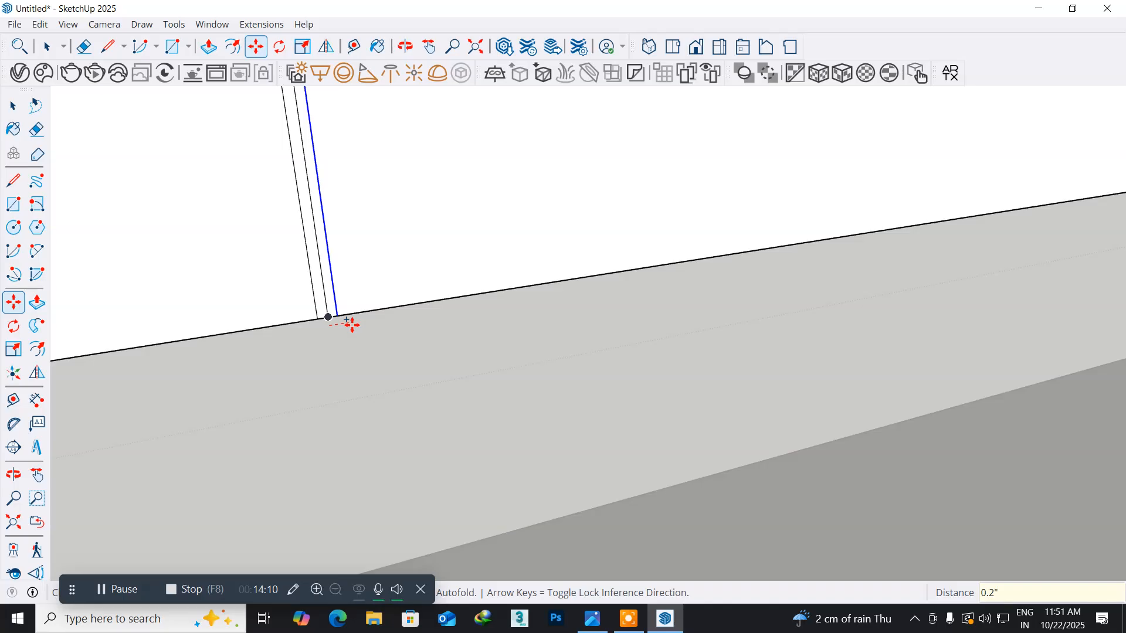
pyautogui.press('Return')
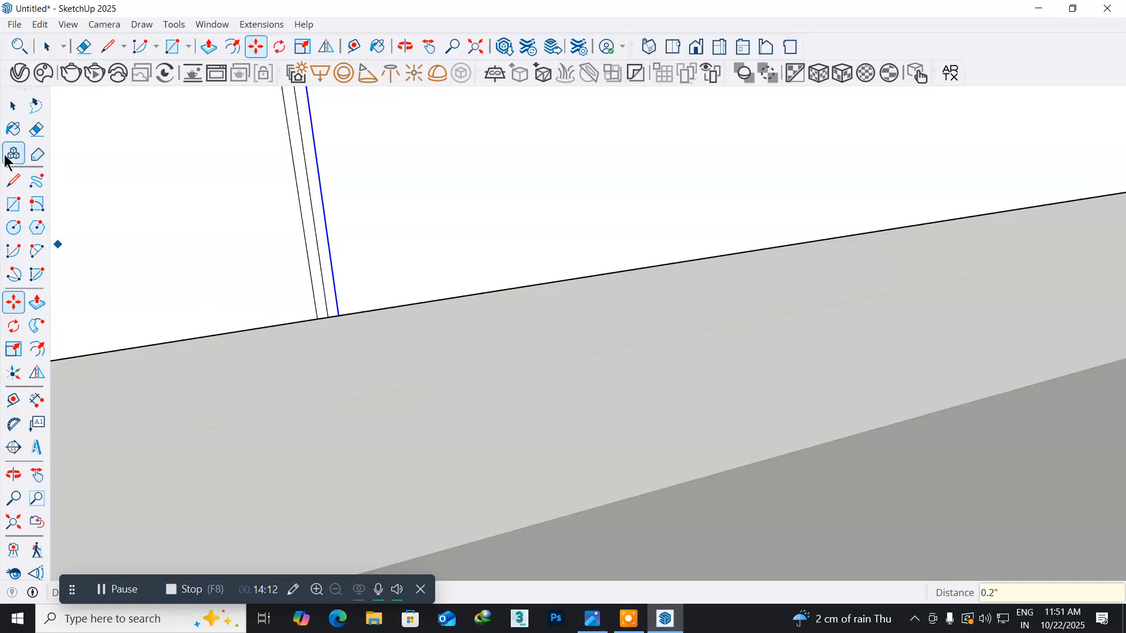
# - Delete the original first divider line in the middle, leaving the two offset lines as a narrow groove strip
pyautogui.click(12, 106)
pyautogui.click(317, 242)
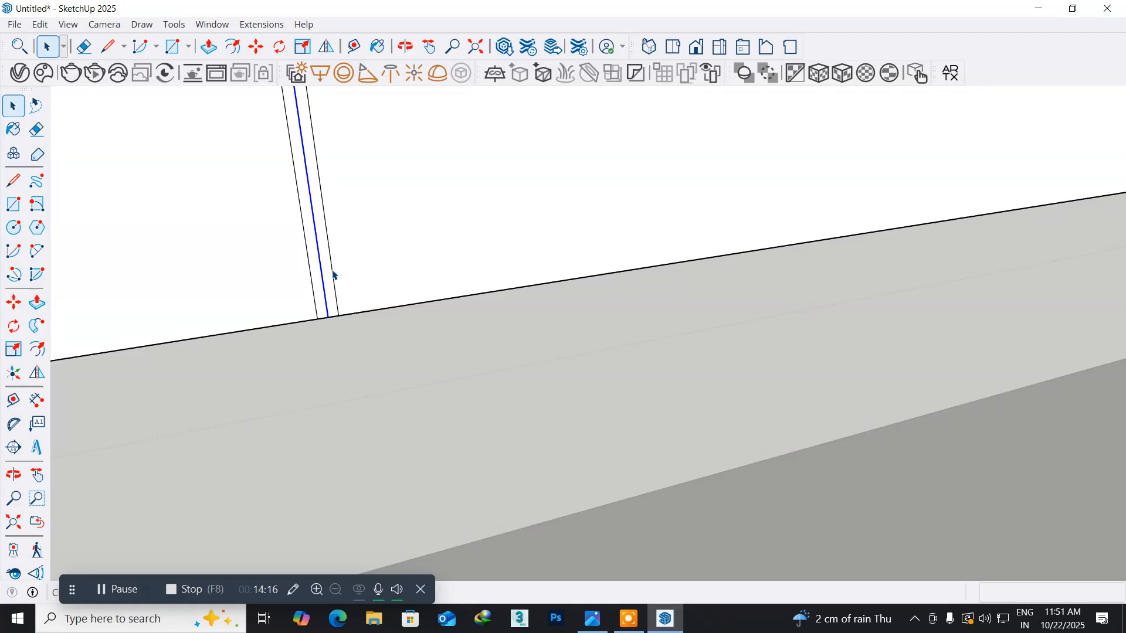
pyautogui.press('Delete')
pyautogui.scroll(-5, 409, 297)
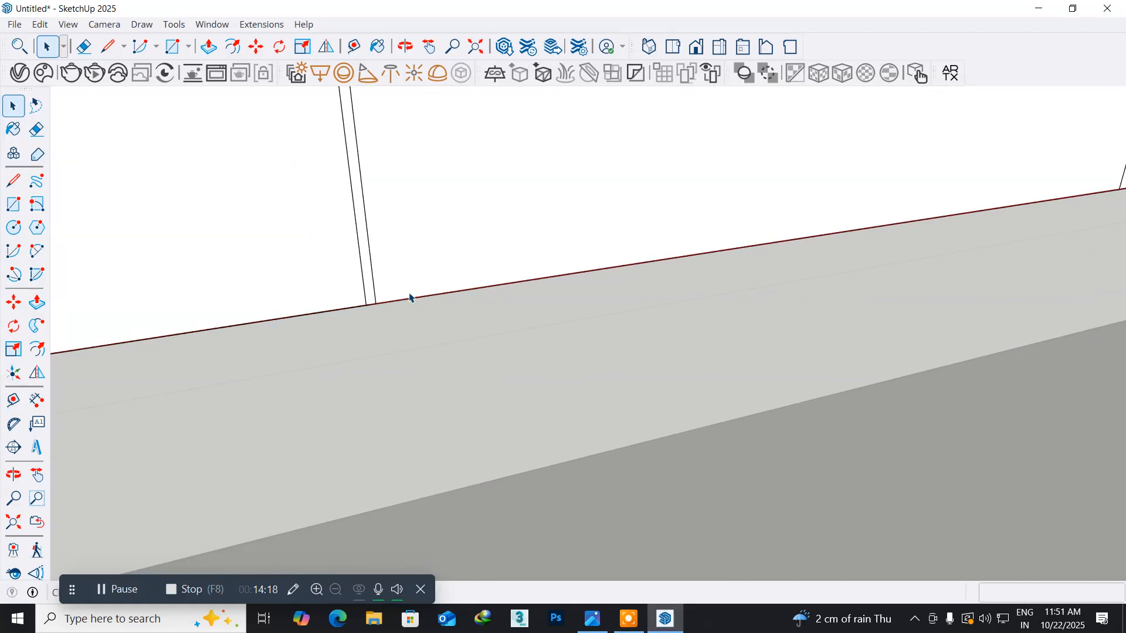
pyautogui.scroll(-6, 409, 297)
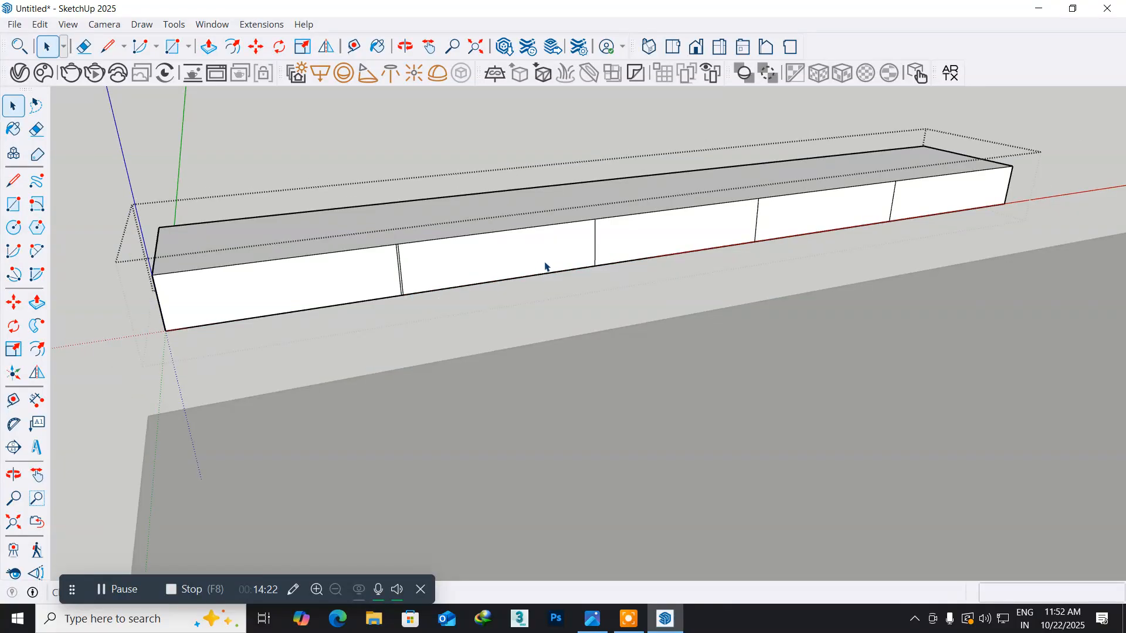
pyautogui.scroll(8, 598, 245)
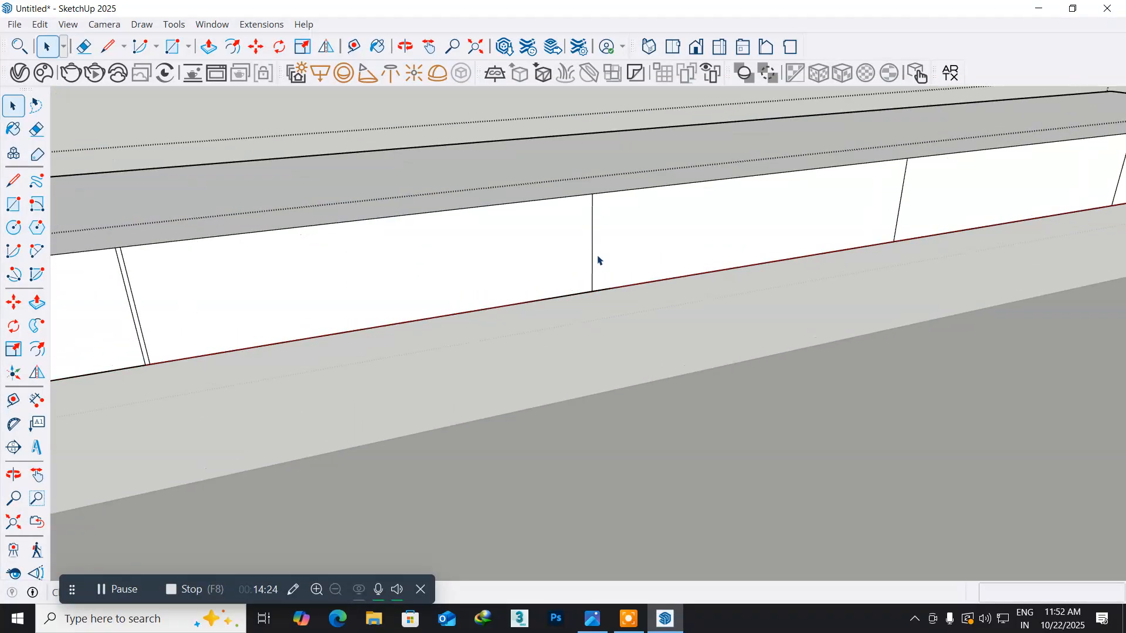
pyautogui.click(585, 283)
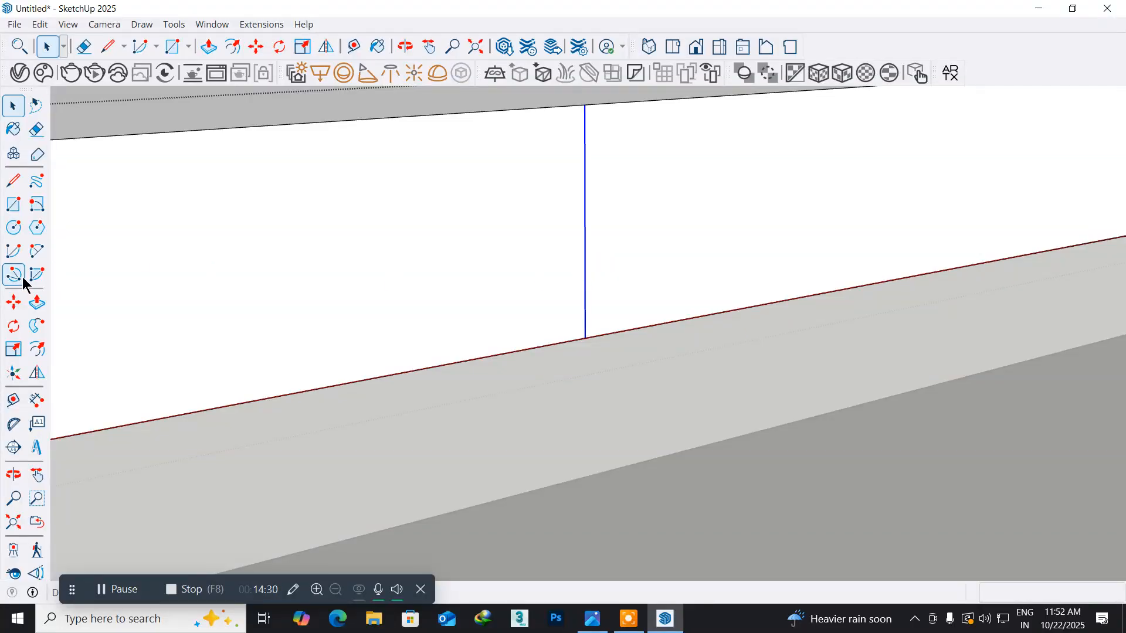
pyautogui.click(37, 349)
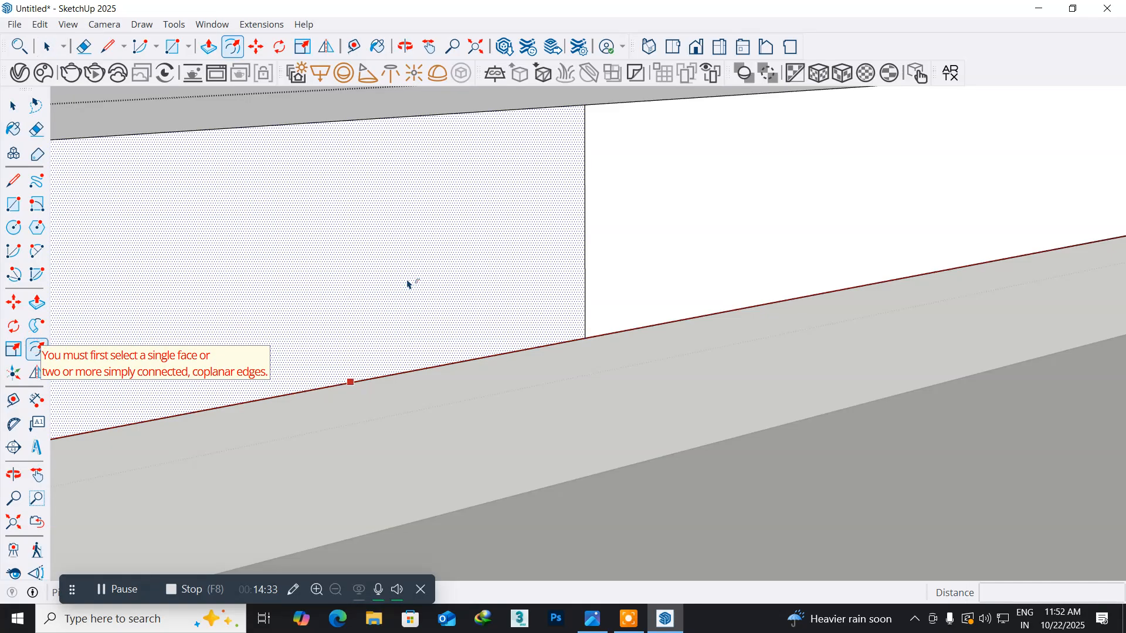
pyautogui.click(578, 228)
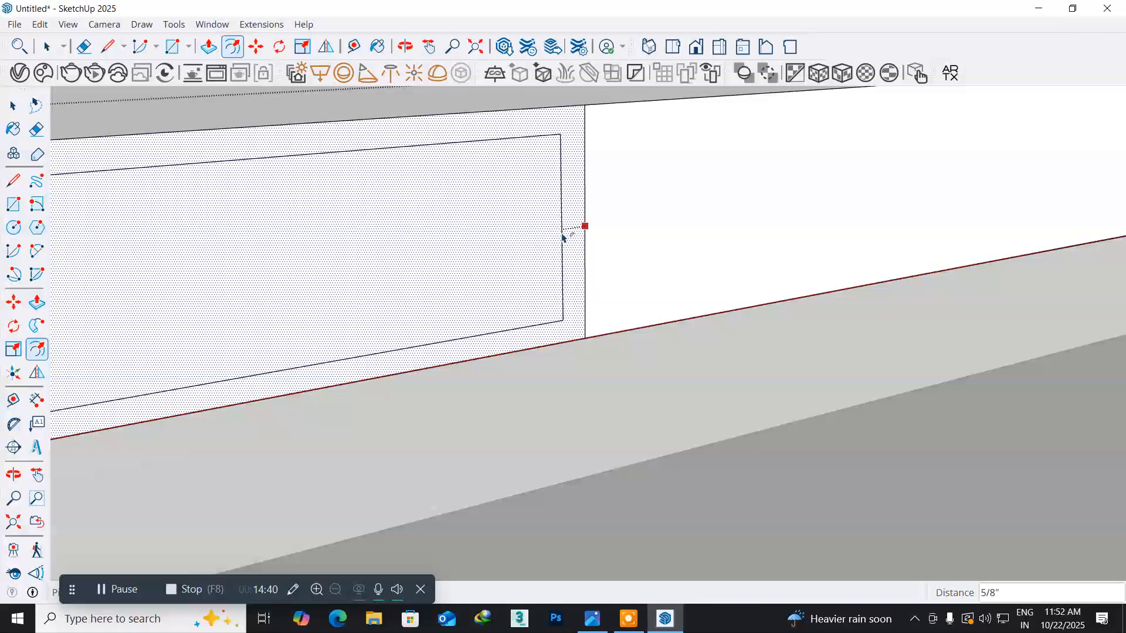
pyautogui.press('Escape')
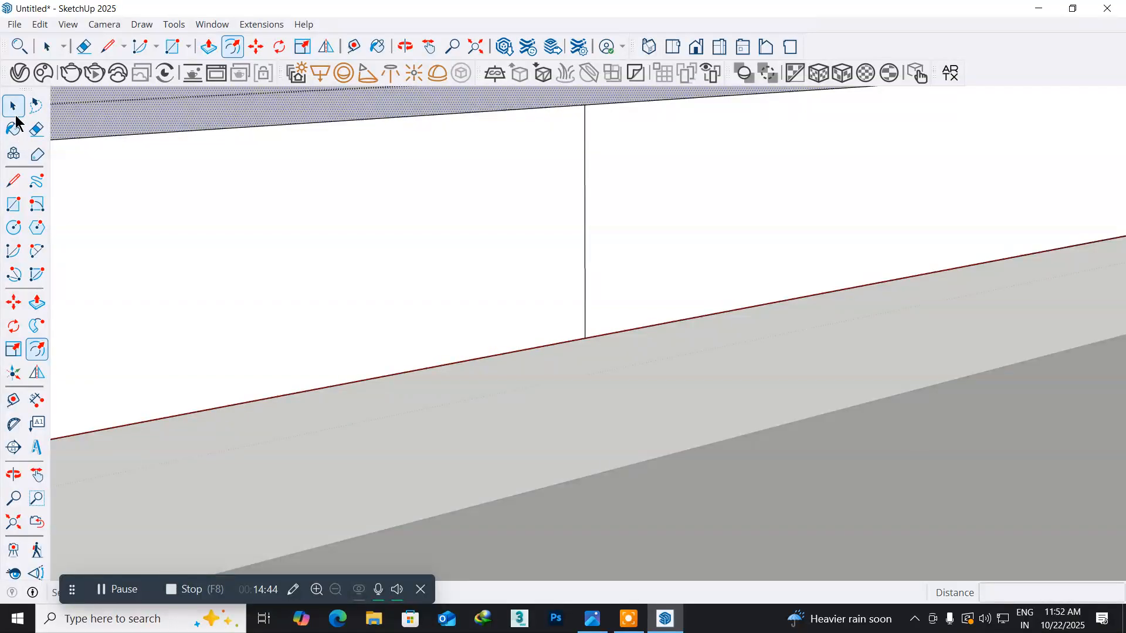
pyautogui.moveTo(451, 228); pyautogui.dragTo(343, 262, button='middle')
pyautogui.press('space')
# - Copy the second divider line on the TV unit's front 0.1" along the bottom edge towards the first groove
pyautogui.moveTo(610, 263); pyautogui.dragTo(411, 329, button='middle')
pyautogui.click(410, 327)
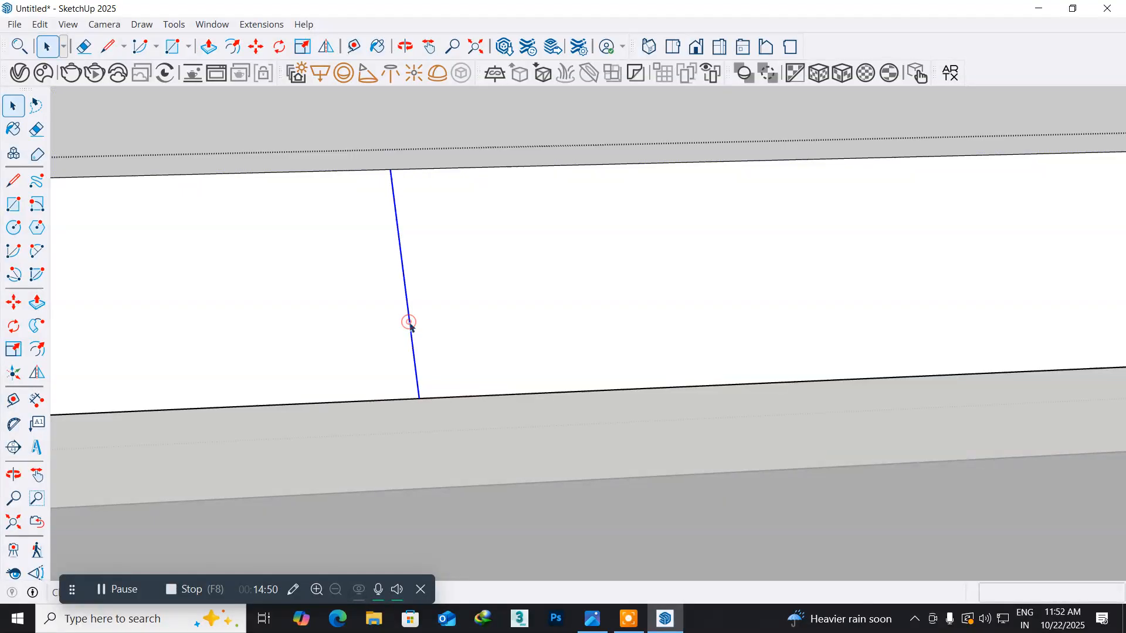
pyautogui.click(12, 305)
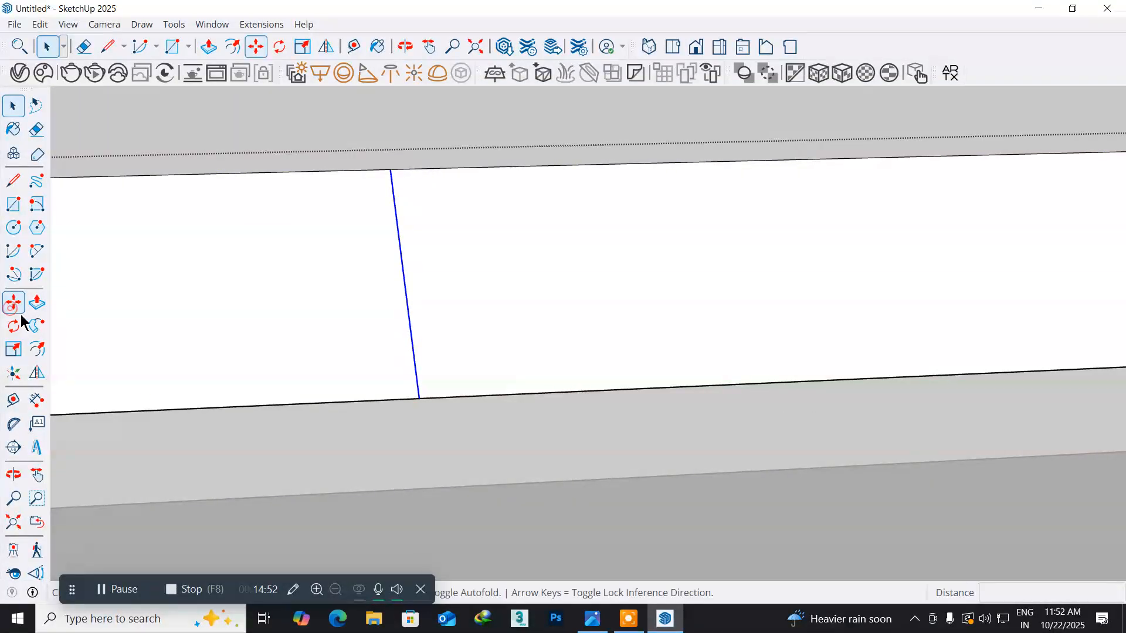
pyautogui.click(420, 400)
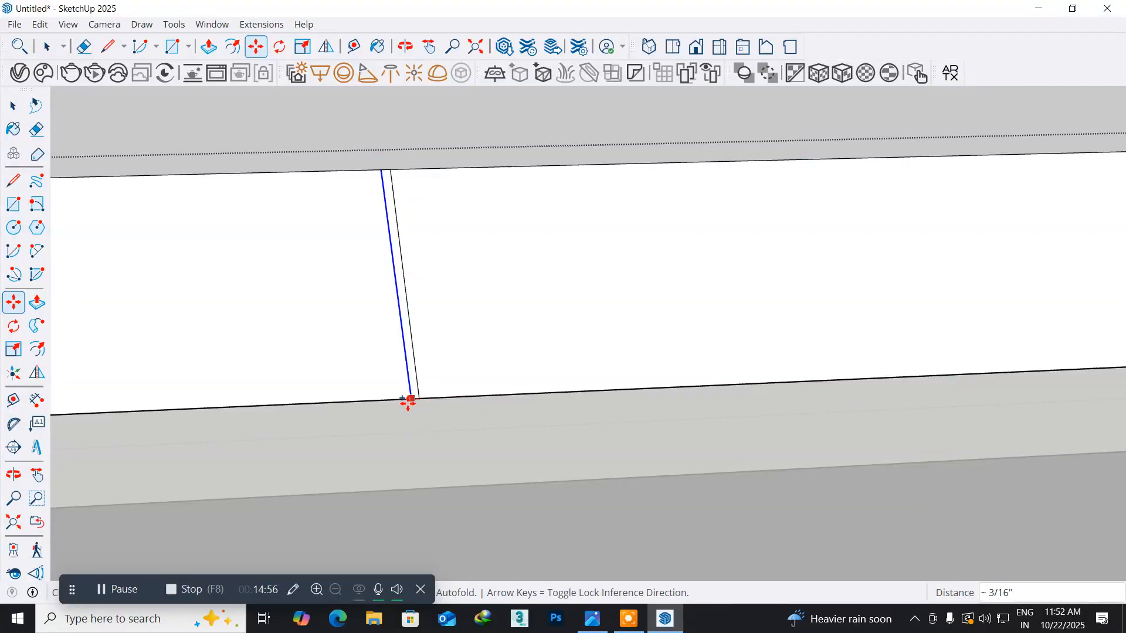
pyautogui.click(409, 401)
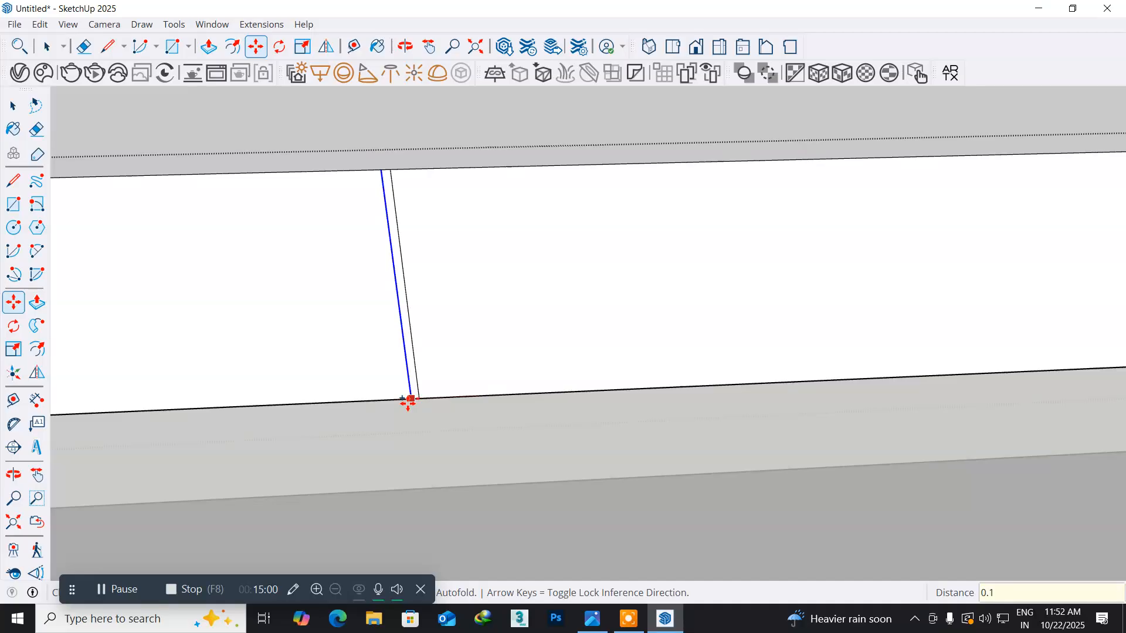
pyautogui.press('Return')
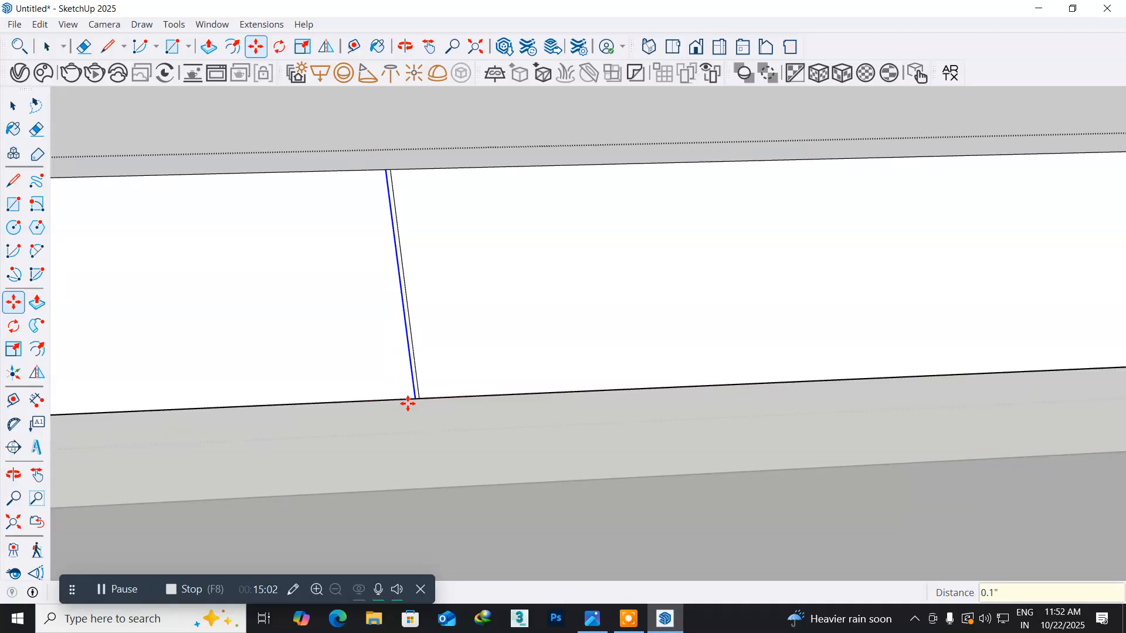
# - Copy the offset line 0.2" back along the bottom edge so it lands on the other side of the second divider line
pyautogui.scroll(2, 407, 403)
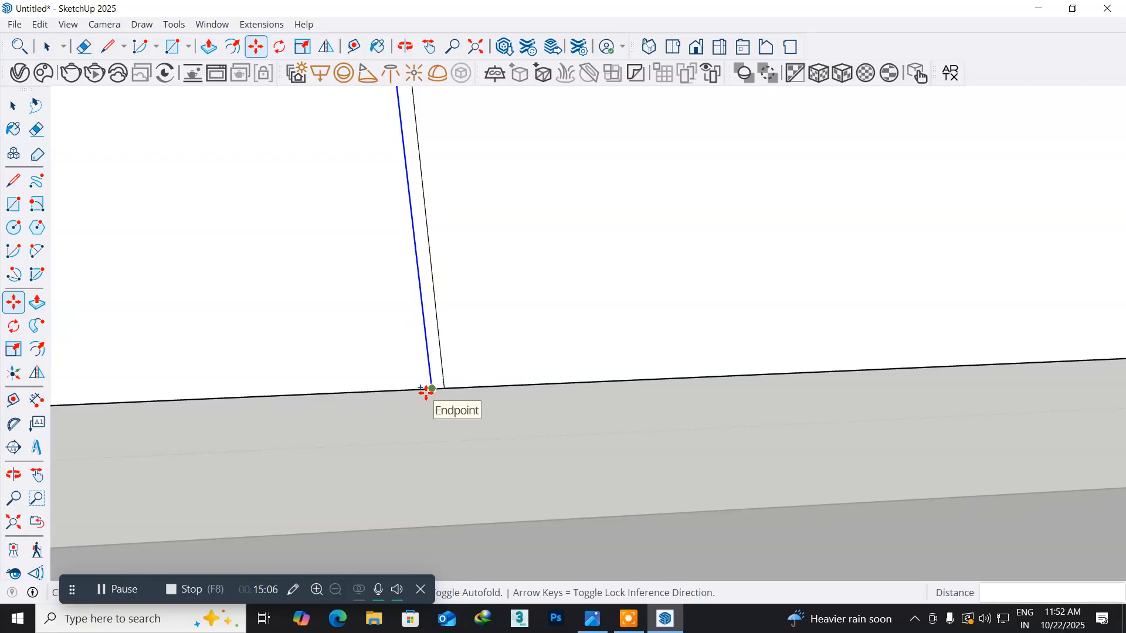
pyautogui.click(426, 391)
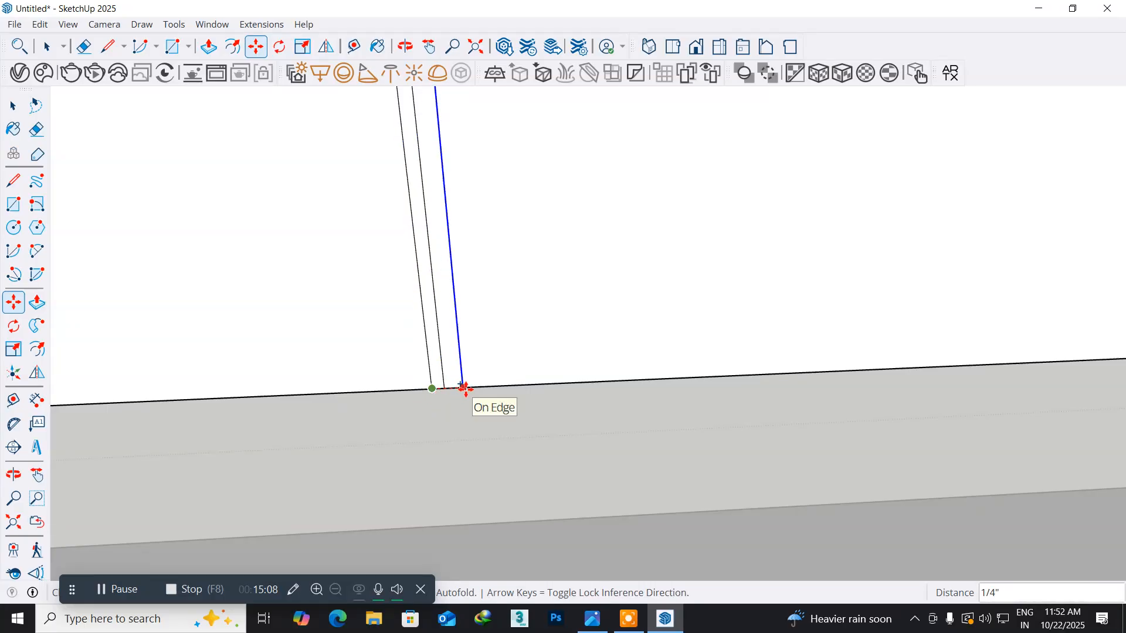
pyautogui.write('0.2"')
pyautogui.press('Return')
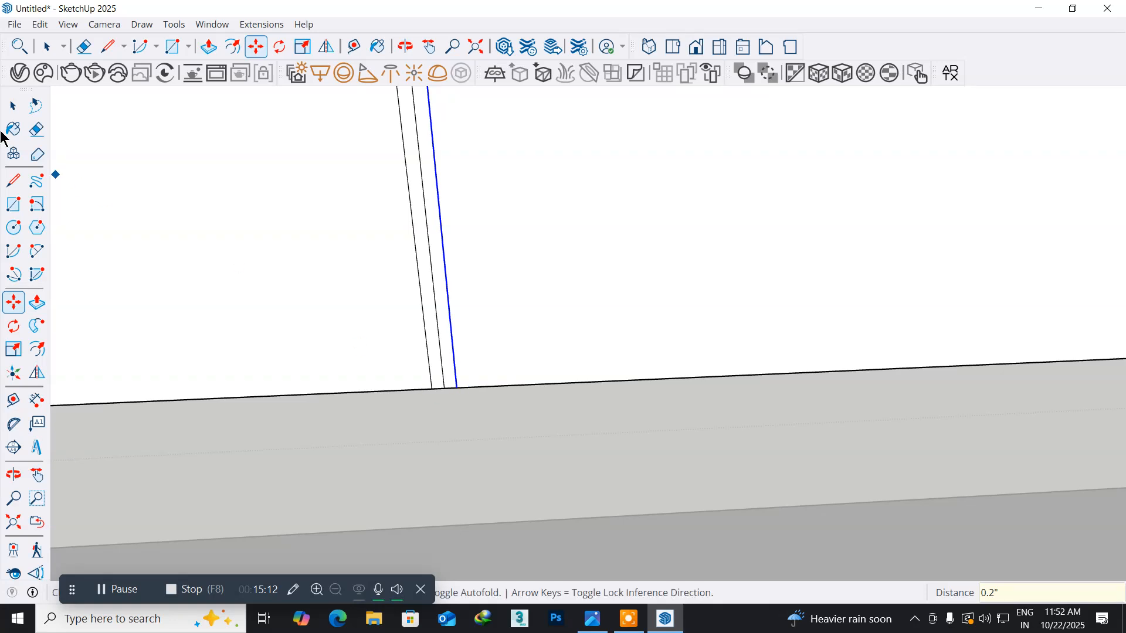
# - Delete the original second divider line between the two offset lines, leaving a narrow groove strip
pyautogui.click(13, 106)
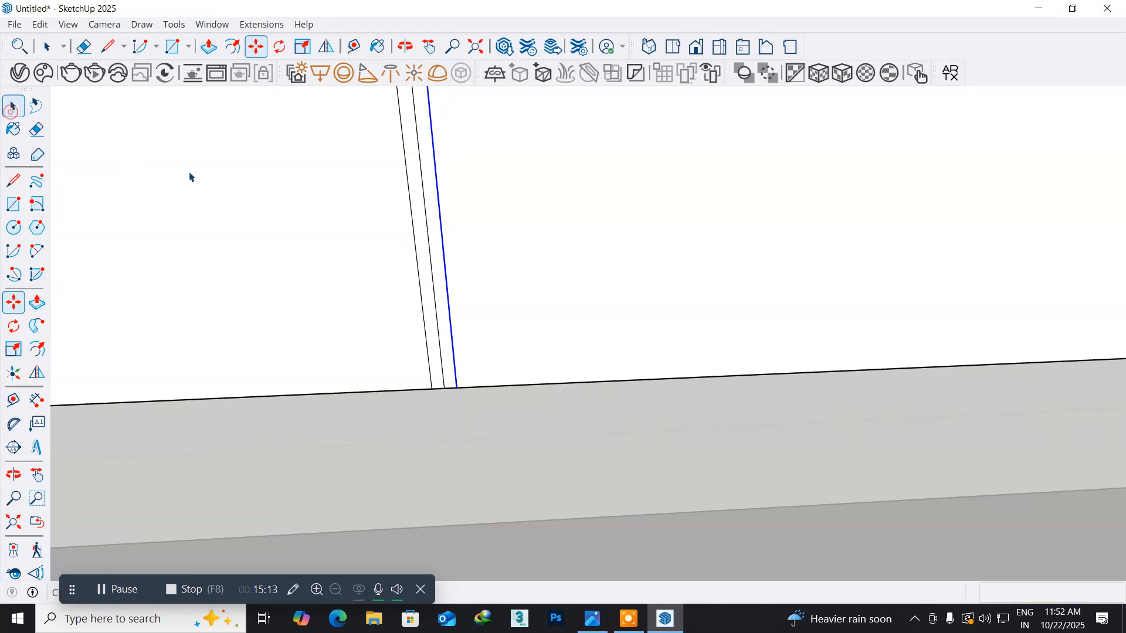
pyautogui.click(436, 316)
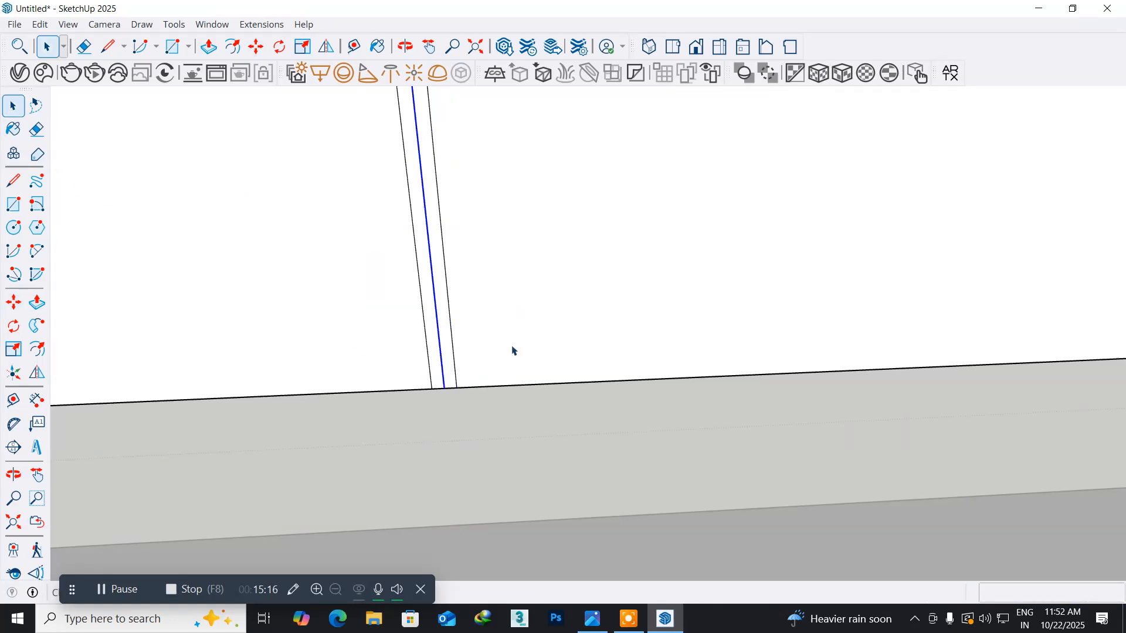
pyautogui.press('Delete')
pyautogui.scroll(-5, 597, 313)
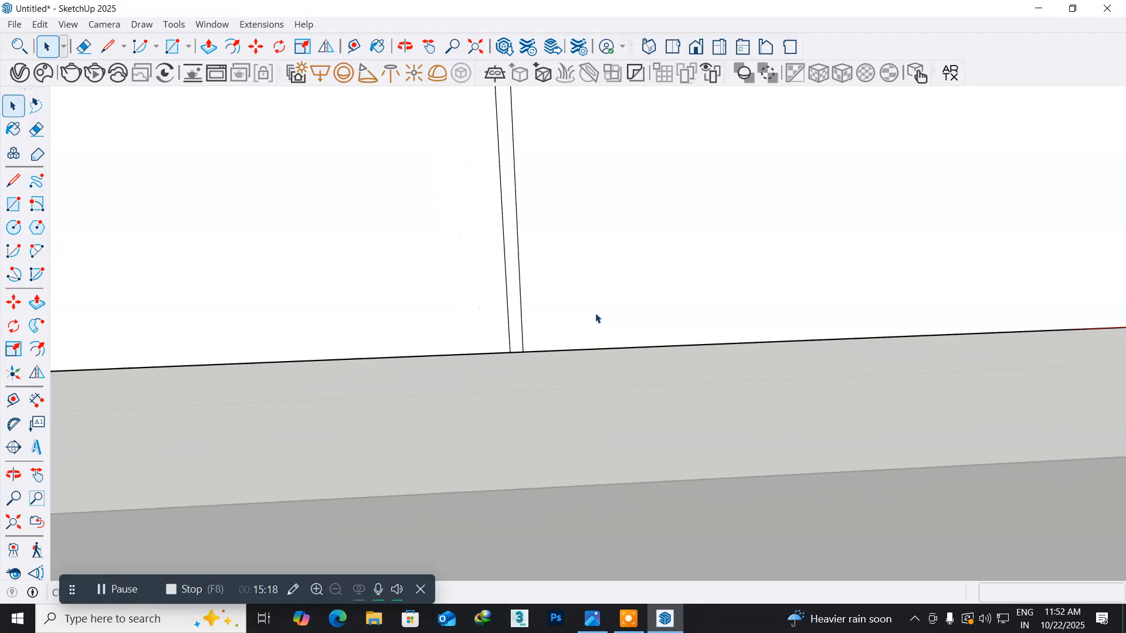
# - Copy the third divider line on the TV unit's front 0.1" along the bottom edge towards the second groove
pyautogui.moveTo(930, 317); pyautogui.dragTo(211, 317, button='middle')
pyautogui.moveTo(510, 316); pyautogui.dragTo(347, 357, button='middle')
pyautogui.scroll(4, 261, 360)
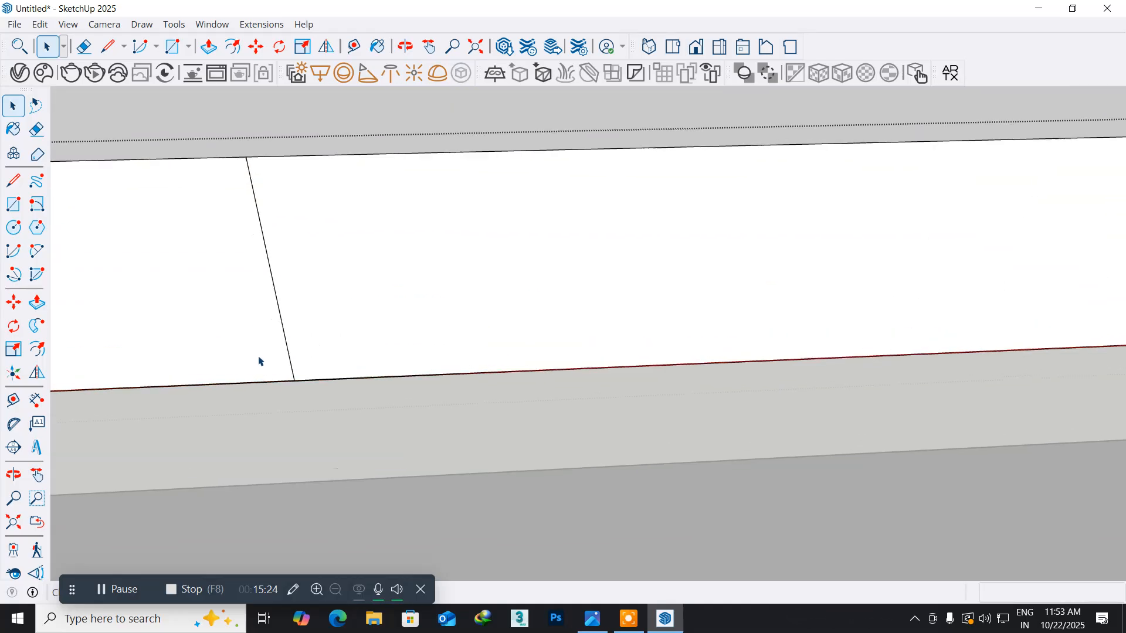
pyautogui.click(300, 362)
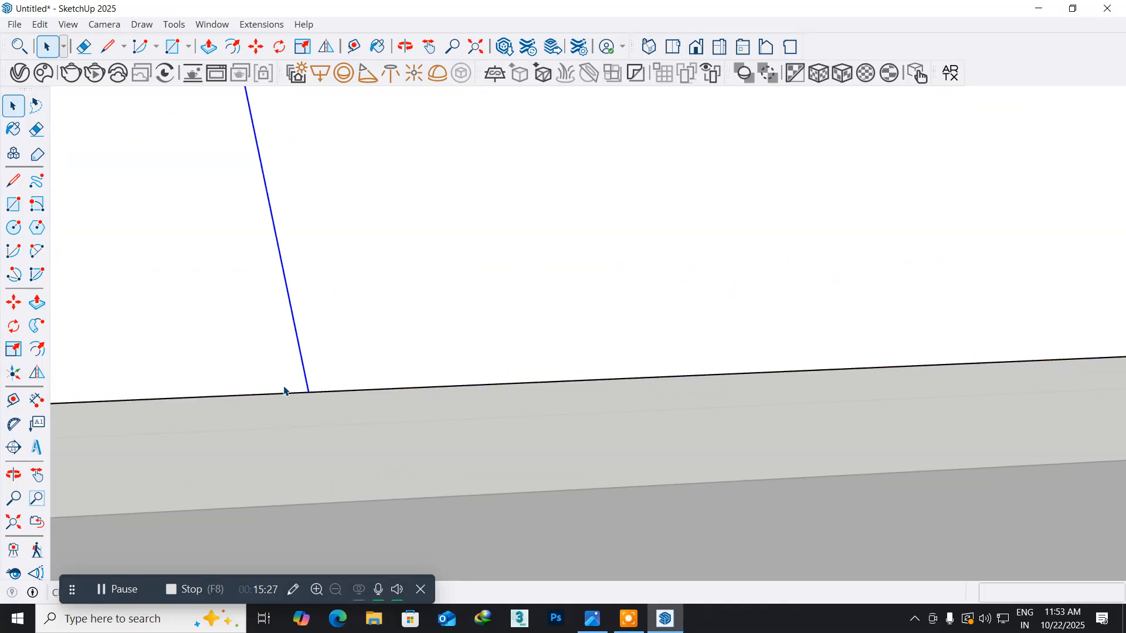
pyautogui.click(13, 303)
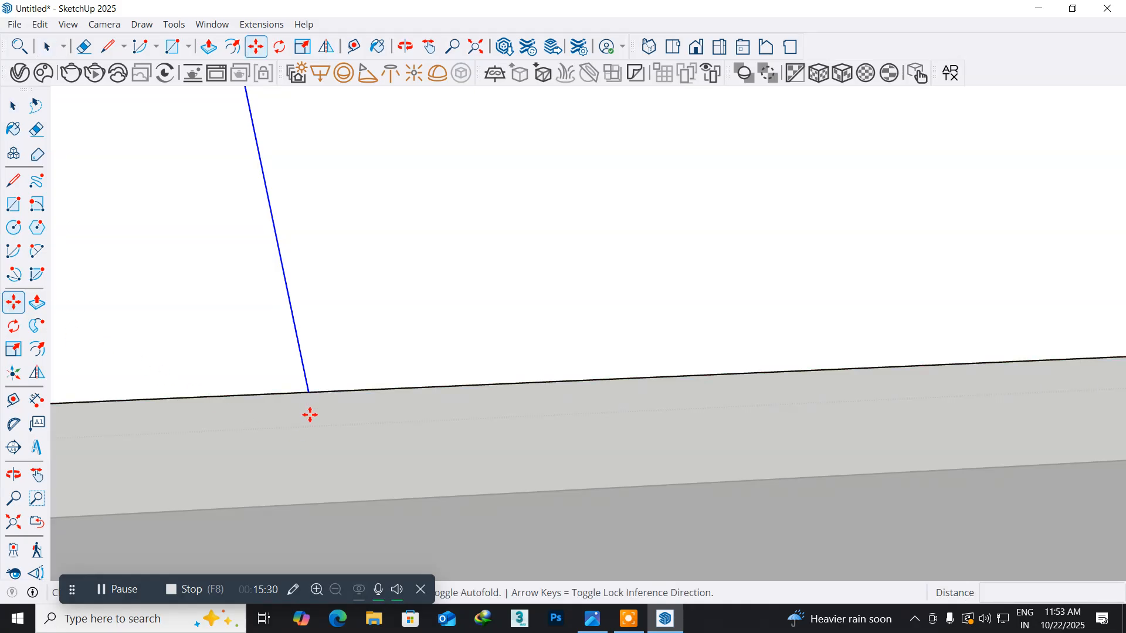
pyautogui.click(308, 397)
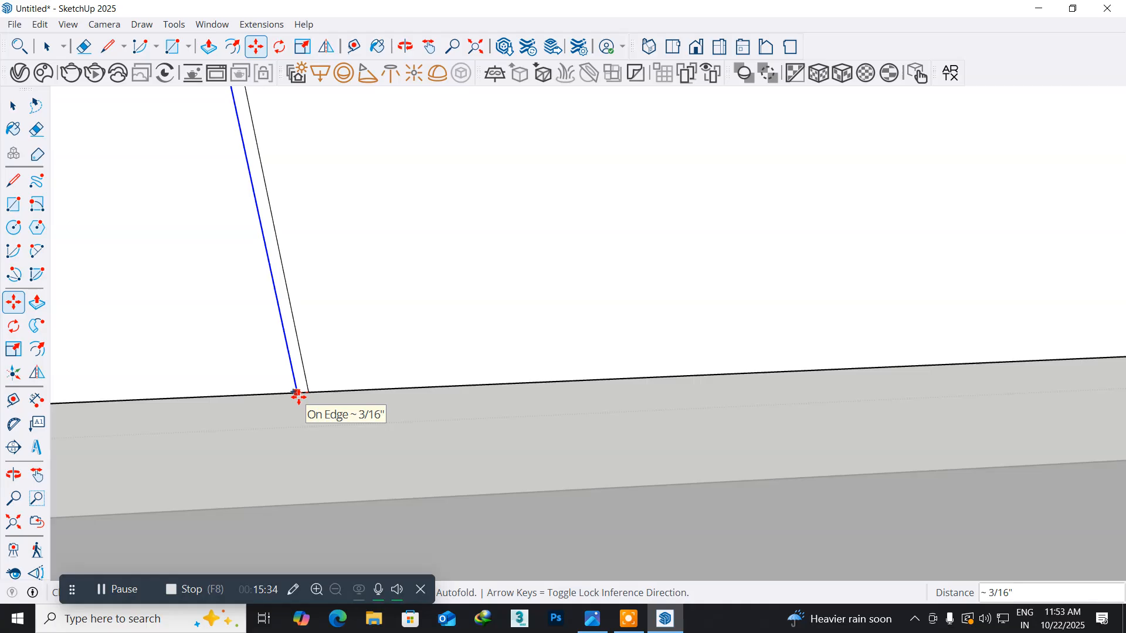
pyautogui.write('0.1')
pyautogui.press('Return')
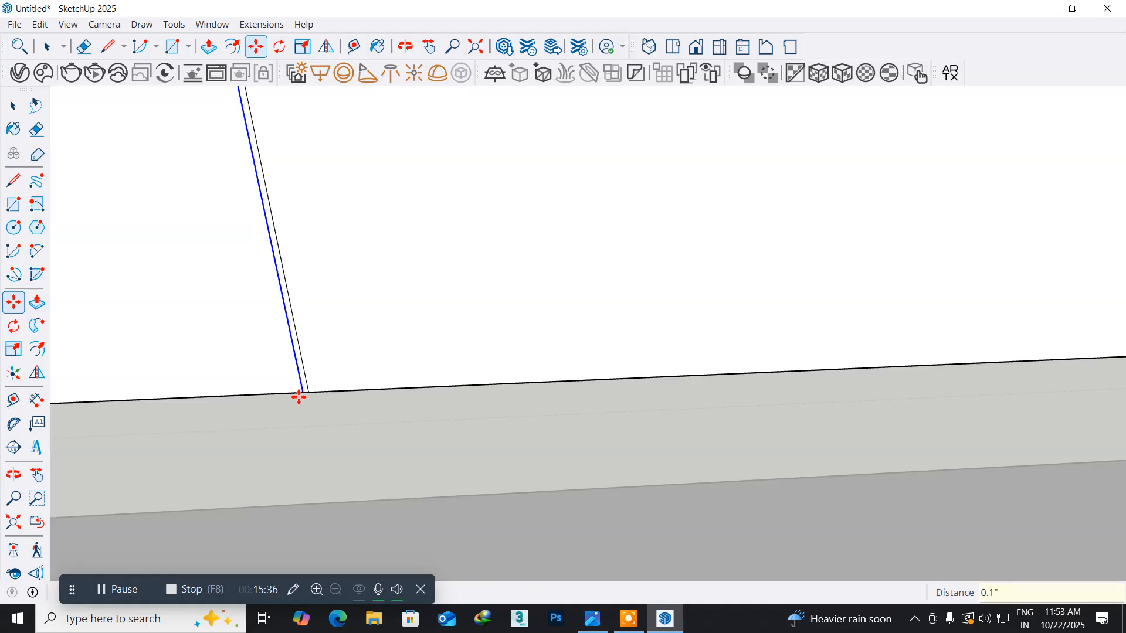
pyautogui.scroll(3, 309, 402)
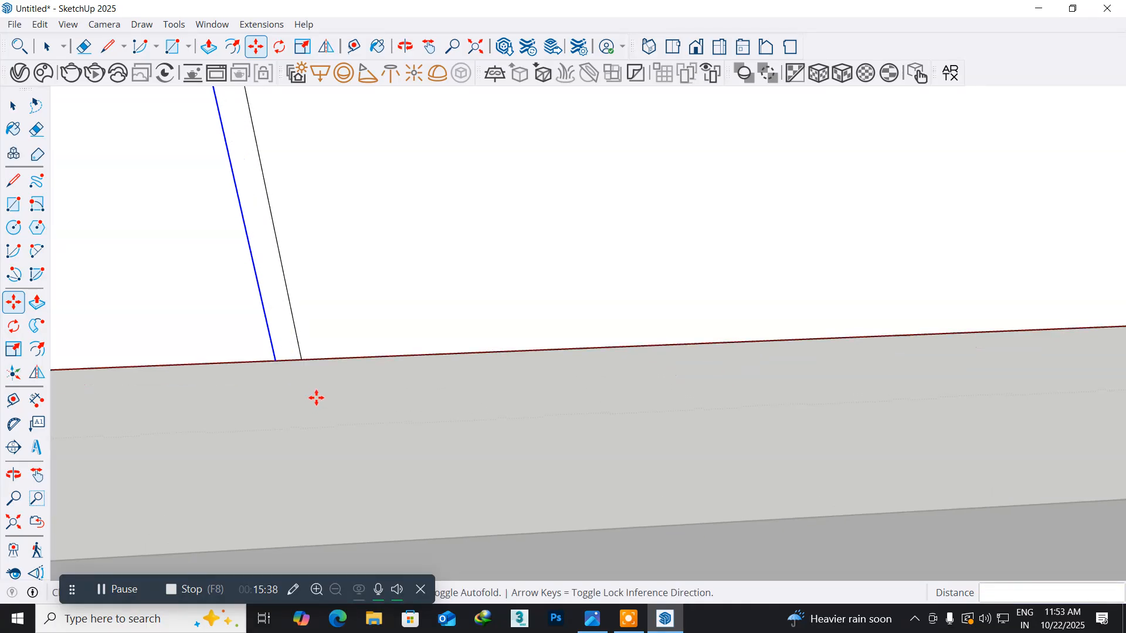
pyautogui.click(268, 364)
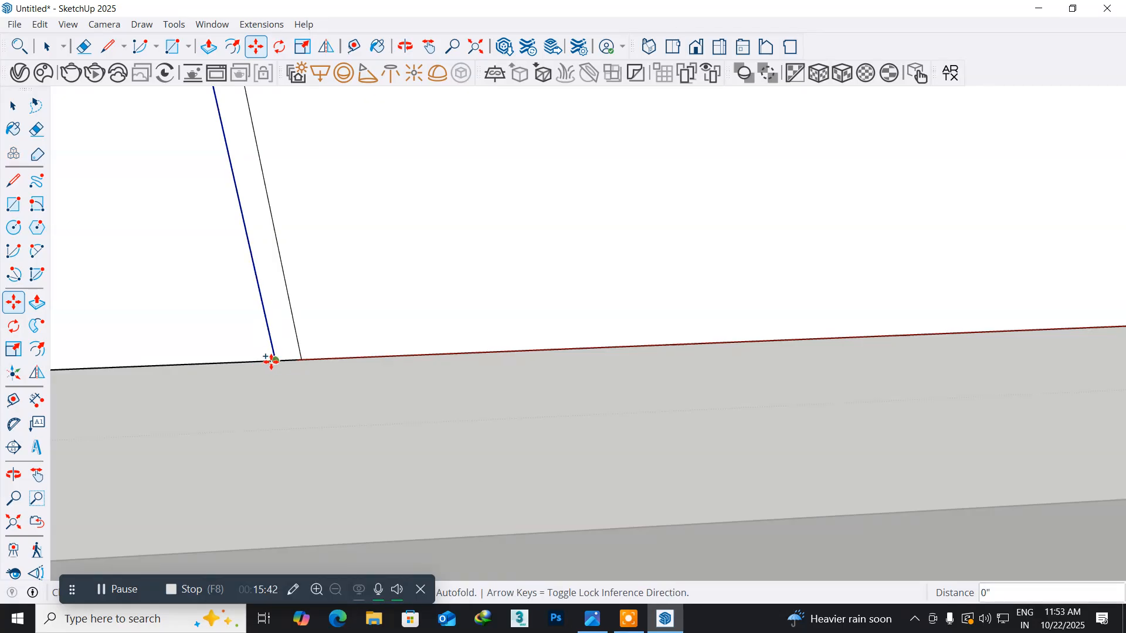
pyautogui.click(272, 363)
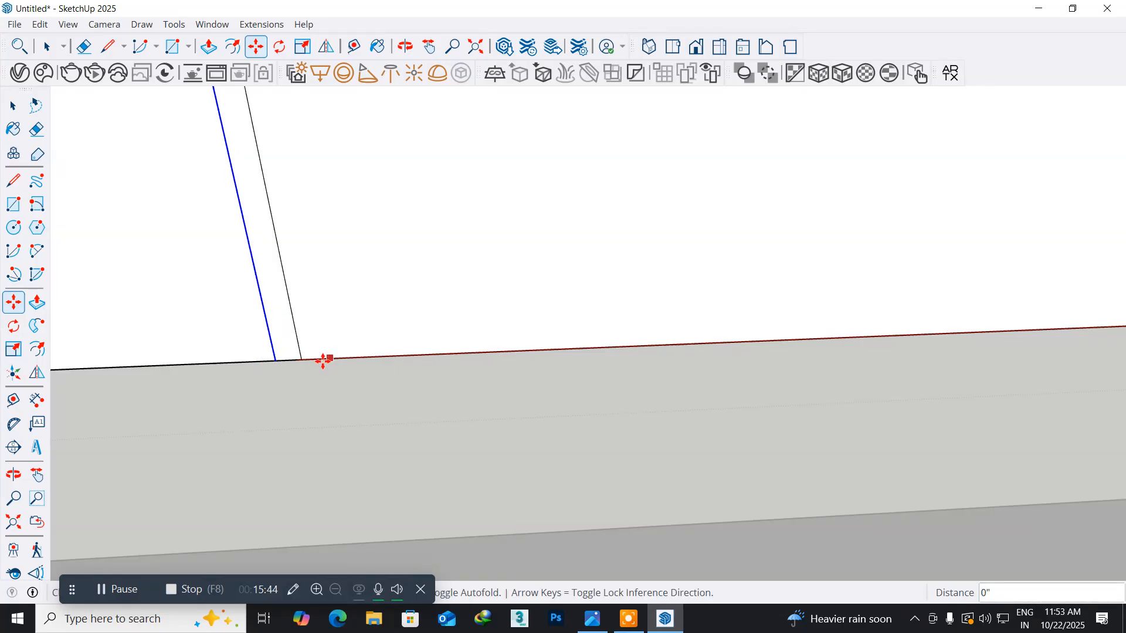
pyautogui.click(300, 361)
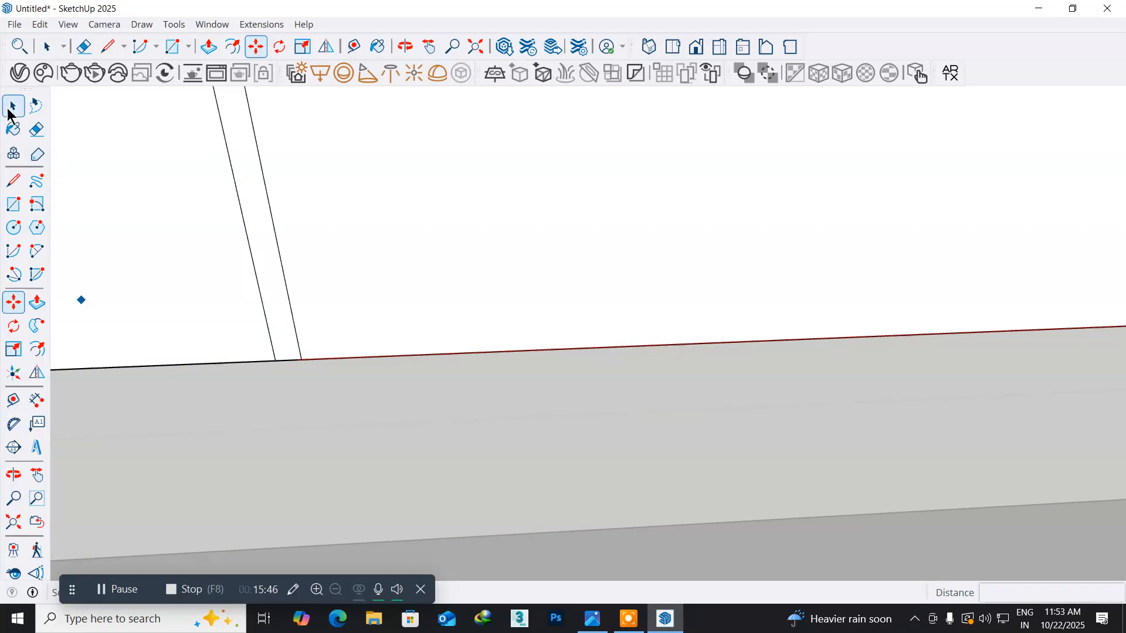
pyautogui.press('space')
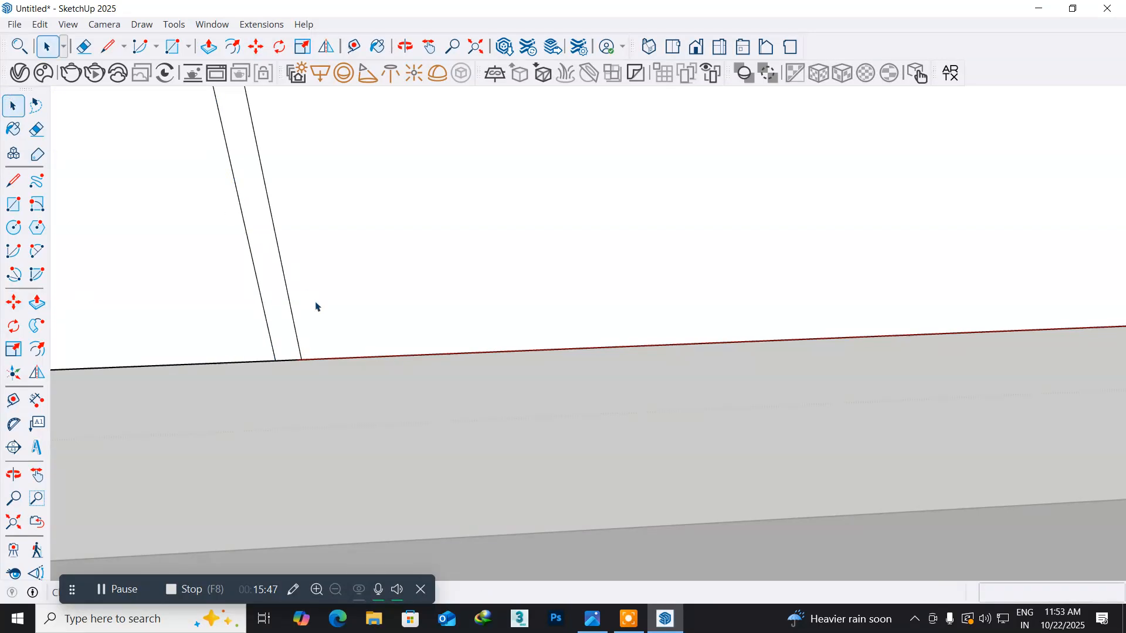
# - Copy the third divider's offset line 0.2" back along the bottom edge, past the original divider line
pyautogui.click(271, 340)
pyautogui.click(13, 302)
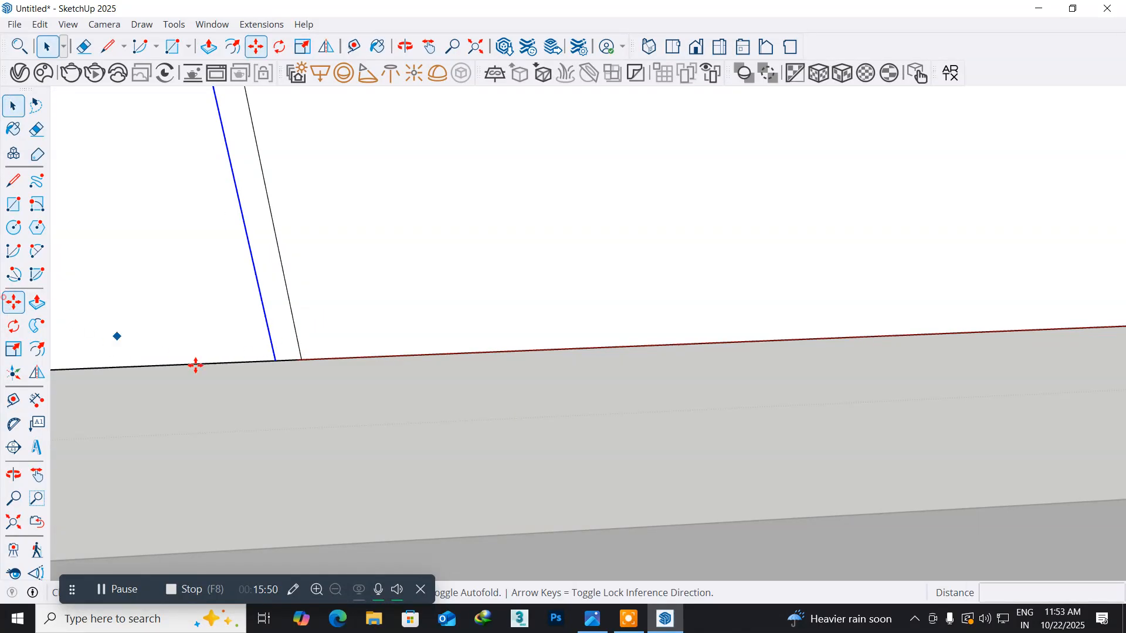
pyautogui.click(273, 360)
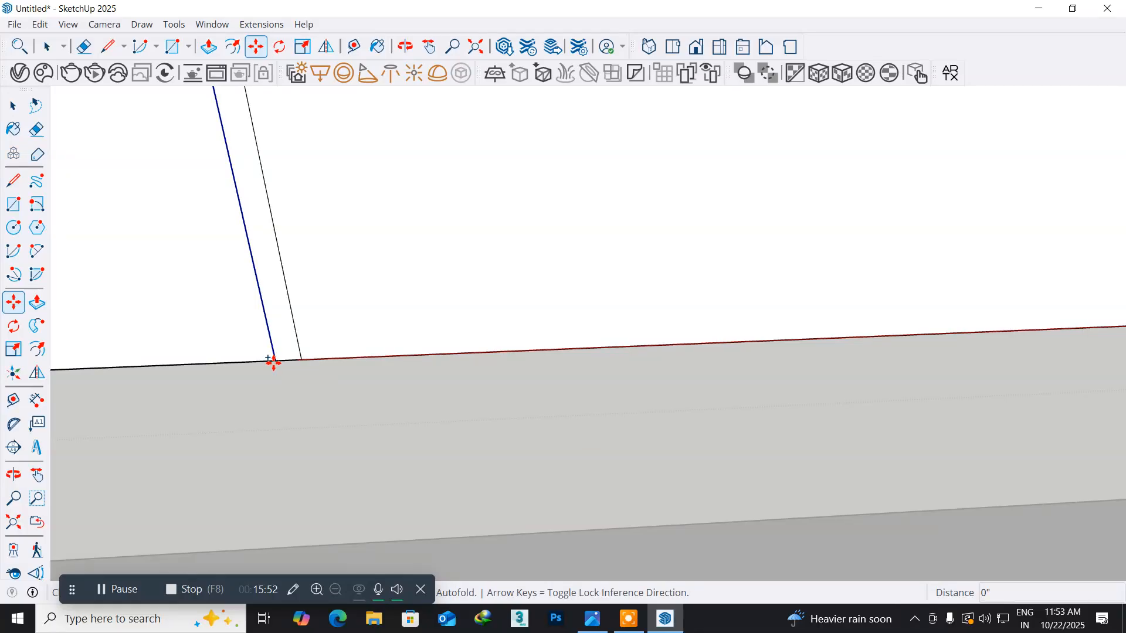
pyautogui.write('0.2')
pyautogui.press('Return')
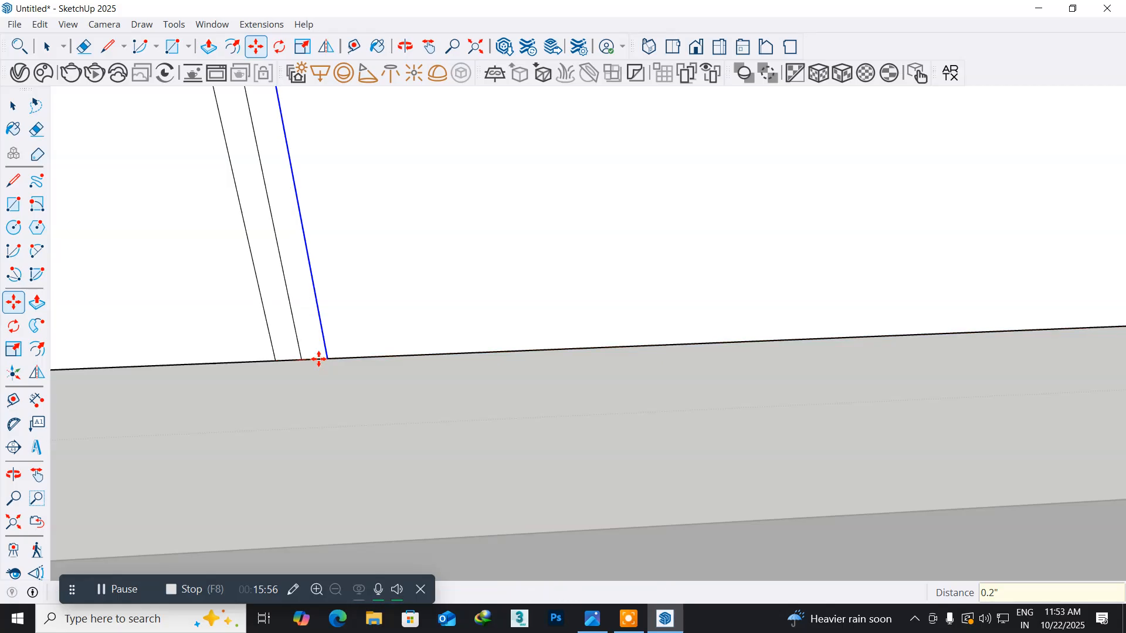
# - Delete the original third divider line in the middle of the three lines, keeping the two outer groove lines
pyautogui.click(13, 106)
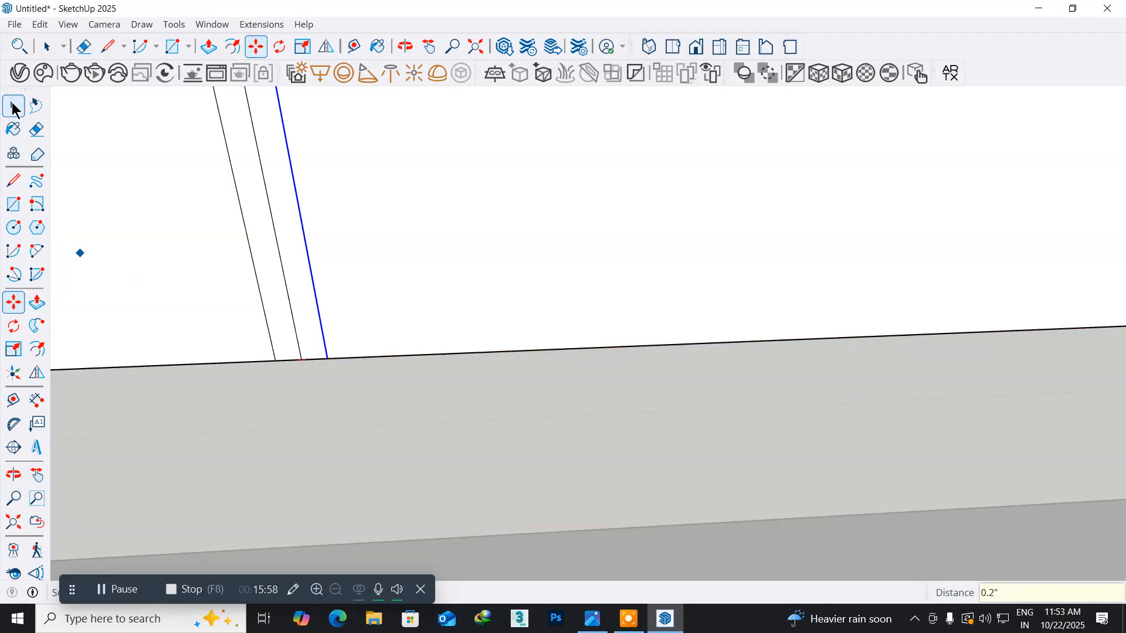
pyautogui.click(271, 215)
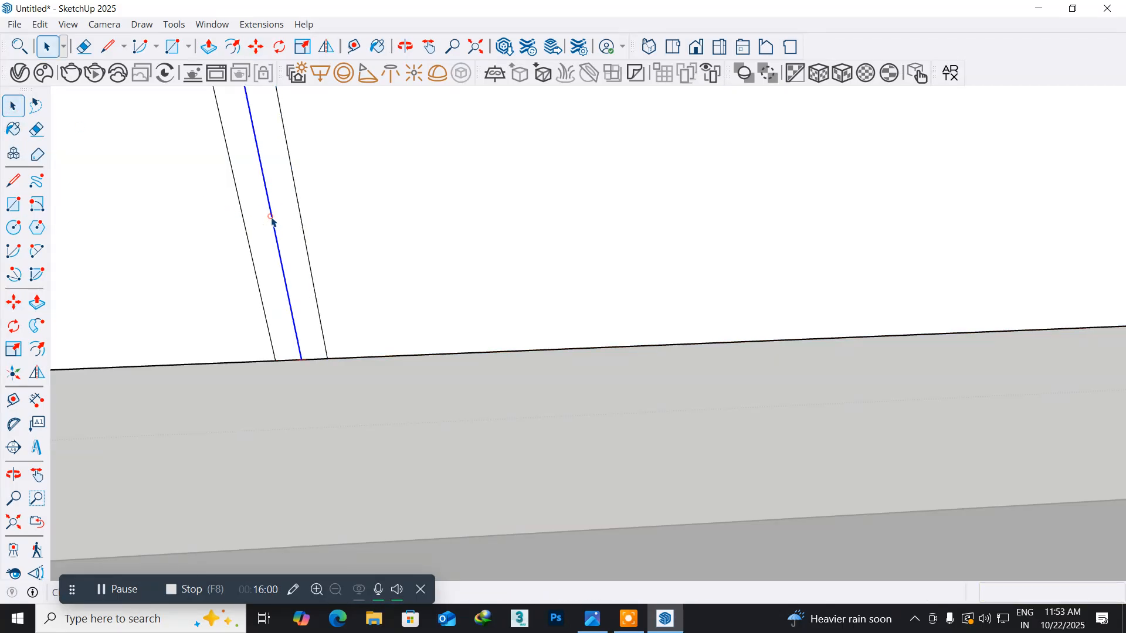
pyautogui.press('Delete')
pyautogui.scroll(-5, 431, 336)
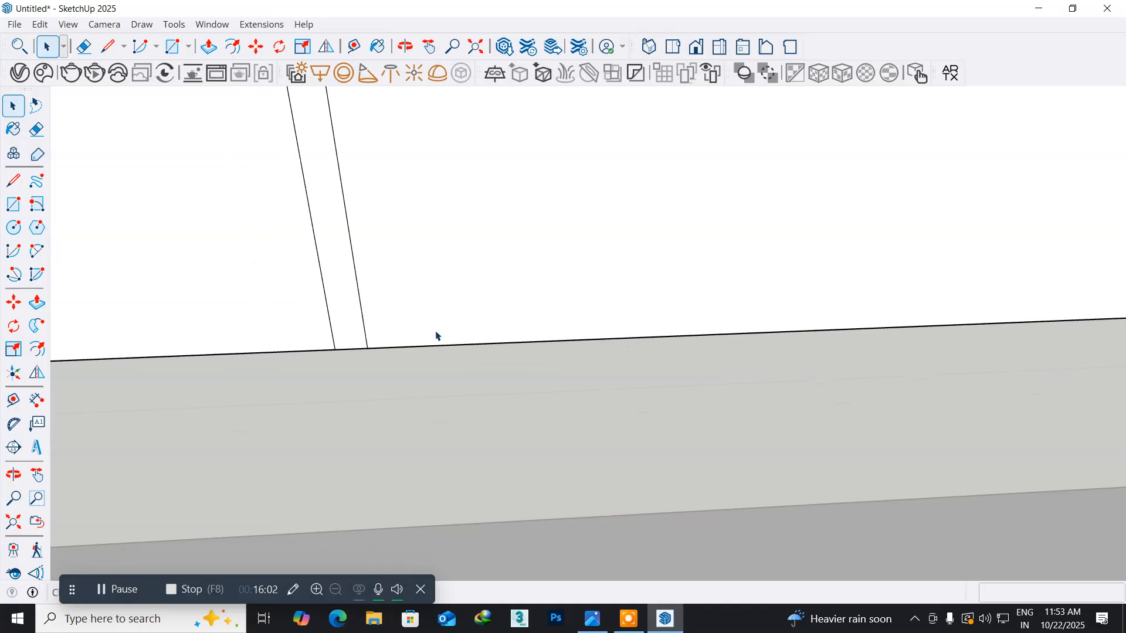
pyautogui.scroll(-5, 431, 336)
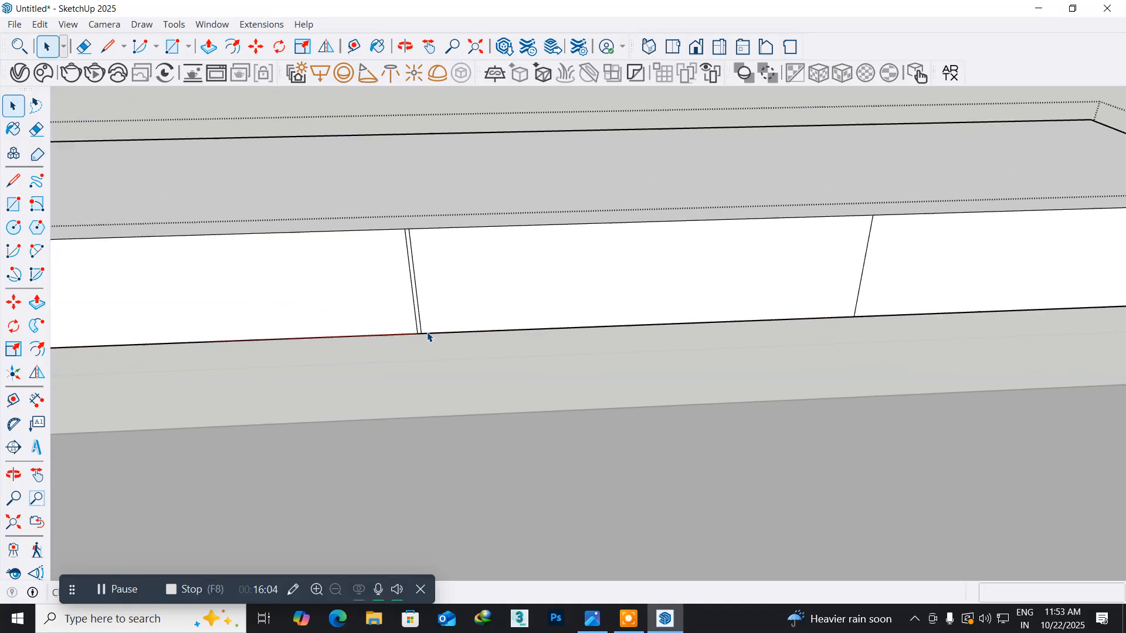
# - Switch to the reference picture in Photos and examine the drawer layout and open niche on the floating TV unit
pyautogui.moveTo(934, 397); pyautogui.dragTo(769, 411, button='middle')
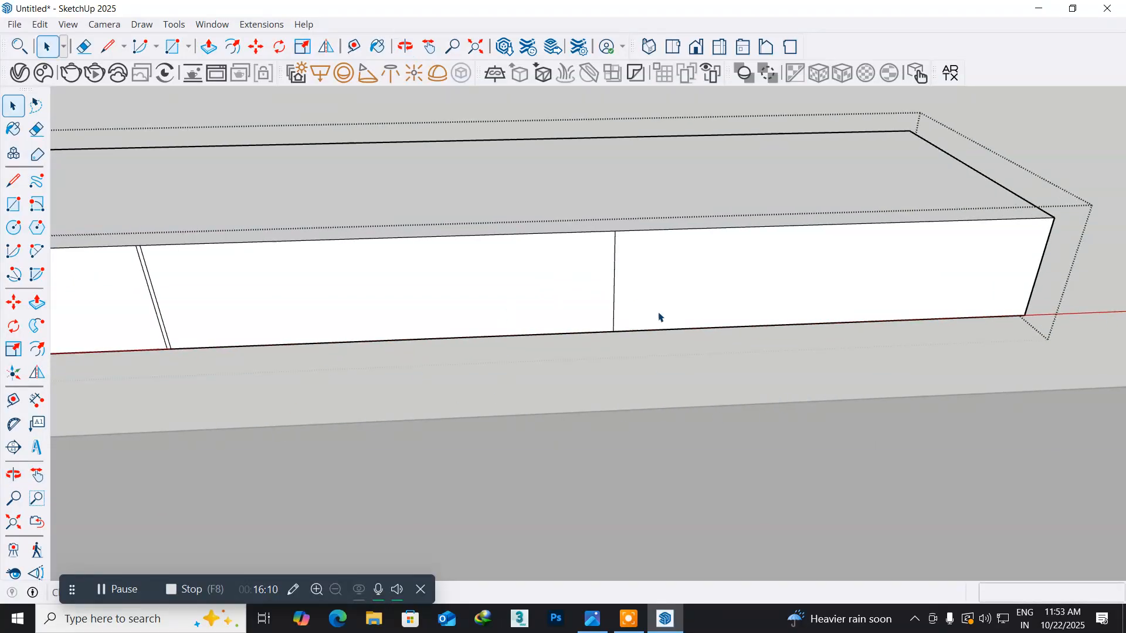
pyautogui.click(602, 626)
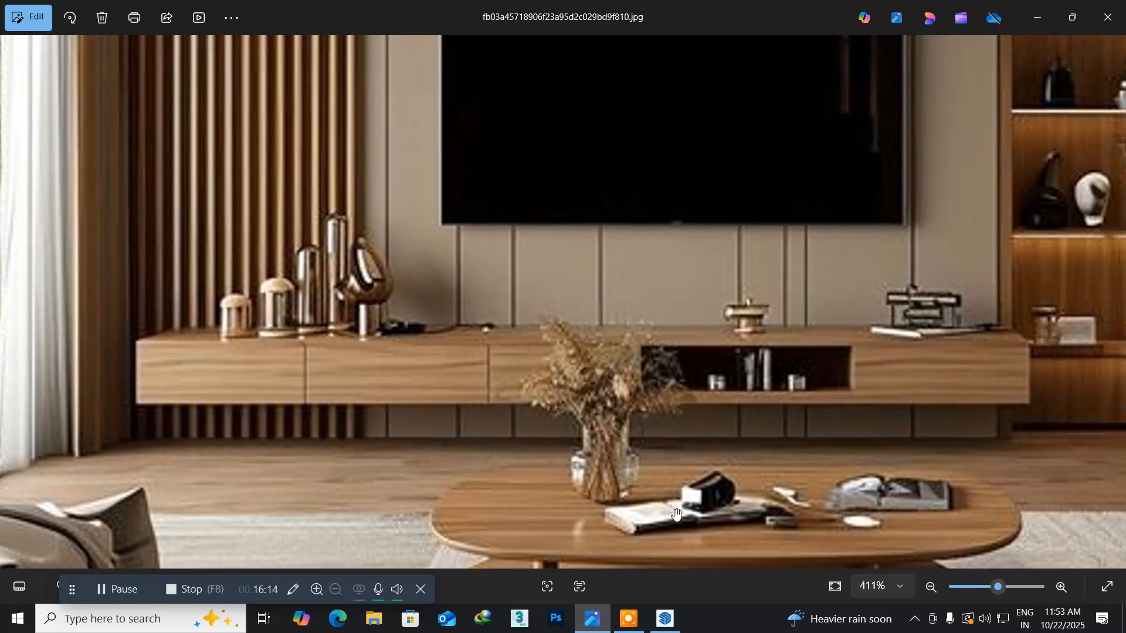
pyautogui.scroll(5, 871, 375)
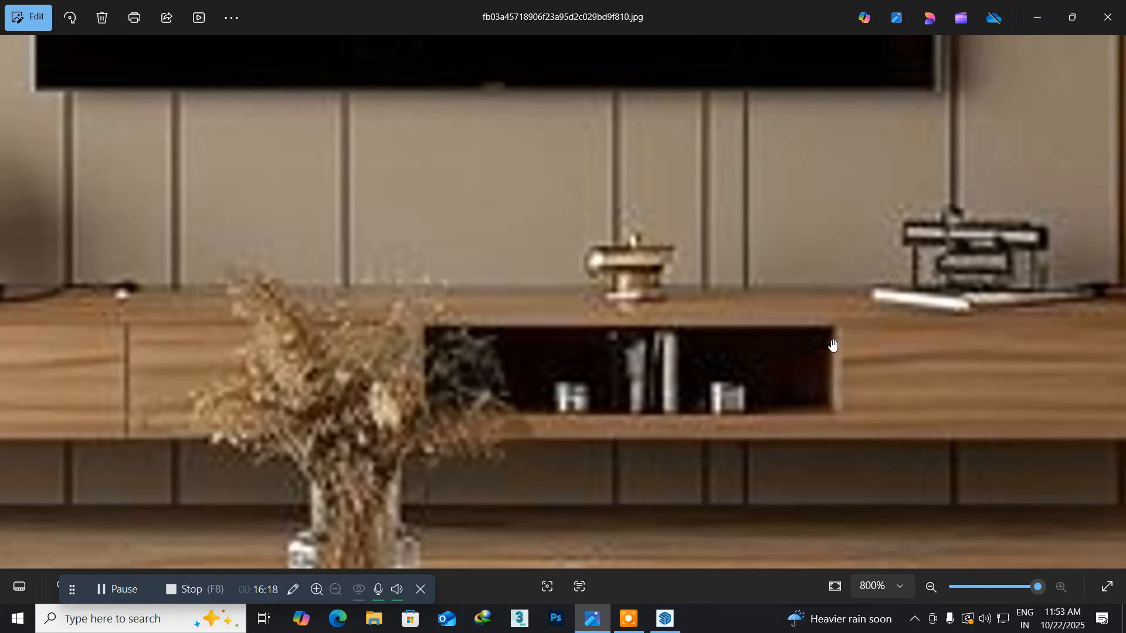
pyautogui.scroll(-6, 821, 442)
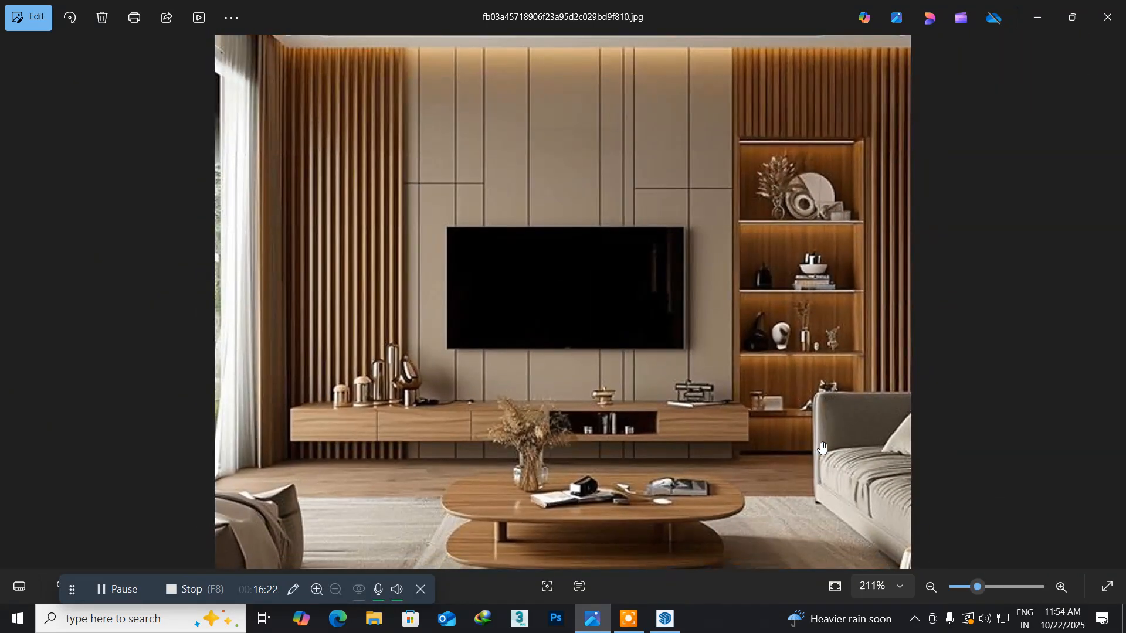
# - Examine the open niche and end drawer in the reference picture, and return to the last divider line in SketchUp
pyautogui.scroll(3, 737, 451)
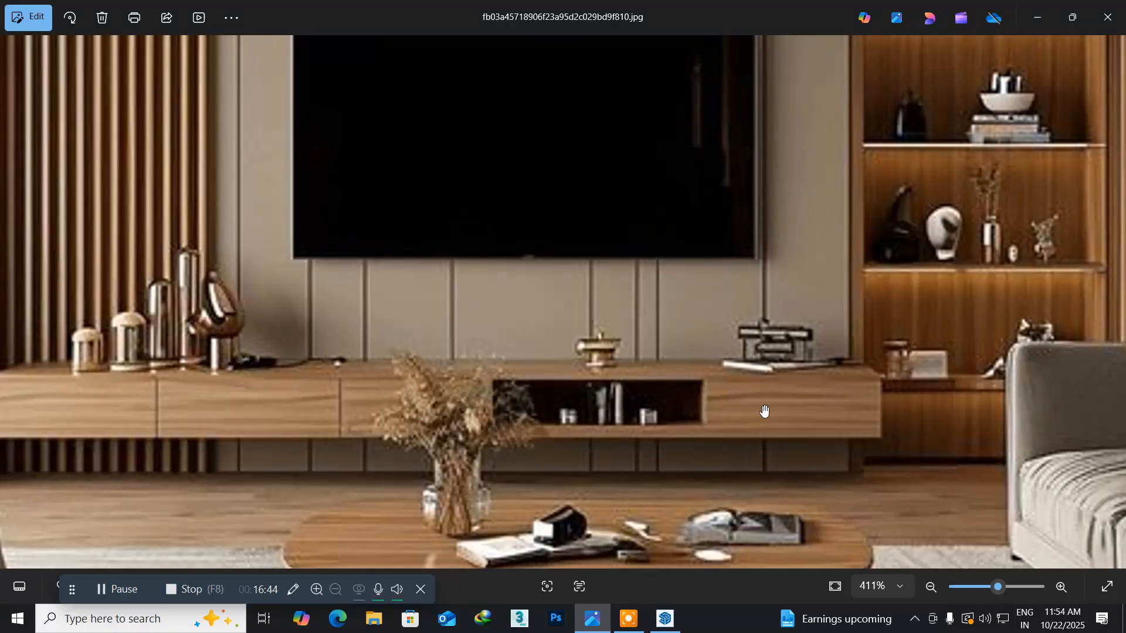
pyautogui.hotkey('alt', 'Tab')
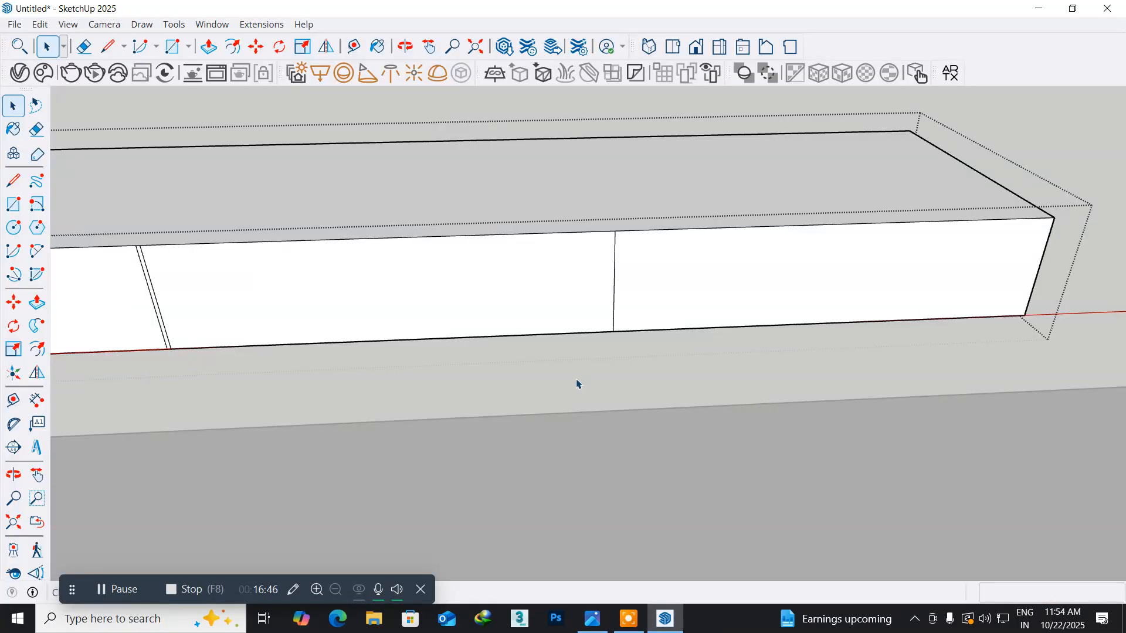
pyautogui.scroll(-3, 576, 384)
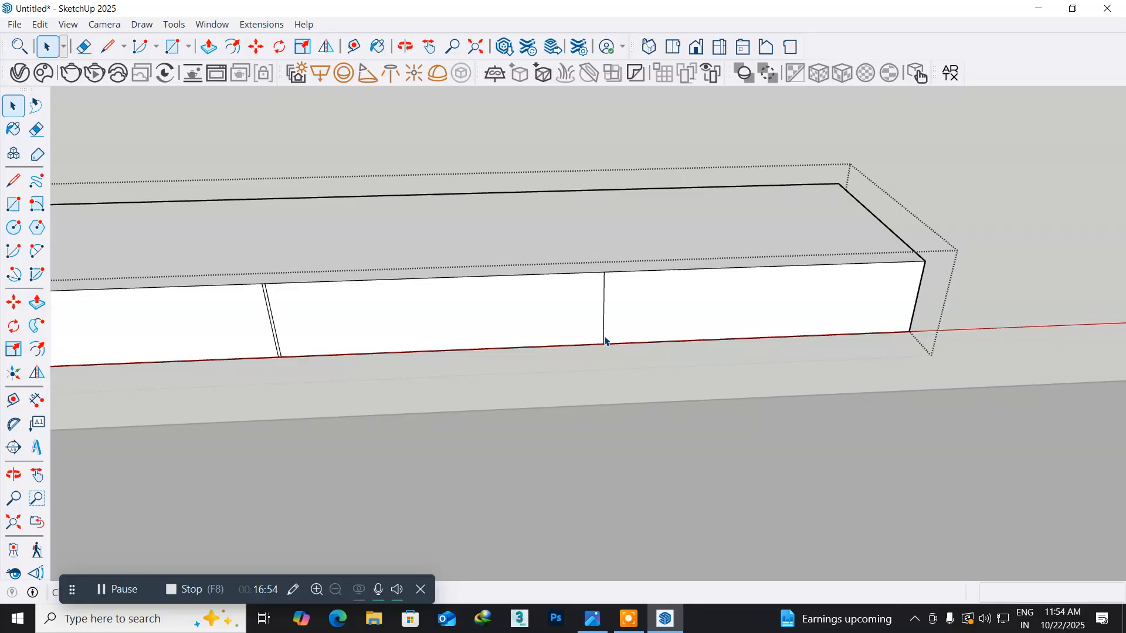
pyautogui.scroll(5, 605, 340)
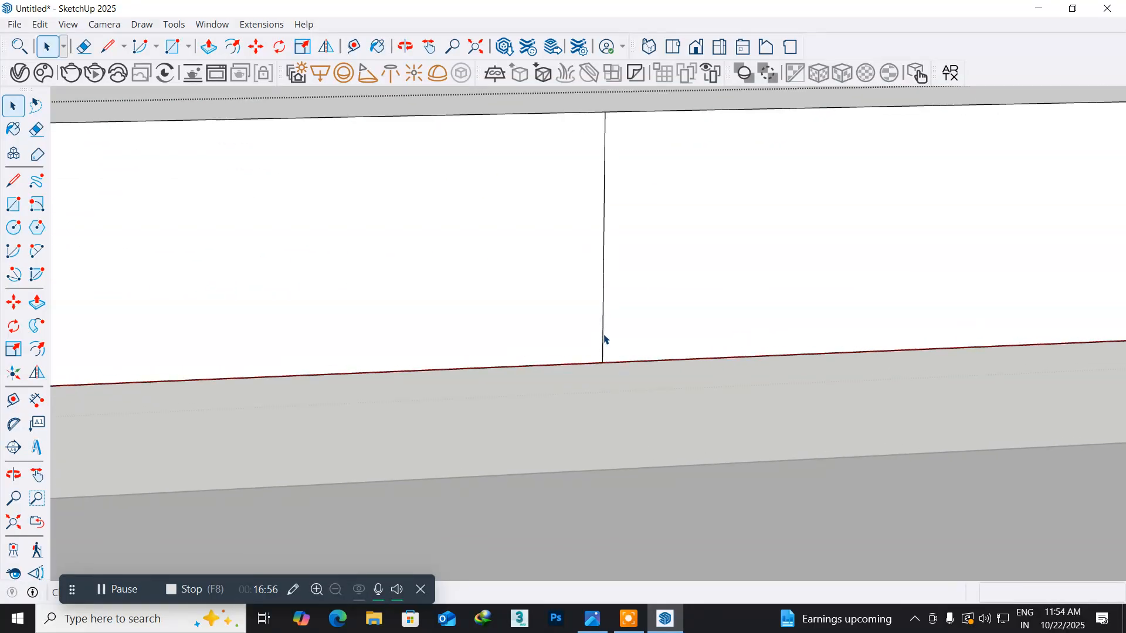
# - Try to move the last single divider line 1' along the TV unit's bottom edge towards the near right end
pyautogui.click(604, 337)
pyautogui.scroll(2, 621, 379)
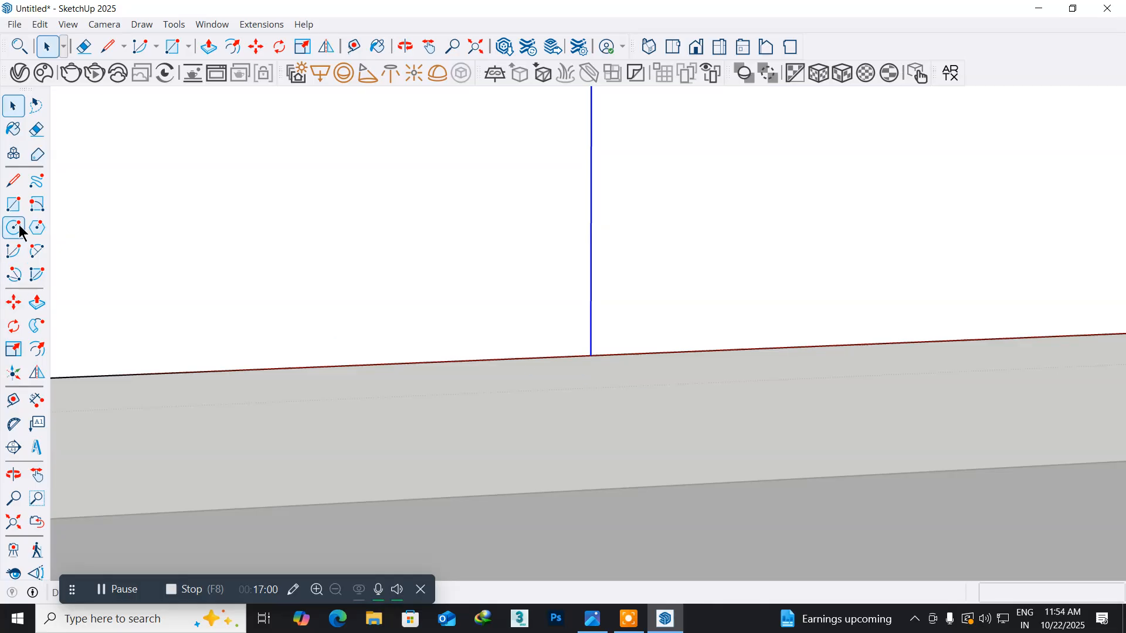
pyautogui.click(14, 303)
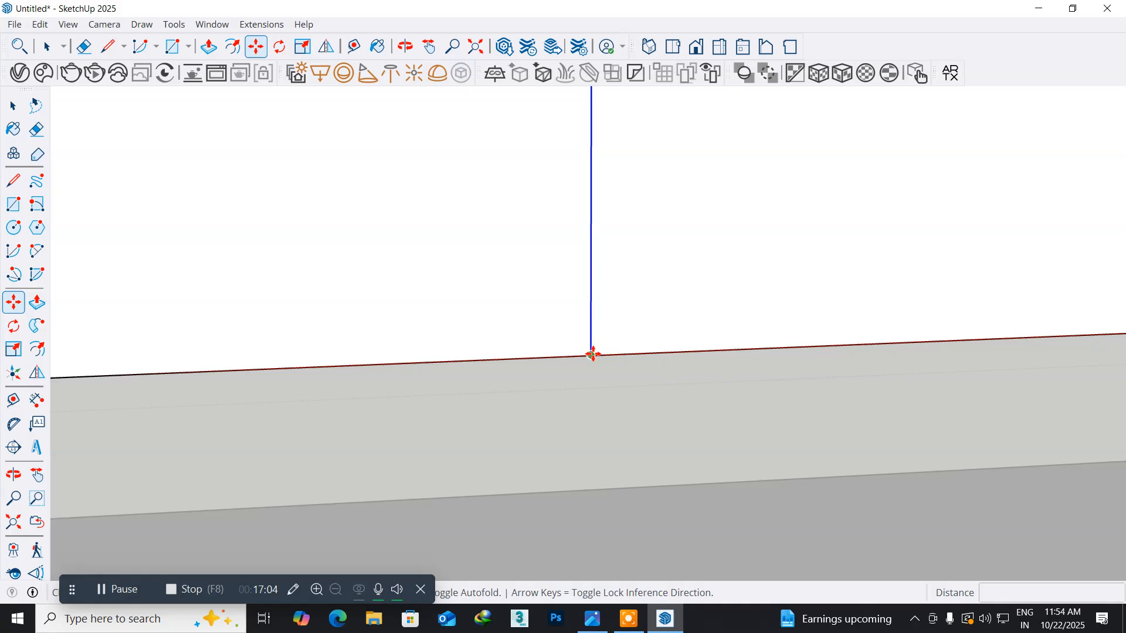
pyautogui.click(591, 354)
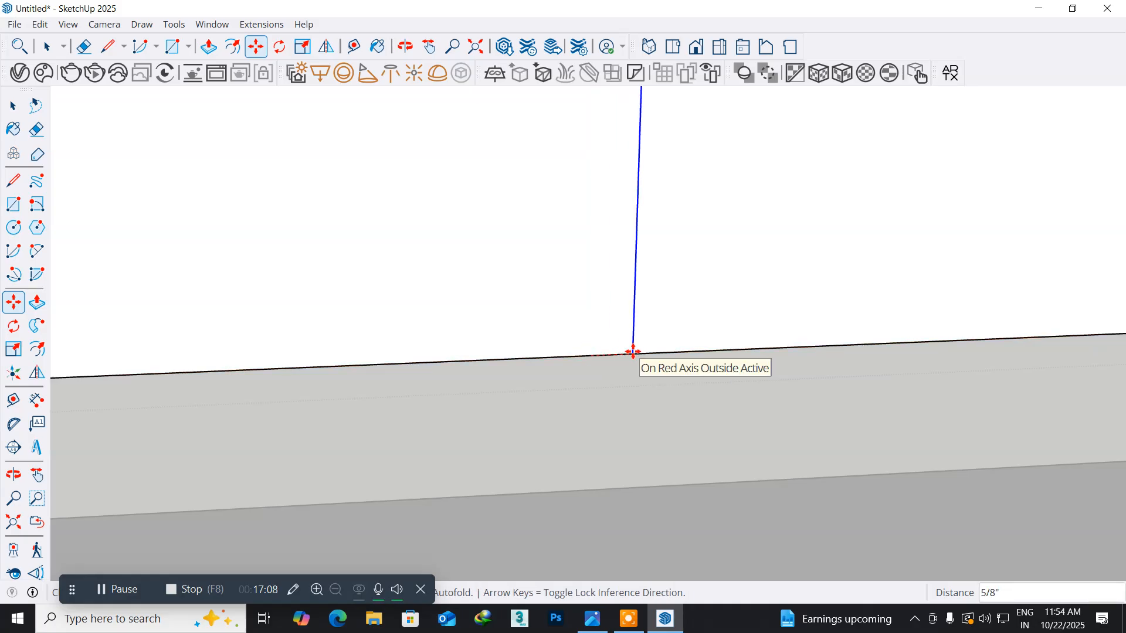
pyautogui.write("1'")
pyautogui.press('Return')
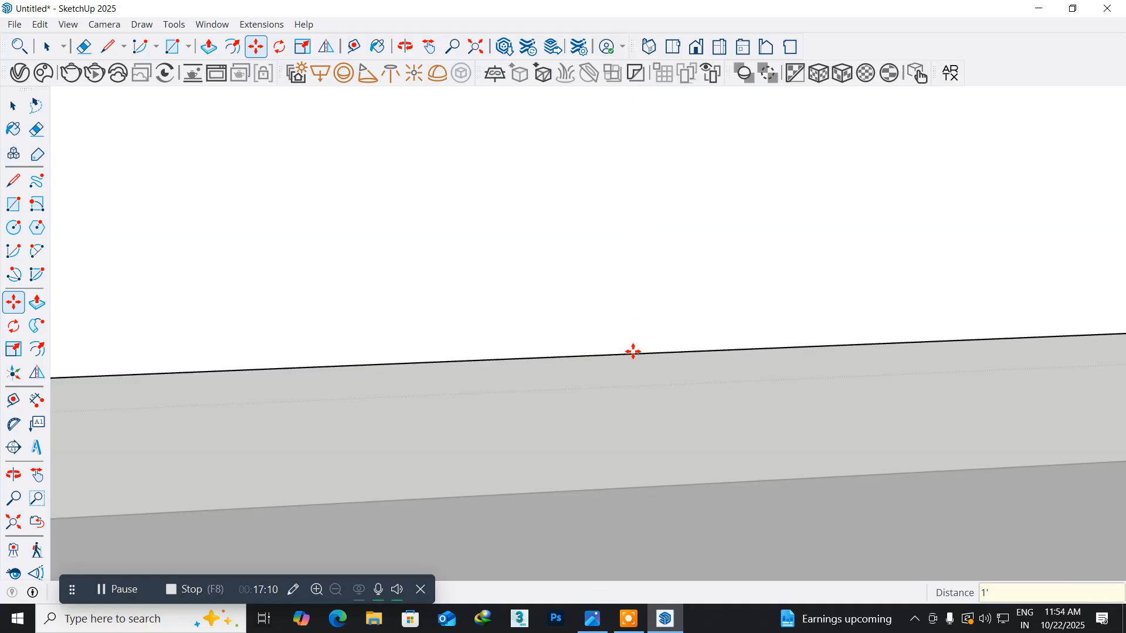
pyautogui.scroll(-4, 645, 352)
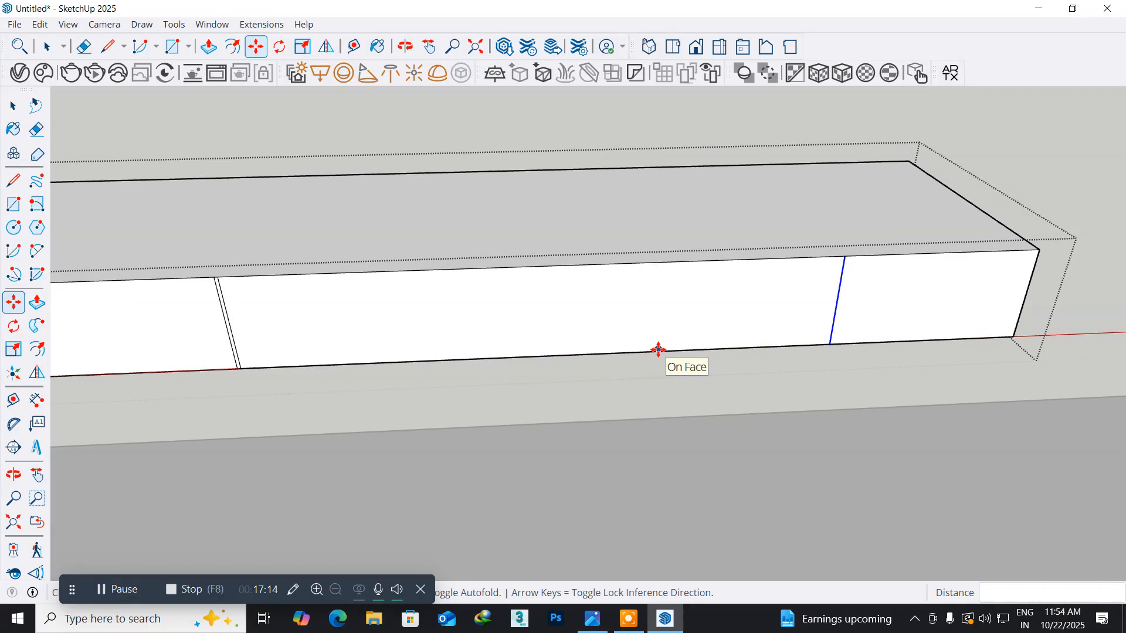
pyautogui.hotkey('ctrl', 'z')
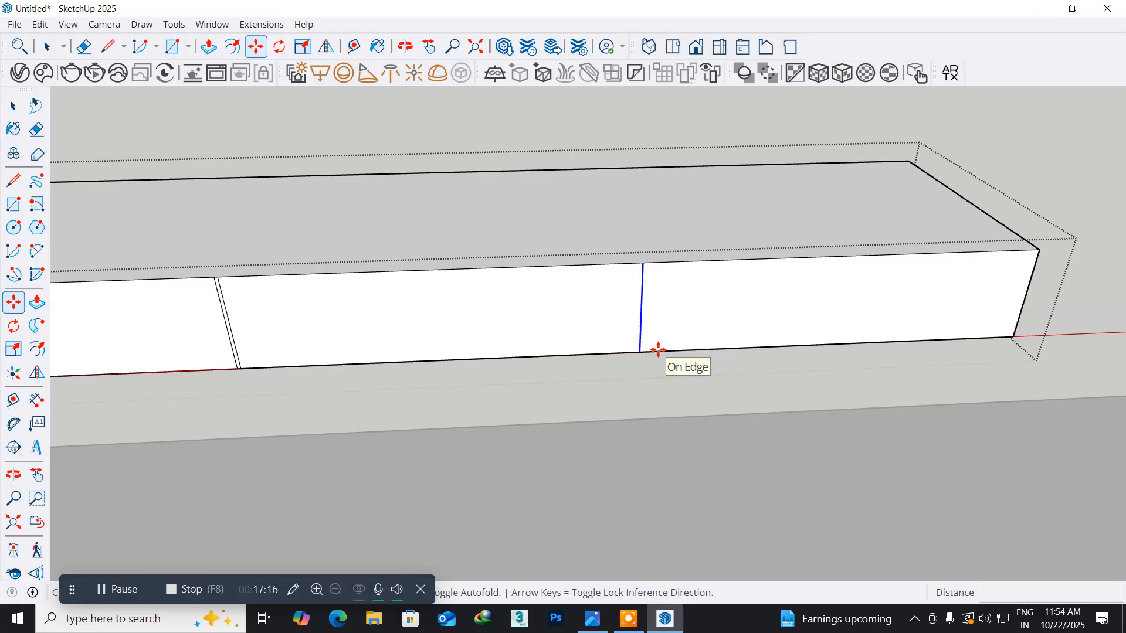
# - Move the last single divider line 6" along the bottom edge towards the TV unit's right end
pyautogui.scroll(5, 658, 350)
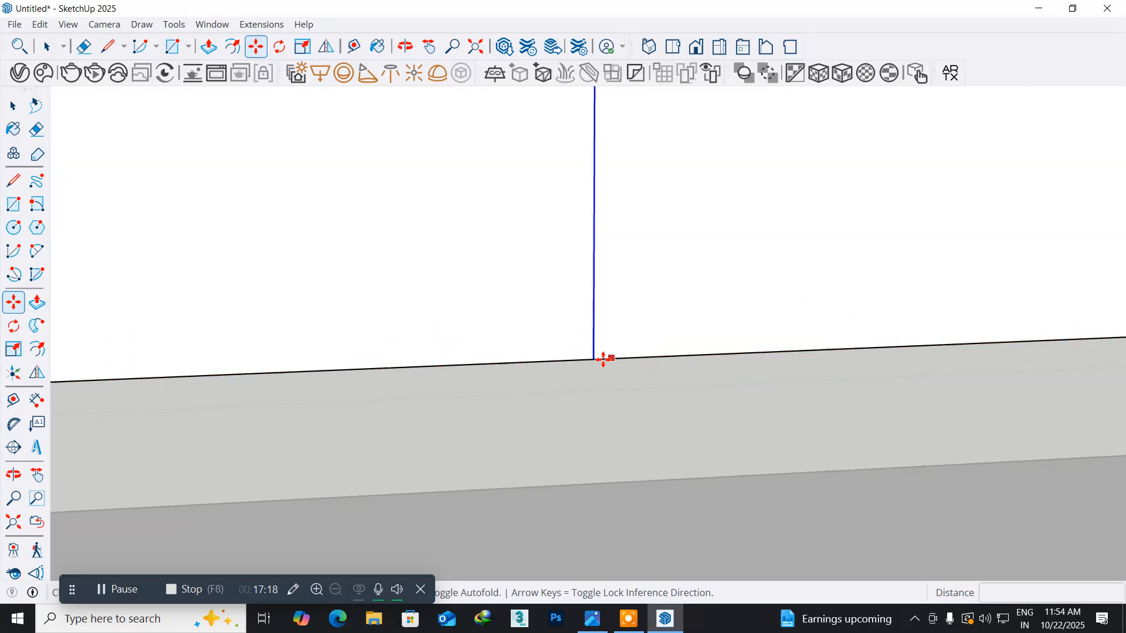
pyautogui.click(594, 359)
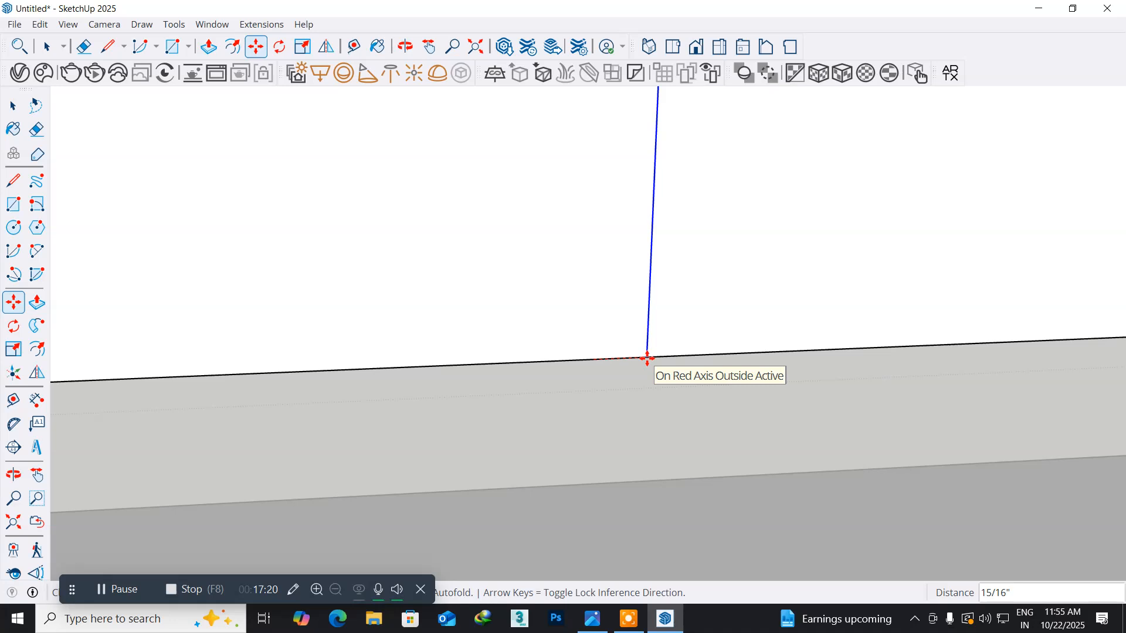
pyautogui.write('6')
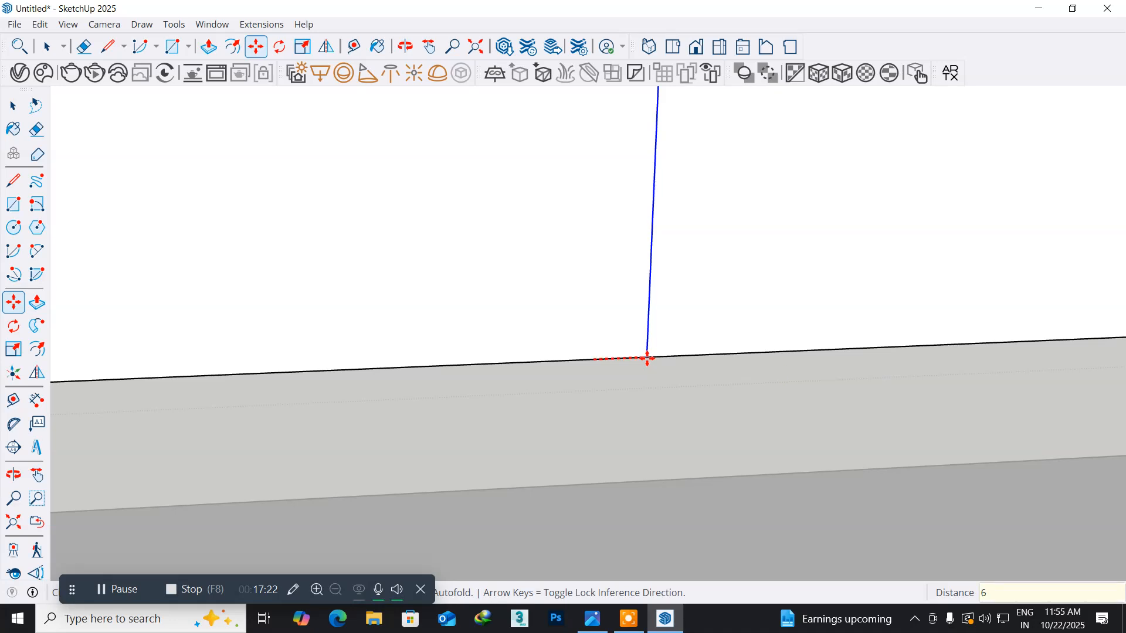
pyautogui.press('Return')
pyautogui.scroll(-5, 648, 358)
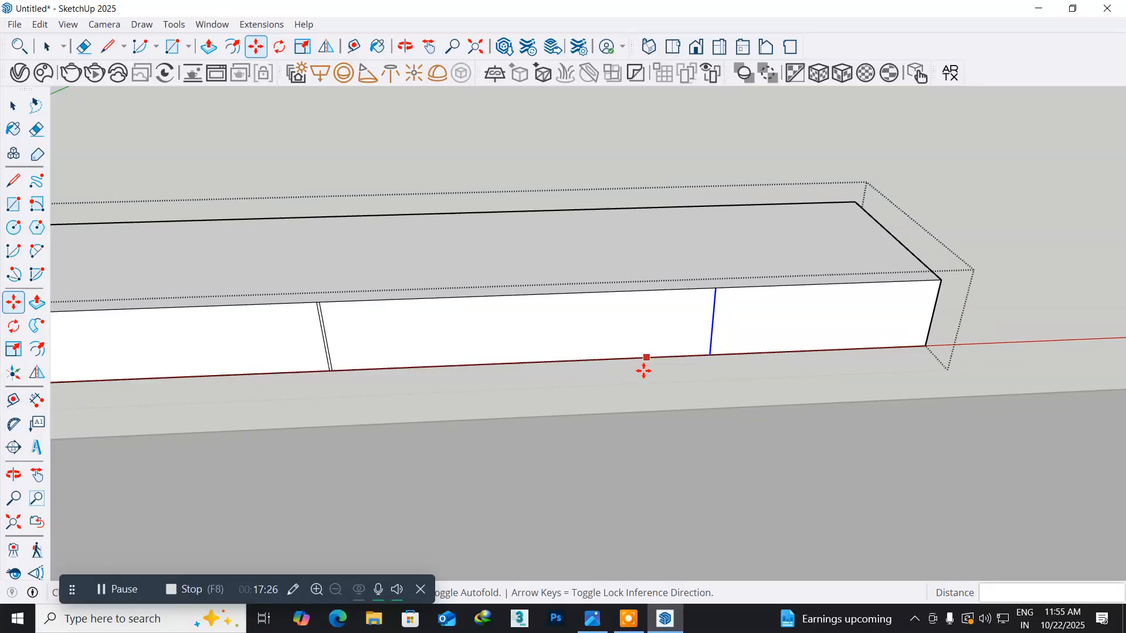
pyautogui.moveTo(615, 403); pyautogui.dragTo(616, 367, button='middle')
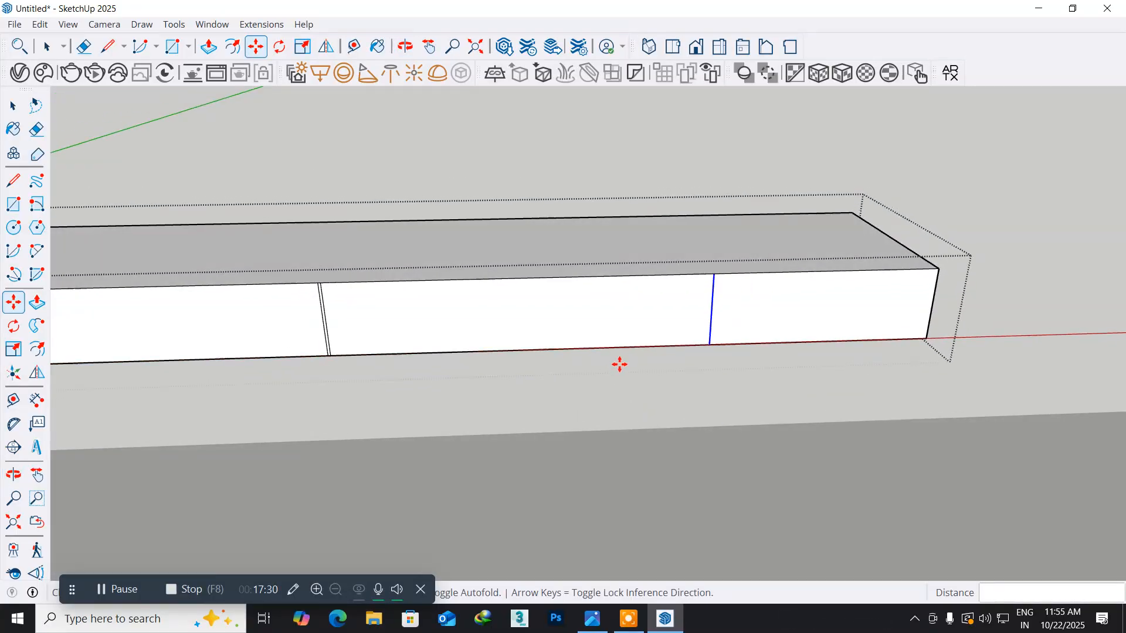
# - Move the same divider line another 4" along the bottom edge towards the TV unit's right end
pyautogui.scroll(3, 627, 364)
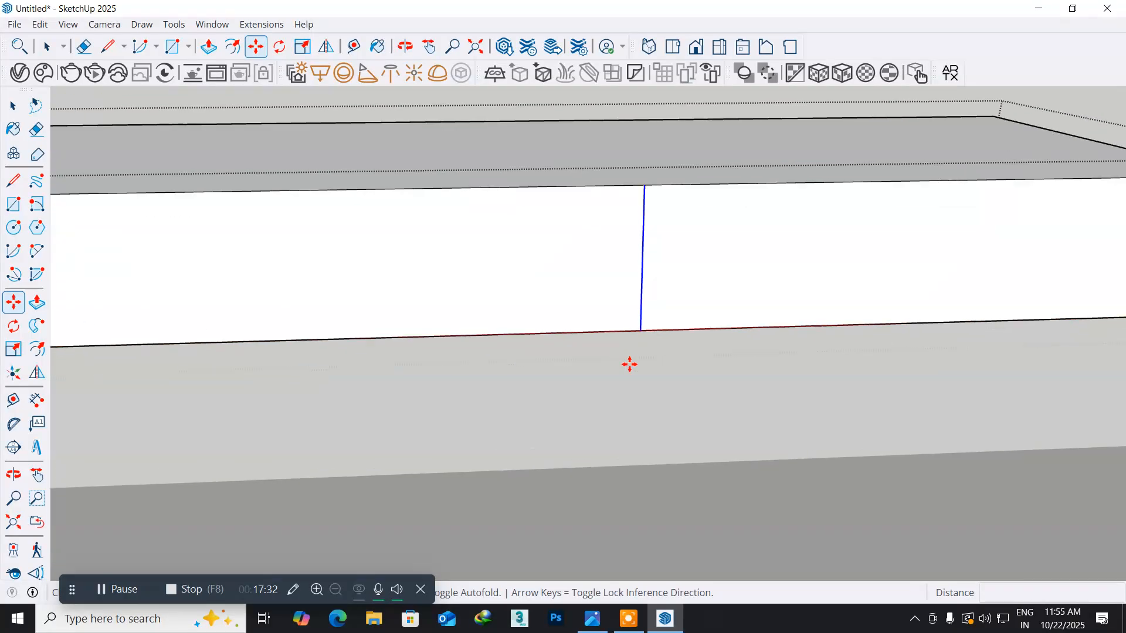
pyautogui.click(642, 337)
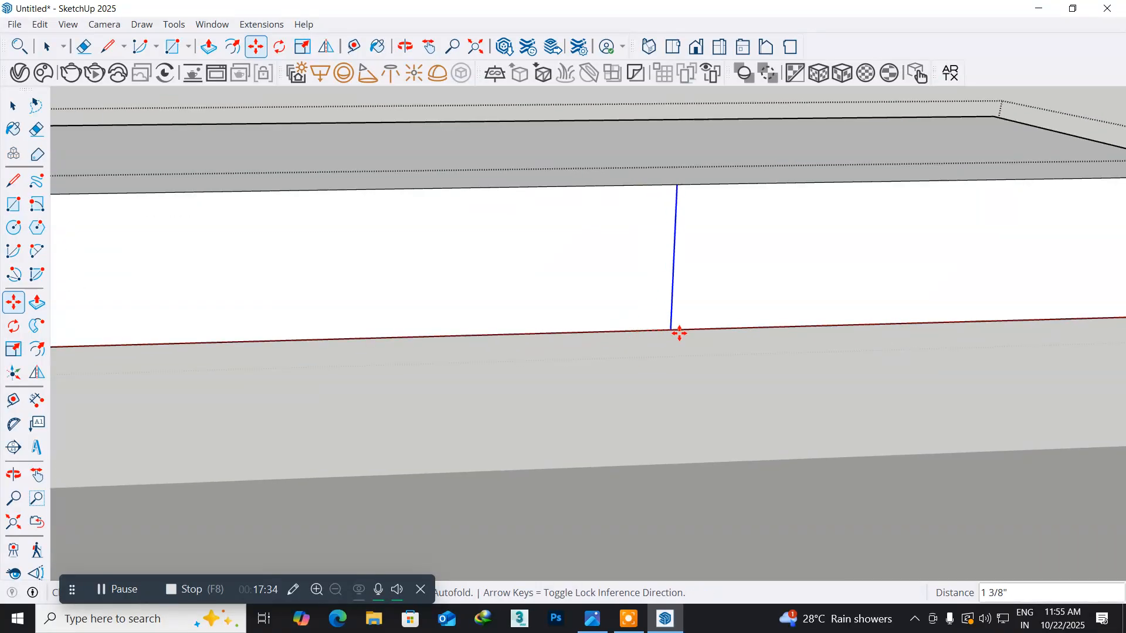
pyautogui.write('4')
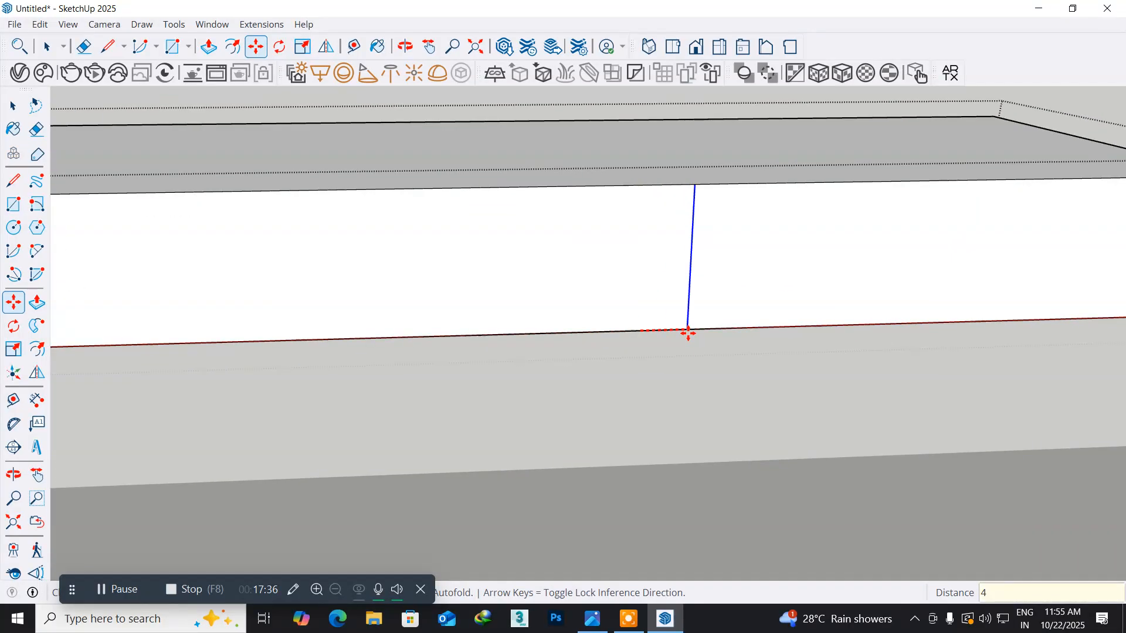
pyautogui.press('Return')
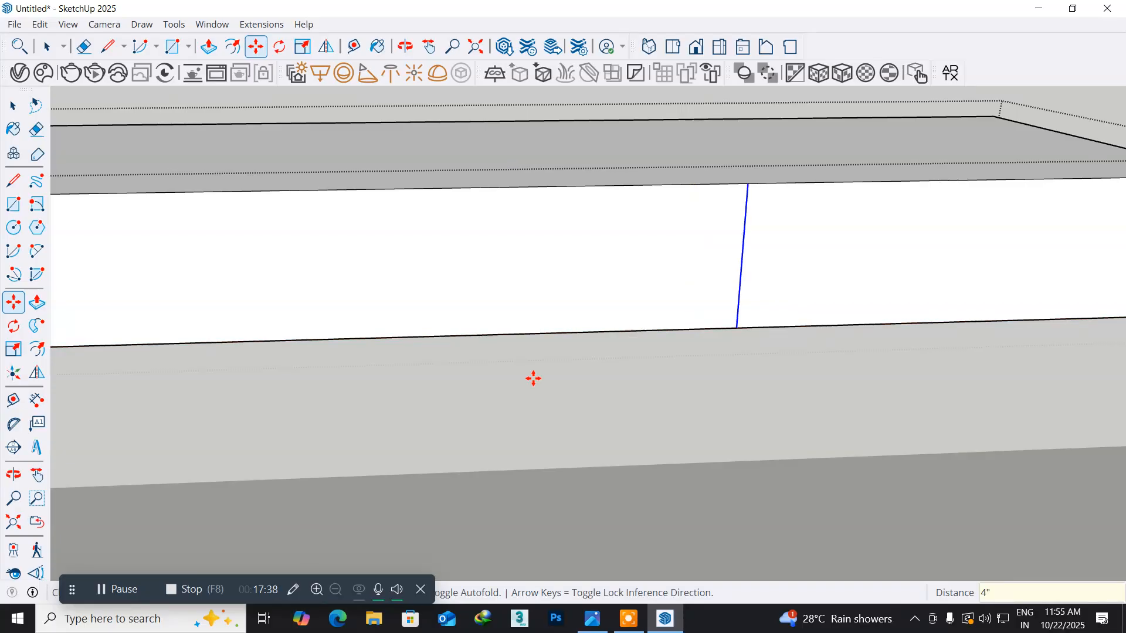
pyautogui.scroll(-3, 533, 379)
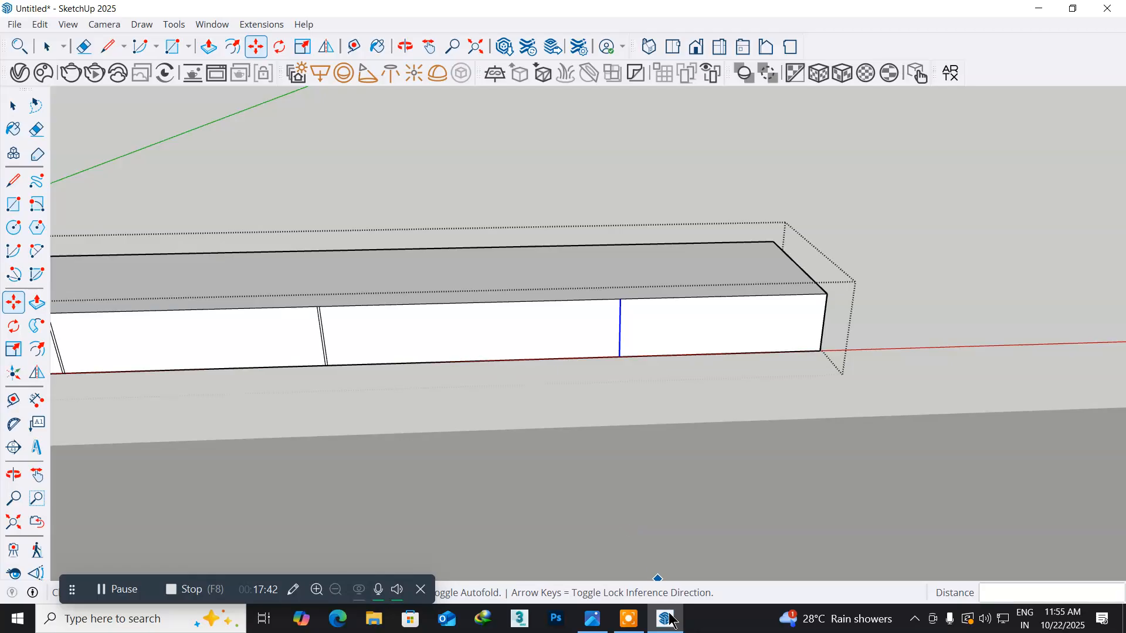
# - Check the open niche's frame and proportions in the reference picture in Photos, and switch back to SketchUp
pyautogui.click(592, 619)
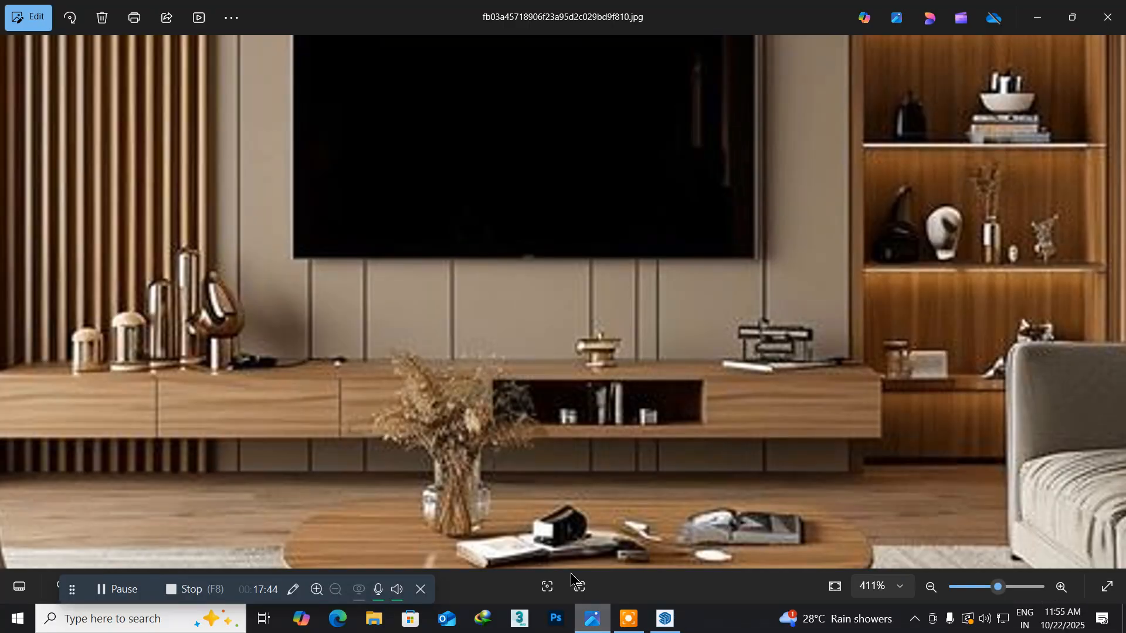
pyautogui.scroll(4, 652, 409)
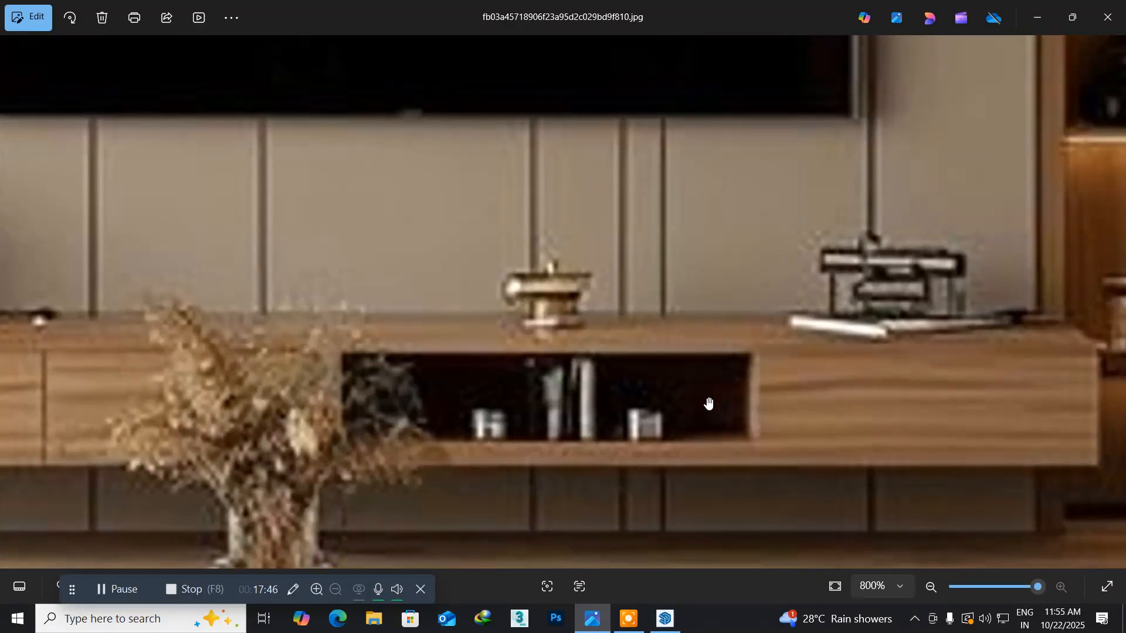
pyautogui.scroll(-6, 667, 499)
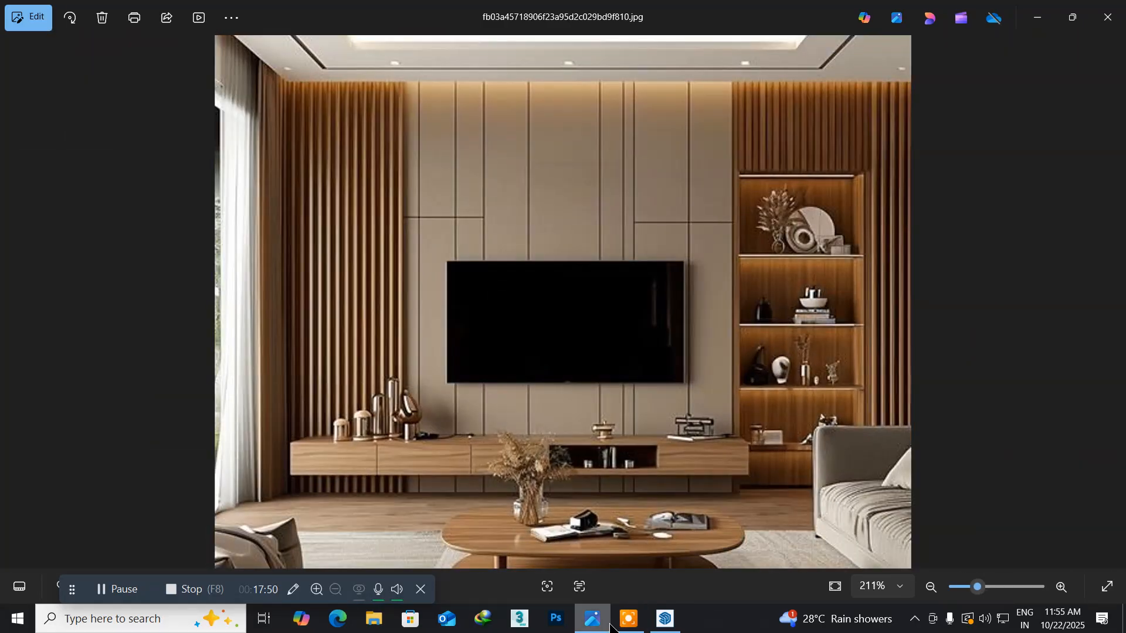
pyautogui.click(664, 619)
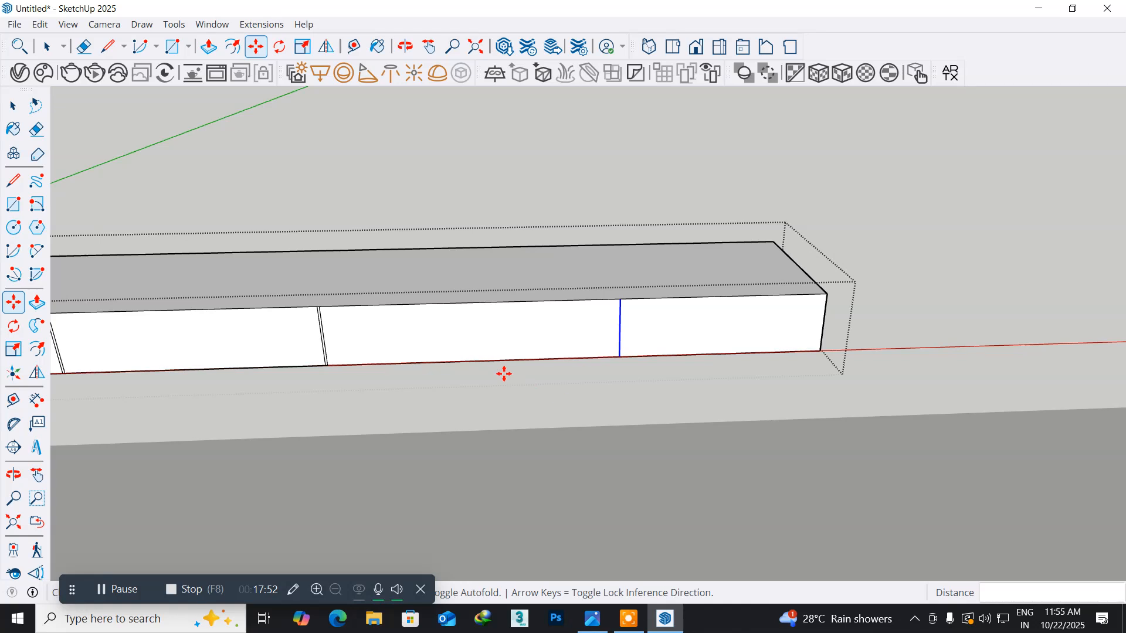
# - Try to offset the outline of the wide niche face between the third groove and last divider inward by 1"
pyautogui.scroll(3, 481, 353)
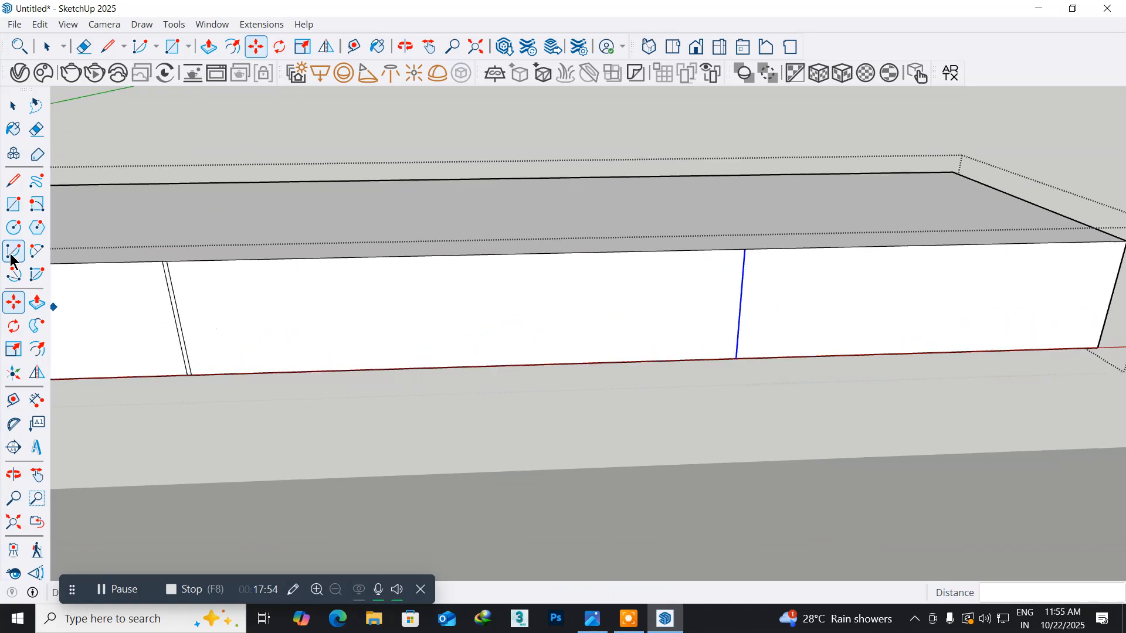
pyautogui.click(47, 351)
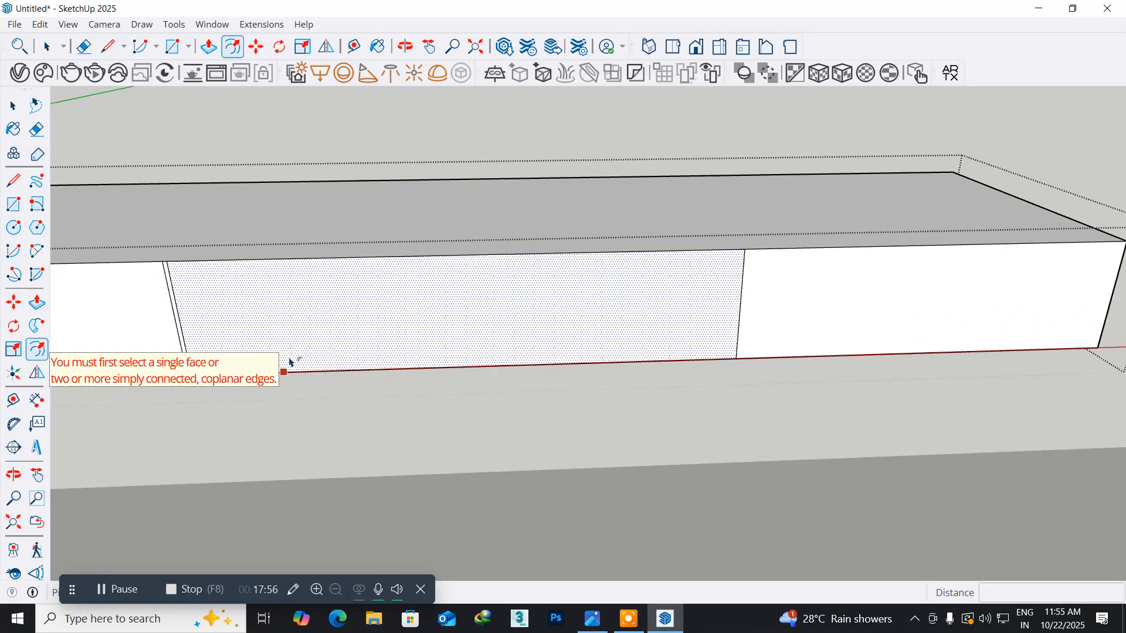
pyautogui.click(293, 368)
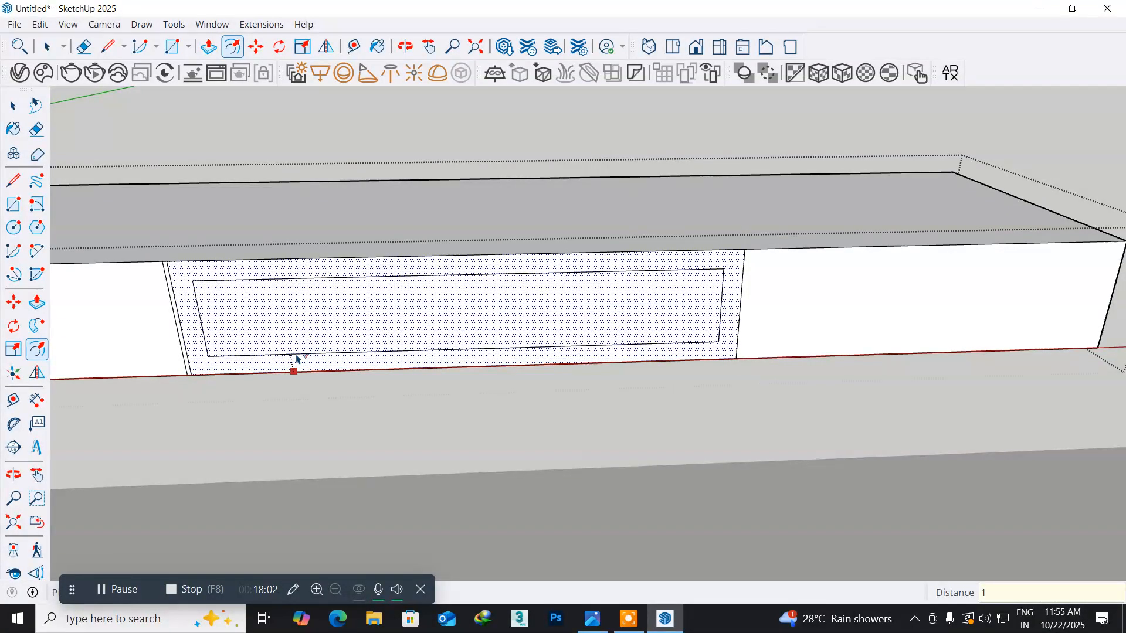
pyautogui.click(296, 359)
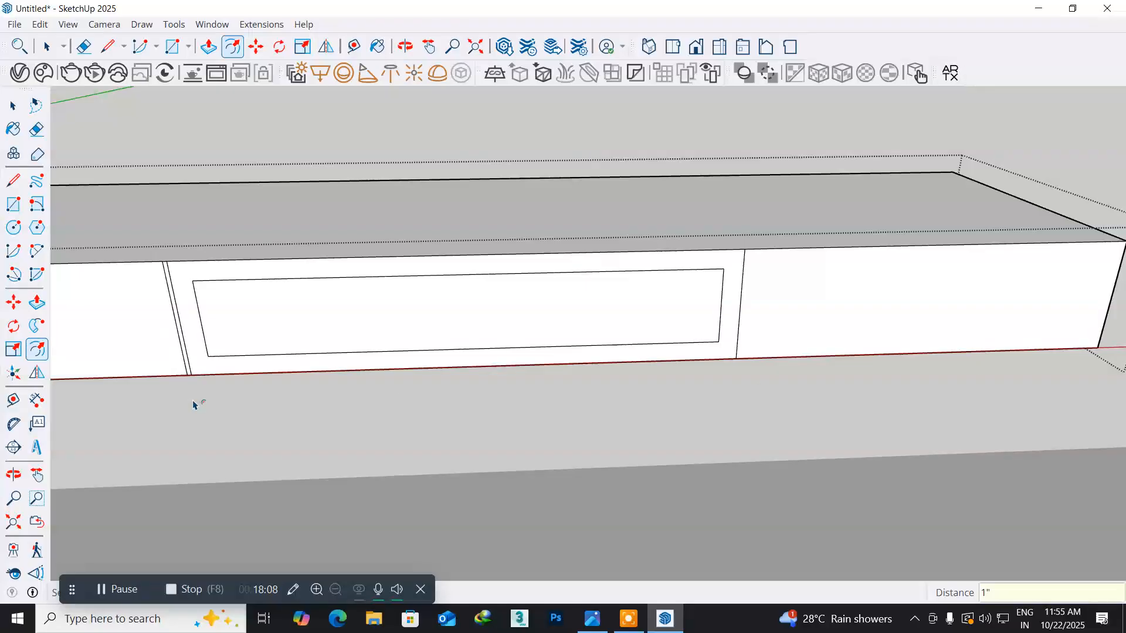
pyautogui.hotkey('ctrl', 'z')
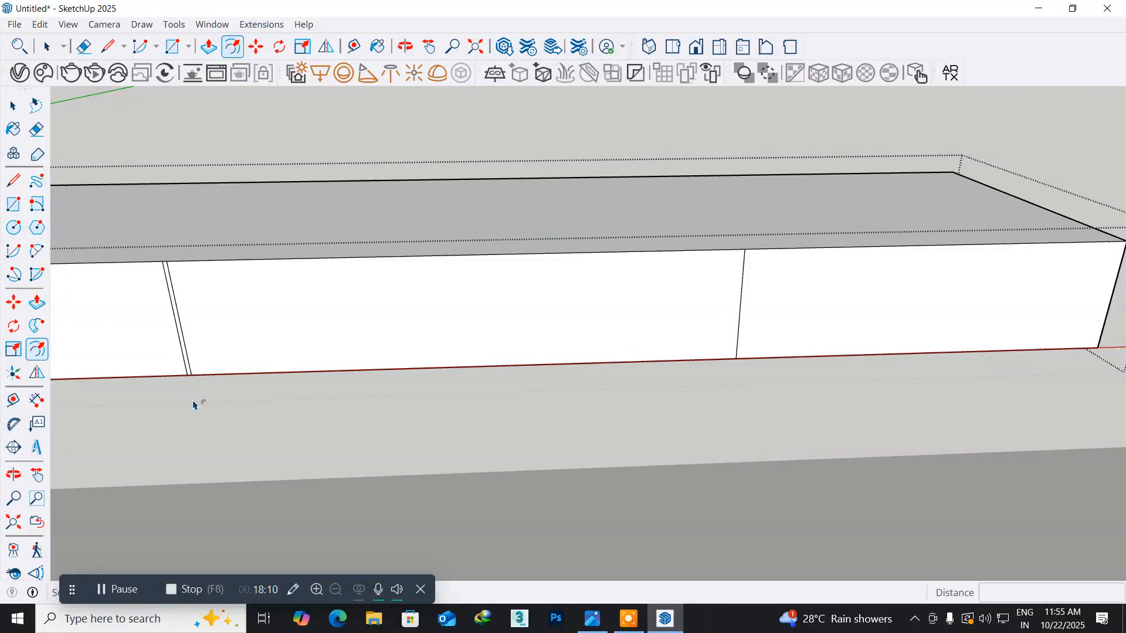
# - Offset the outline of the wide niche face between the third groove and last divider inward by 0.5"
pyautogui.click(269, 371)
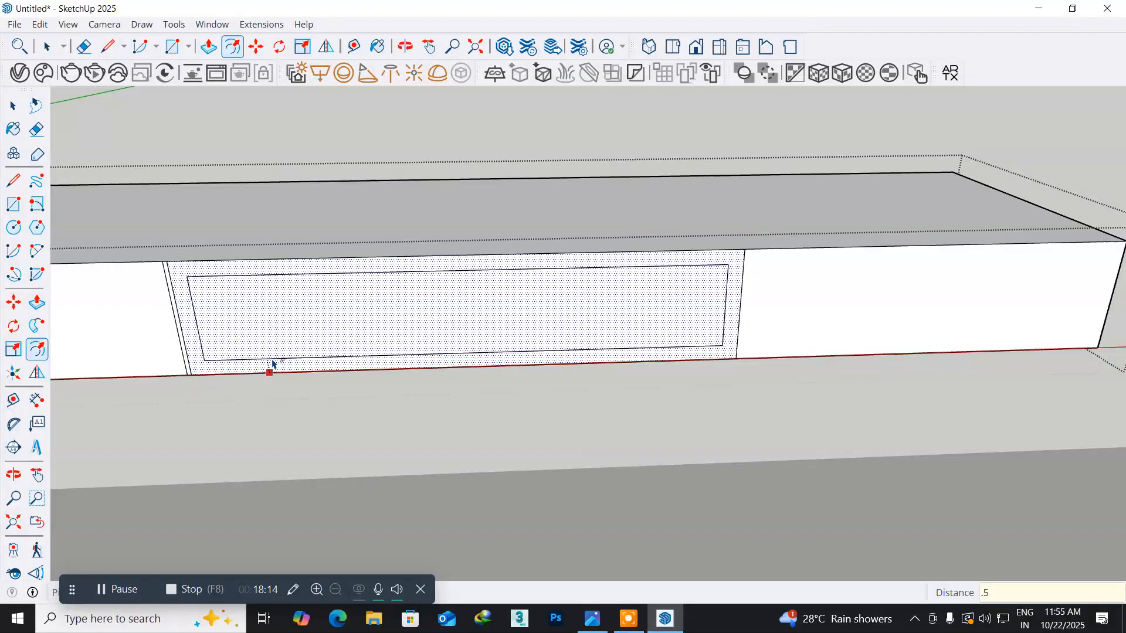
pyautogui.click(272, 363)
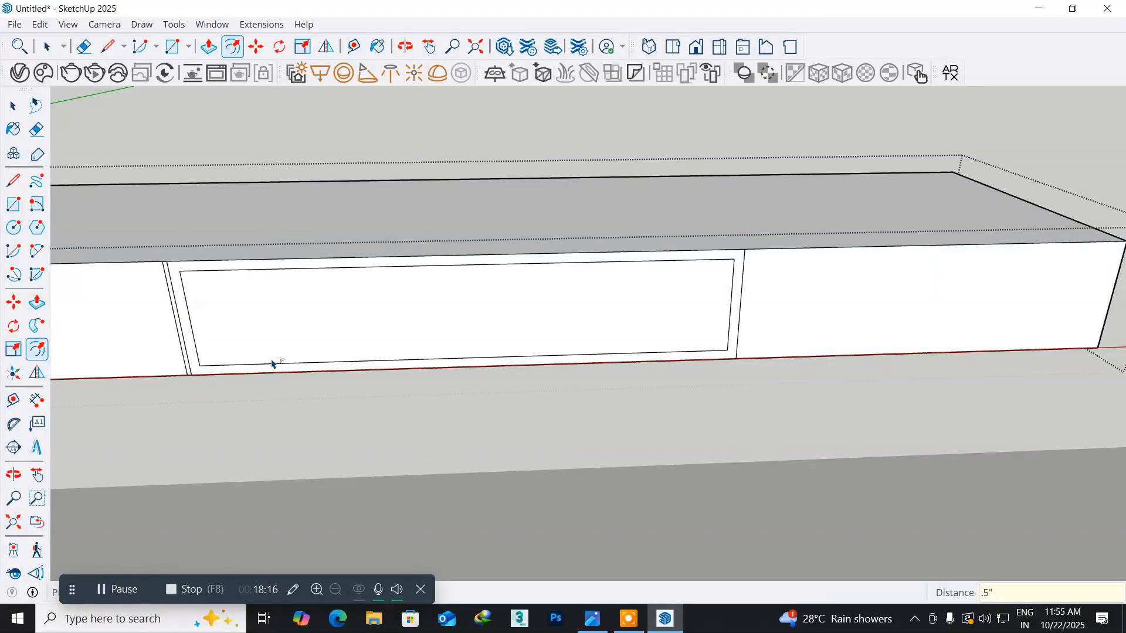
pyautogui.click(207, 352)
# - Push the inner rectangle of the niche face 1'5" into the TV unit to hollow out the open niche
pyautogui.moveTo(218, 350); pyautogui.dragTo(271, 362, button='middle')
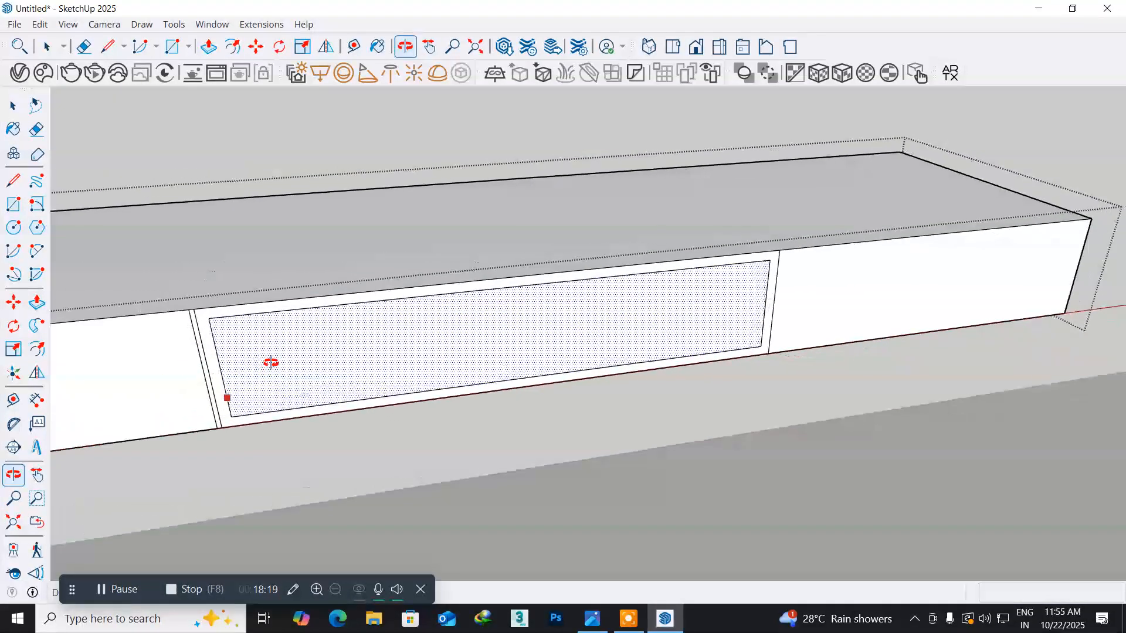
pyautogui.click(37, 302)
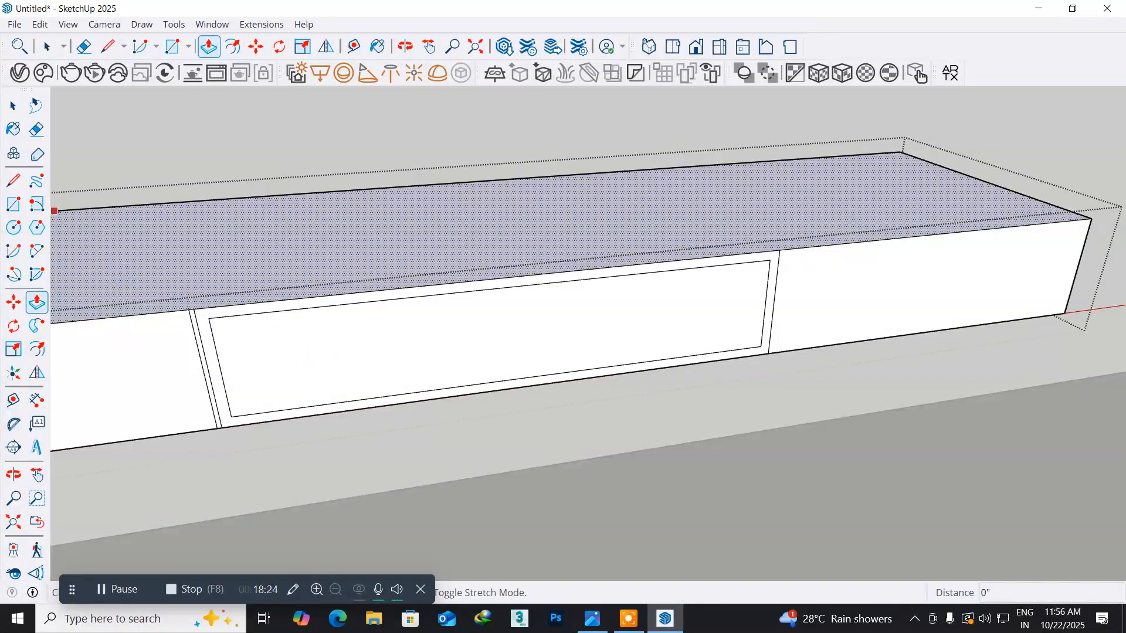
pyautogui.press('space')
pyautogui.click(368, 340)
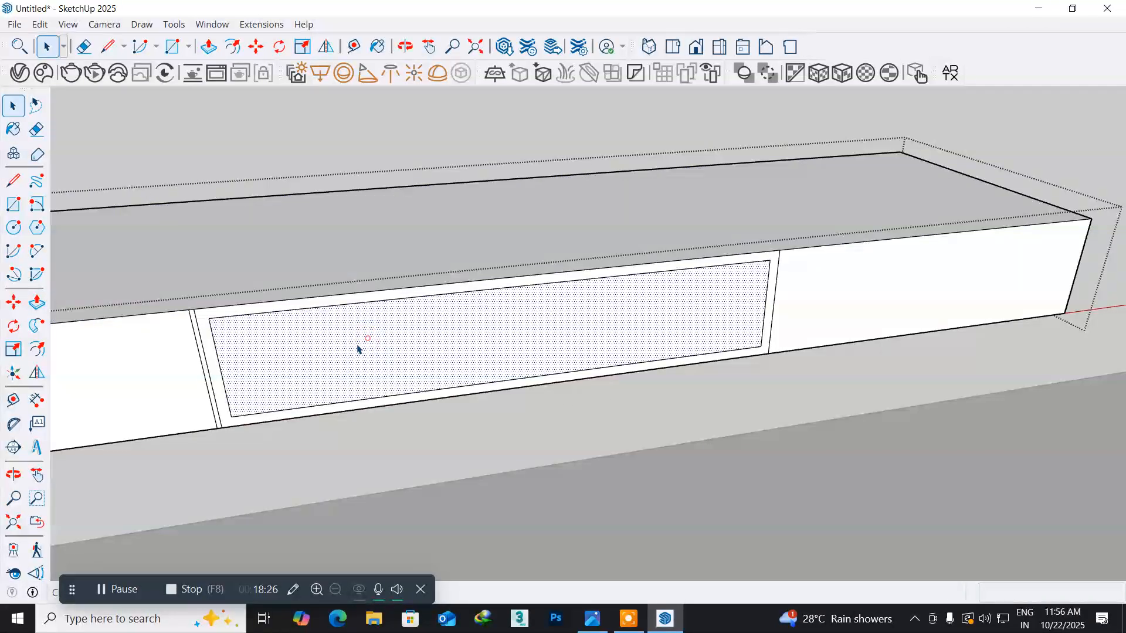
pyautogui.click(37, 302)
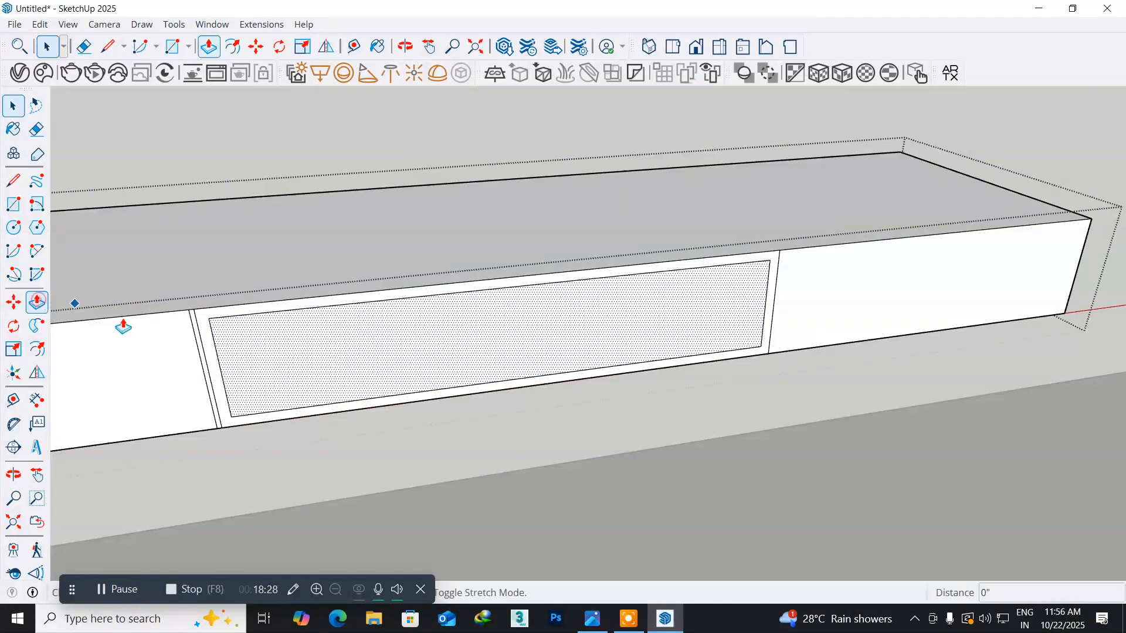
pyautogui.click(340, 372)
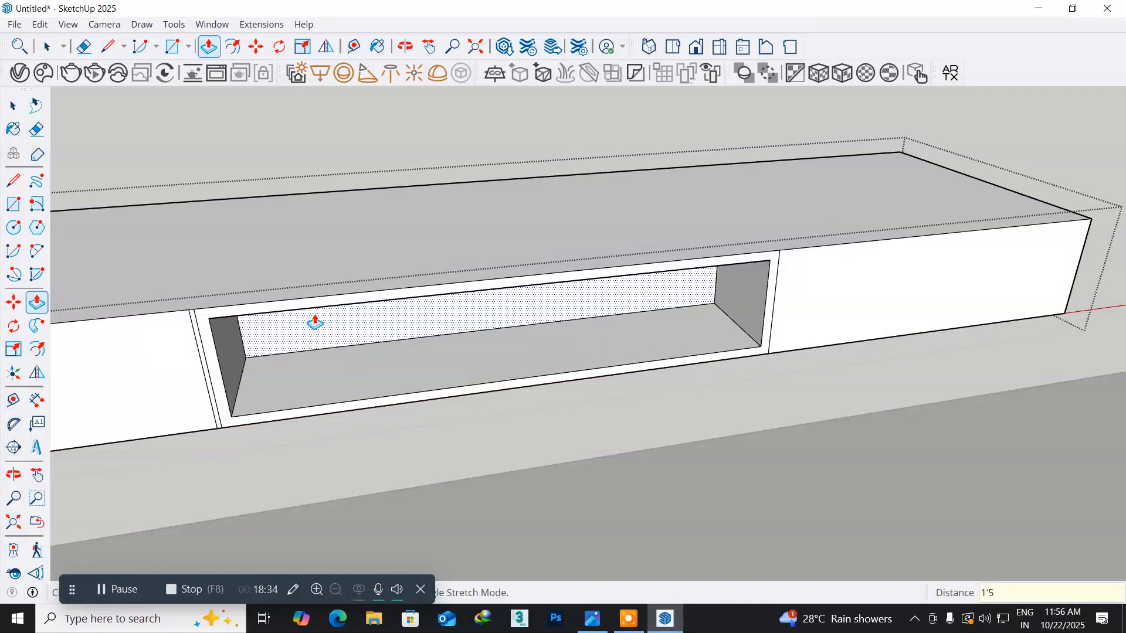
pyautogui.write('1\'5"')
pyautogui.press('Return')
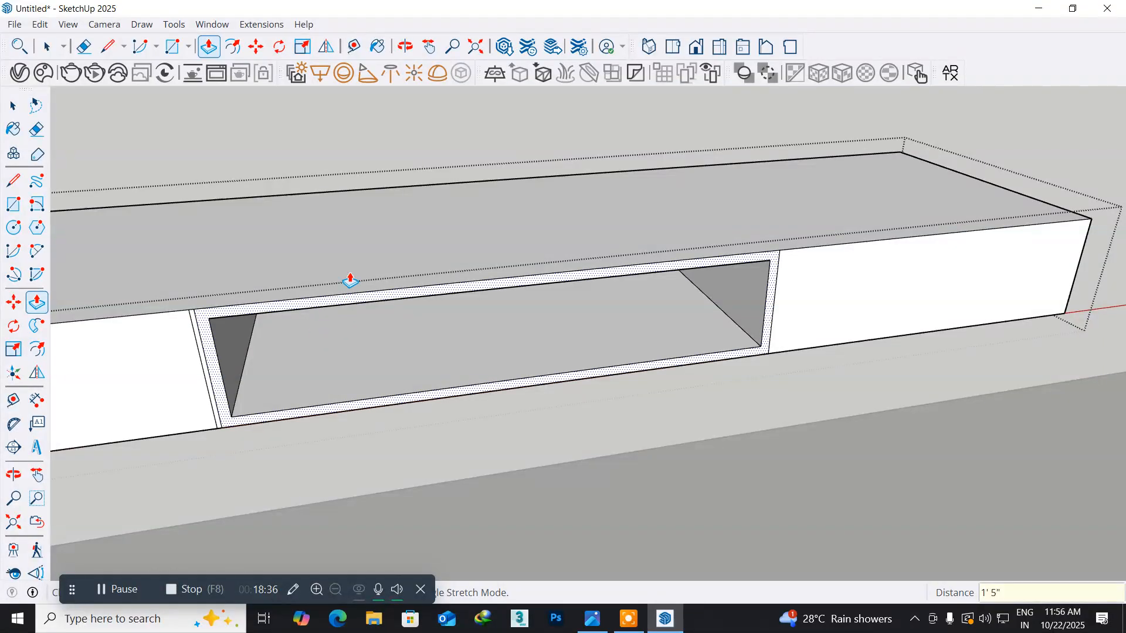
# - Pull the drawer front between the open niche and the TV unit's right end outward by 0.5"
pyautogui.moveTo(325, 371); pyautogui.dragTo(291, 296, button='middle')
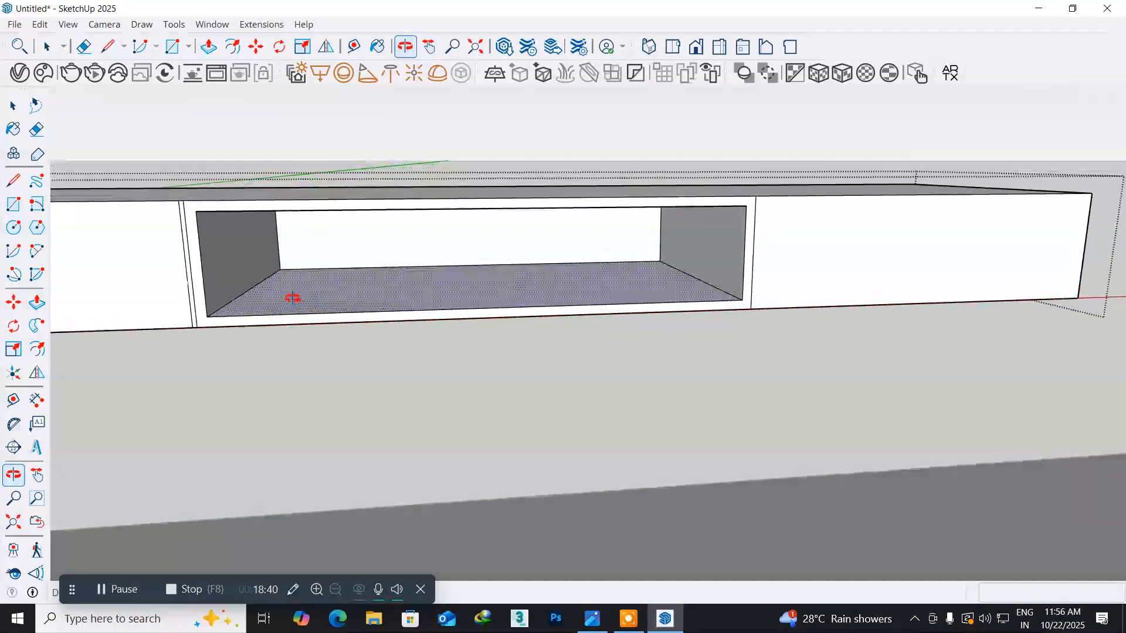
pyautogui.scroll(-6, 303, 301)
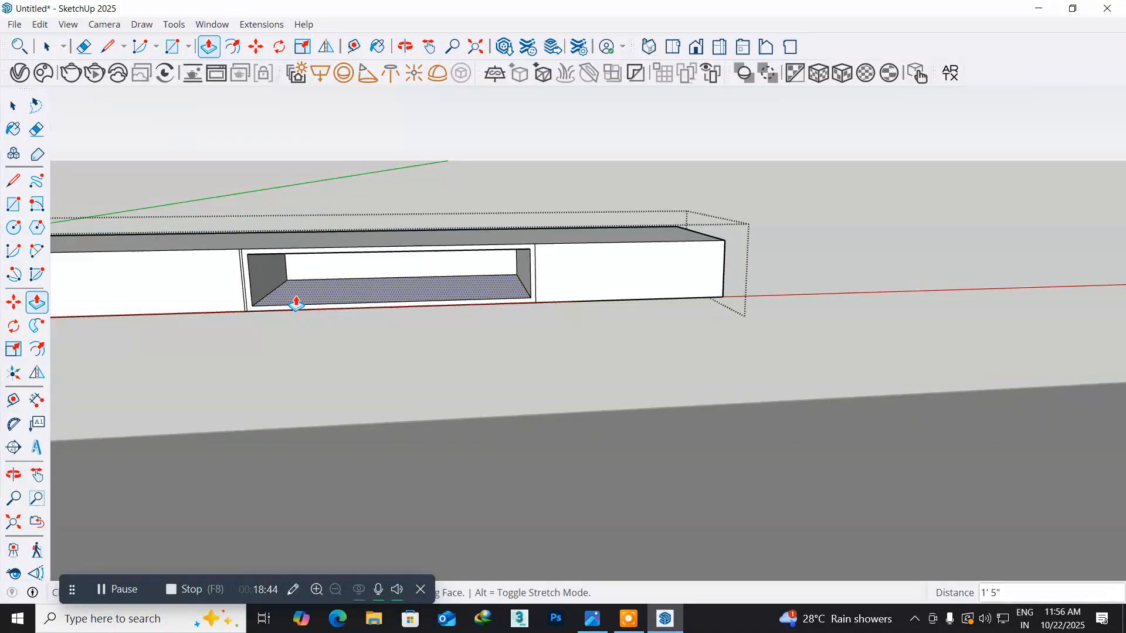
pyautogui.moveTo(395, 299); pyautogui.dragTo(233, 320, button='middle')
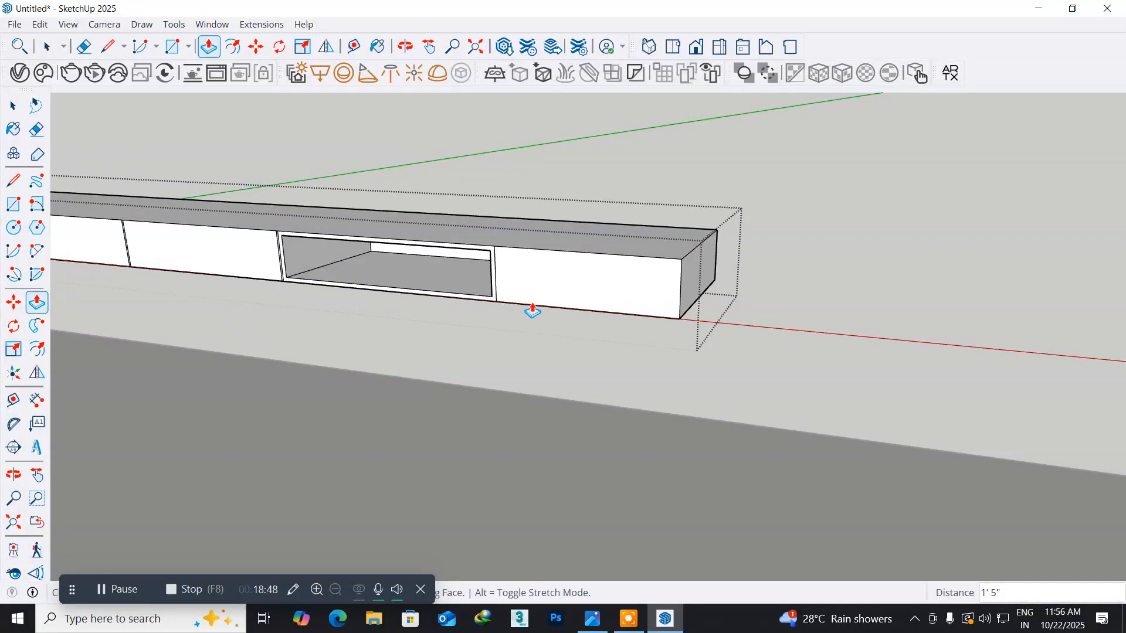
pyautogui.scroll(4, 606, 293)
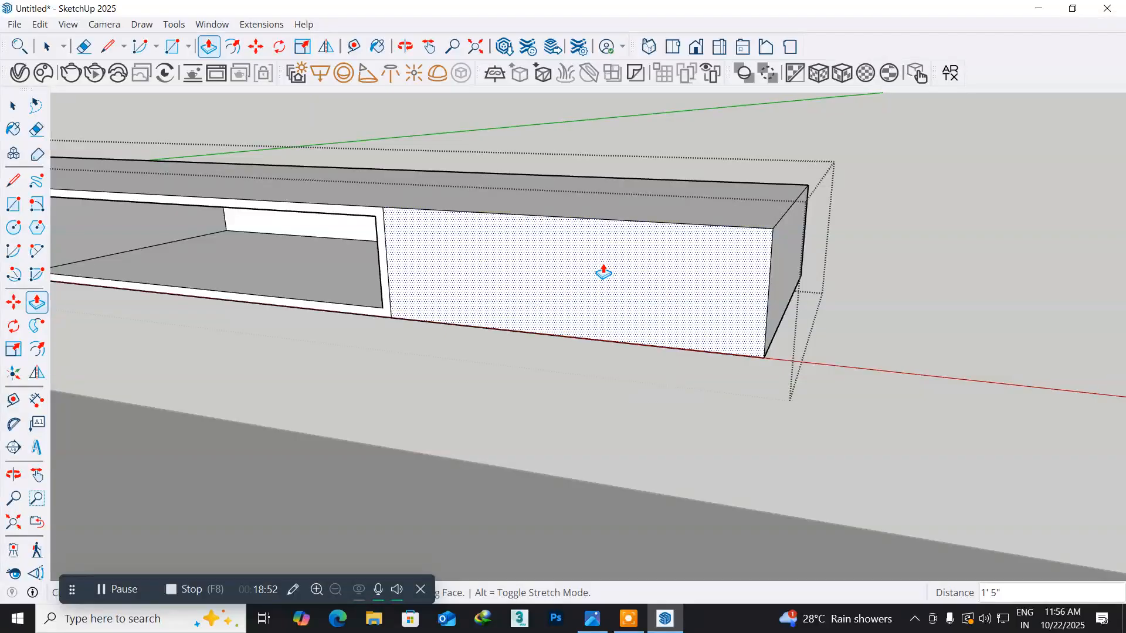
pyautogui.click(602, 274)
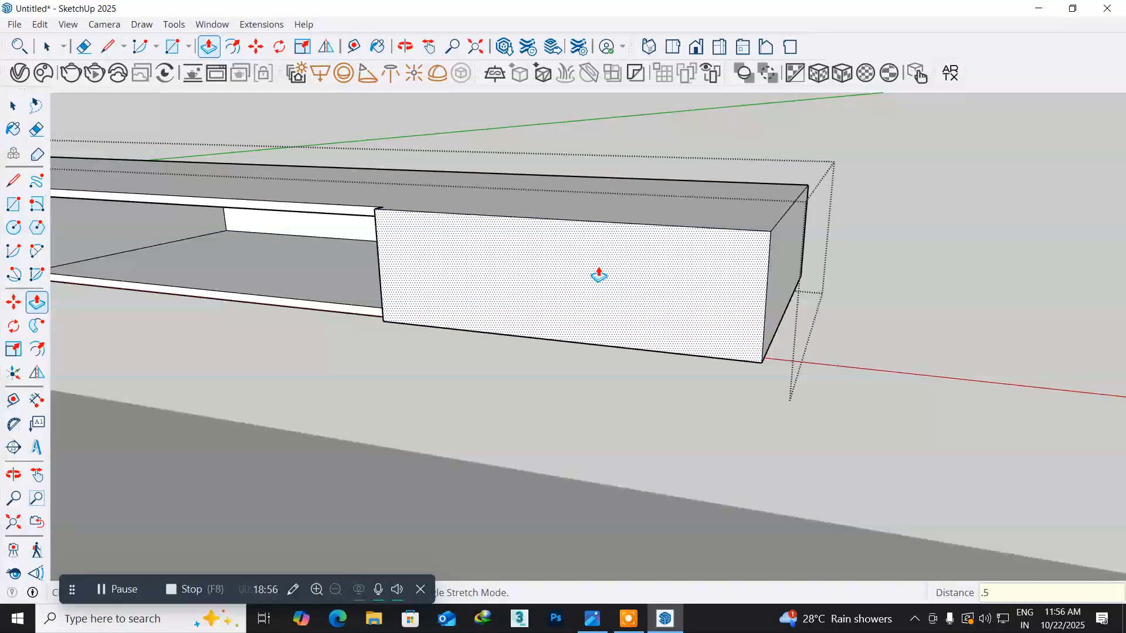
pyautogui.press('Return')
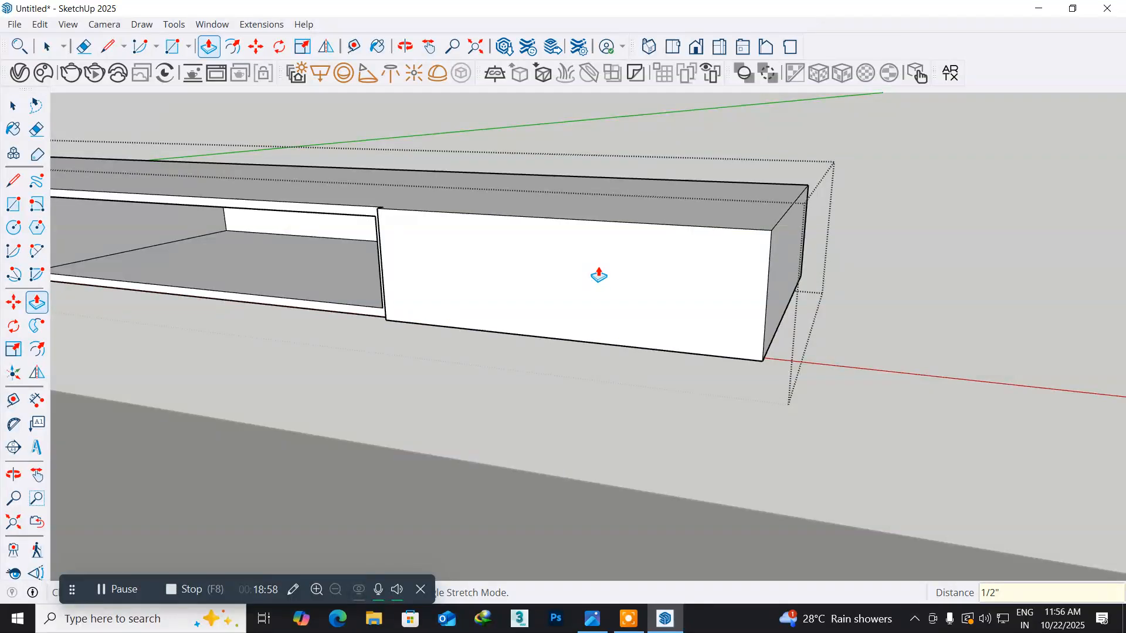
# - Pull the three drawer fronts left of the open niche outward by the same 0.5", leaving the grooves recessed
pyautogui.moveTo(598, 303); pyautogui.dragTo(757, 395, button='middle')
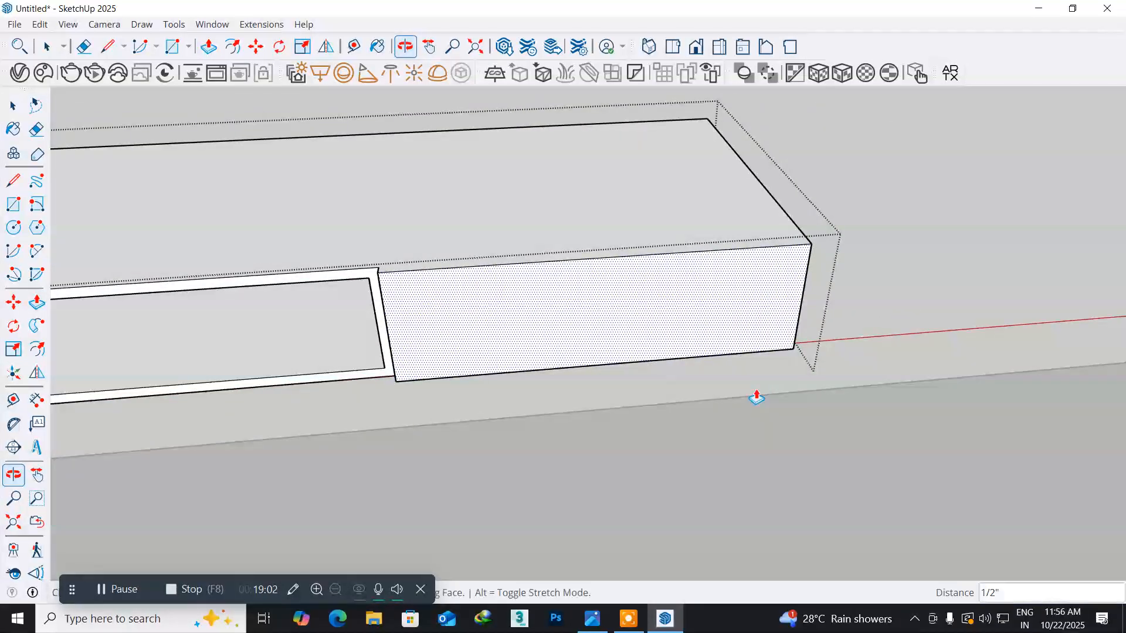
pyautogui.moveTo(241, 489); pyautogui.dragTo(774, 392, button='middle')
pyautogui.keyDown('shift'); pyautogui.moveTo(164, 405); pyautogui.dragTo(530, 425, button='middle'); pyautogui.keyUp('shift')
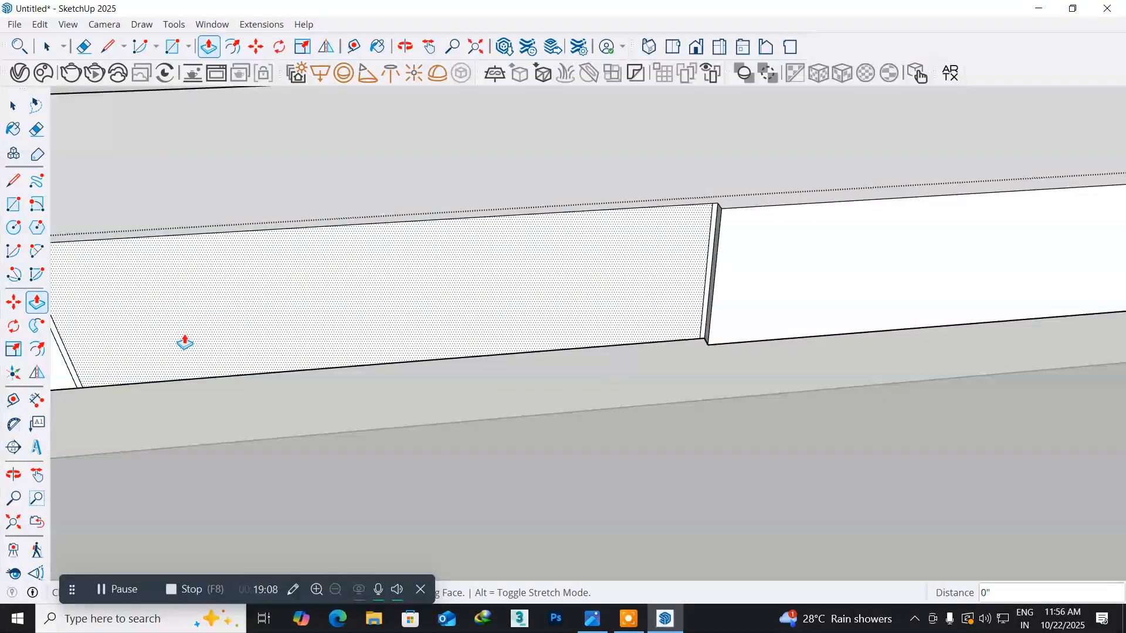
pyautogui.keyDown('shift'); pyautogui.moveTo(269, 493); pyautogui.dragTo(630, 424, button='middle'); pyautogui.keyUp('shift')
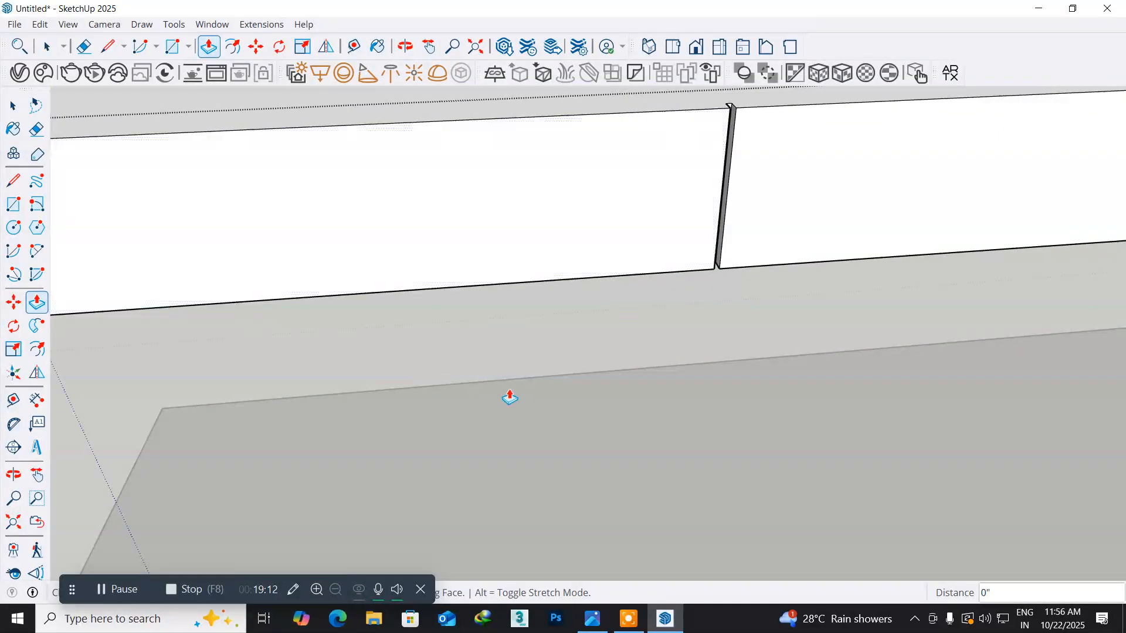
pyautogui.scroll(-4, 504, 396)
pyautogui.scroll(-4, 511, 396)
pyautogui.keyDown('shift'); pyautogui.moveTo(696, 442); pyautogui.dragTo(301, 422, button='middle'); pyautogui.keyUp('shift')
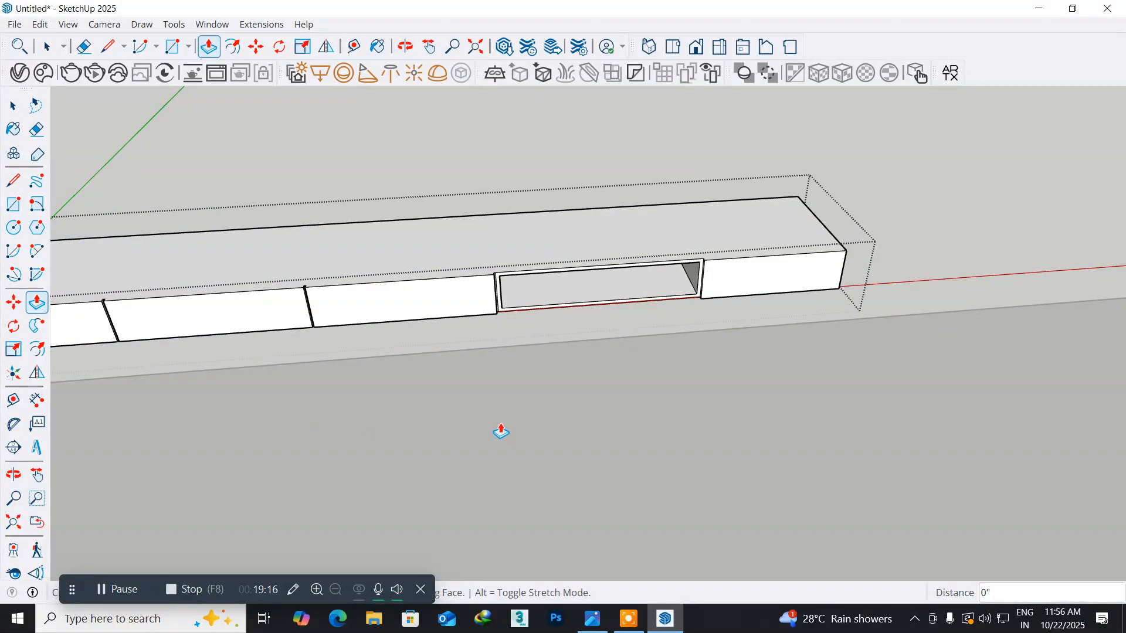
pyautogui.moveTo(500, 422); pyautogui.dragTo(460, 405, button='middle')
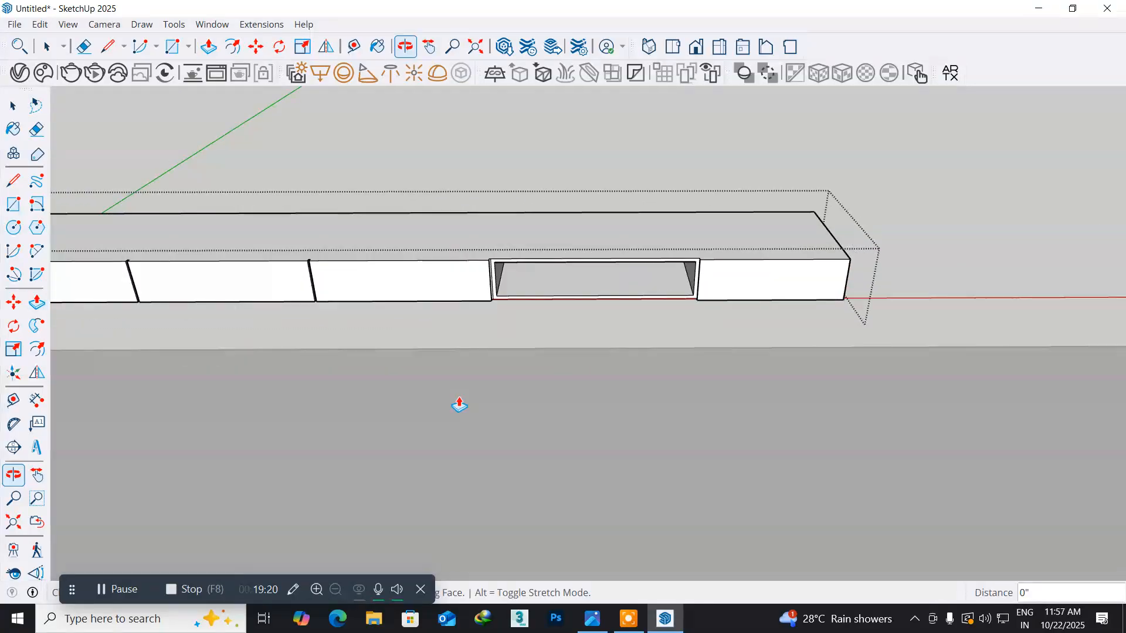
# - Finish editing the TV unit and close its group
pyautogui.click(14, 106)
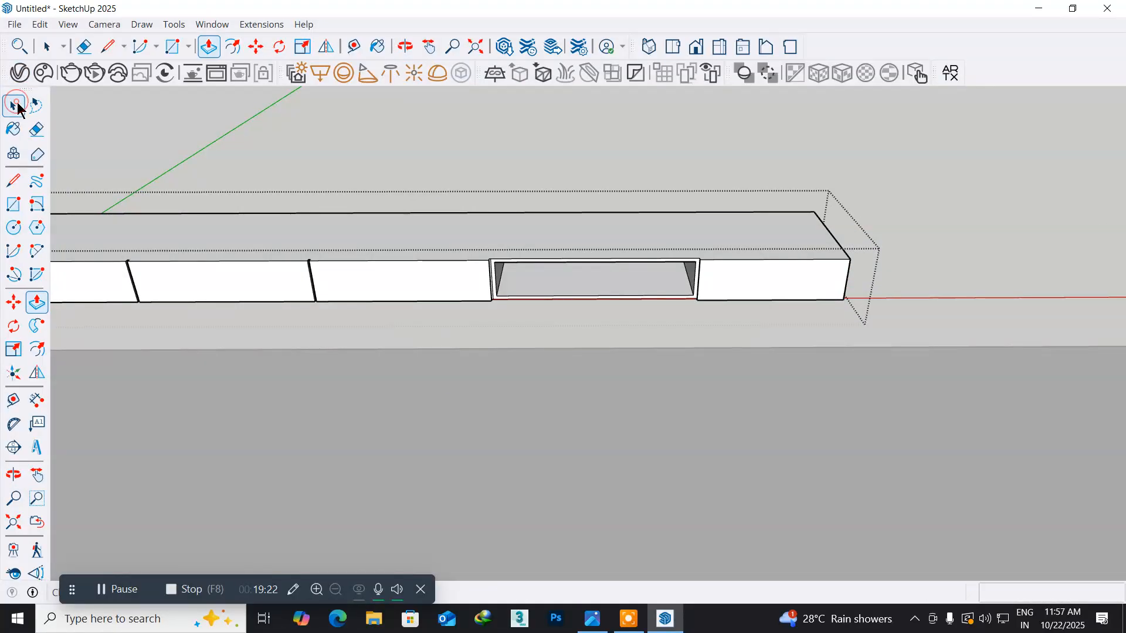
pyautogui.rightClick(177, 125)
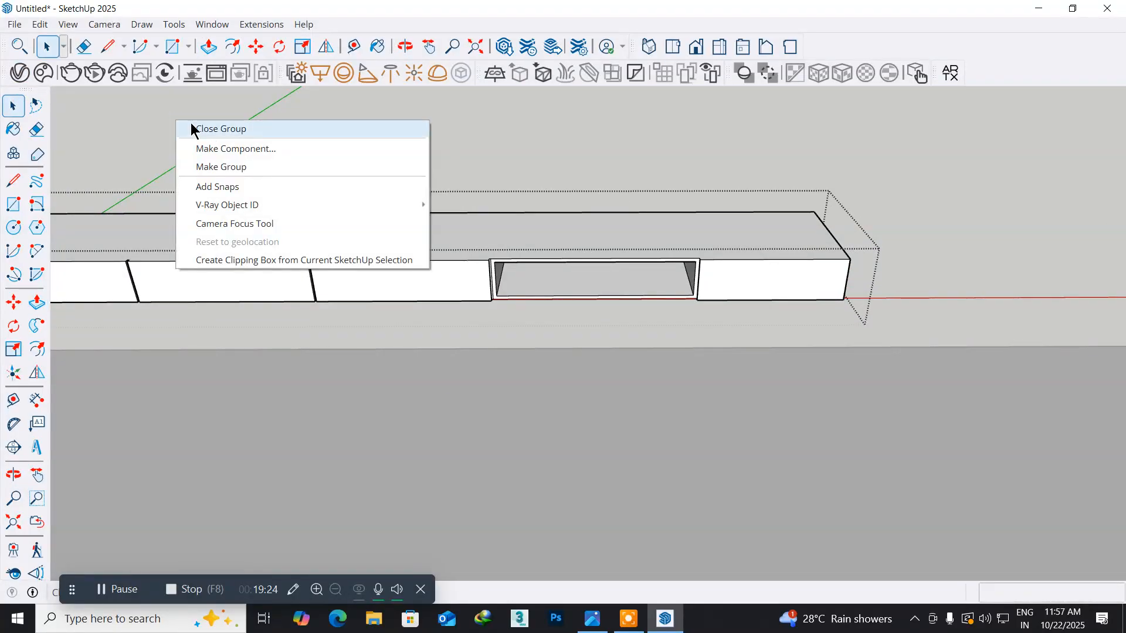
pyautogui.click(194, 128)
pyautogui.scroll(-3, 369, 388)
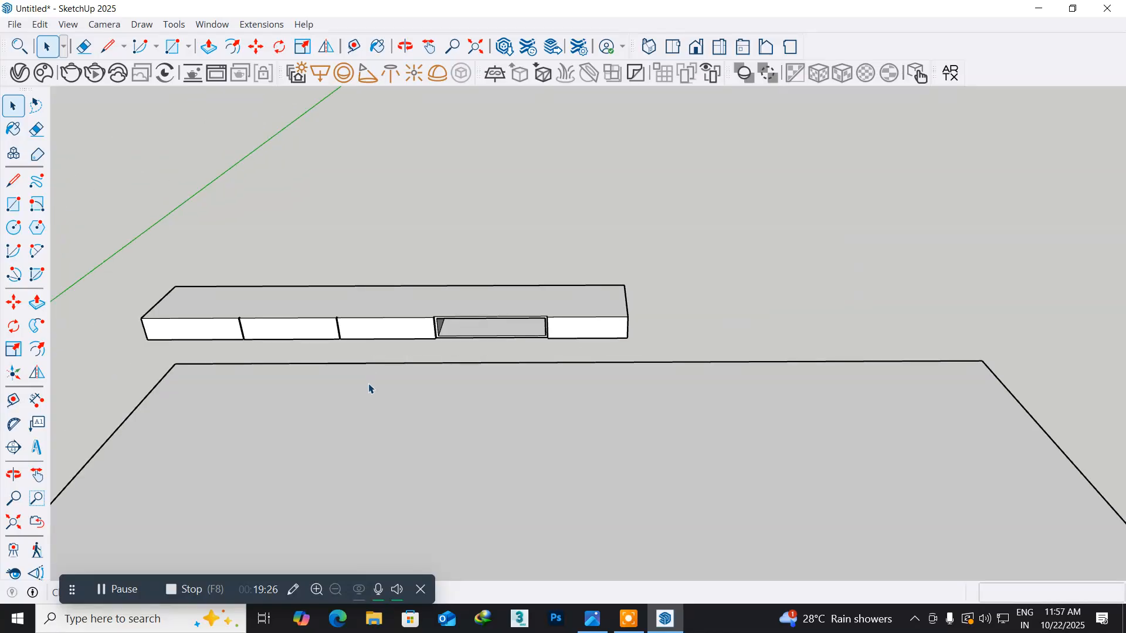
pyautogui.moveTo(270, 486); pyautogui.dragTo(378, 370, button='middle')
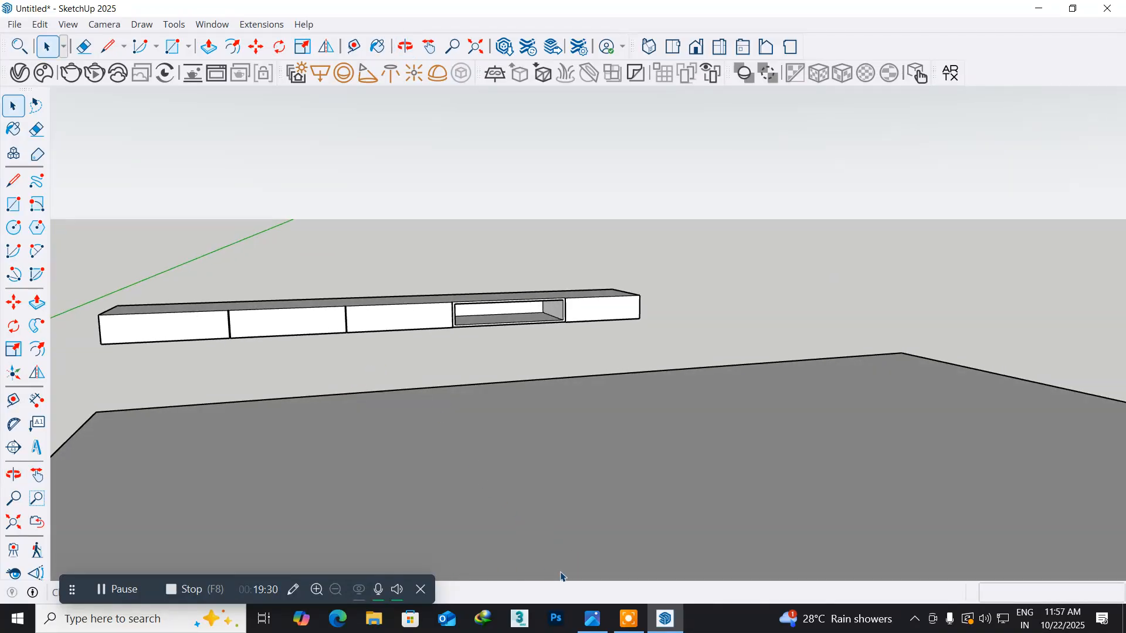
# - Examine the TV unit, wall panel grooves and shelving in the reference picture in Photos, close it, and return to SketchUp
pyautogui.click(669, 623)
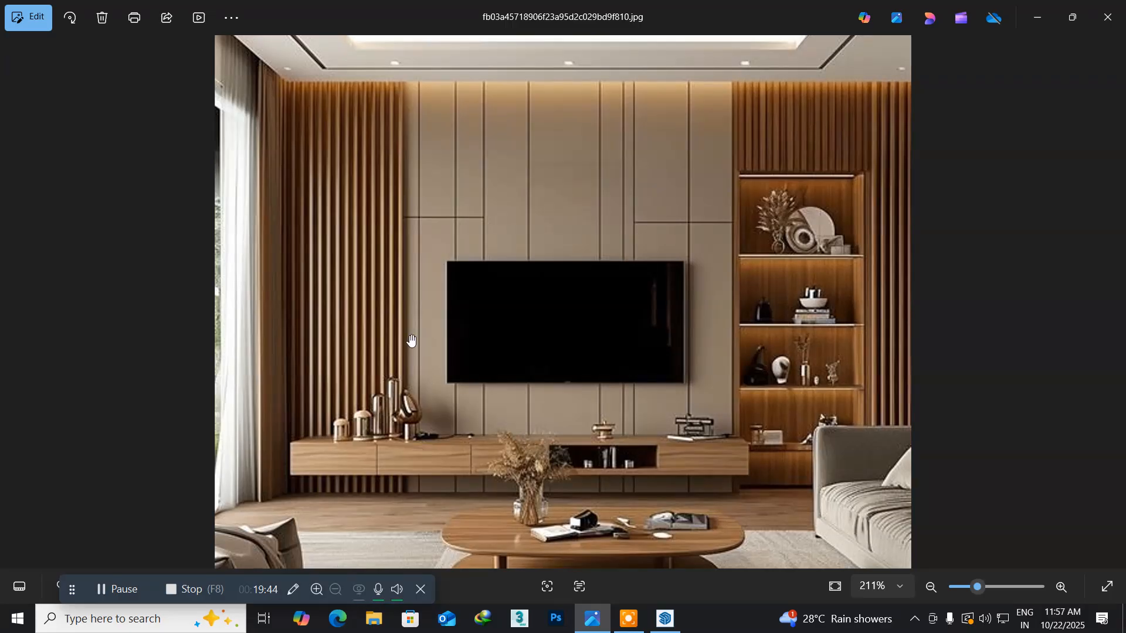
pyautogui.scroll(3, 343, 432)
pyautogui.scroll(1, 342, 432)
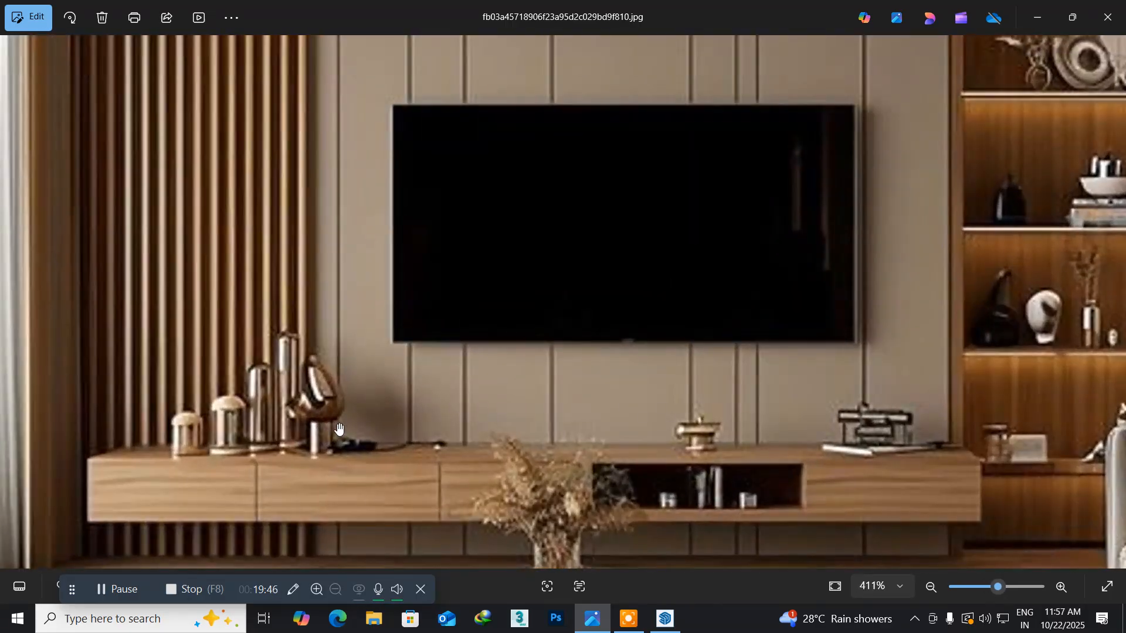
pyautogui.scroll(3, 316, 432)
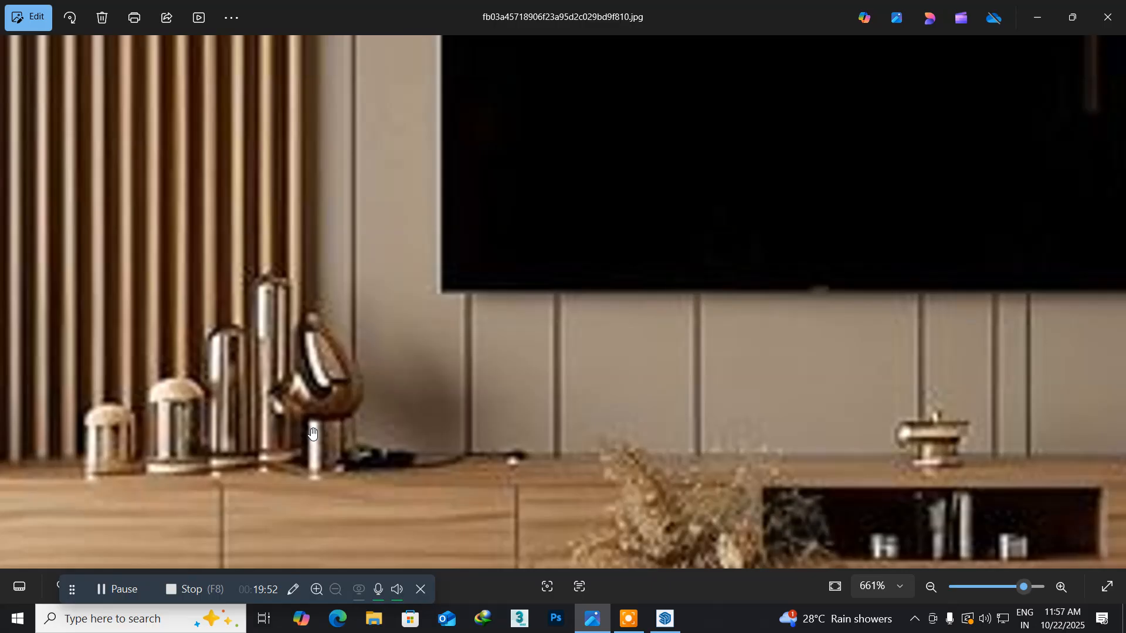
pyautogui.scroll(-2, 313, 434)
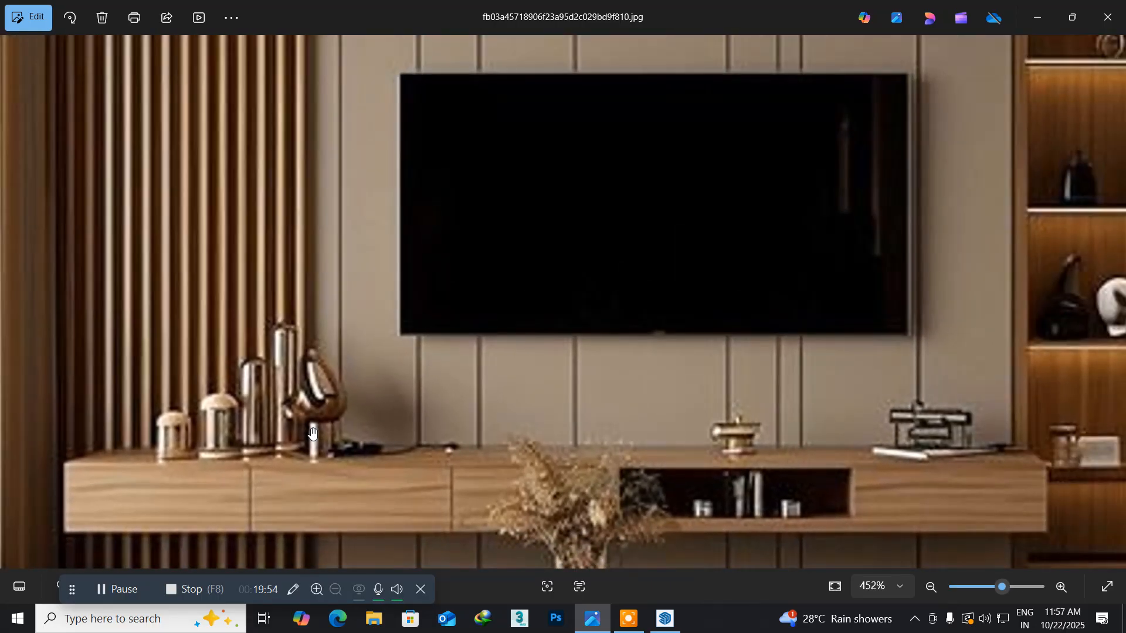
pyautogui.scroll(3, 282, 427)
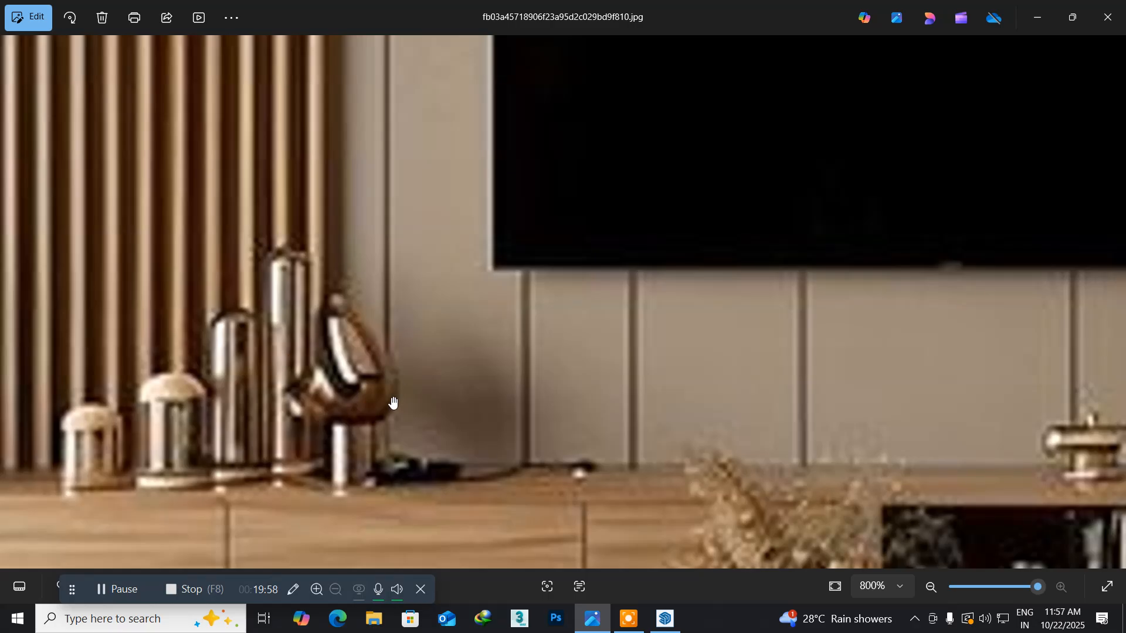
pyautogui.scroll(-2, 398, 420)
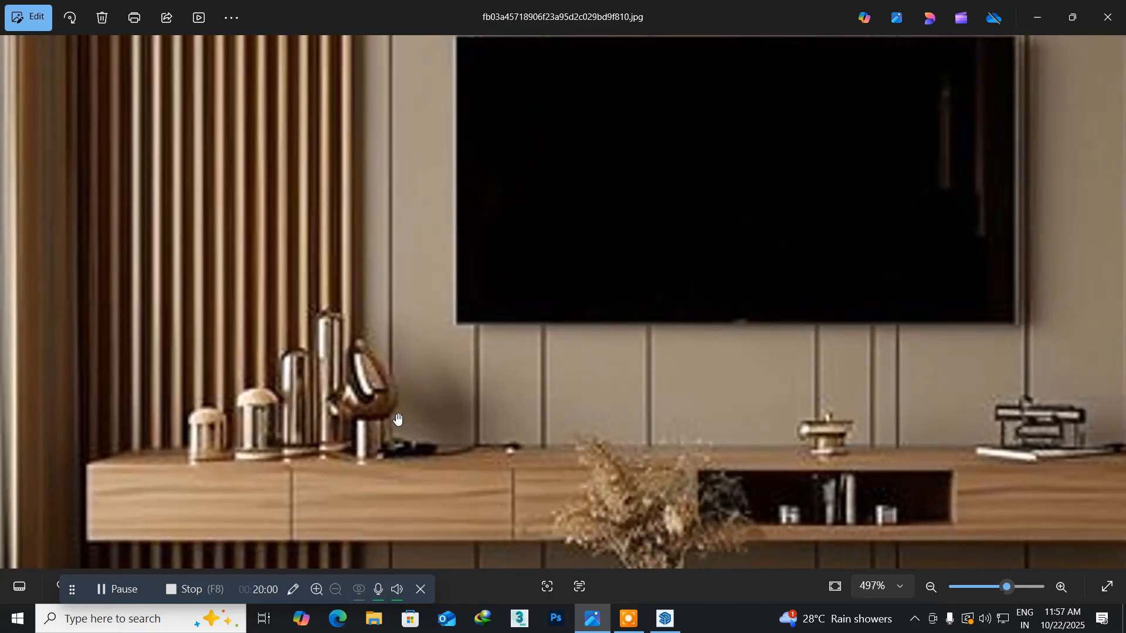
pyautogui.scroll(-2, 398, 420)
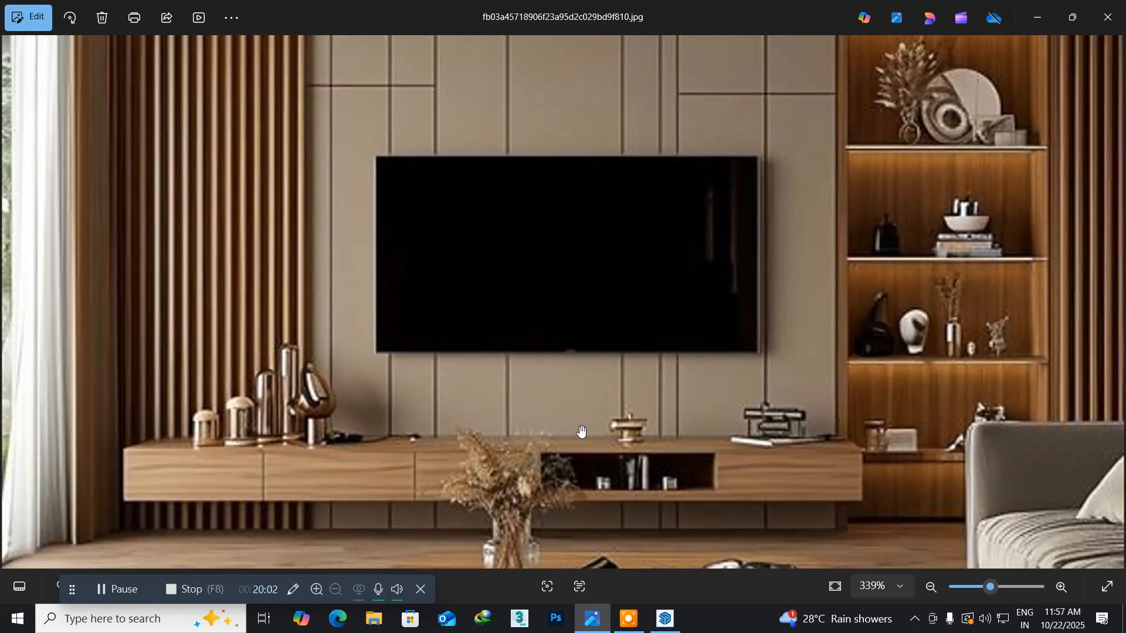
pyautogui.scroll(4, 830, 441)
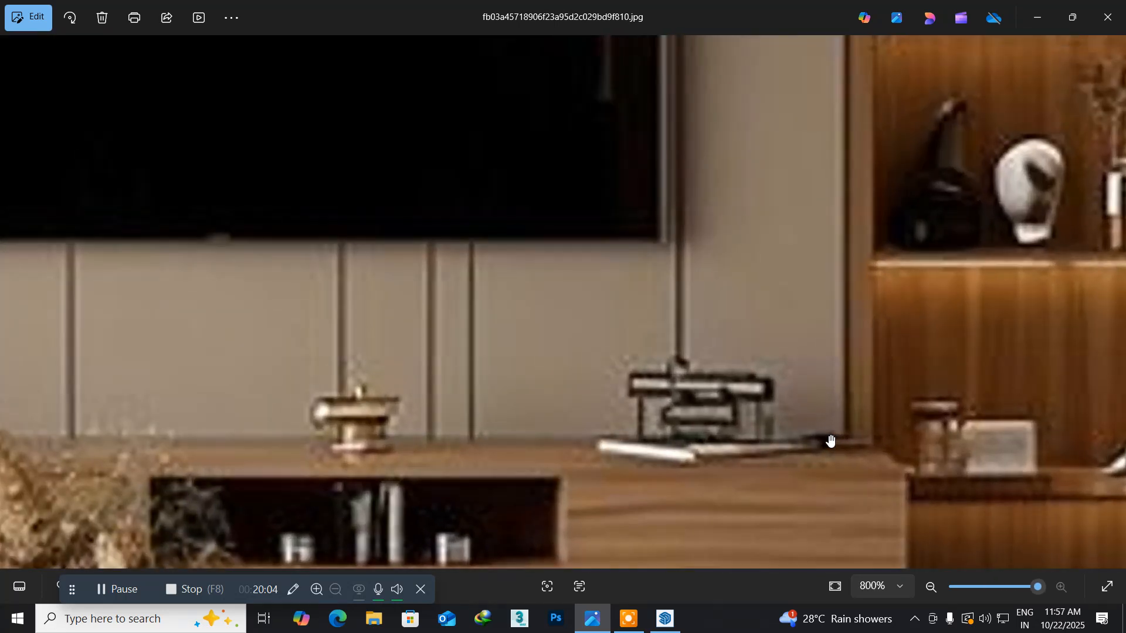
pyautogui.scroll(-3, 830, 441)
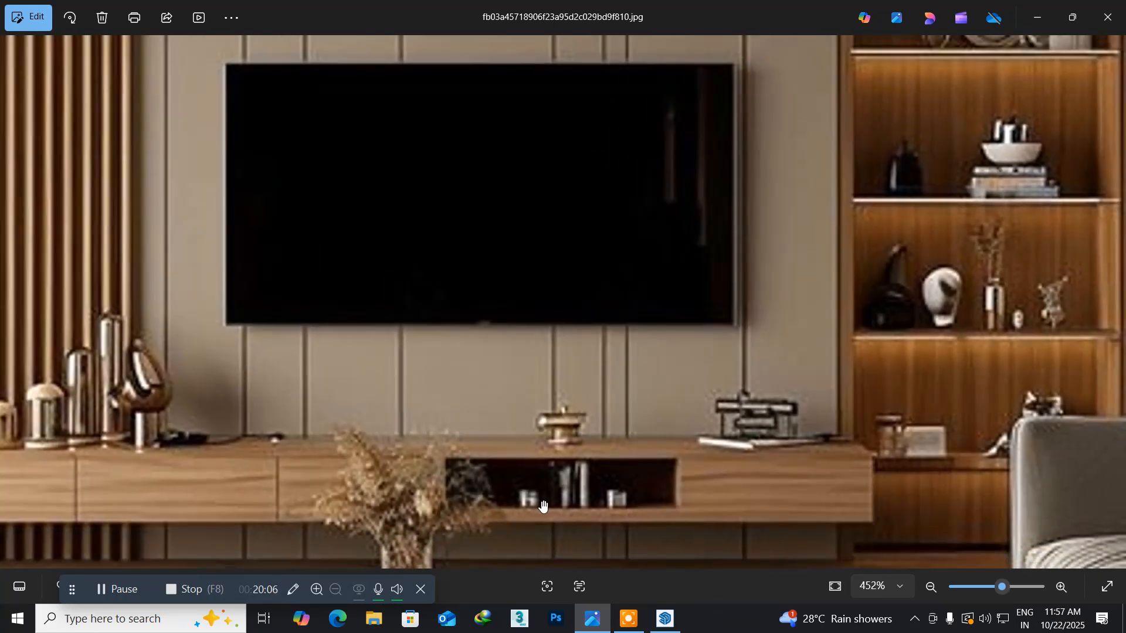
pyautogui.scroll(-3, 563, 499)
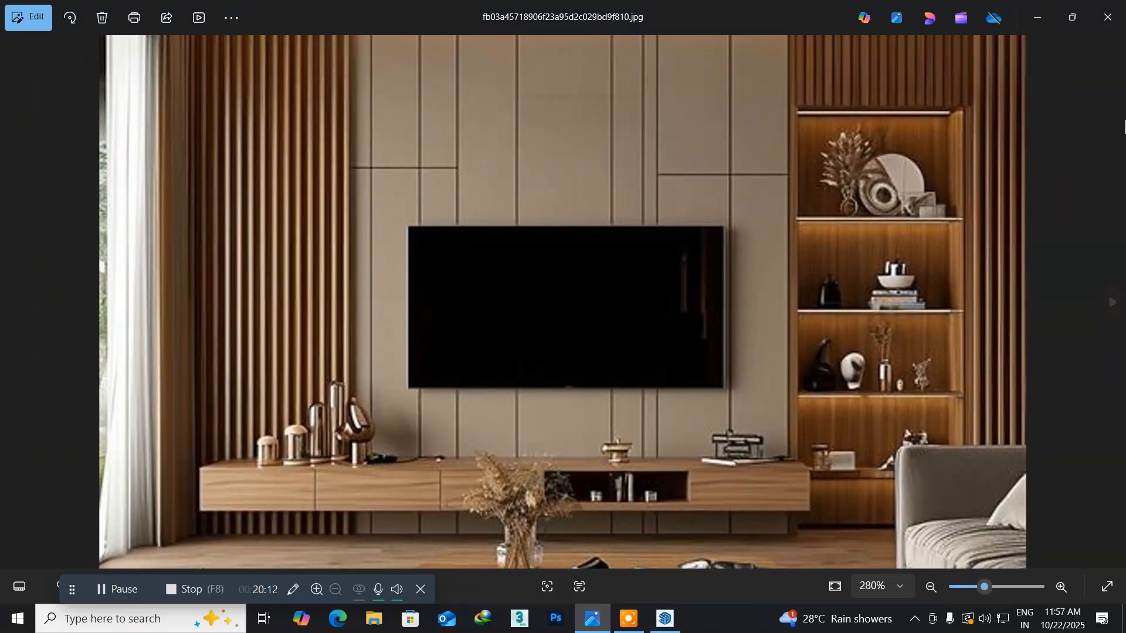
pyautogui.click(1107, 17)
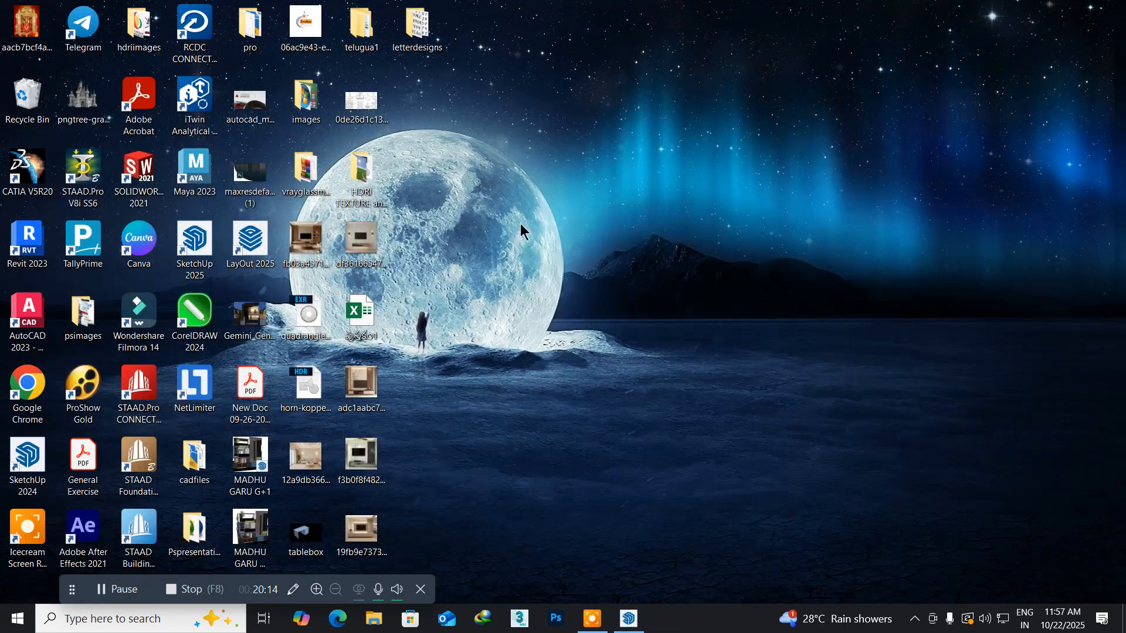
pyautogui.click(628, 619)
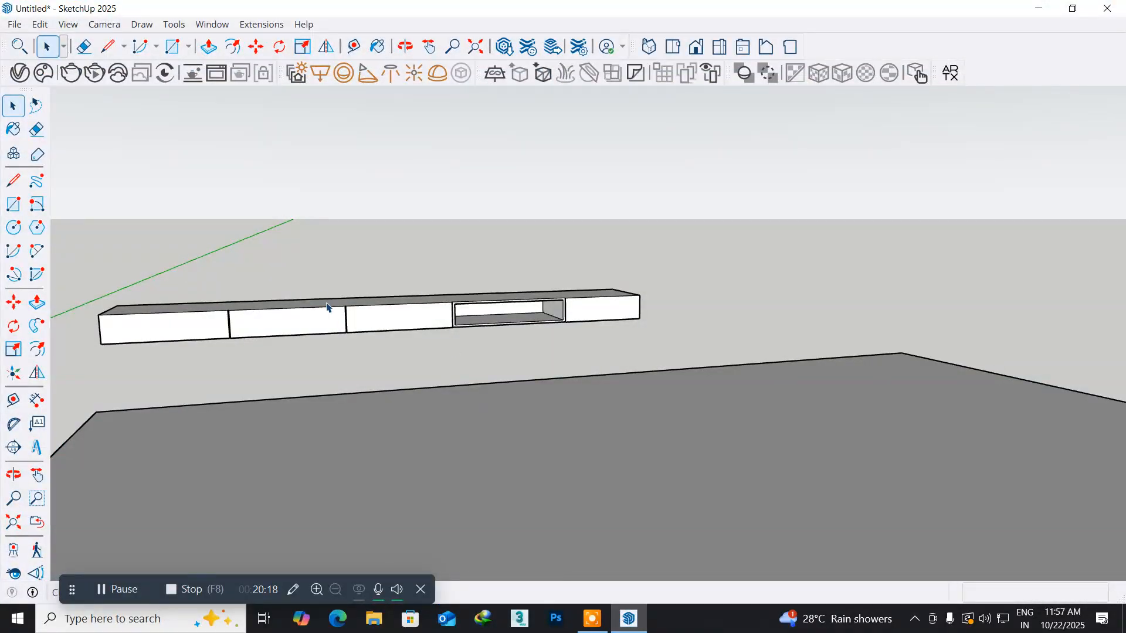
# - Search the 3D Warehouse for "speakers"
pyautogui.moveTo(322, 272); pyautogui.dragTo(355, 382, button='middle')
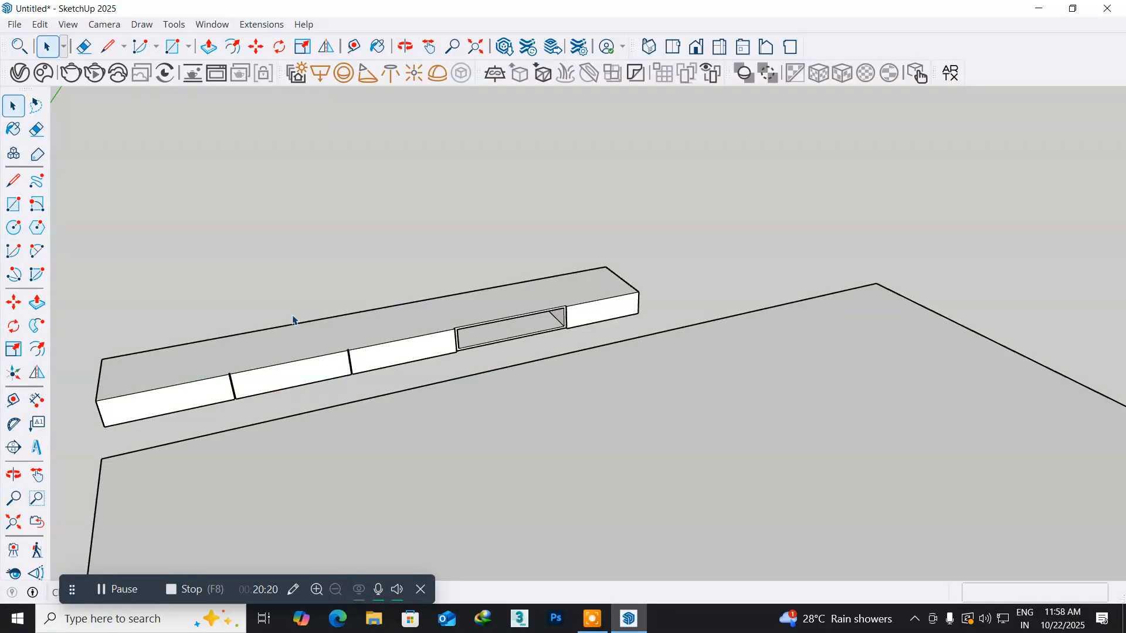
pyautogui.click(205, 28)
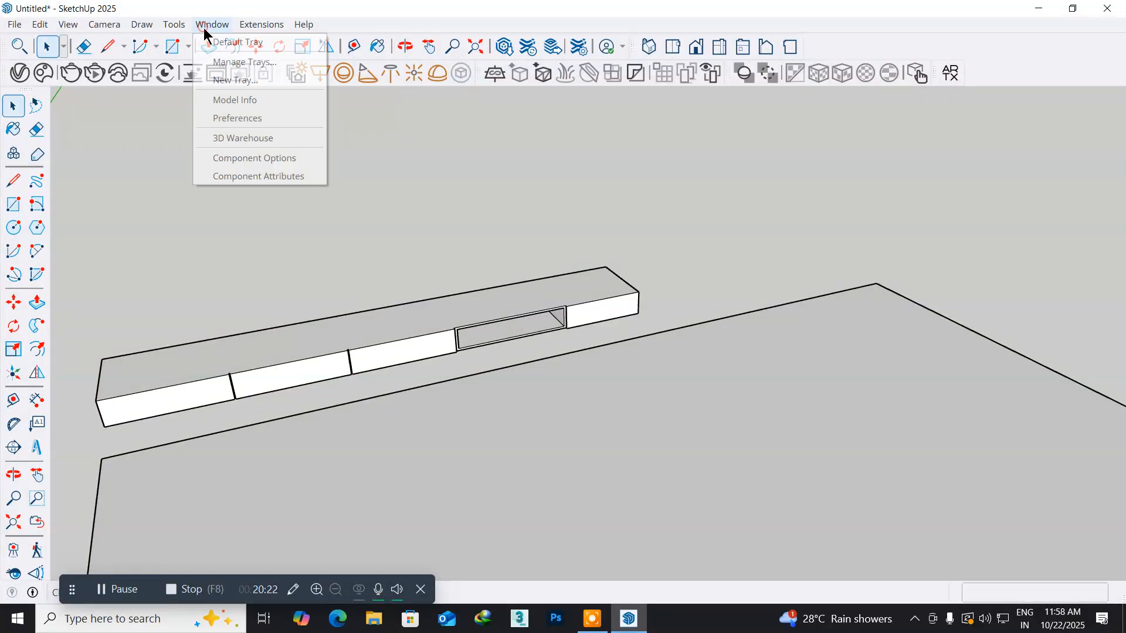
pyautogui.click(231, 139)
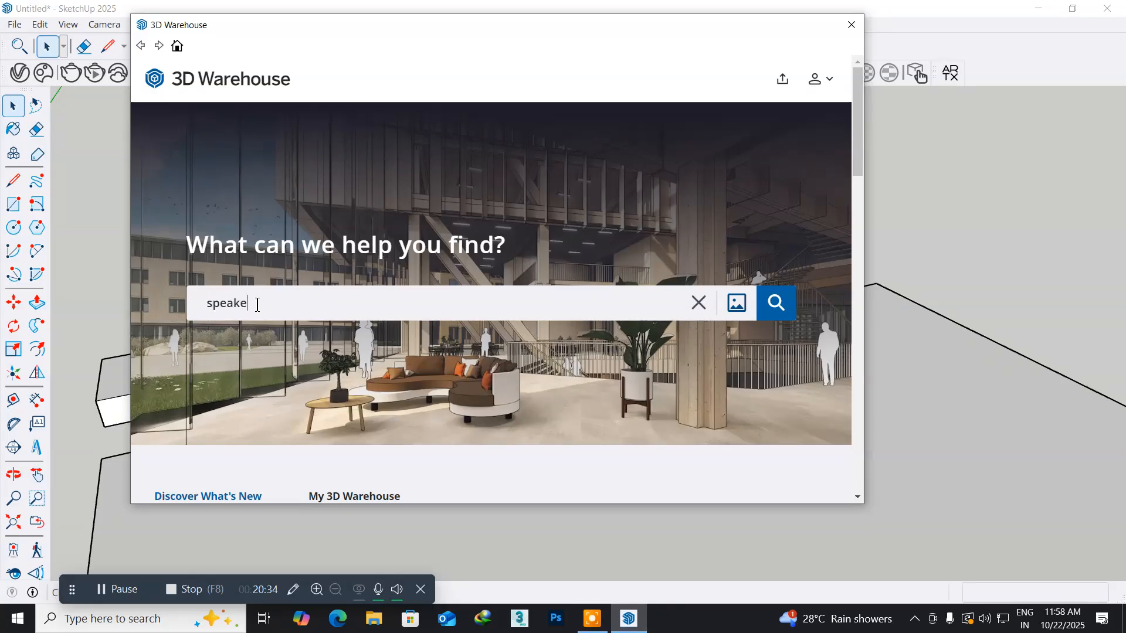
pyautogui.press('Return')
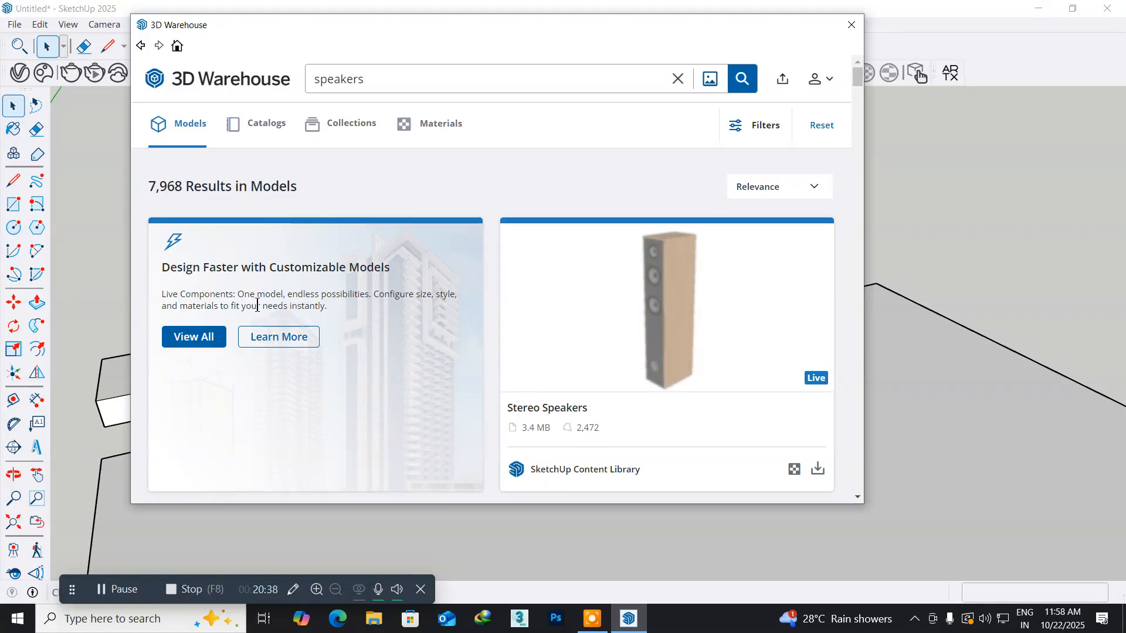
# - Look through the speaker models in the search results for a slim floor-standing design that suits the TV unit
pyautogui.scroll(-6, 458, 321)
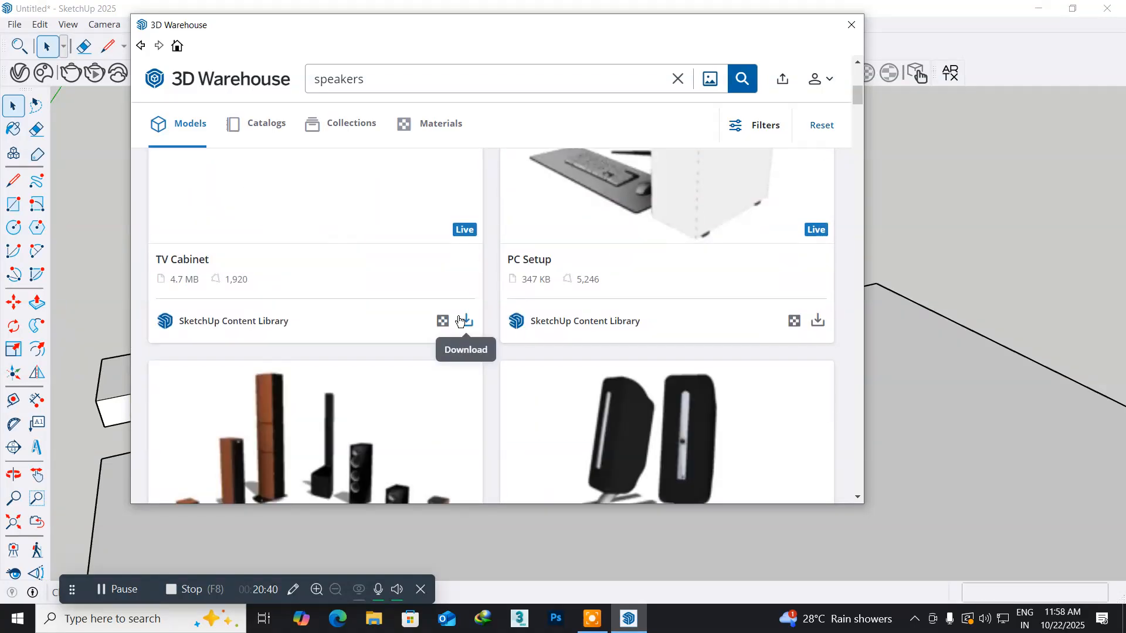
pyautogui.scroll(3, 458, 321)
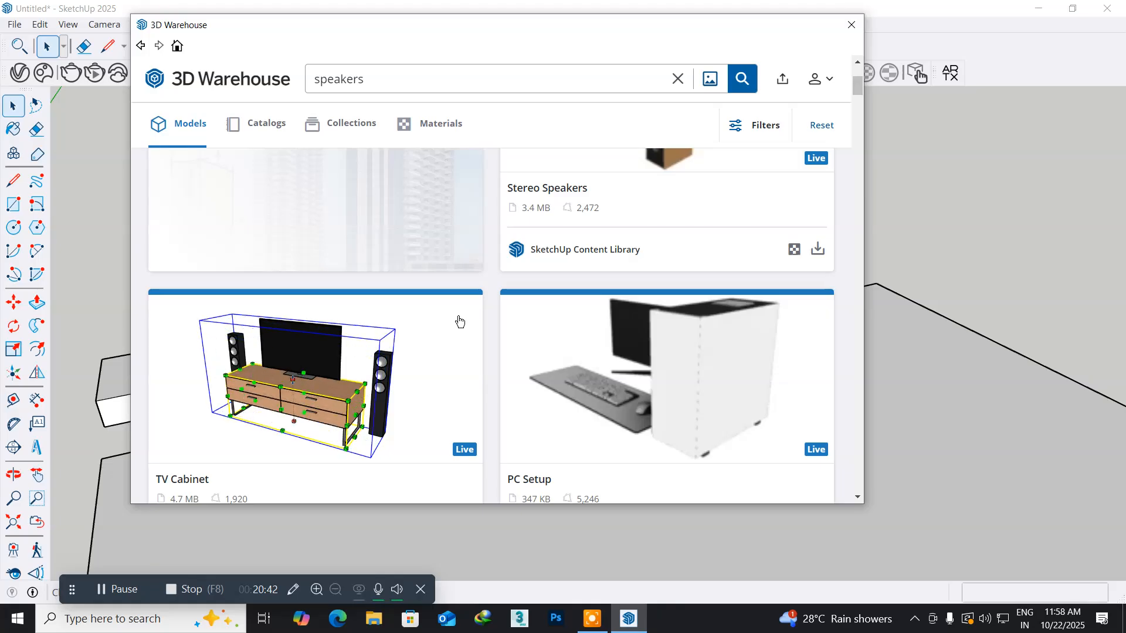
pyautogui.scroll(-7, 459, 321)
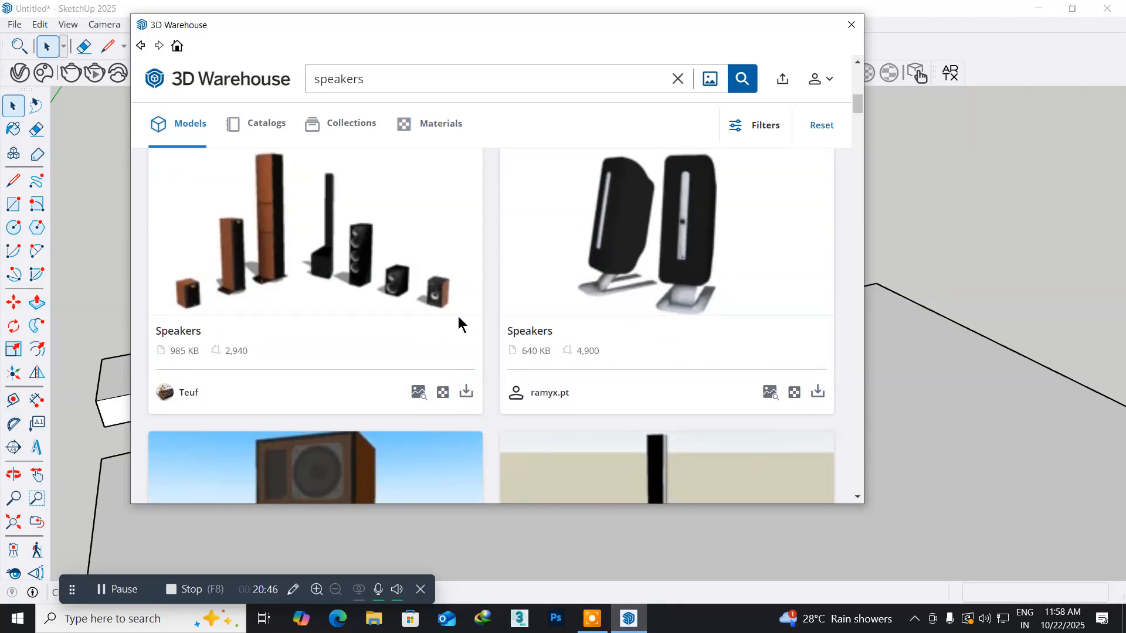
pyautogui.scroll(-7, 459, 321)
pyautogui.scroll(-3, 459, 321)
pyautogui.scroll(-5, 459, 321)
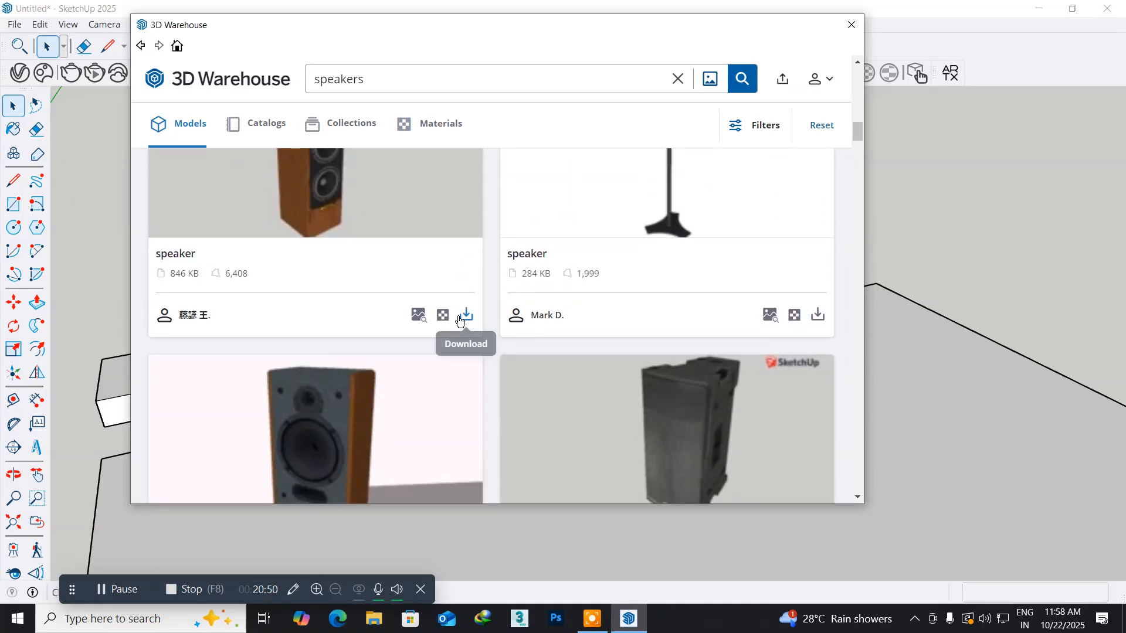
pyautogui.scroll(3, 459, 321)
pyautogui.scroll(-4, 459, 321)
pyautogui.scroll(-3, 459, 320)
pyautogui.scroll(-3, 459, 321)
pyautogui.scroll(-1, 458, 321)
pyautogui.scroll(1, 459, 321)
pyautogui.scroll(-6, 459, 321)
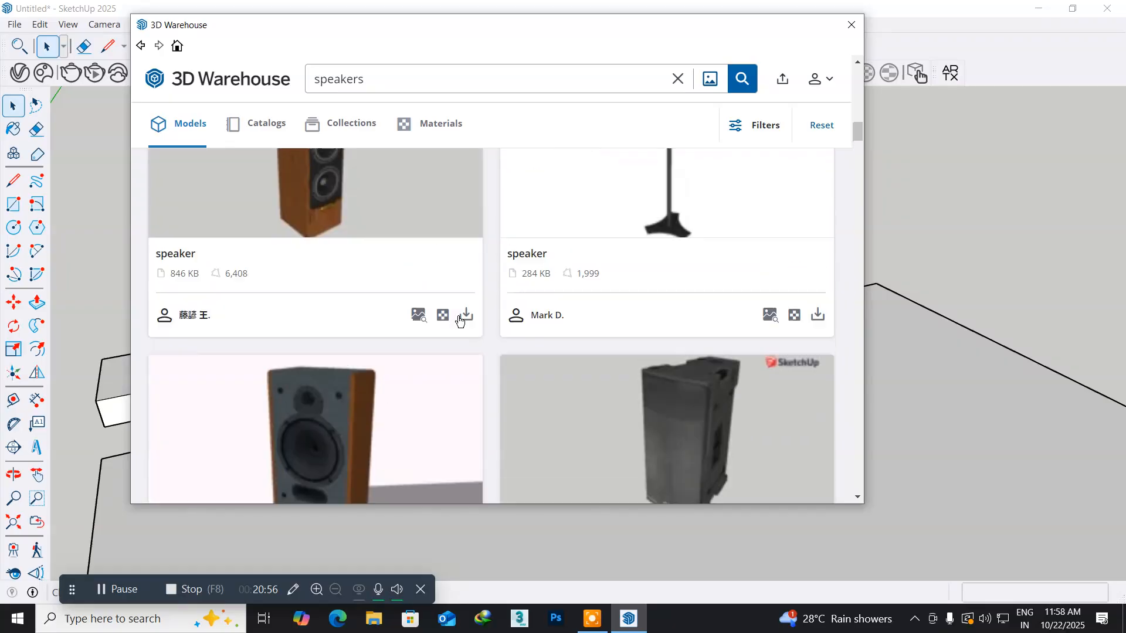
pyautogui.scroll(-1, 459, 321)
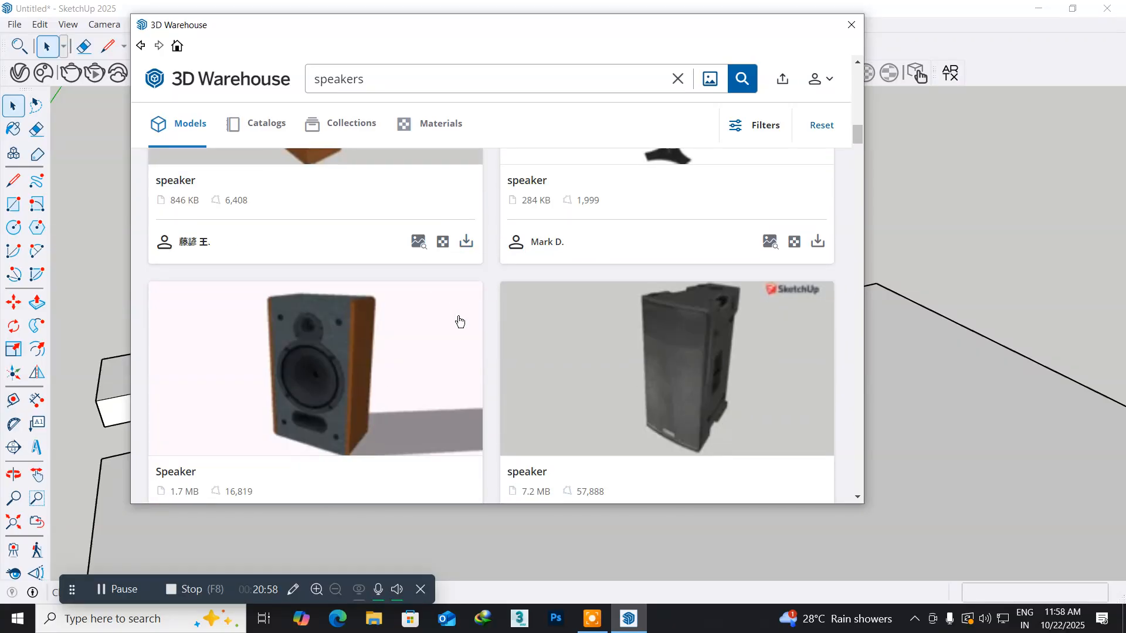
pyautogui.scroll(-3, 459, 321)
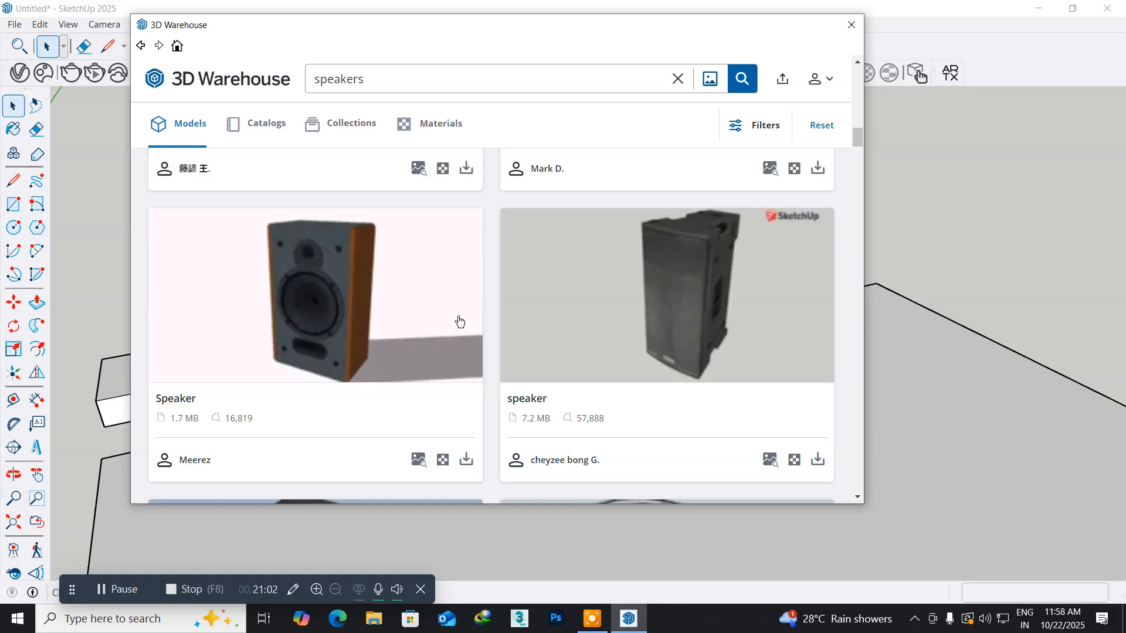
pyautogui.scroll(5, 459, 321)
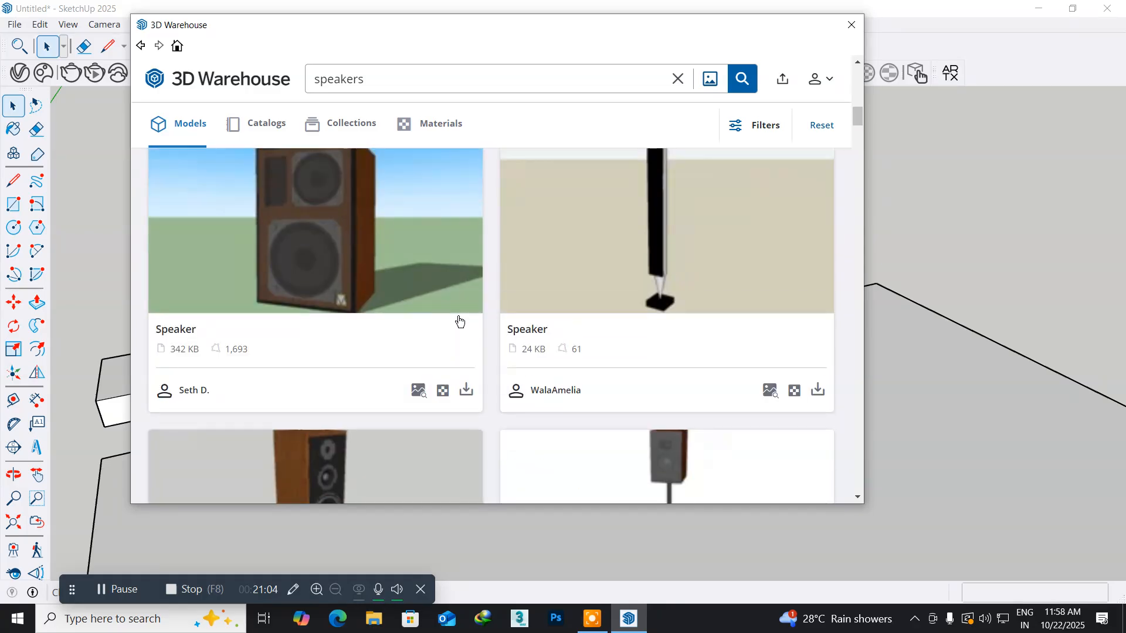
pyautogui.scroll(5, 458, 317)
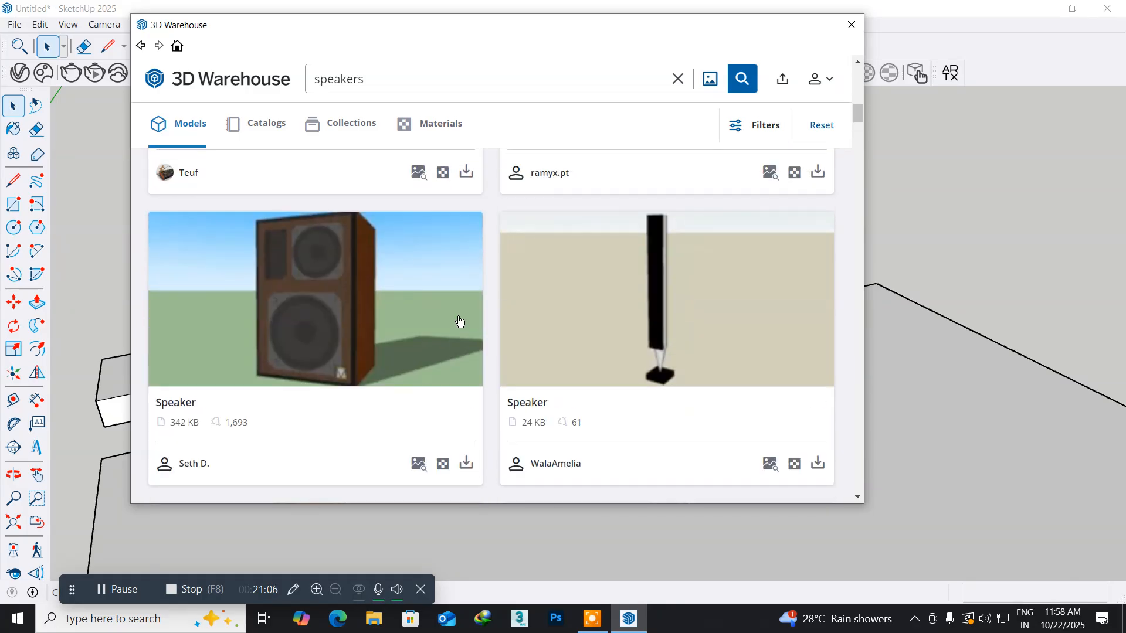
# - Download the slim black BeoLab 8000 speaker and load it directly into the current model
pyautogui.click(627, 295)
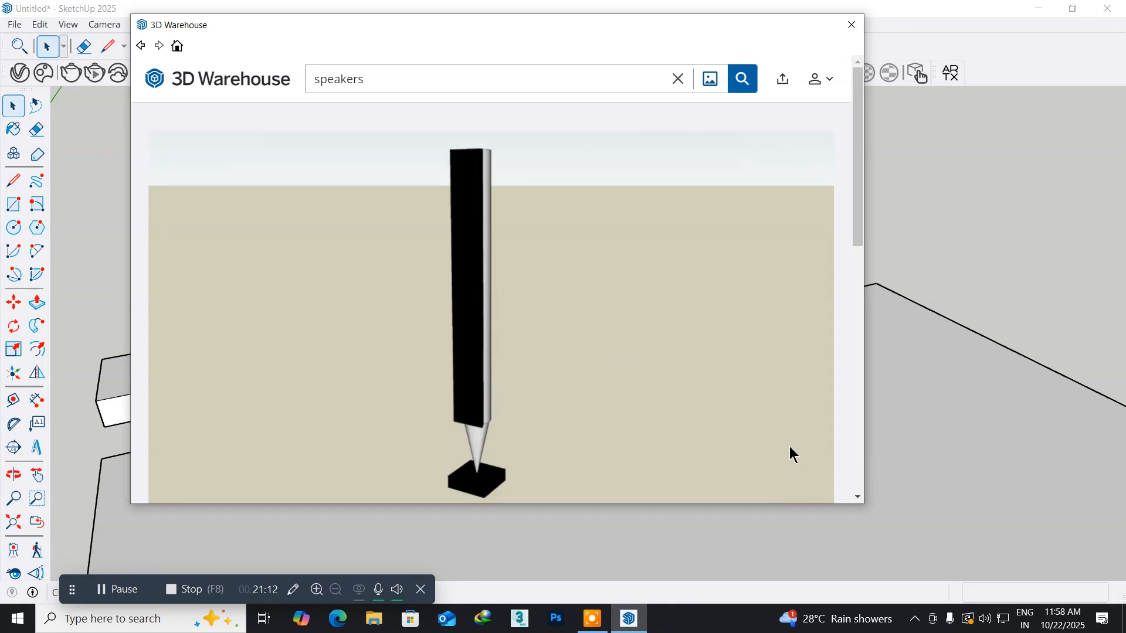
pyautogui.scroll(-5, 789, 452)
pyautogui.click(722, 322)
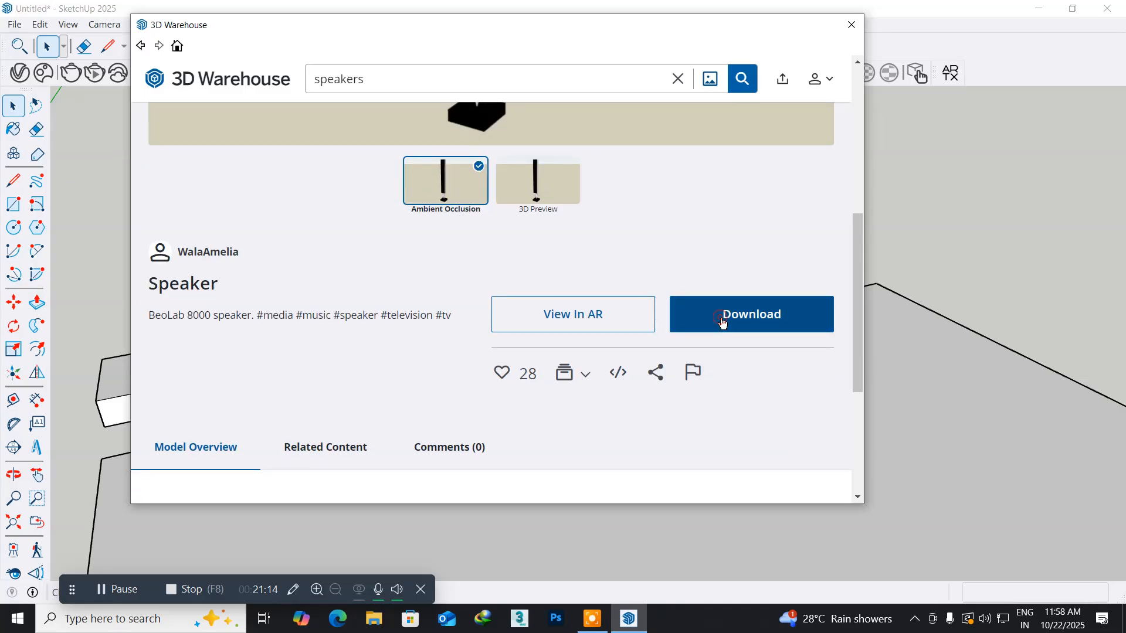
pyautogui.click(448, 283)
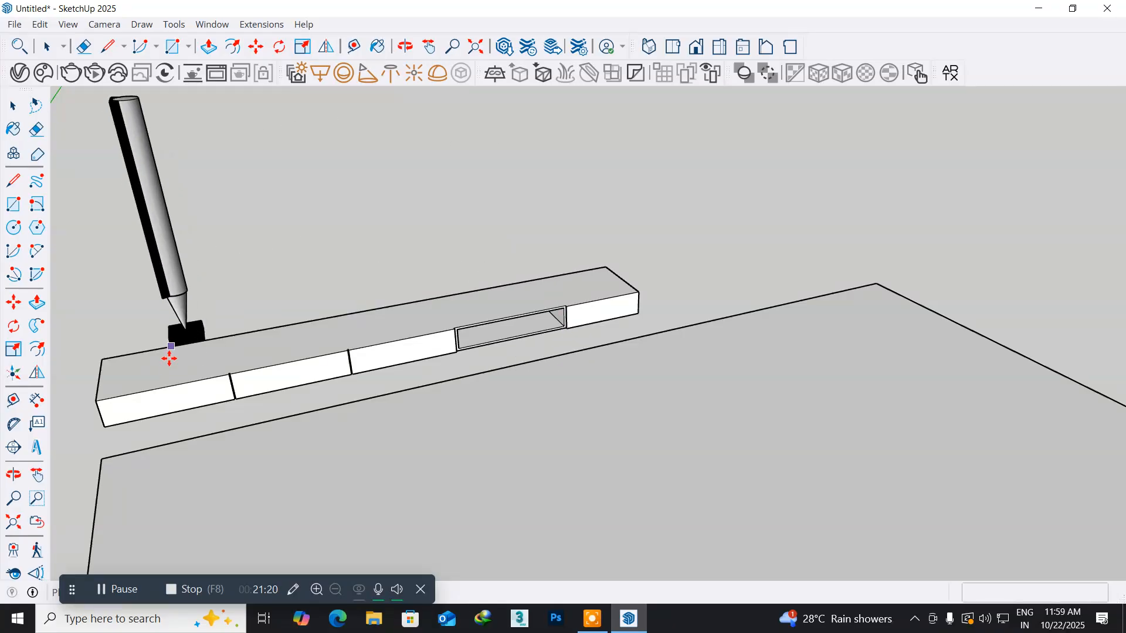
# - Place the speaker on top of the TV unit at its front edge, near the left end
pyautogui.moveTo(163, 379); pyautogui.dragTo(268, 391, button='middle')
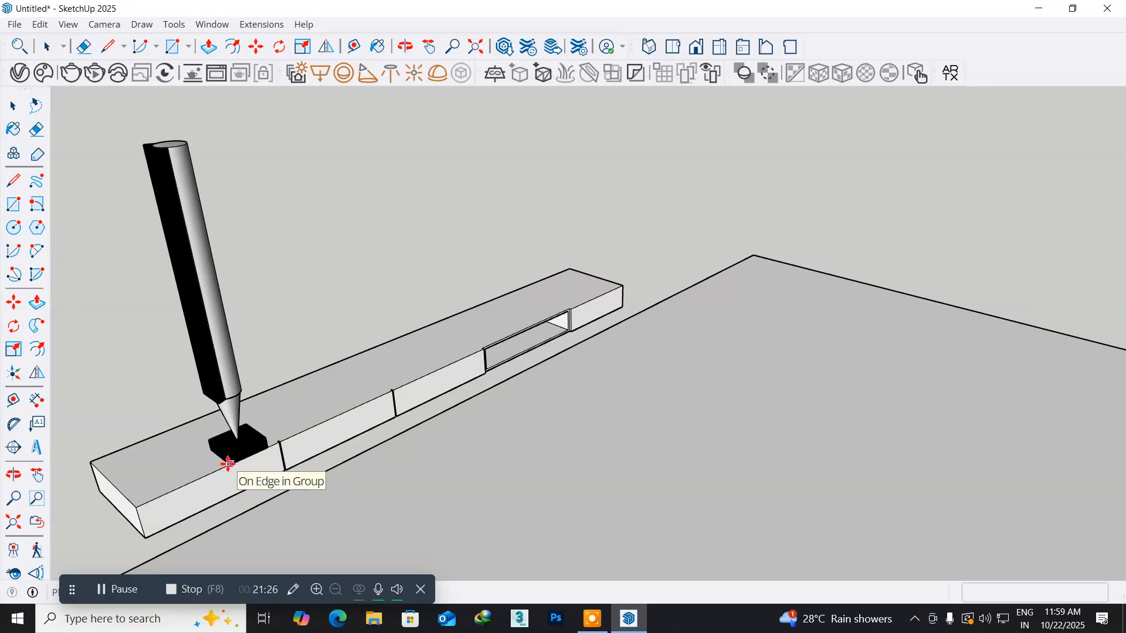
pyautogui.click(177, 488)
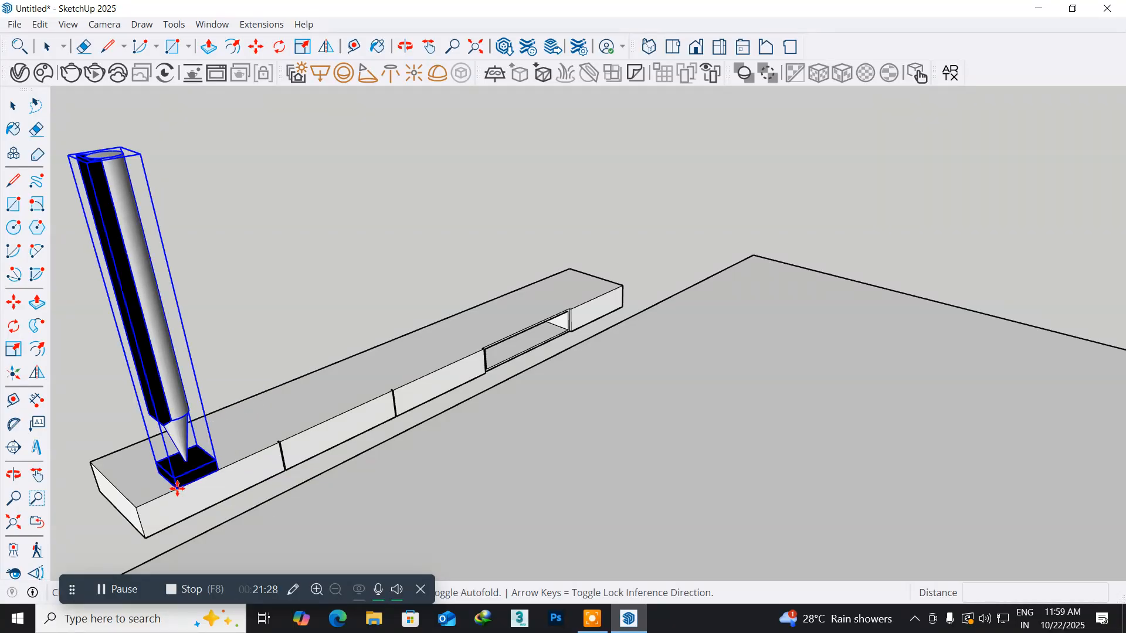
pyautogui.moveTo(185, 418); pyautogui.dragTo(113, 414, button='middle')
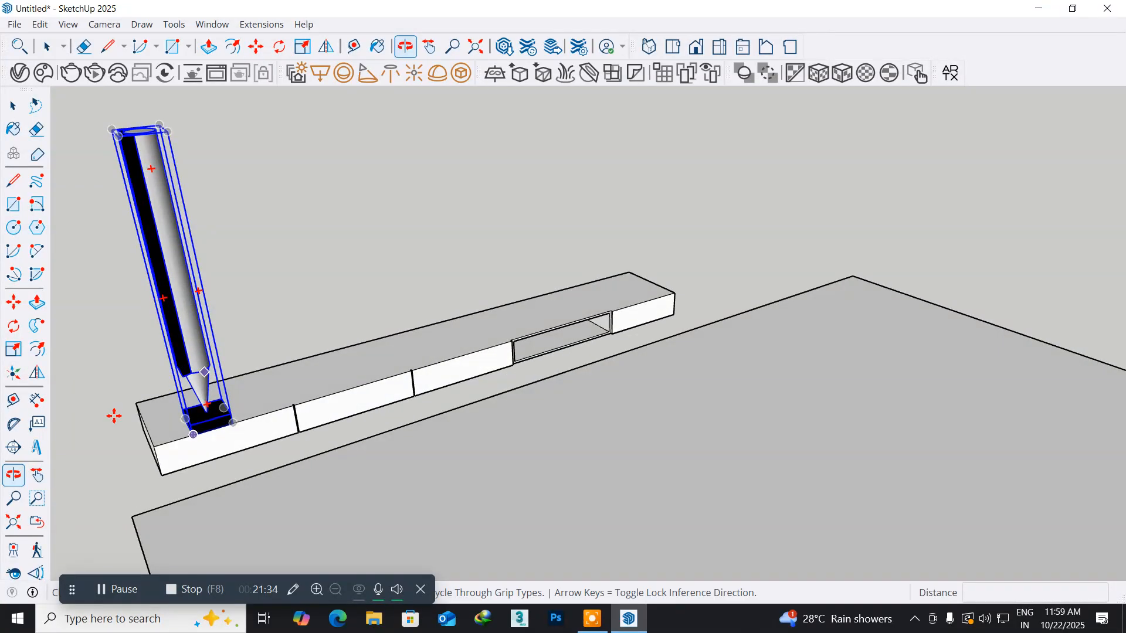
pyautogui.scroll(5, 191, 434)
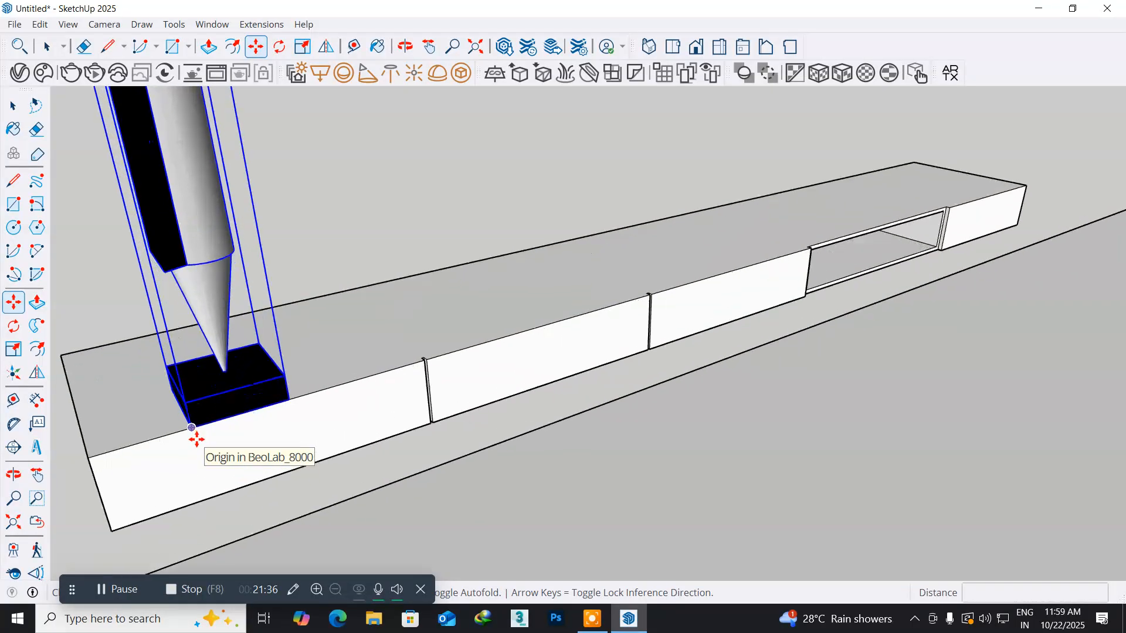
pyautogui.moveTo(205, 428); pyautogui.dragTo(152, 429, button='middle')
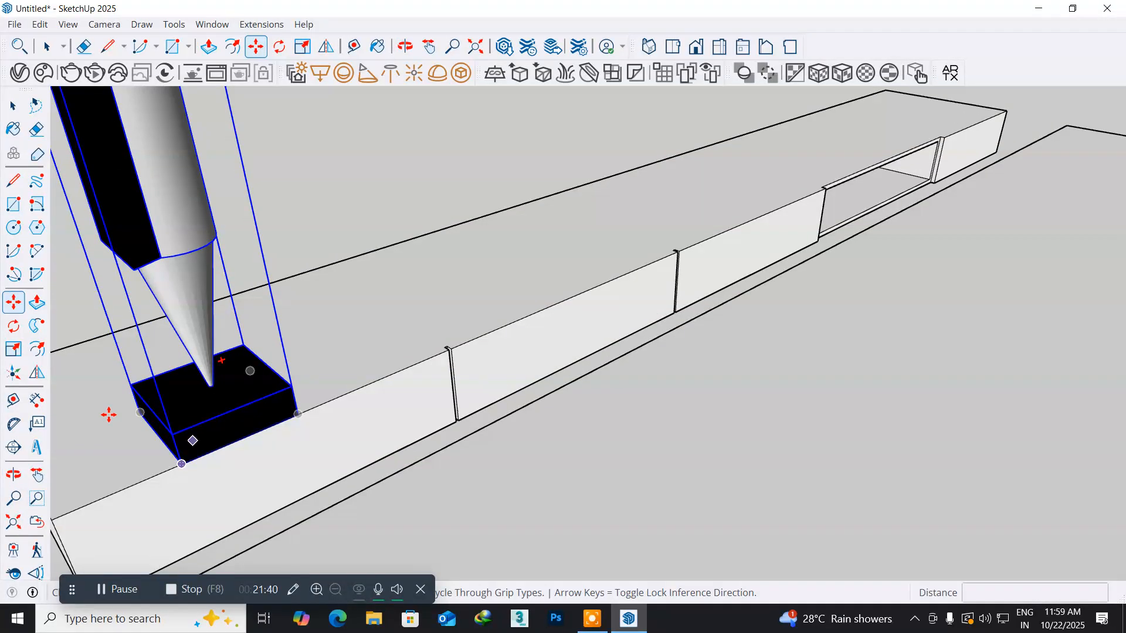
# - Rotate the speaker about a vertical axis through its base corner so its black front faces the same way as the drawer fronts
pyautogui.click(14, 329)
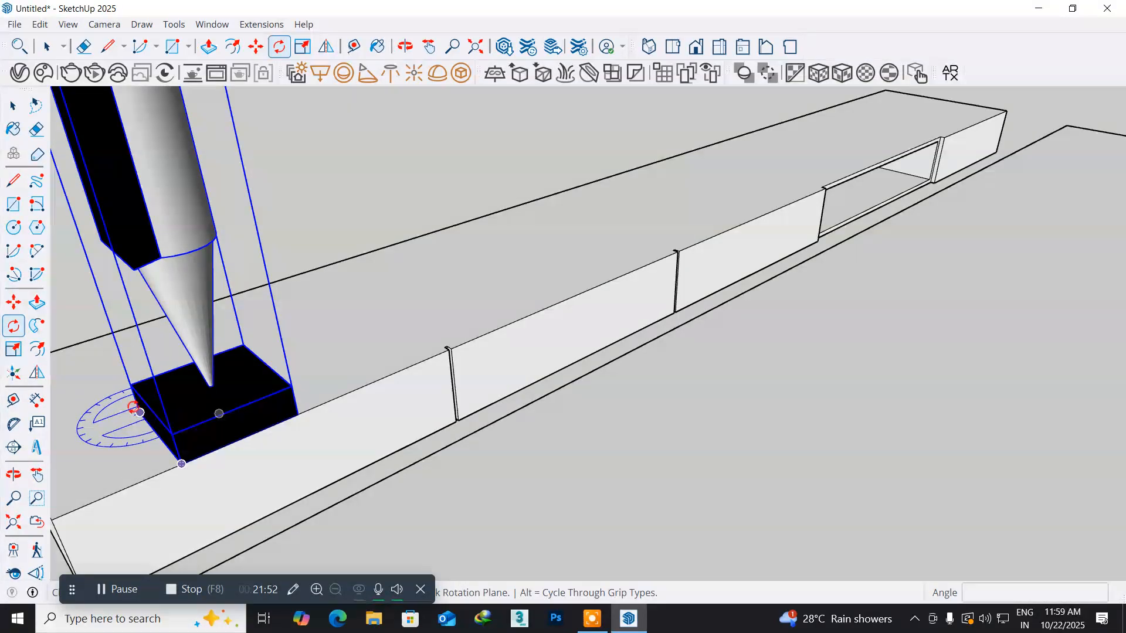
pyautogui.click(140, 412)
pyautogui.keyDown('shift'); pyautogui.moveTo(85, 421); pyautogui.dragTo(276, 367, button='middle'); pyautogui.keyUp('shift')
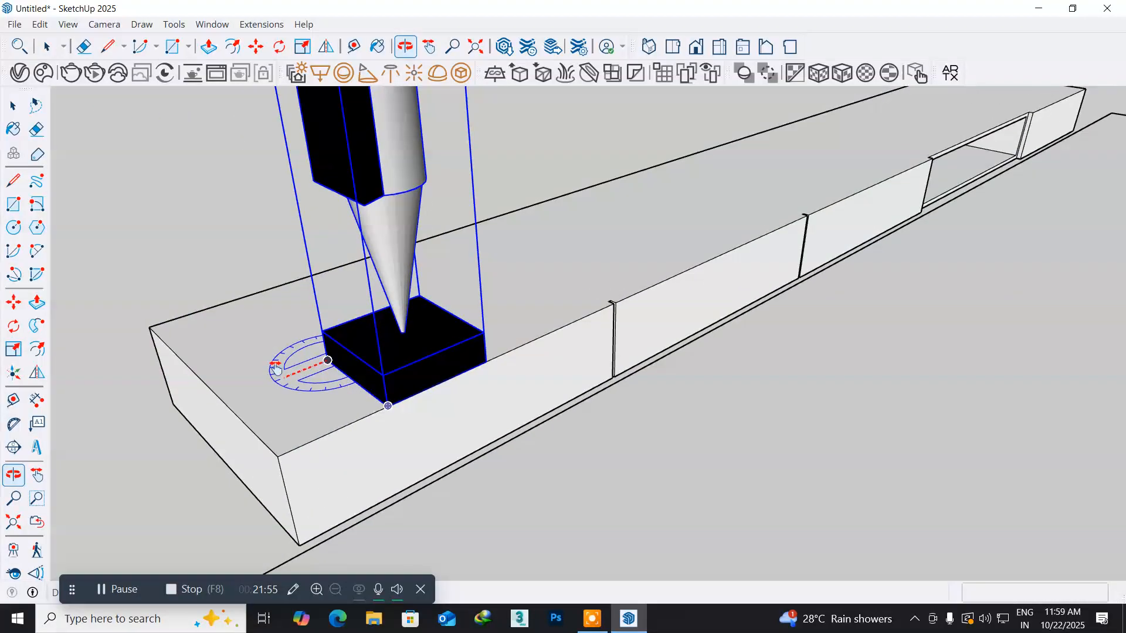
pyautogui.click(252, 385)
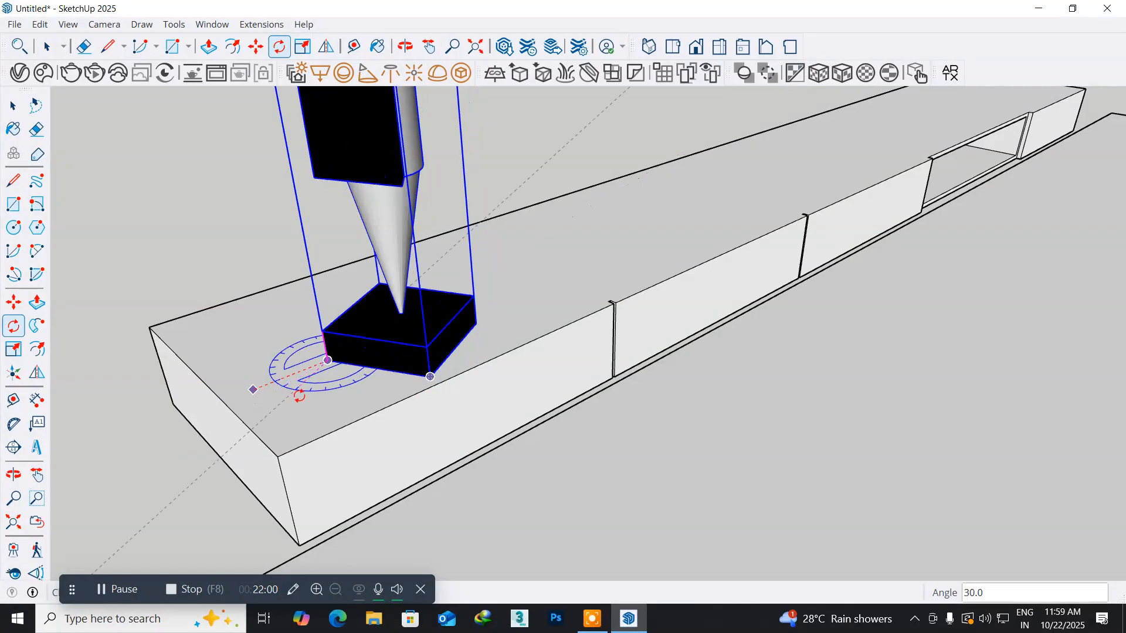
pyautogui.click(363, 389)
# - Move the speaker about 4" along the top of the TV unit toward its left end
pyautogui.scroll(-2, 455, 370)
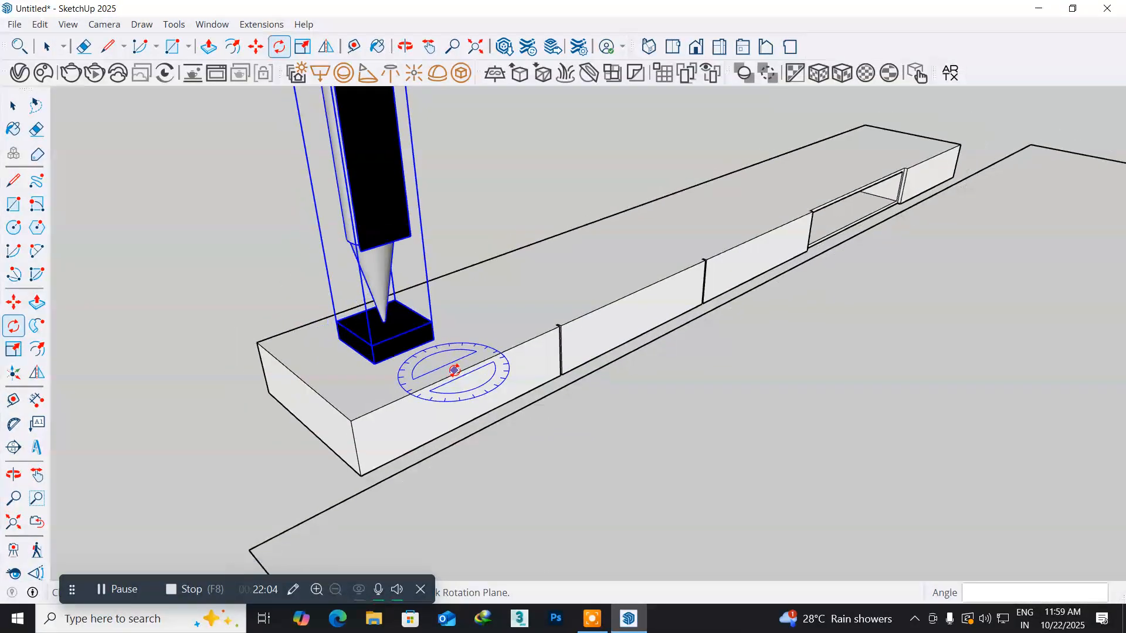
pyautogui.scroll(-5, 454, 370)
pyautogui.moveTo(494, 371); pyautogui.dragTo(530, 376, button='middle')
pyautogui.scroll(2, 532, 343)
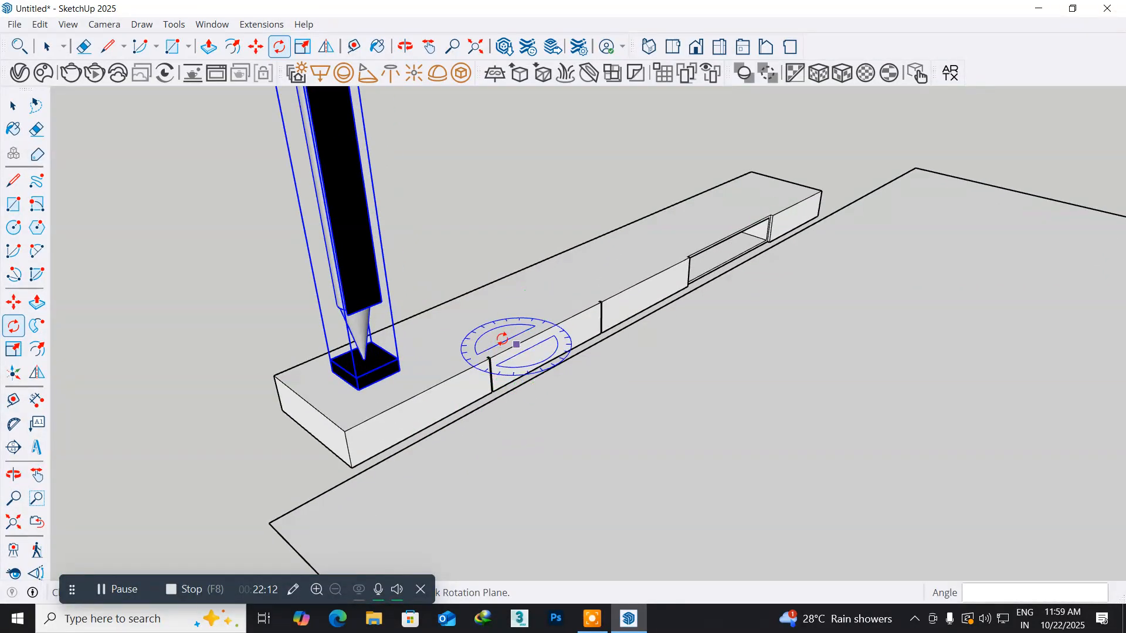
pyautogui.scroll(2, 366, 364)
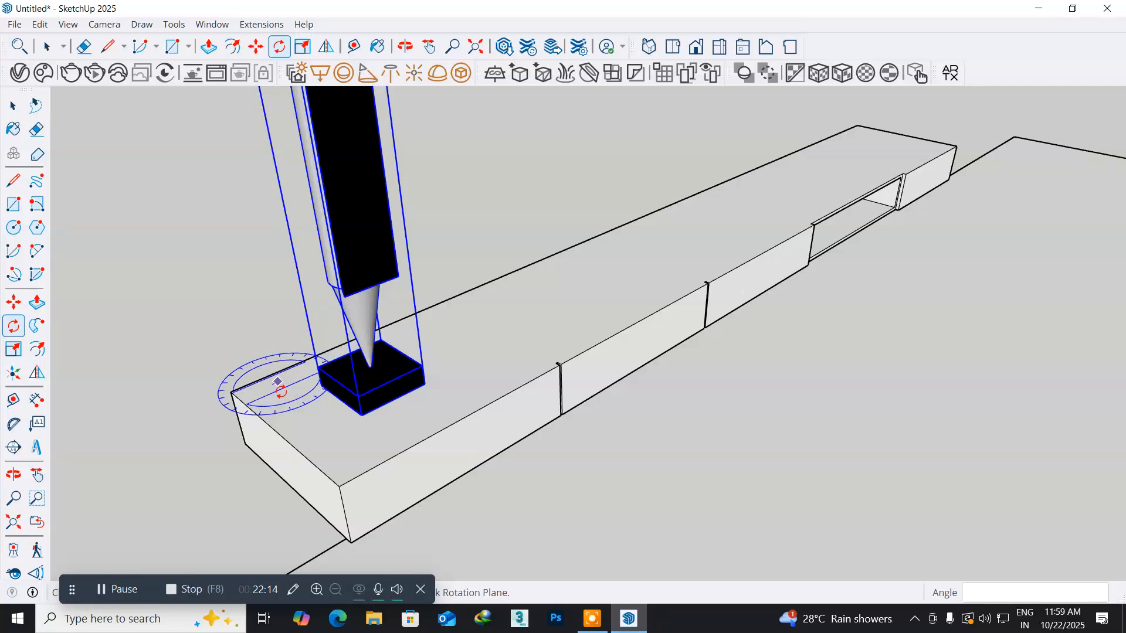
pyautogui.click(14, 302)
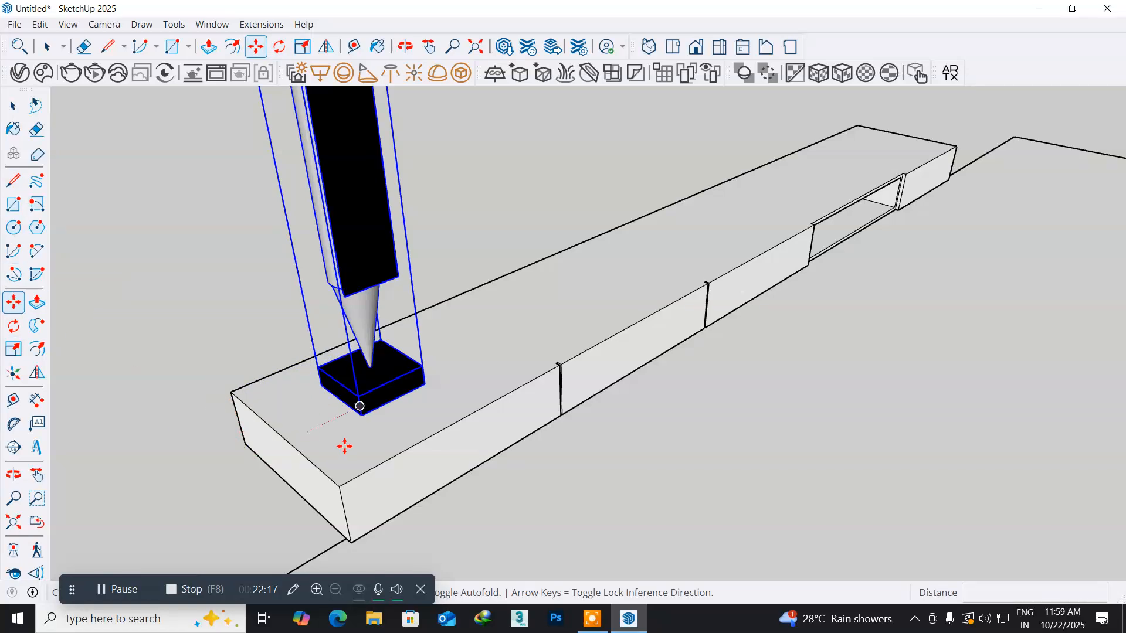
pyautogui.click(362, 415)
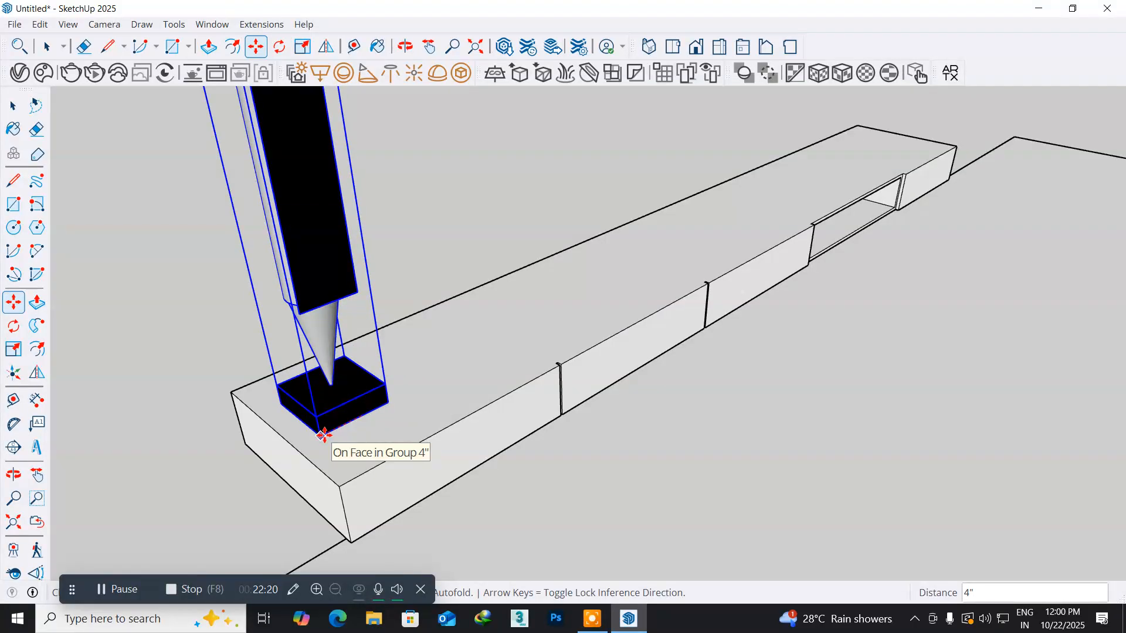
pyautogui.click(324, 433)
# - Copy the speaker about 8' 11 15/16" along the top of the TV unit to its right end
pyautogui.moveTo(558, 367)
pyautogui.mouseDown(button='middle')
pyautogui.moveTo(354, 377)
pyautogui.moveTo(299, 360)
pyautogui.mouseUp(button='middle')
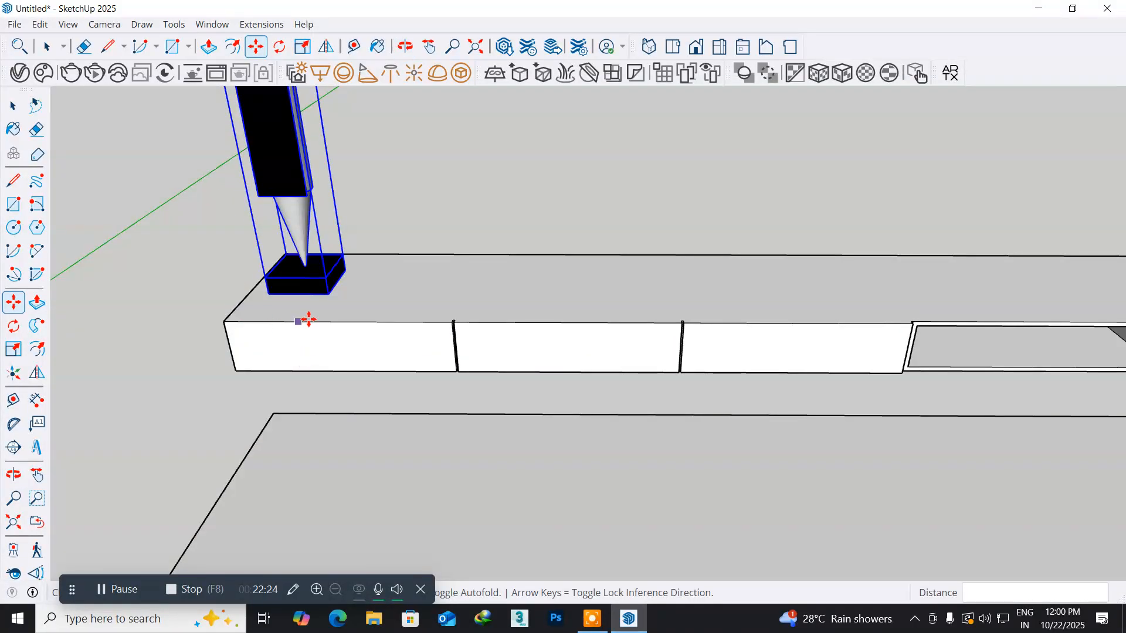
pyautogui.click(329, 293)
pyautogui.press('ctrl')
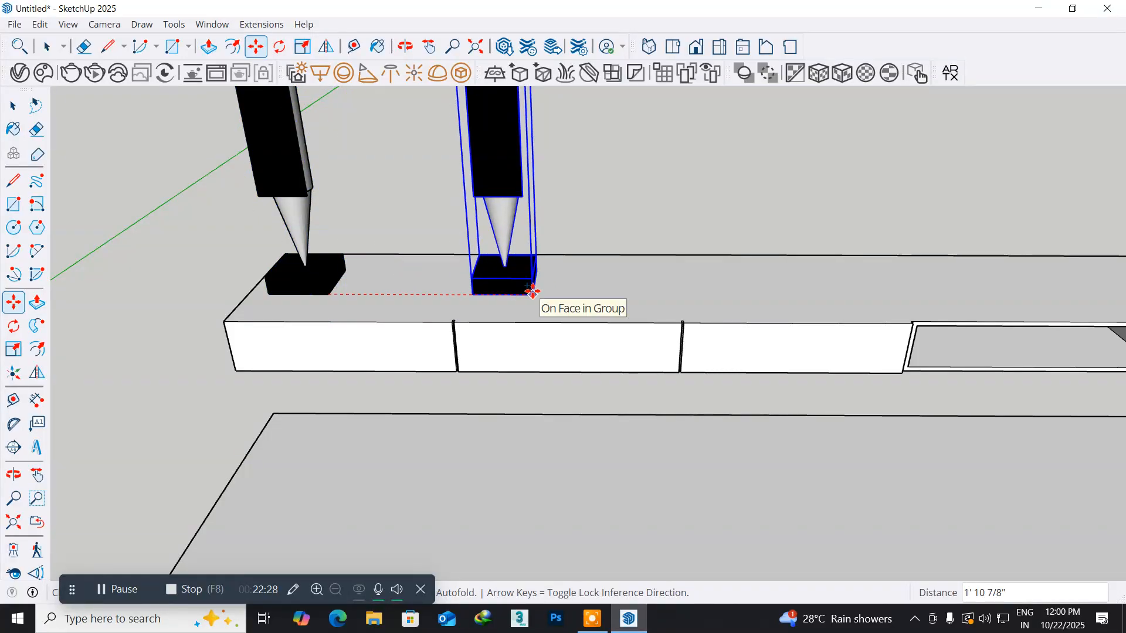
pyautogui.scroll(-2, 531, 296)
pyautogui.keyDown('shift'); pyautogui.moveTo(532, 292); pyautogui.dragTo(221, 295, button='middle'); pyautogui.keyUp('shift')
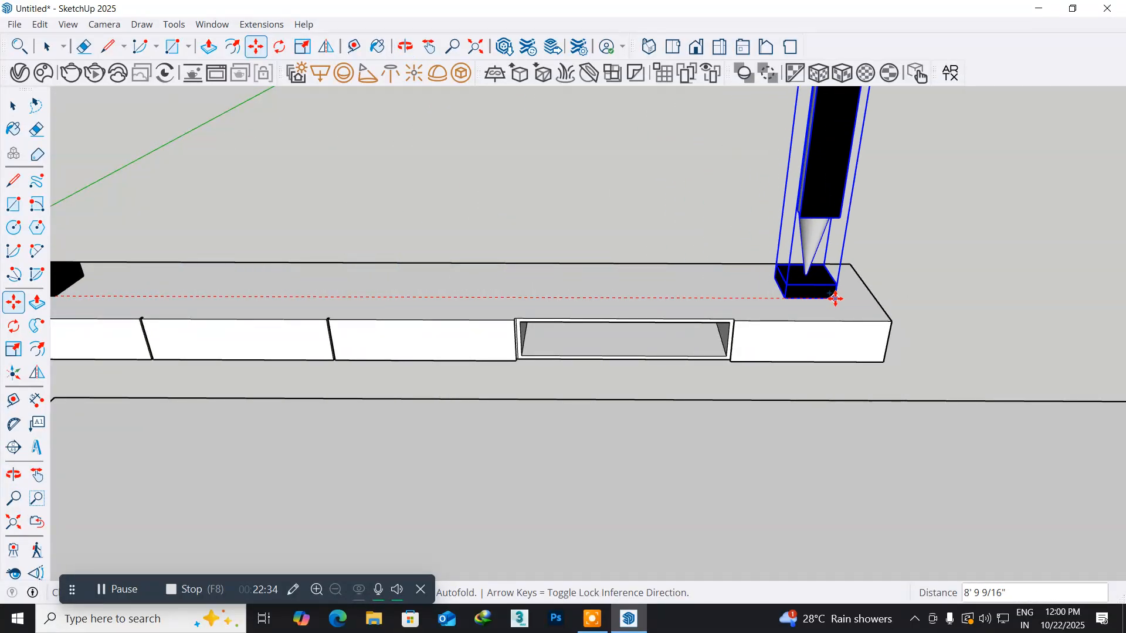
pyautogui.click(854, 299)
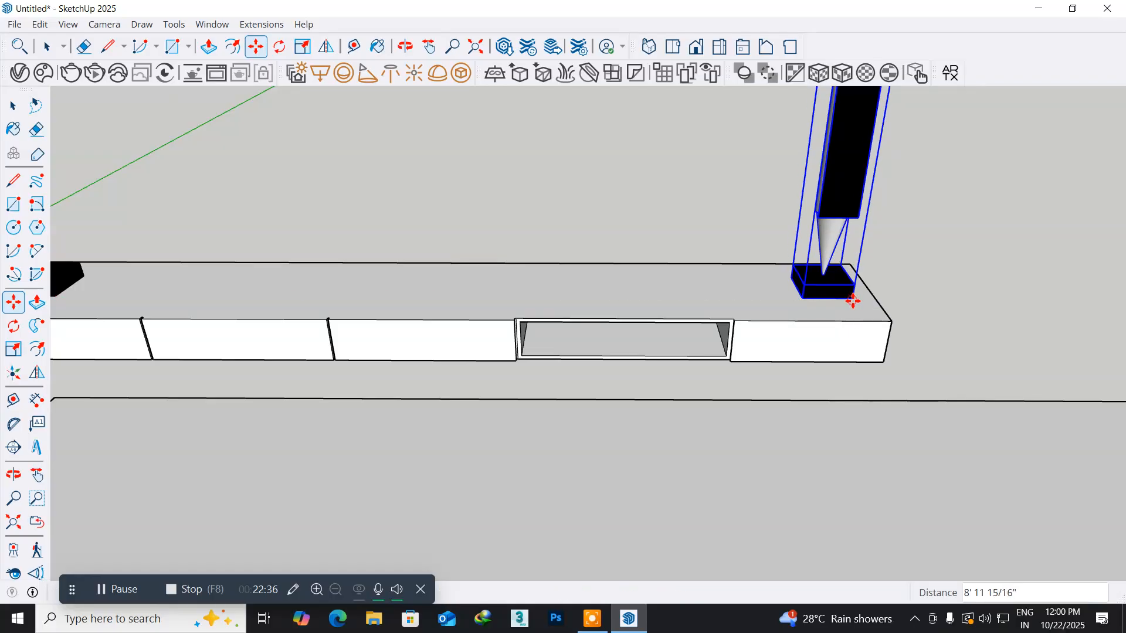
pyautogui.scroll(-5, 344, 271)
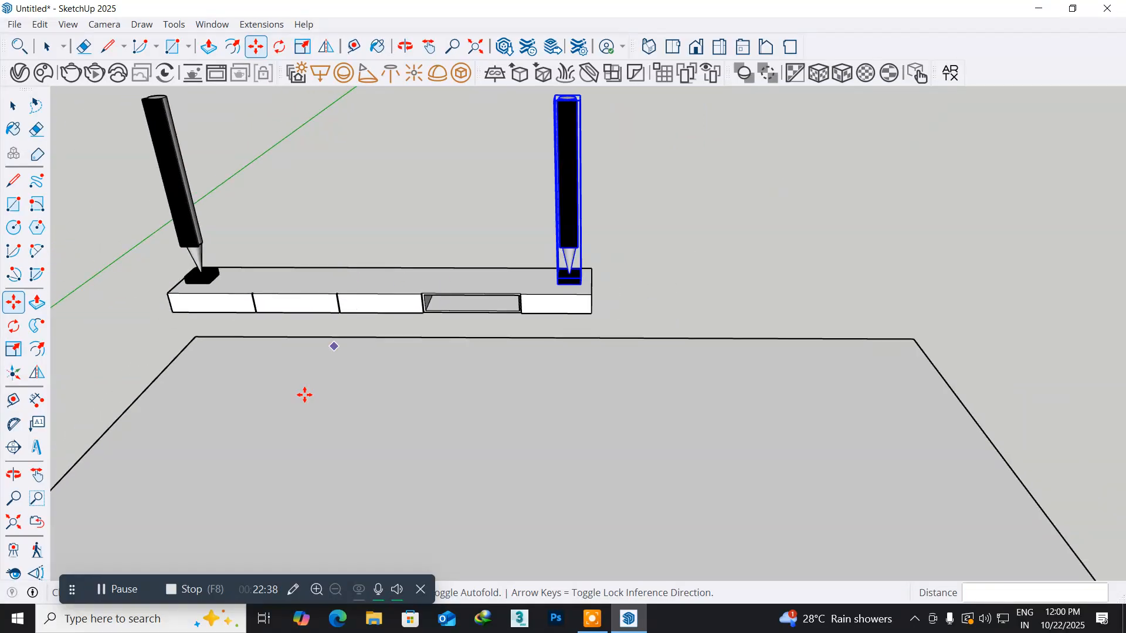
pyautogui.moveTo(263, 395); pyautogui.dragTo(330, 500, button='middle')
pyautogui.moveTo(518, 337); pyautogui.dragTo(401, 365, button='middle')
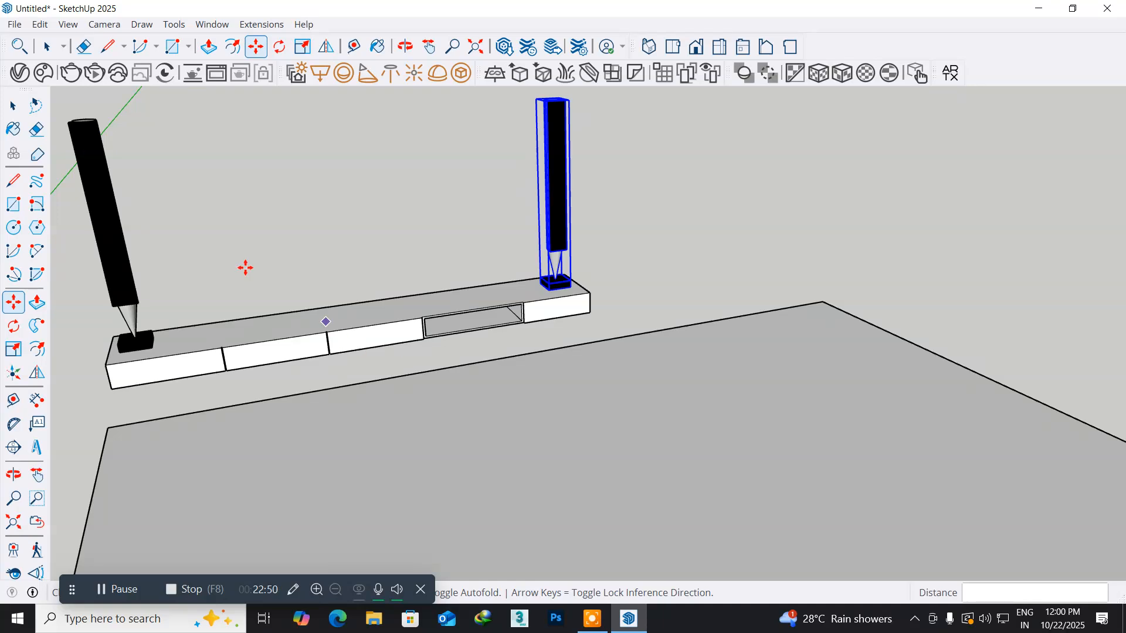
# - Delete the copied speaker from the right end of the TV unit
pyautogui.moveTo(133, 239)
pyautogui.keyDown('shift'); pyautogui.mouseDown(button='middle')
pyautogui.moveTo(199, 295)
pyautogui.moveTo(289, 336)
pyautogui.mouseUp(button='middle'); pyautogui.keyUp('shift')
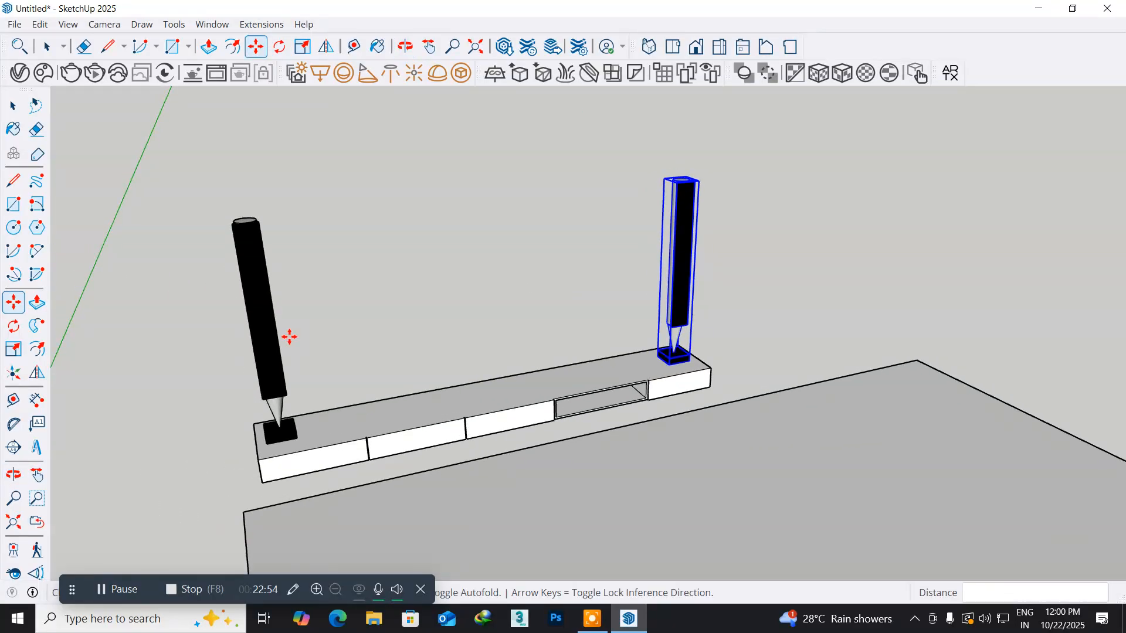
pyautogui.moveTo(302, 379); pyautogui.dragTo(322, 323, button='middle')
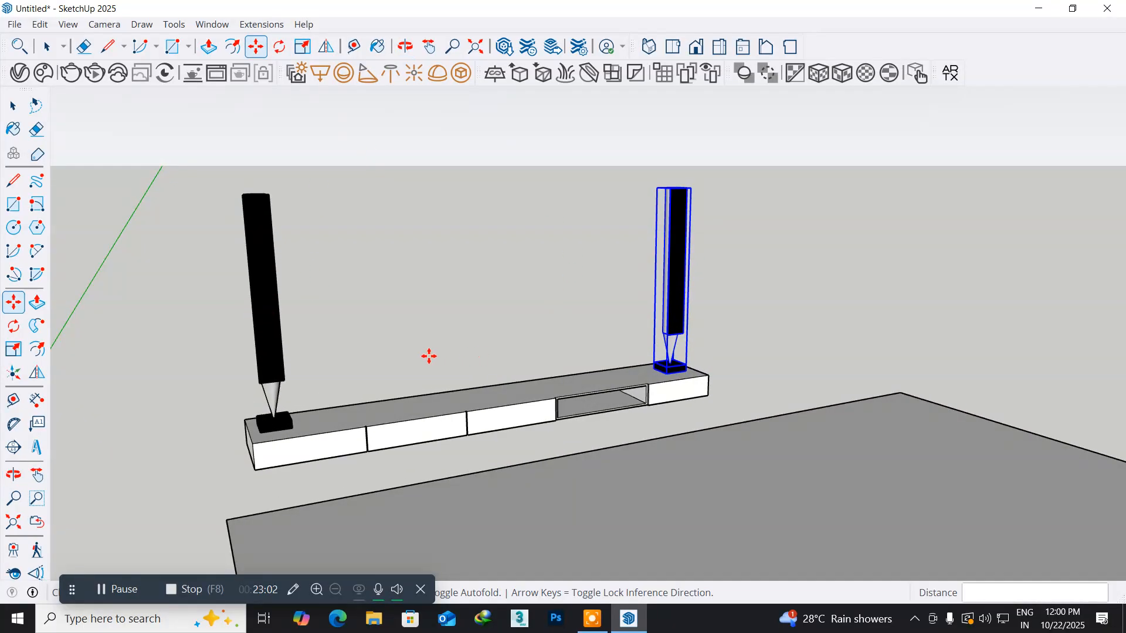
pyautogui.moveTo(257, 349); pyautogui.dragTo(366, 435, button='middle')
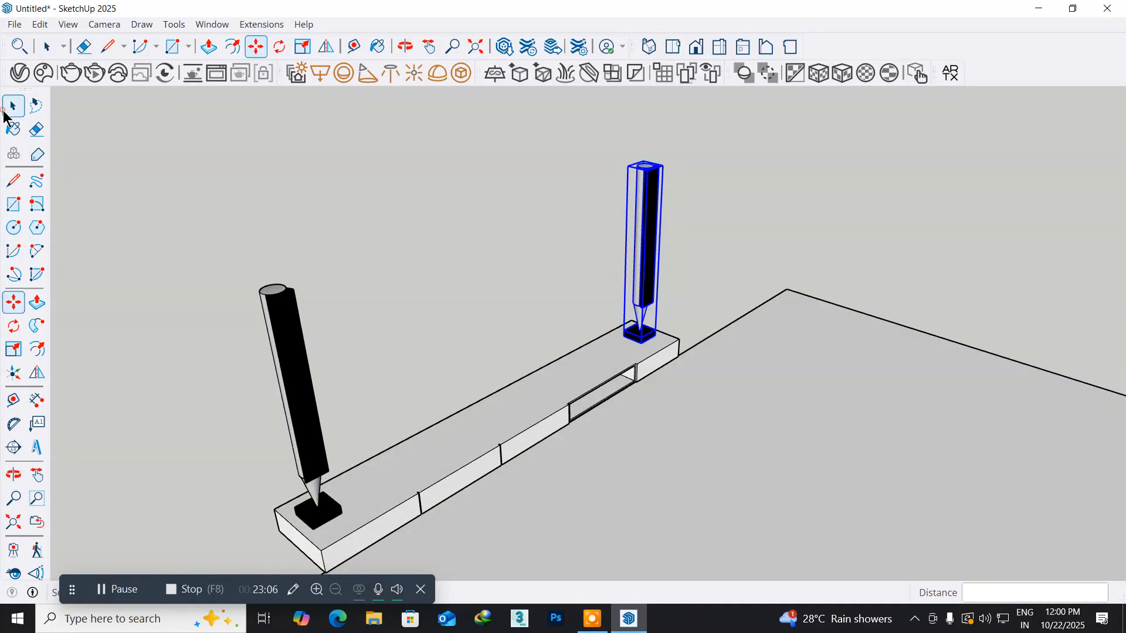
pyautogui.click(5, 112)
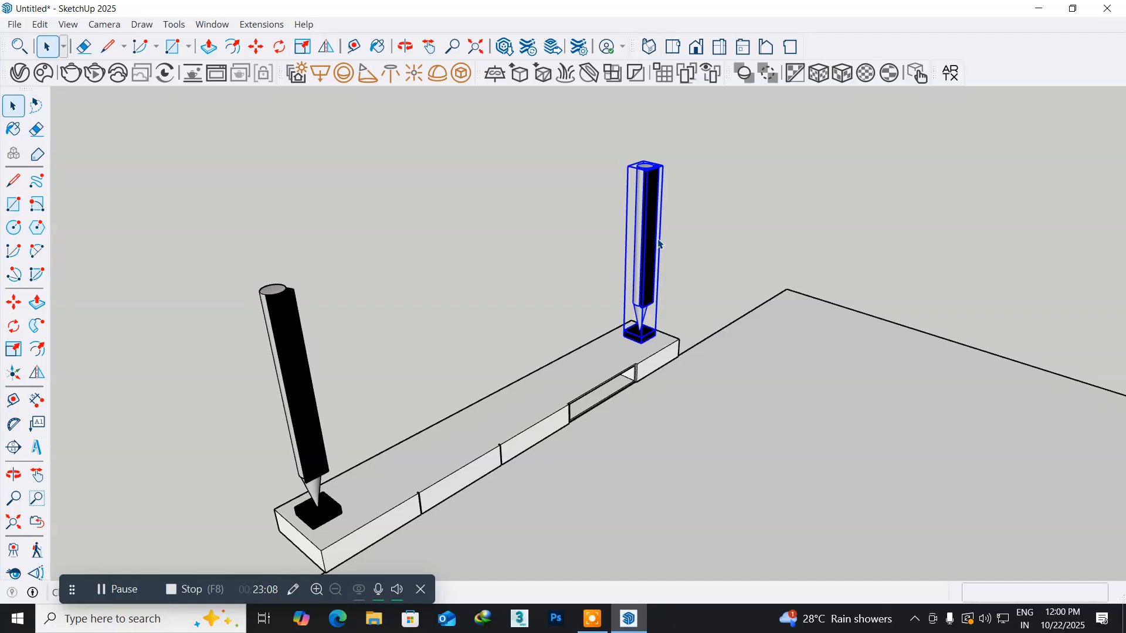
pyautogui.press('Delete')
# - Scale the remaining speaker down in height along the blue axis, keeping its base on top of the TV unit
pyautogui.click(281, 325)
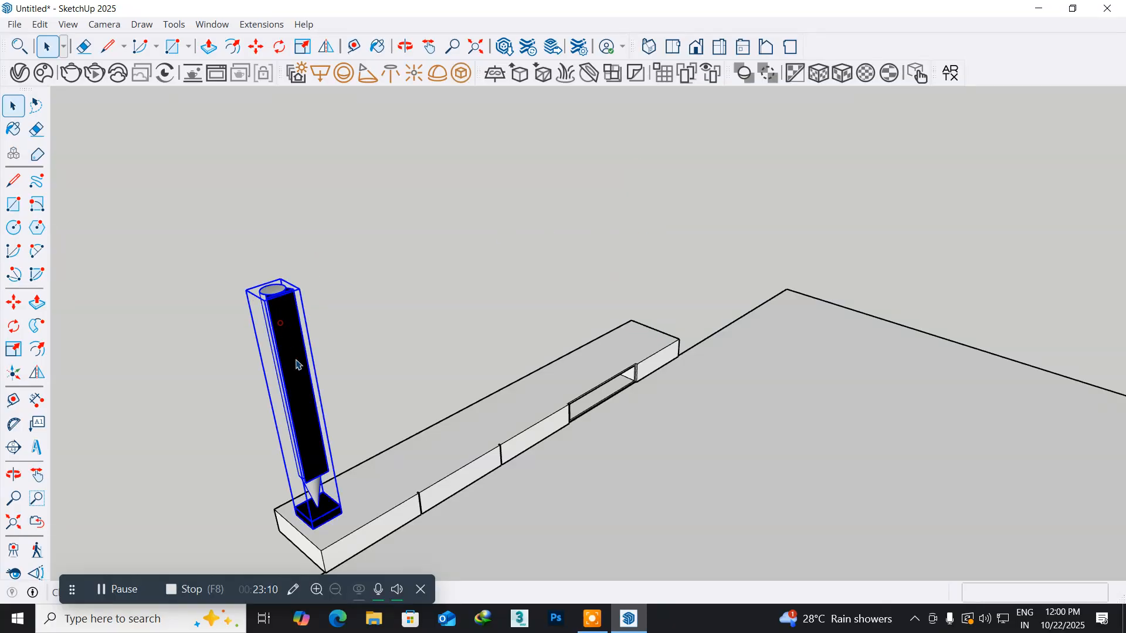
pyautogui.moveTo(292, 402); pyautogui.dragTo(310, 344, button='middle')
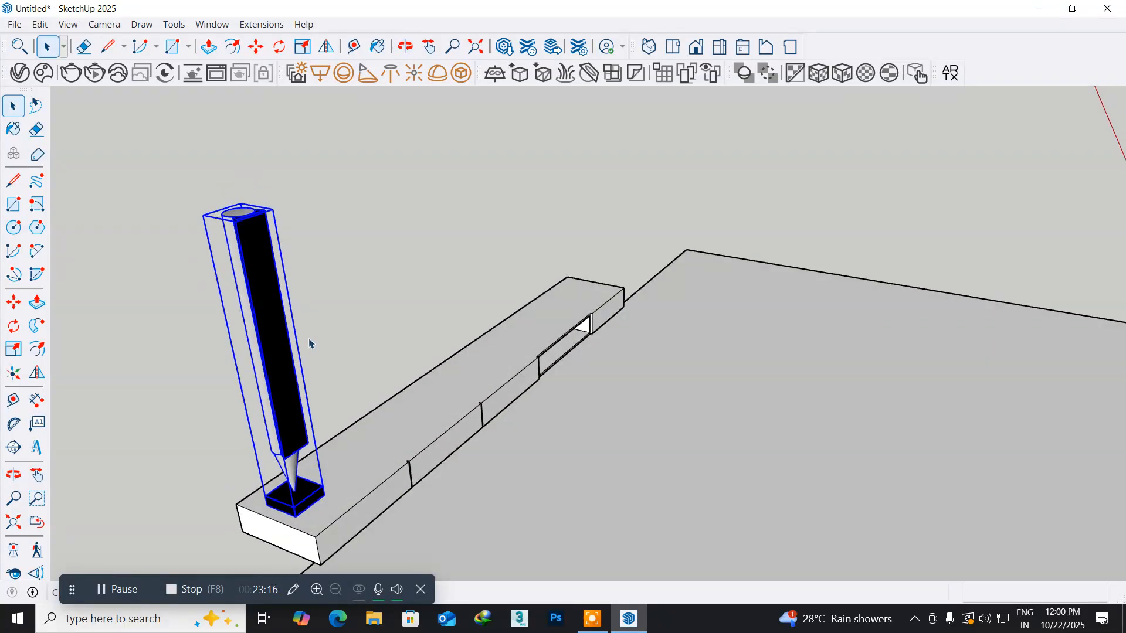
pyautogui.scroll(1, 310, 344)
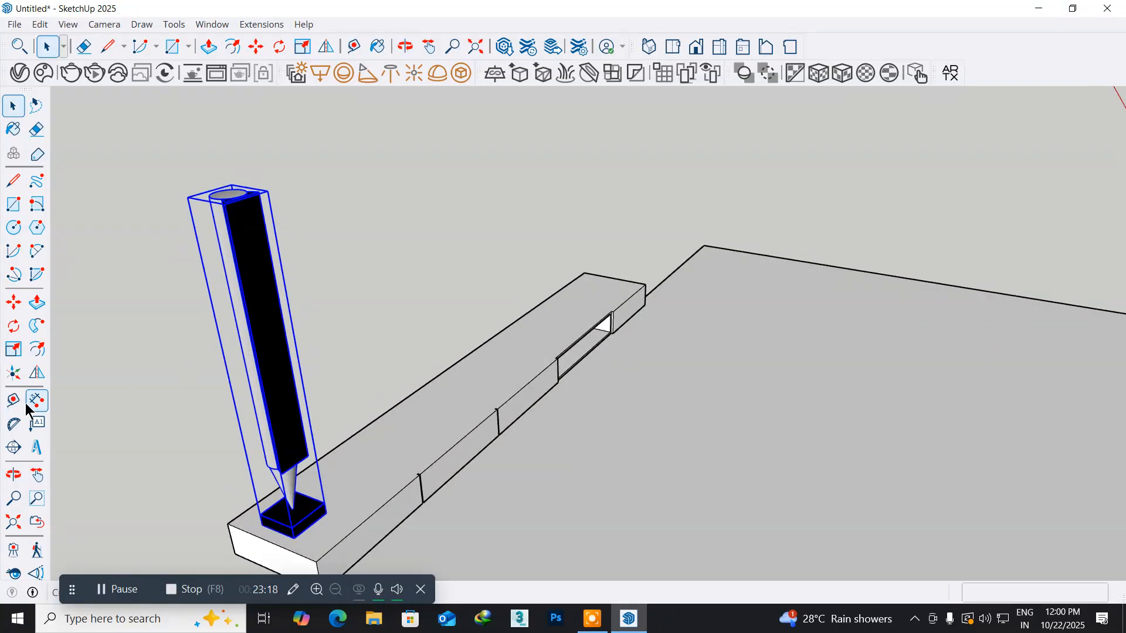
pyautogui.click(14, 349)
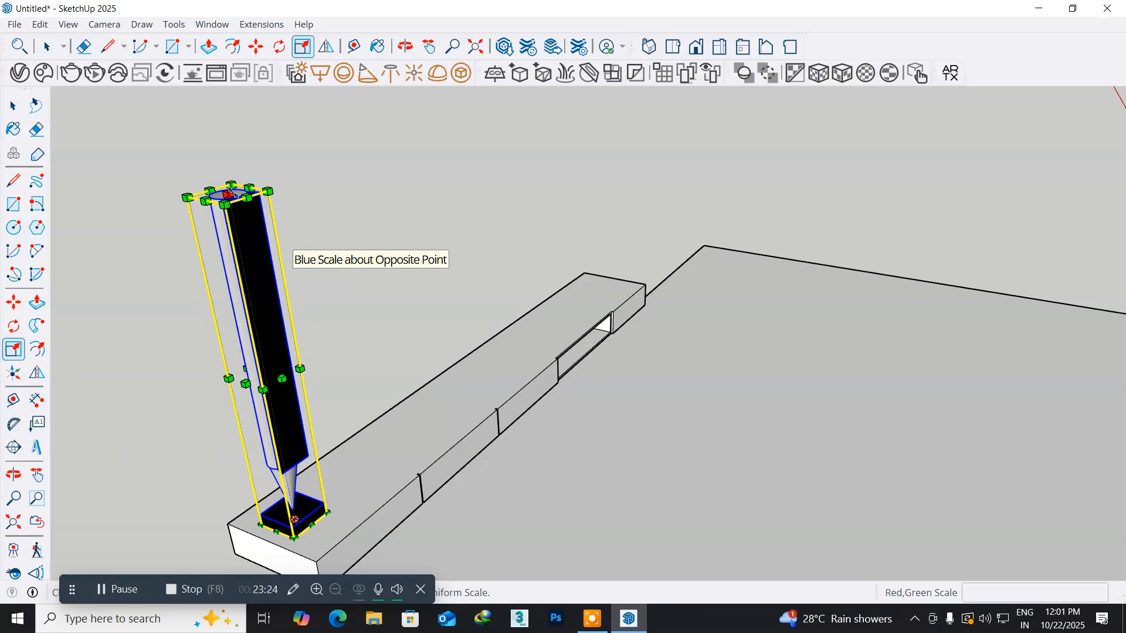
pyautogui.moveTo(228, 194); pyautogui.dragTo(237, 268)
# - Scale the speaker along the green axis to about 0.73 to make it slimmer
pyautogui.moveTo(229, 414); pyautogui.dragTo(328, 476, button='middle')
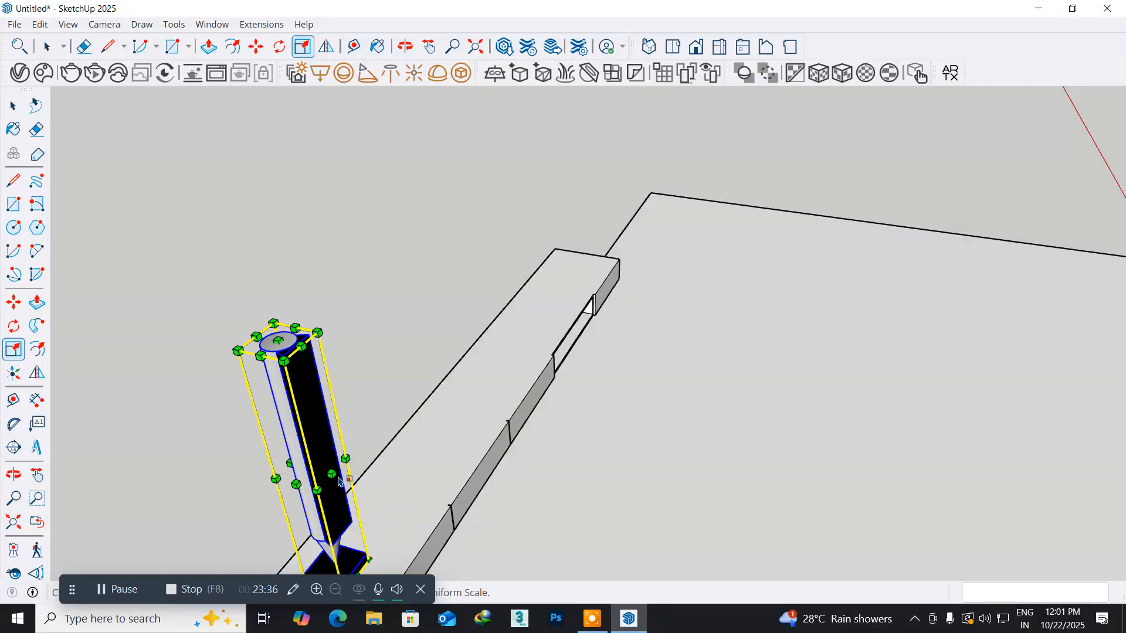
pyautogui.moveTo(340, 479); pyautogui.dragTo(300, 472)
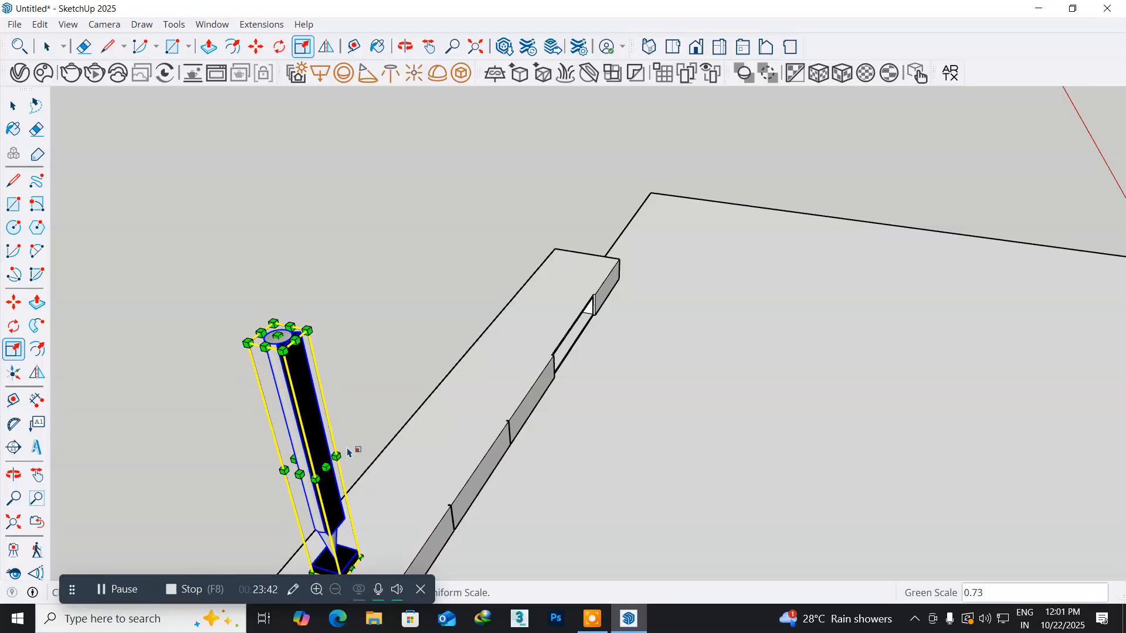
pyautogui.moveTo(326, 452); pyautogui.dragTo(184, 427, button='middle')
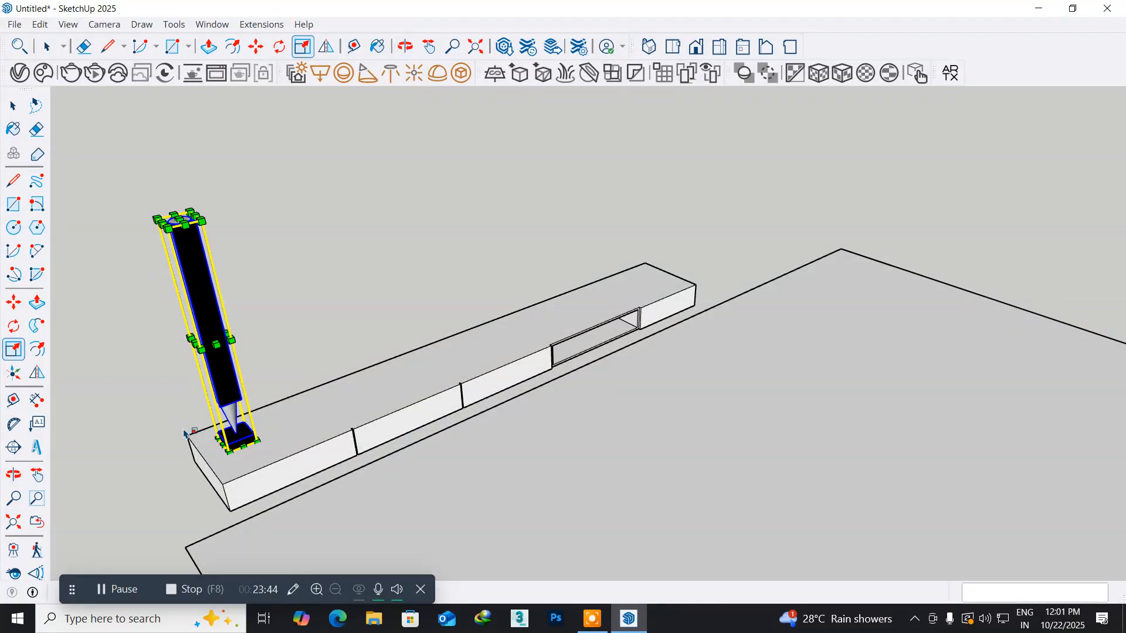
pyautogui.click(12, 106)
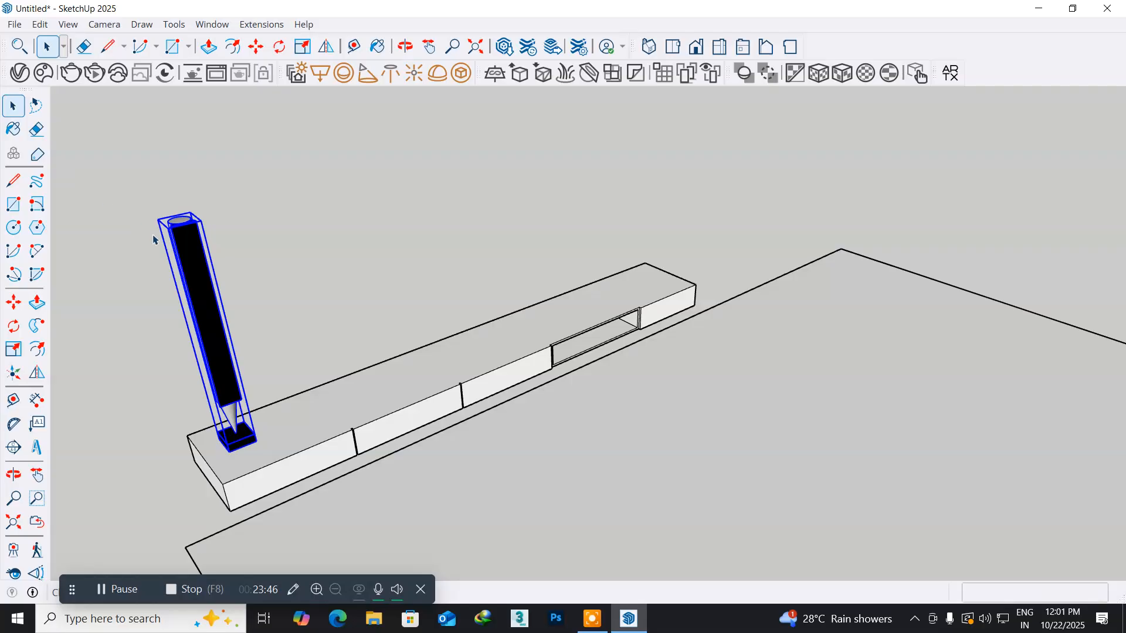
# - Copy the resized speaker about 8' 11 3/8" along the top of the TV unit to its right end and deselect it
pyautogui.moveTo(217, 355); pyautogui.dragTo(299, 397, button='middle')
pyautogui.keyDown('shift'); pyautogui.moveTo(336, 357); pyautogui.dragTo(257, 378, button='middle'); pyautogui.keyUp('shift')
pyautogui.scroll(2, 213, 366)
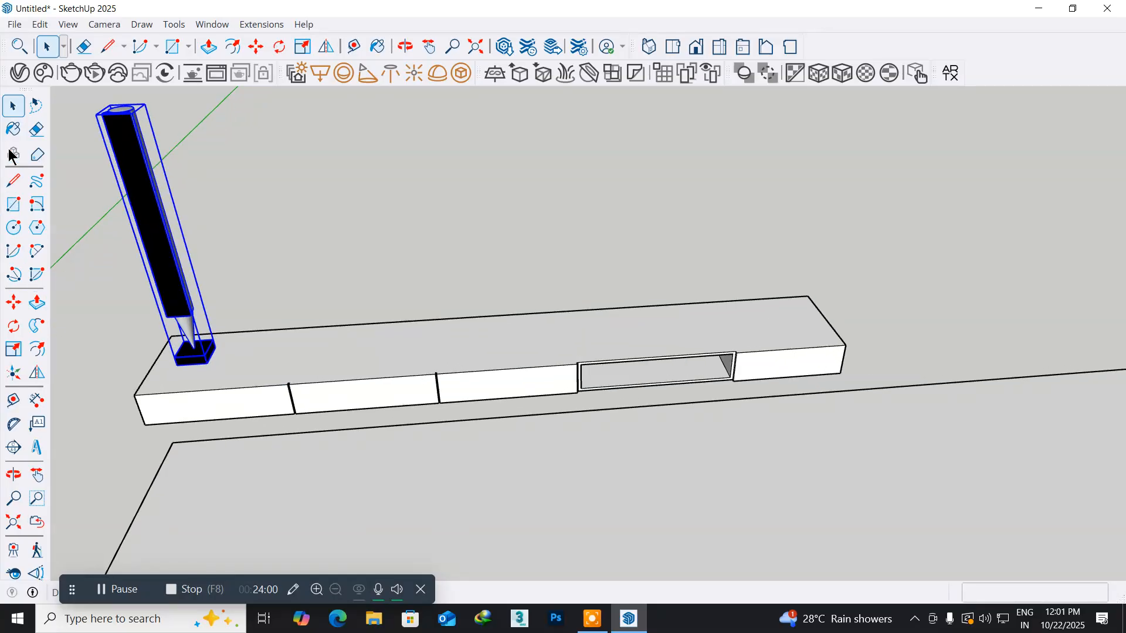
pyautogui.click(13, 303)
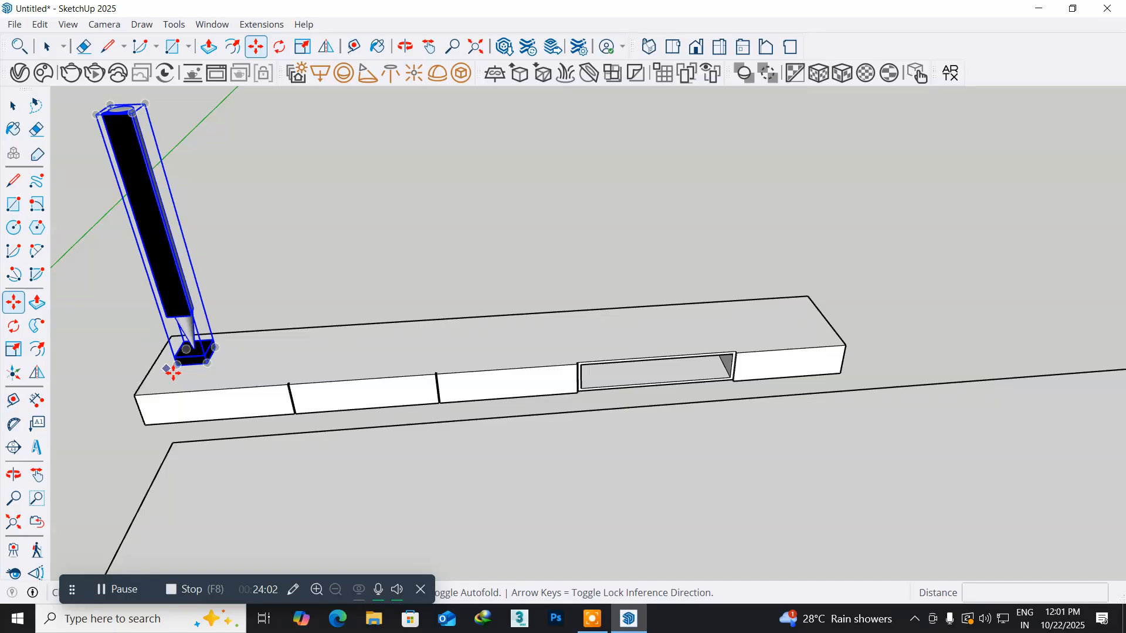
pyautogui.press('ctrl')
pyautogui.click(175, 366)
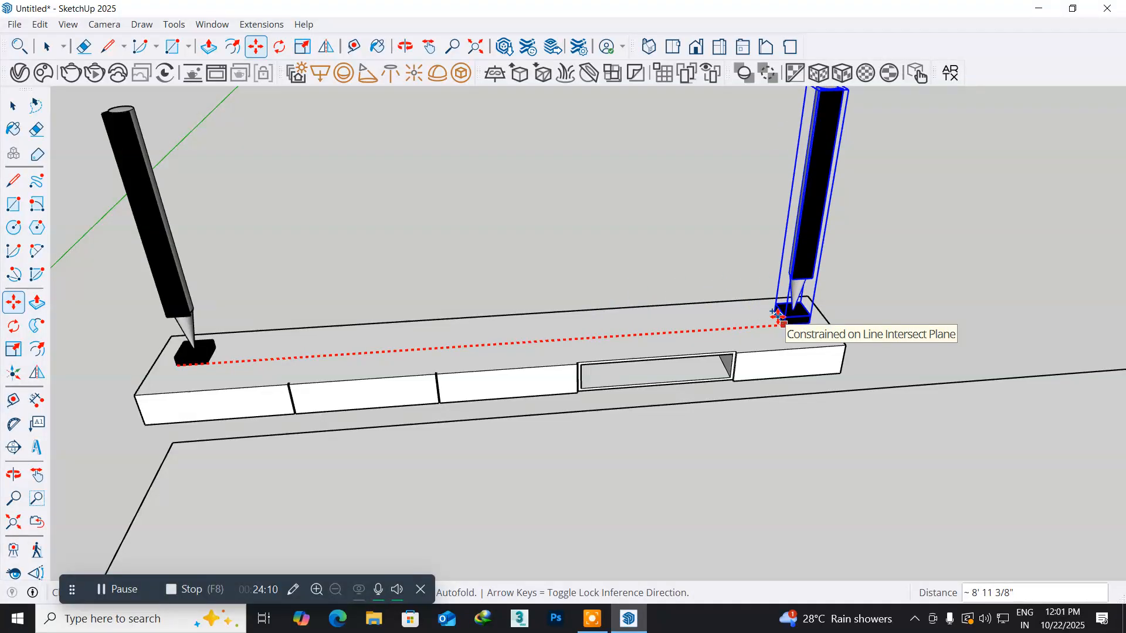
pyautogui.click(779, 317)
pyautogui.press('o')
pyautogui.moveTo(115, 389)
pyautogui.mouseDown()
pyautogui.moveTo(261, 331)
pyautogui.moveTo(311, 296)
pyautogui.moveTo(269, 311)
pyautogui.mouseUp()
pyautogui.click(12, 106)
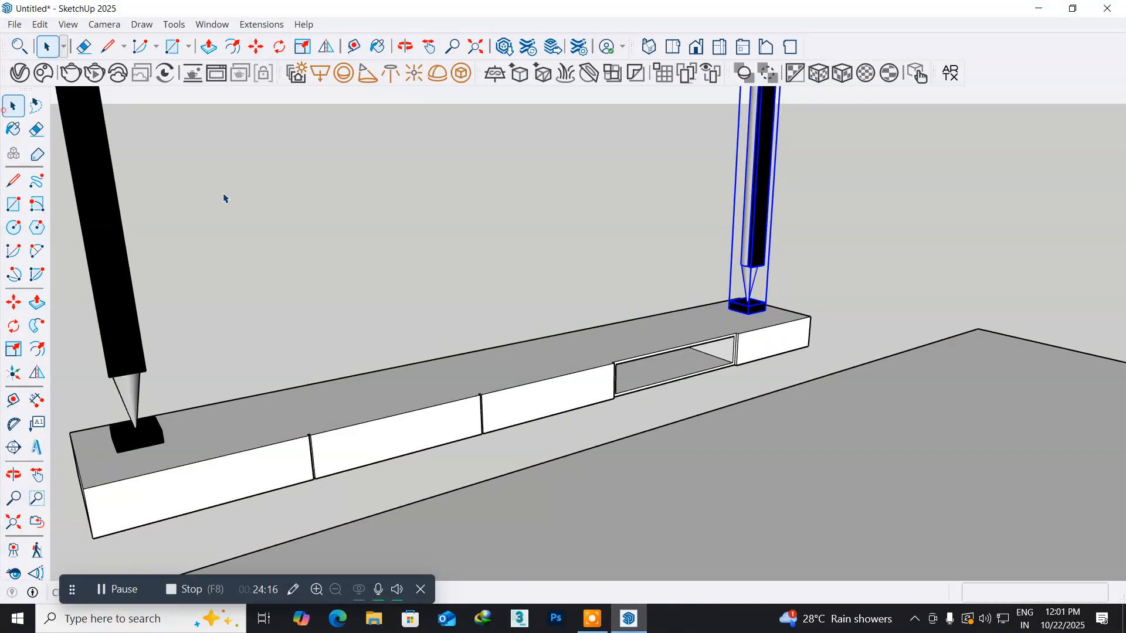
pyautogui.click(286, 231)
# - Minimize the model window to reach the desktop with the stored reference pictures
pyautogui.scroll(-5, 286, 232)
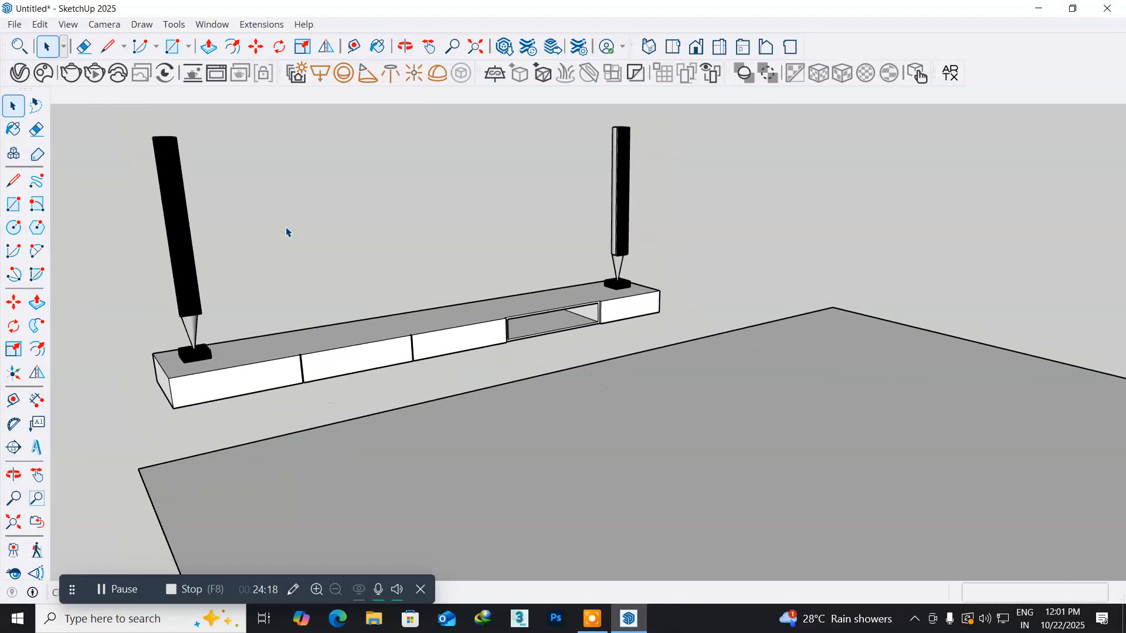
pyautogui.moveTo(303, 241); pyautogui.dragTo(218, 254, button='middle')
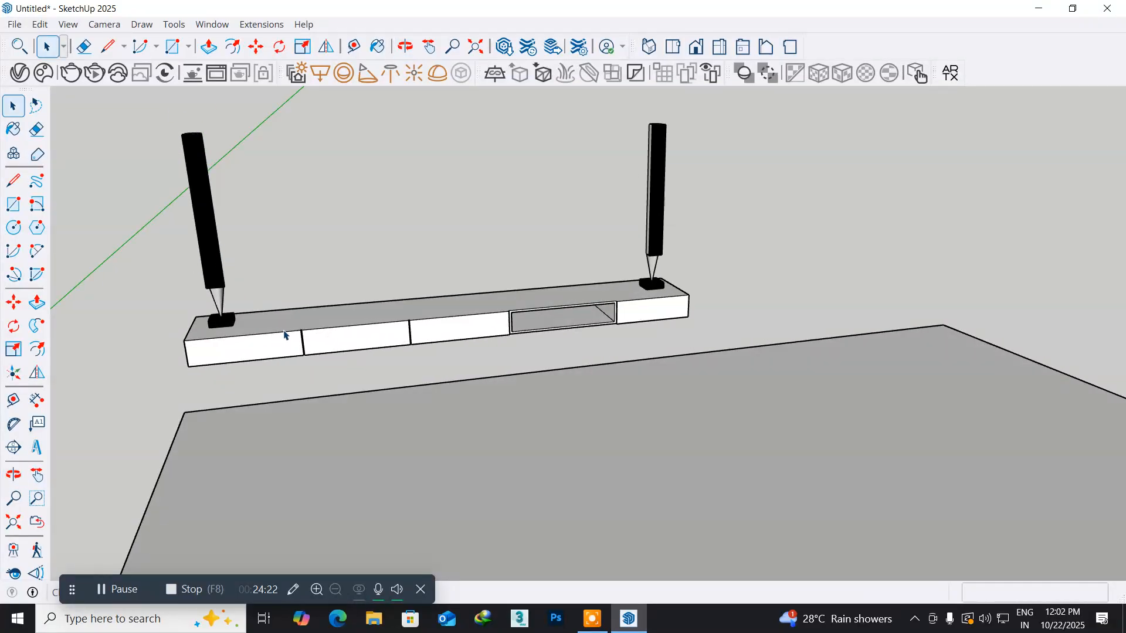
pyautogui.click(626, 618)
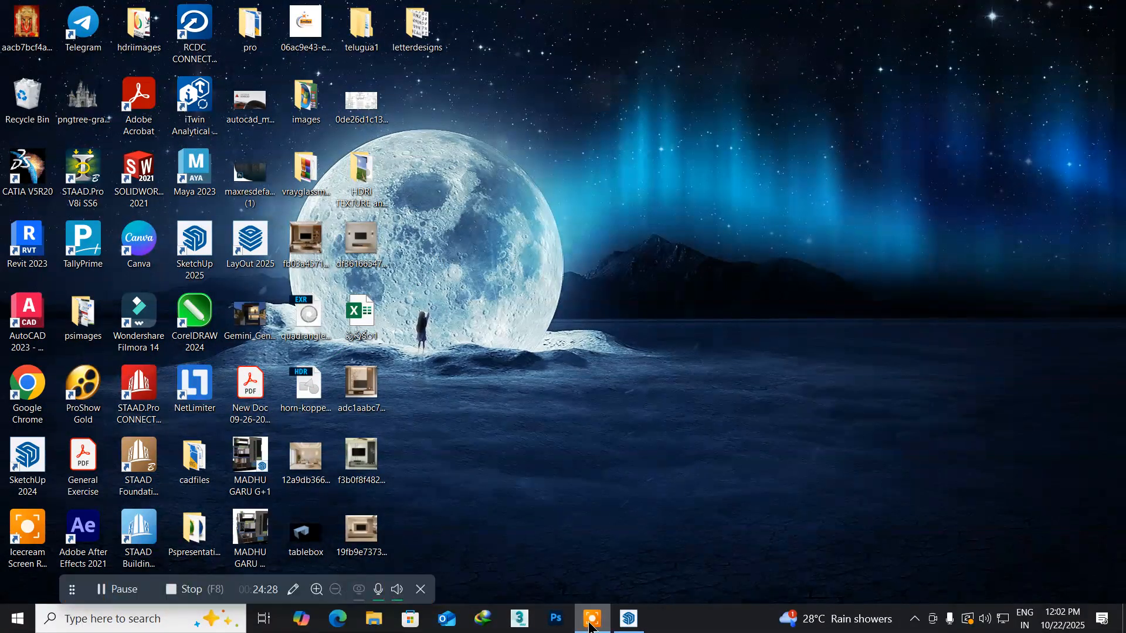
pyautogui.click(550, 623)
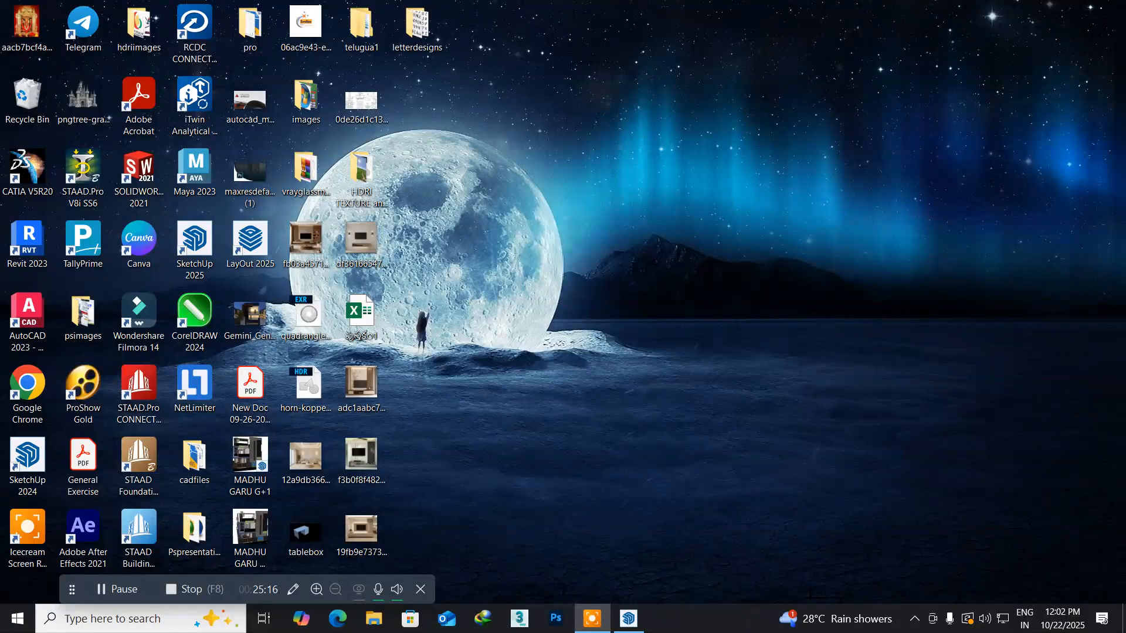
# - Open the living-room TV wall reference picture enlarged, examine the TV above the floating unit, and switch back to SketchUp
pyautogui.doubleClick(306, 247)
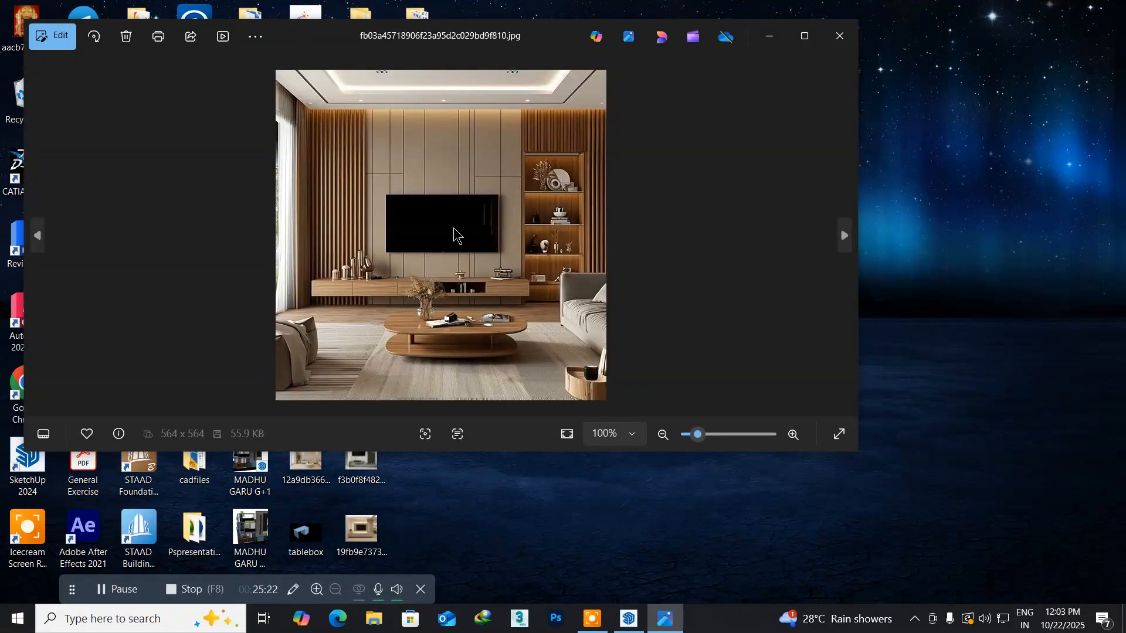
pyautogui.doubleClick(417, 31)
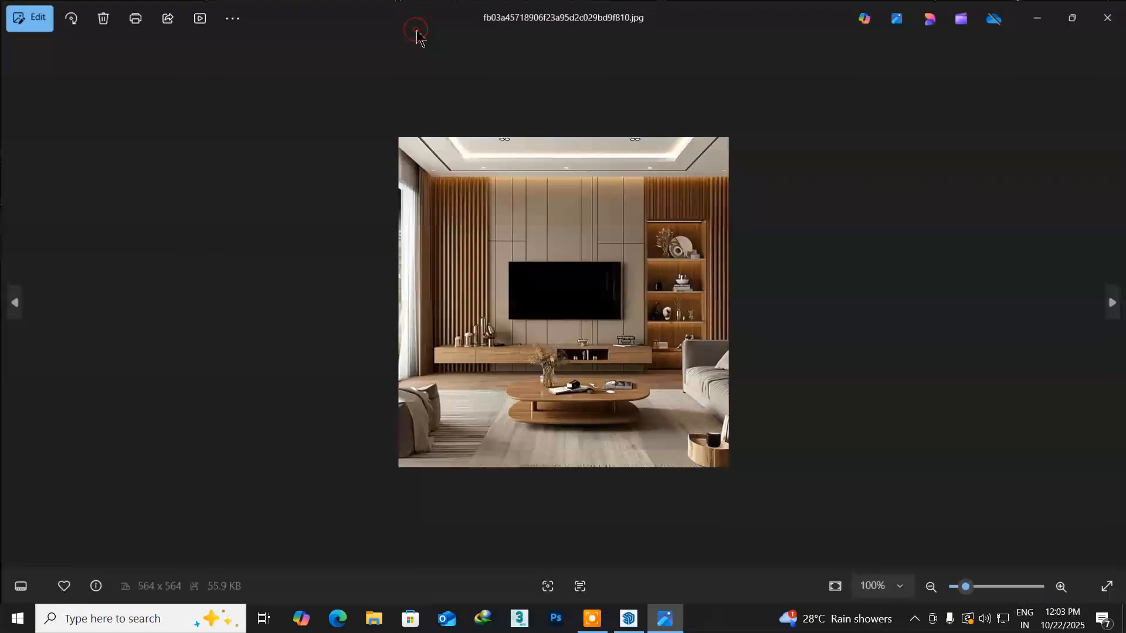
pyautogui.scroll(3, 525, 305)
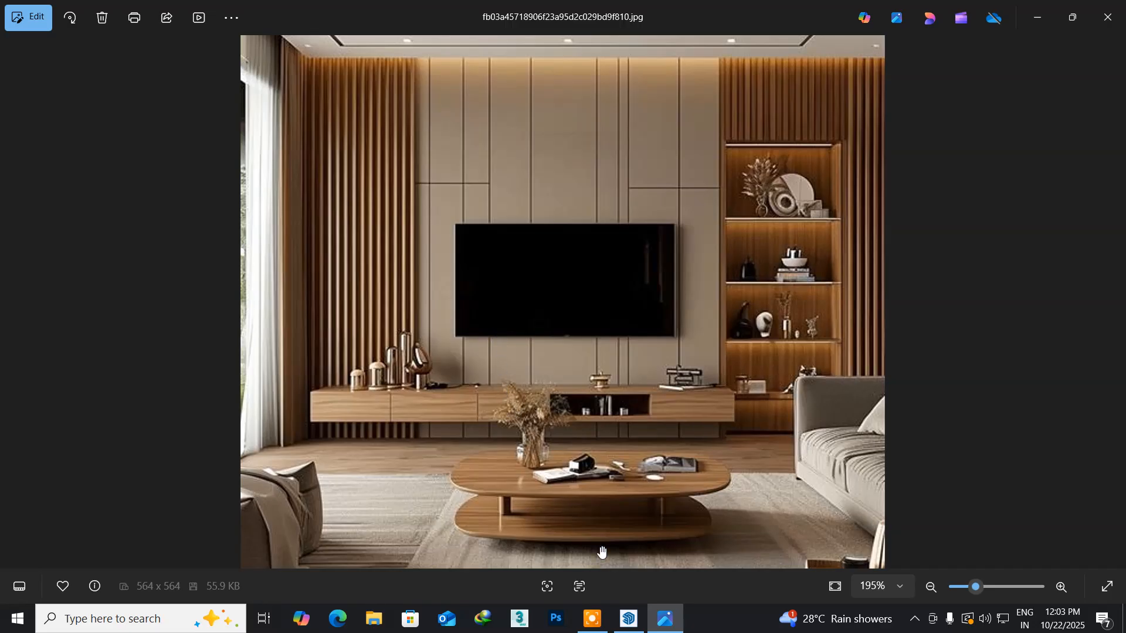
pyautogui.click(639, 626)
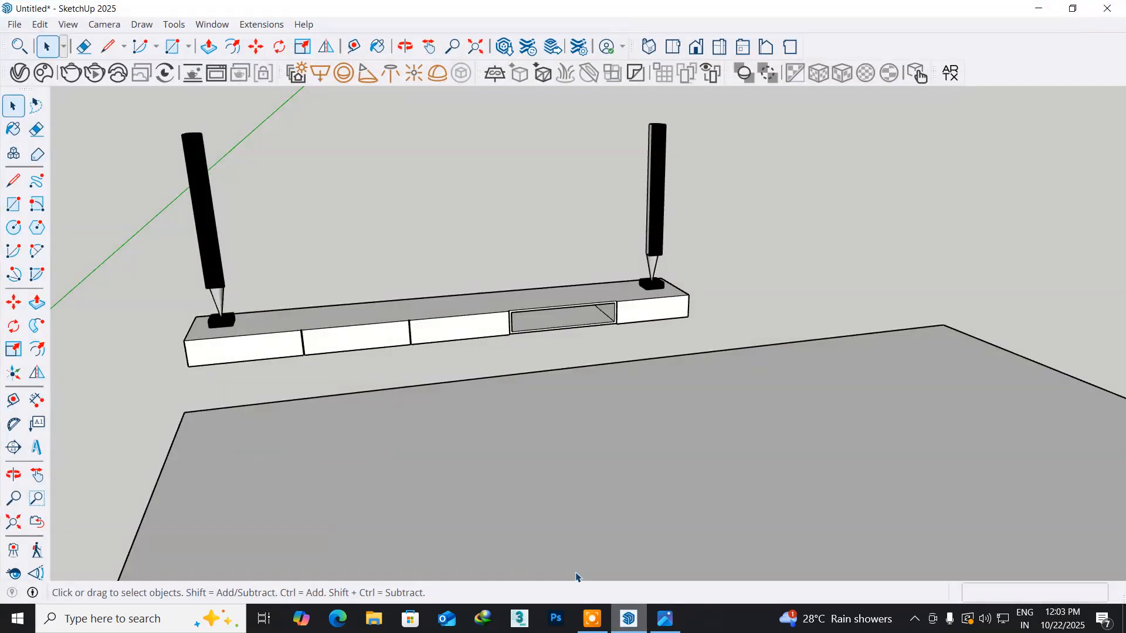
# - Draw a 6' by 1" rectangle on top of the TV unit, lengthwise between the two speakers
pyautogui.moveTo(330, 285); pyautogui.dragTo(307, 371, button='middle')
pyautogui.scroll(3, 359, 334)
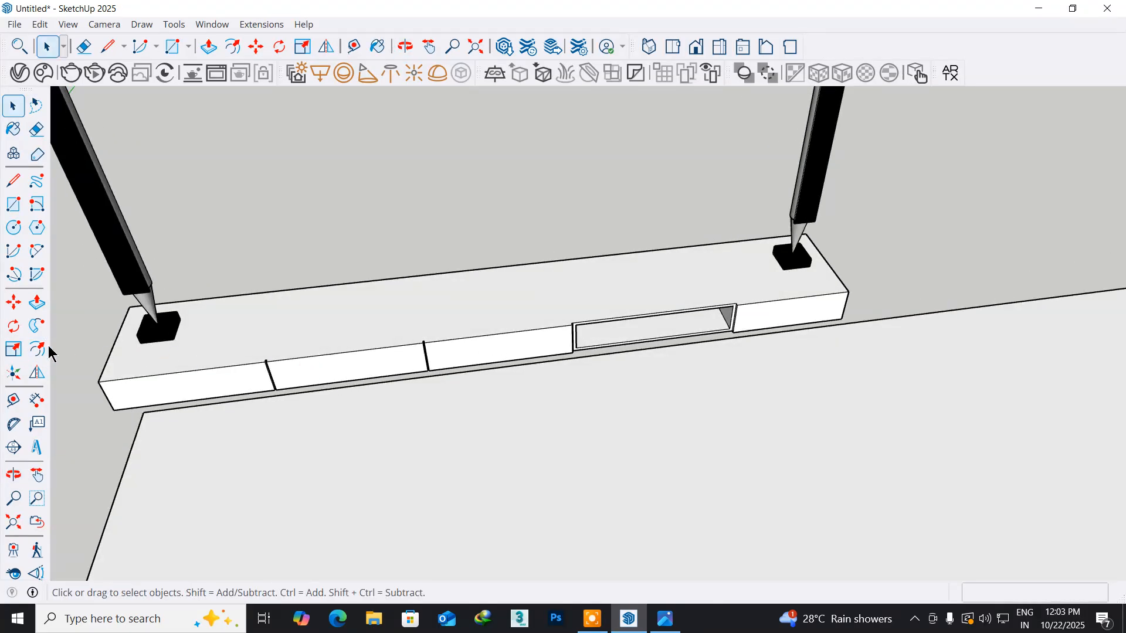
pyautogui.click(12, 204)
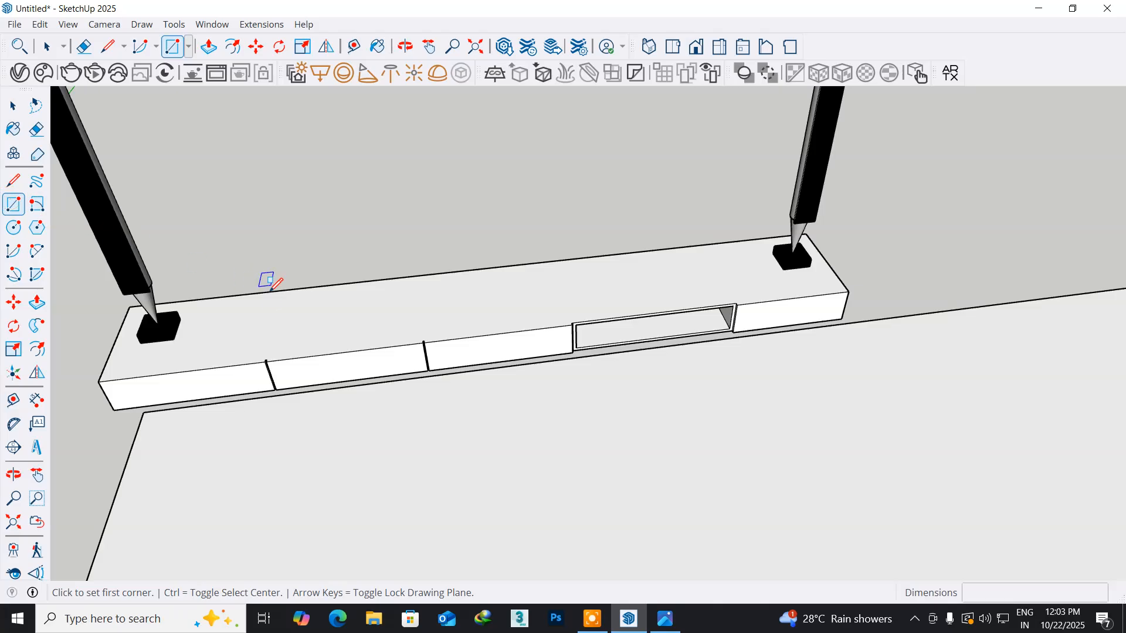
pyautogui.click(253, 307)
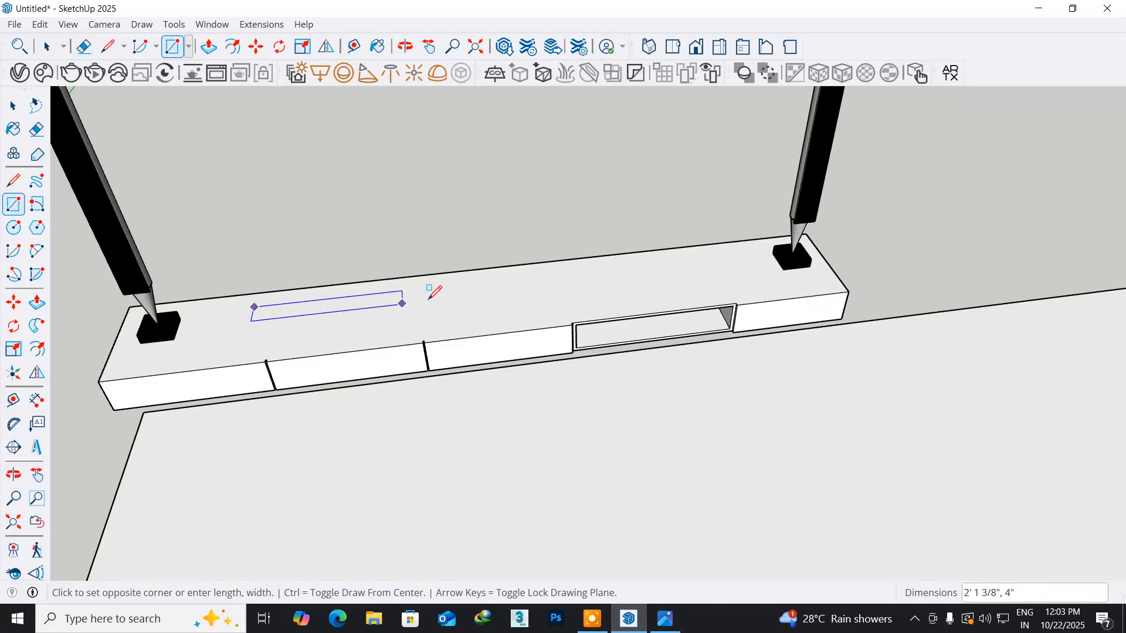
pyautogui.click(712, 264)
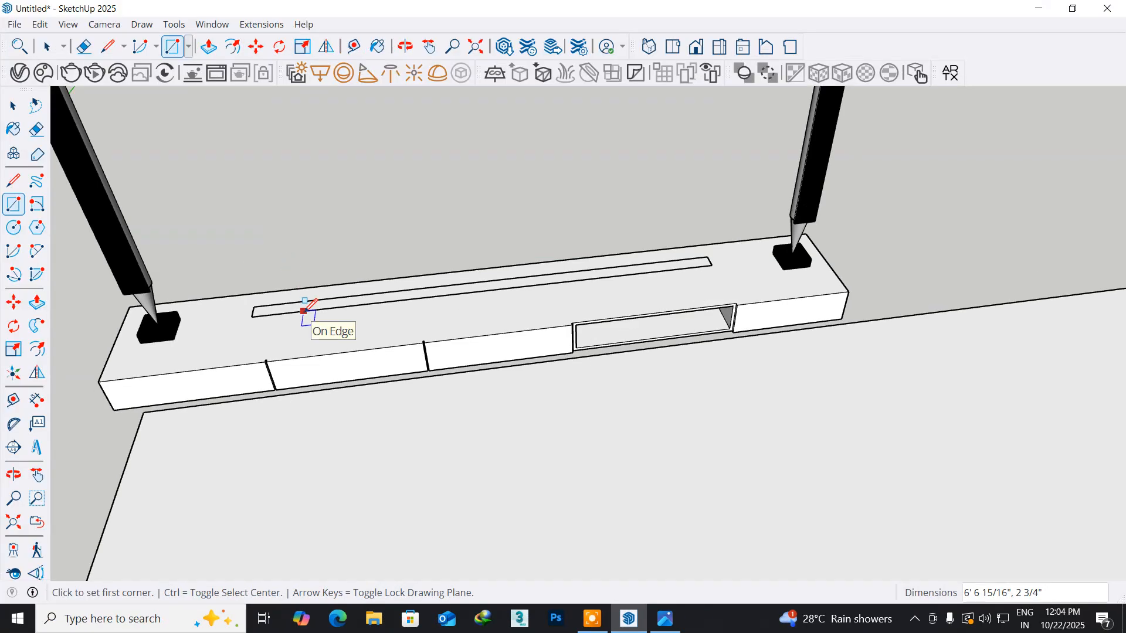
pyautogui.write("6',")
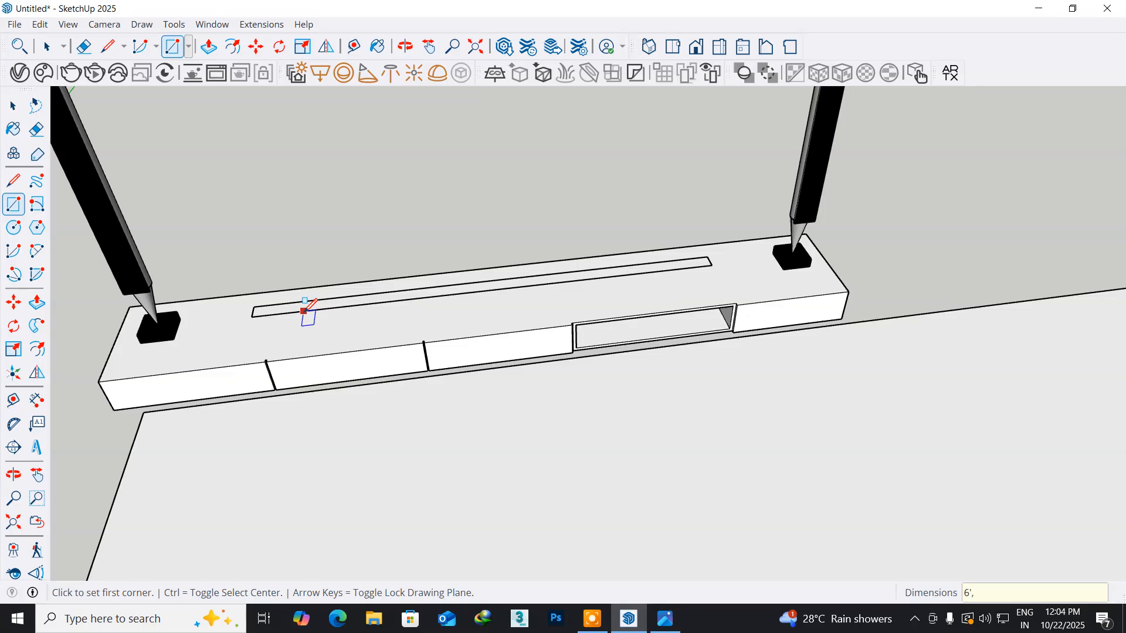
pyautogui.write('1"')
pyautogui.press('Return')
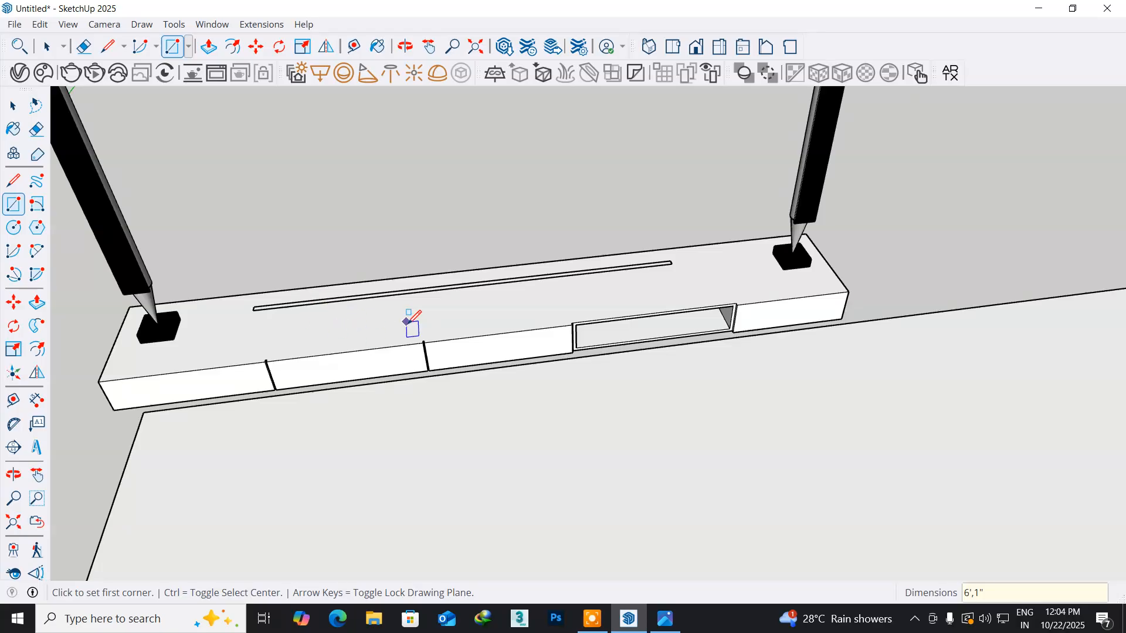
# - Extrude the thin rectangle on top of the TV unit upward by 5' with Push/Pull
pyautogui.scroll(5, 261, 316)
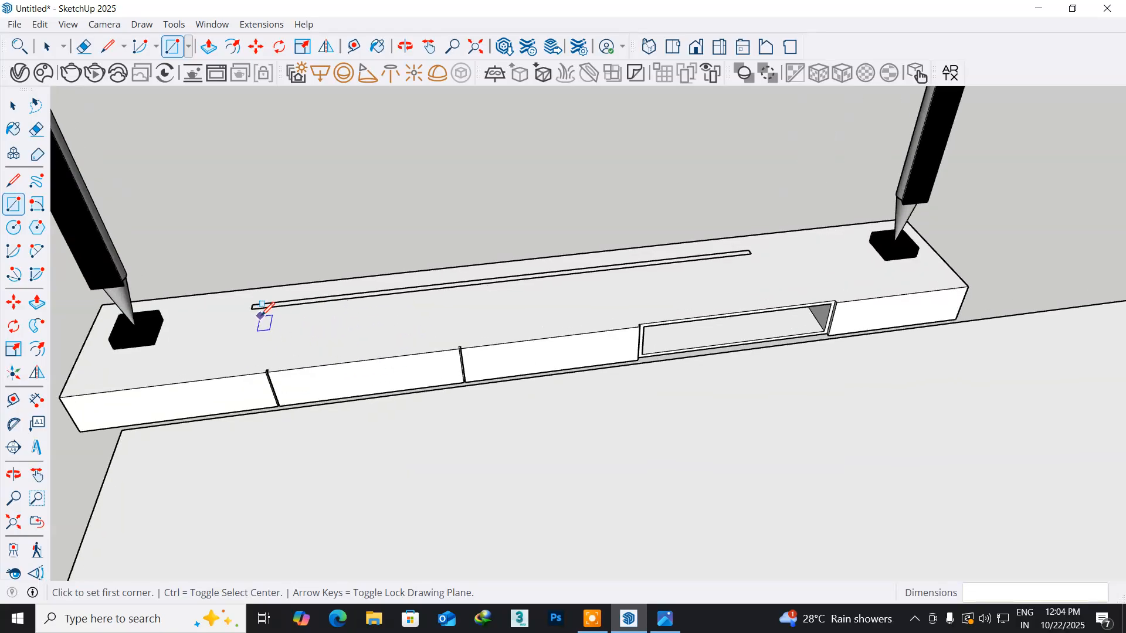
pyautogui.scroll(3, 261, 317)
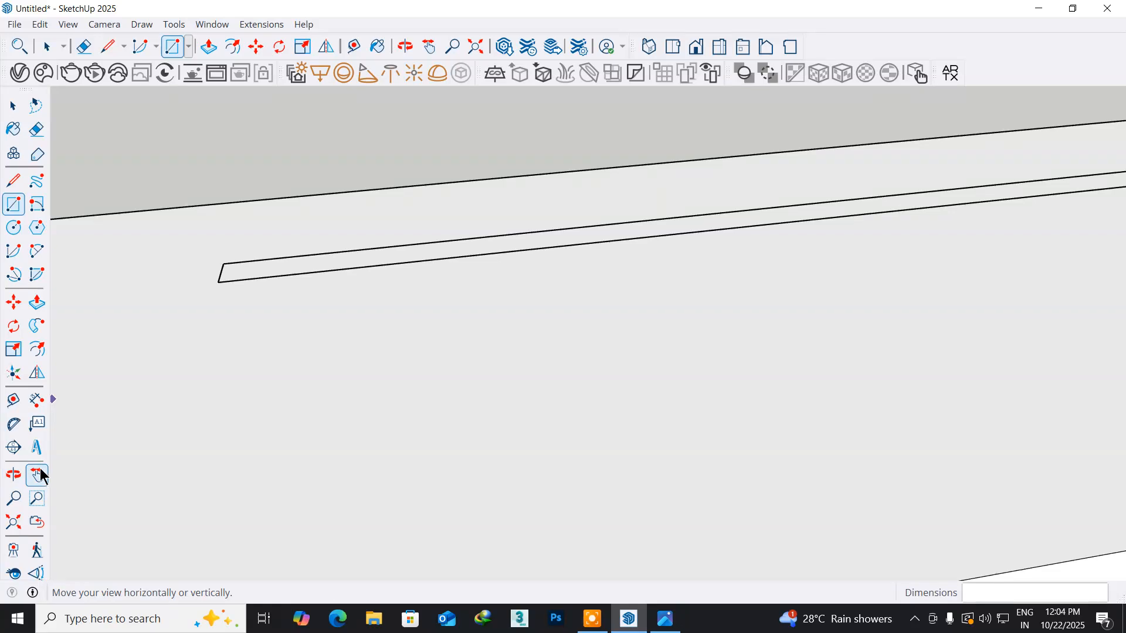
pyautogui.click(37, 303)
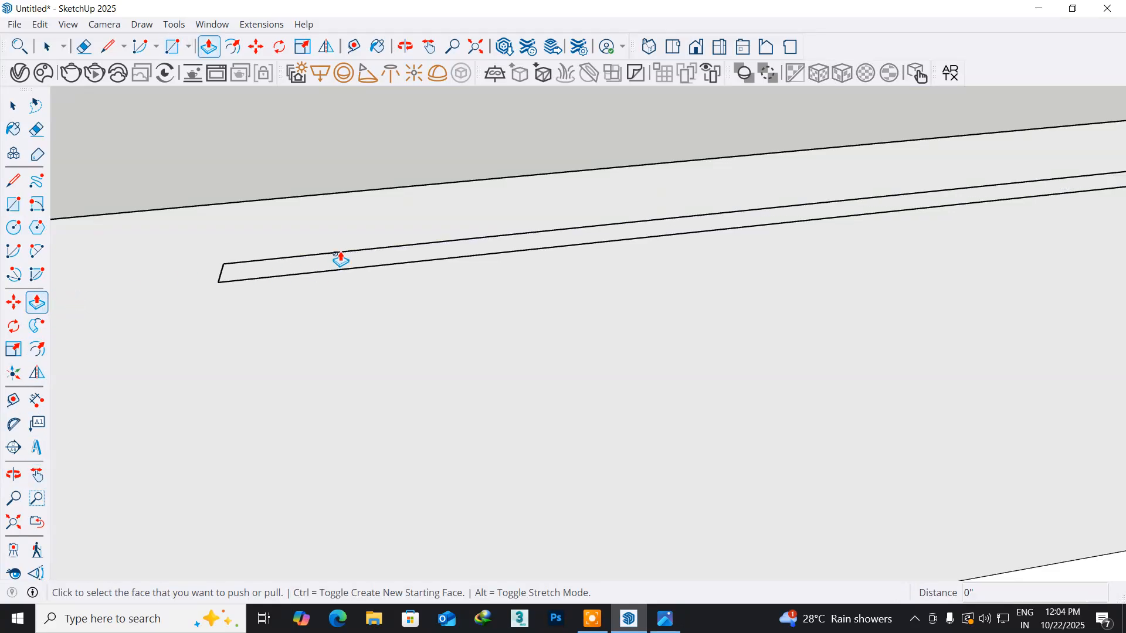
pyautogui.scroll(2, 339, 259)
pyautogui.click(325, 271)
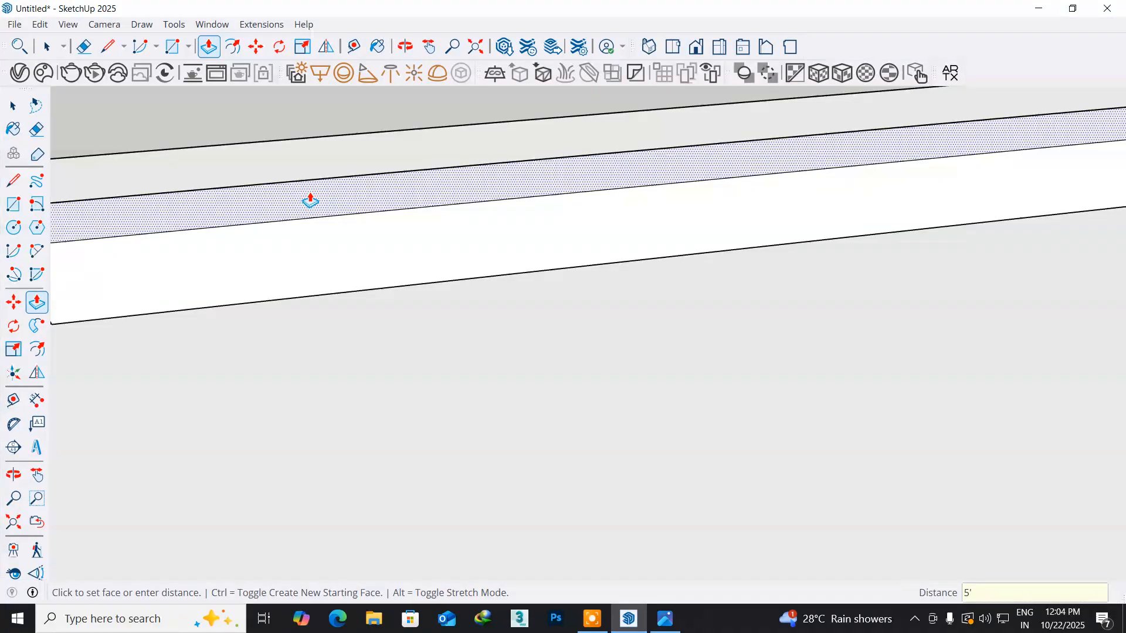
pyautogui.press('Return')
pyautogui.press('Return')
pyautogui.scroll(-8, 381, 294)
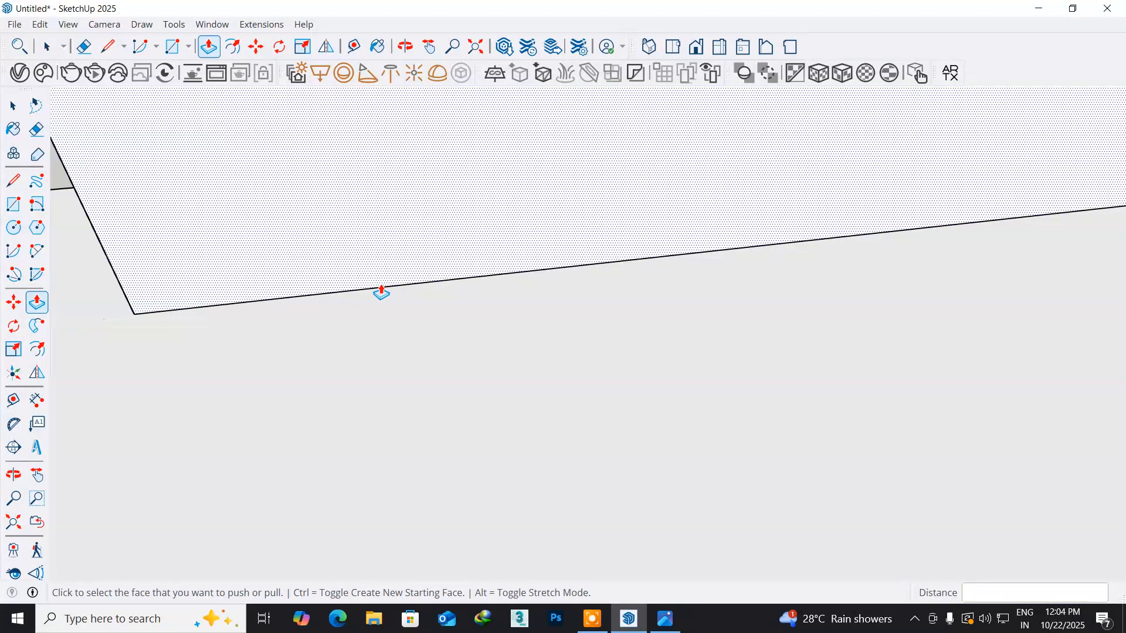
pyautogui.scroll(-4, 392, 305)
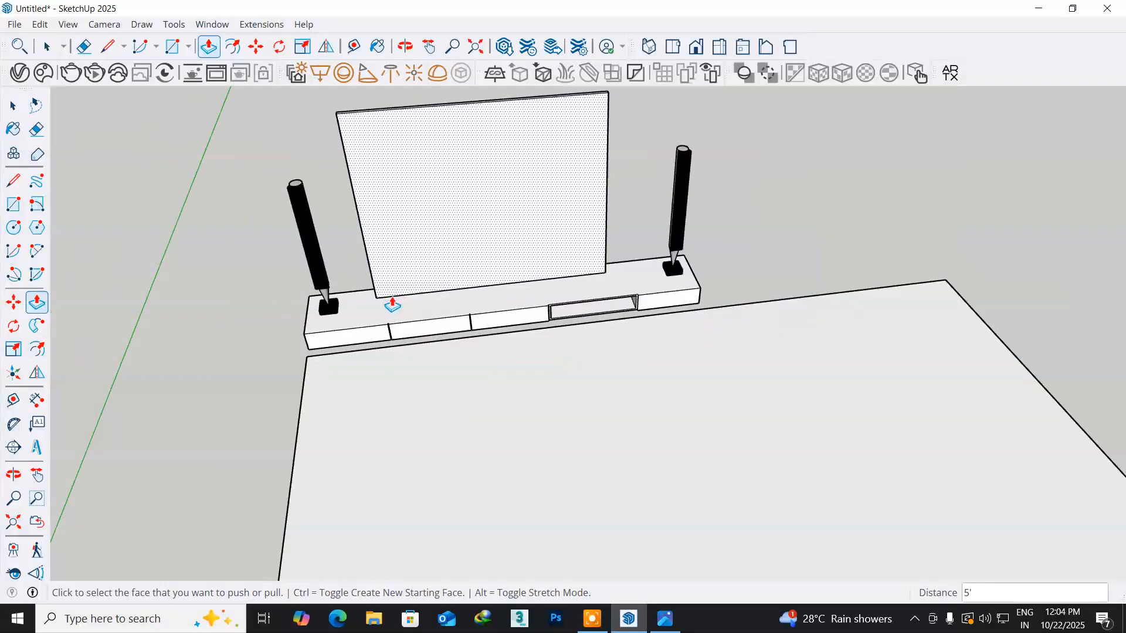
# - Push the top face of the upright TV panel down by 1' 6"
pyautogui.moveTo(414, 227); pyautogui.dragTo(410, 319, button='middle')
pyautogui.scroll(5, 370, 281)
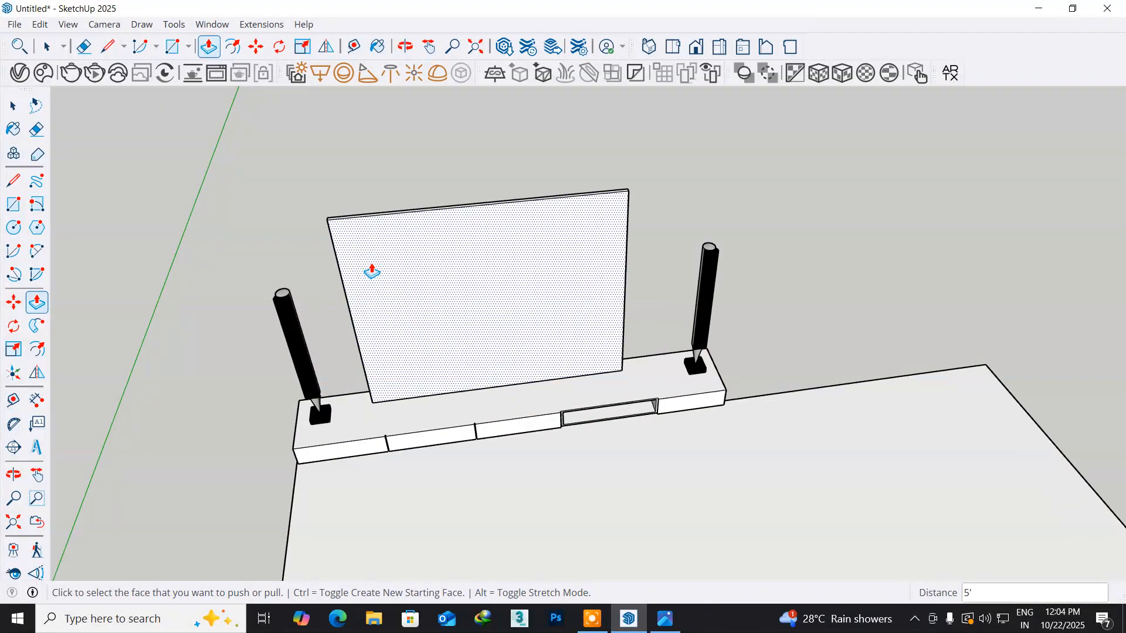
pyautogui.moveTo(372, 261); pyautogui.dragTo(395, 300, button='middle')
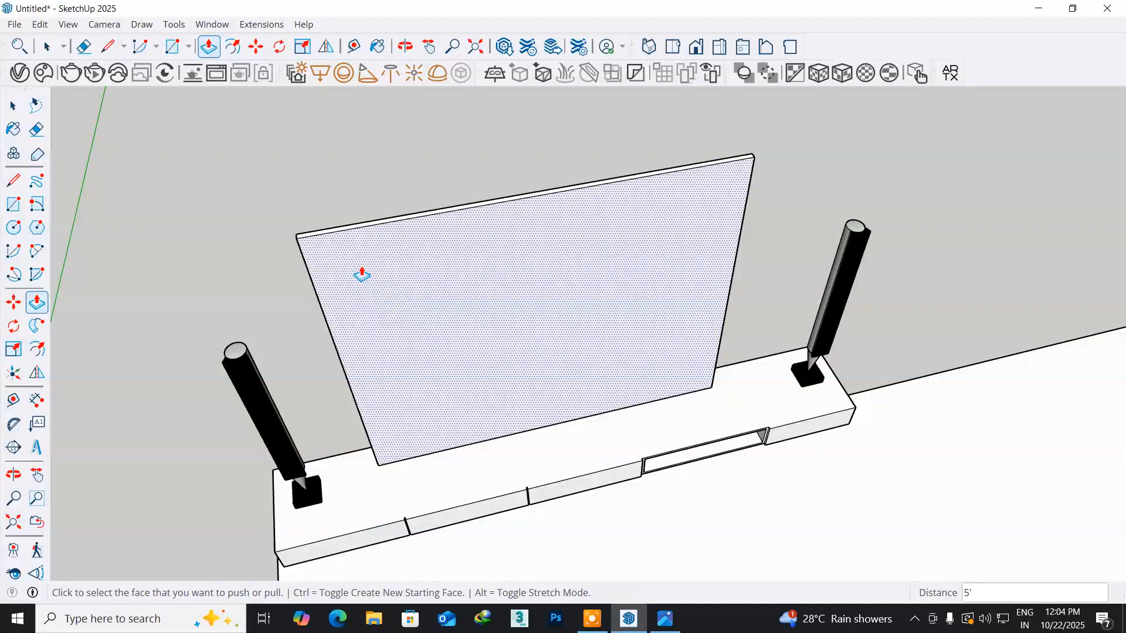
pyautogui.scroll(4, 359, 272)
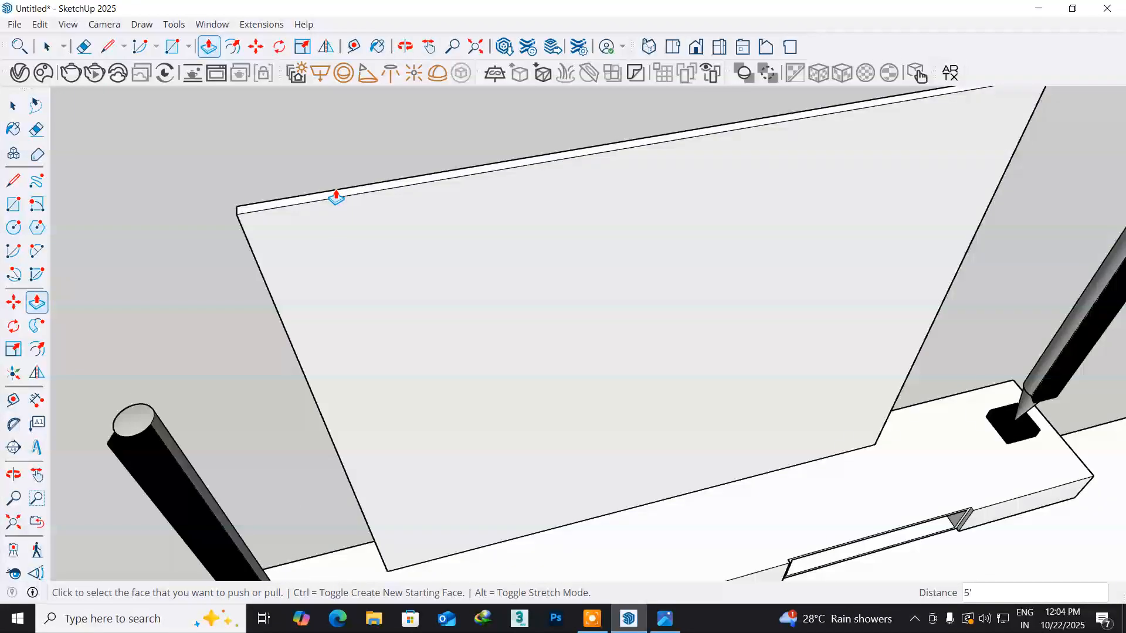
pyautogui.click(338, 201)
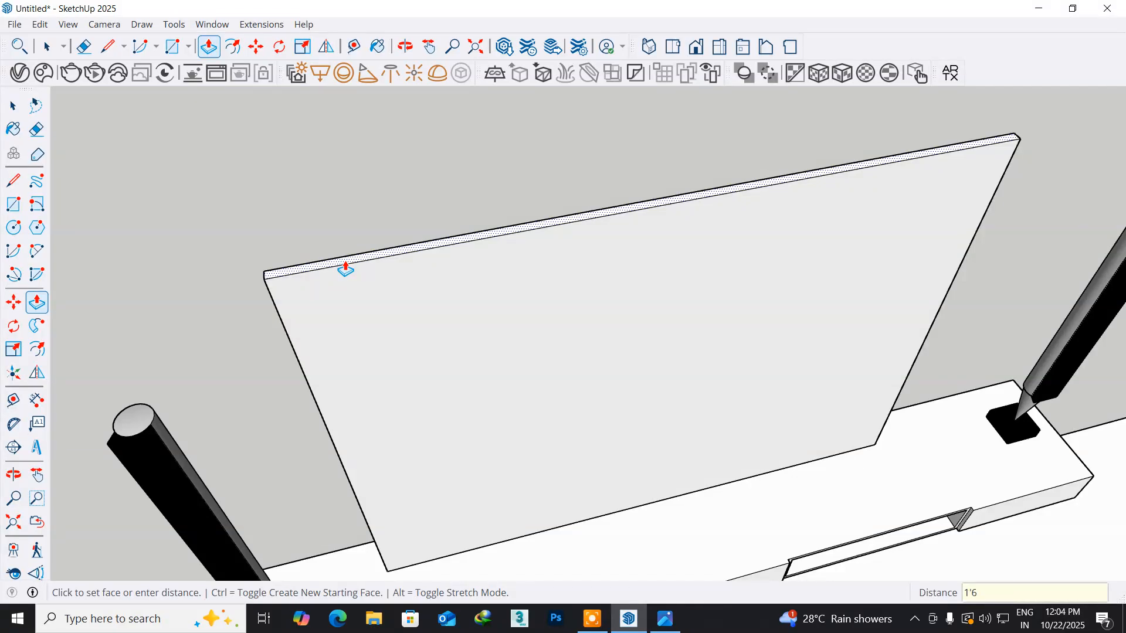
pyautogui.press('Return')
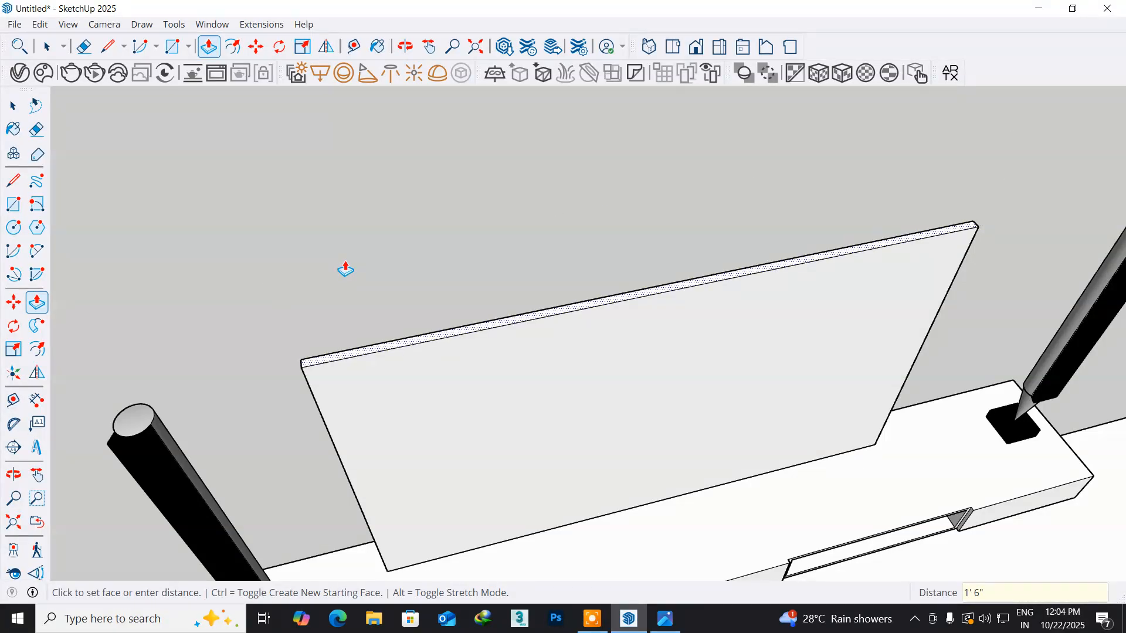
# - Offset the outline of the TV panel's front face inward by 0.5" to form a thin border
pyautogui.moveTo(322, 403)
pyautogui.mouseDown(button='middle')
pyautogui.moveTo(194, 212)
pyautogui.moveTo(133, 164)
pyautogui.moveTo(53, 169)
pyautogui.moveTo(8, 236)
pyautogui.mouseUp(button='middle')
pyautogui.keyDown('shift'); pyautogui.moveTo(392, 368); pyautogui.dragTo(593, 359, button='middle'); pyautogui.keyUp('shift')
pyautogui.press('p')
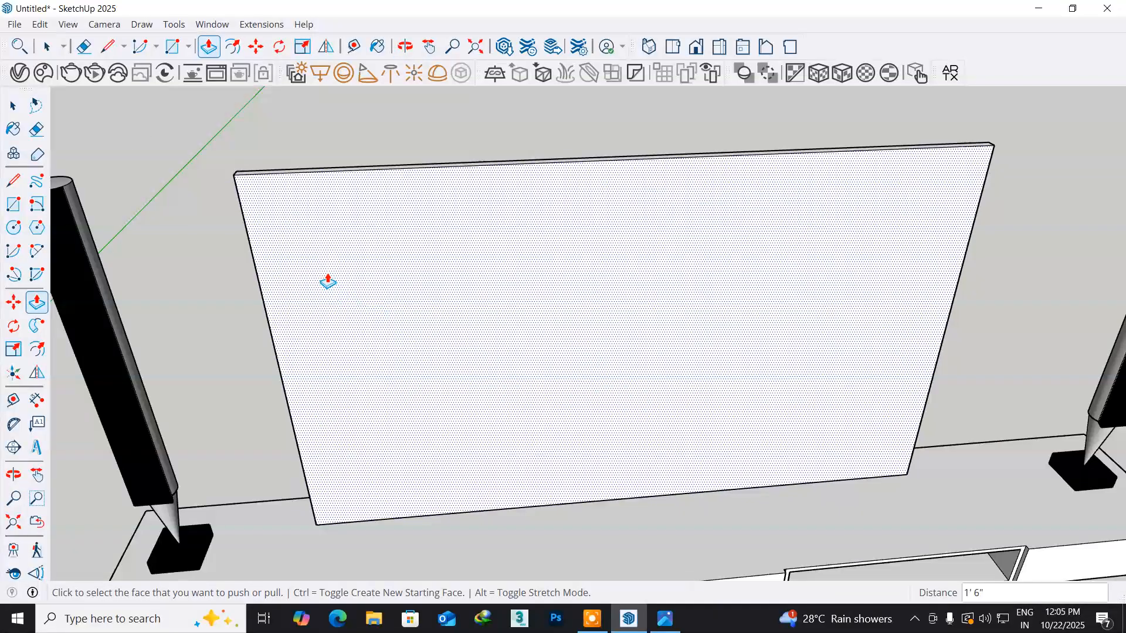
pyautogui.scroll(4, 330, 286)
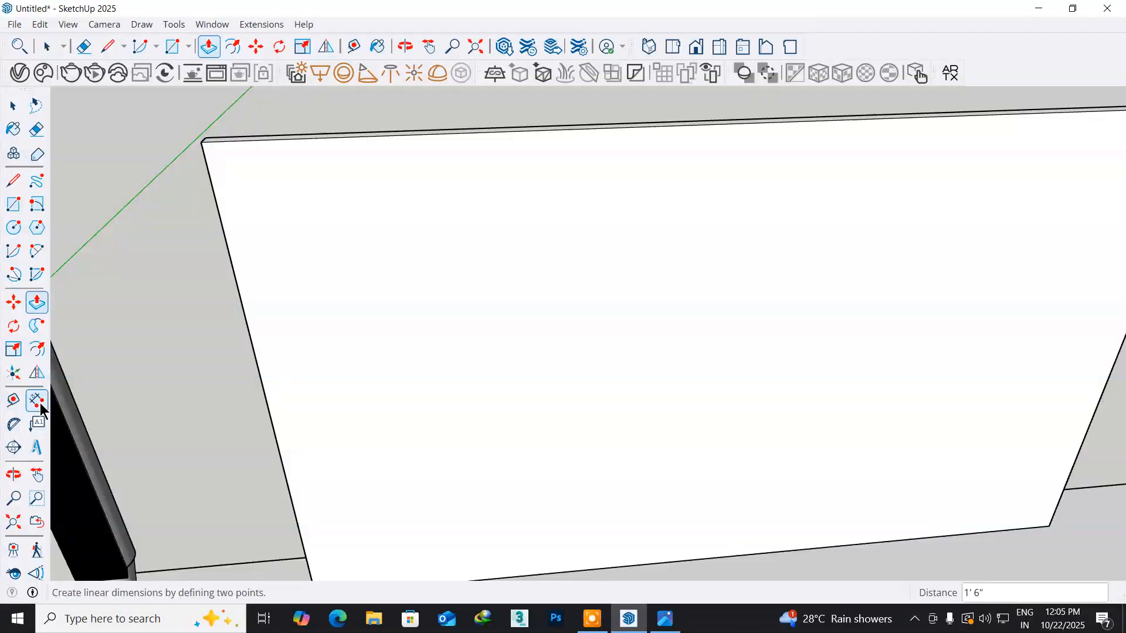
pyautogui.click(36, 349)
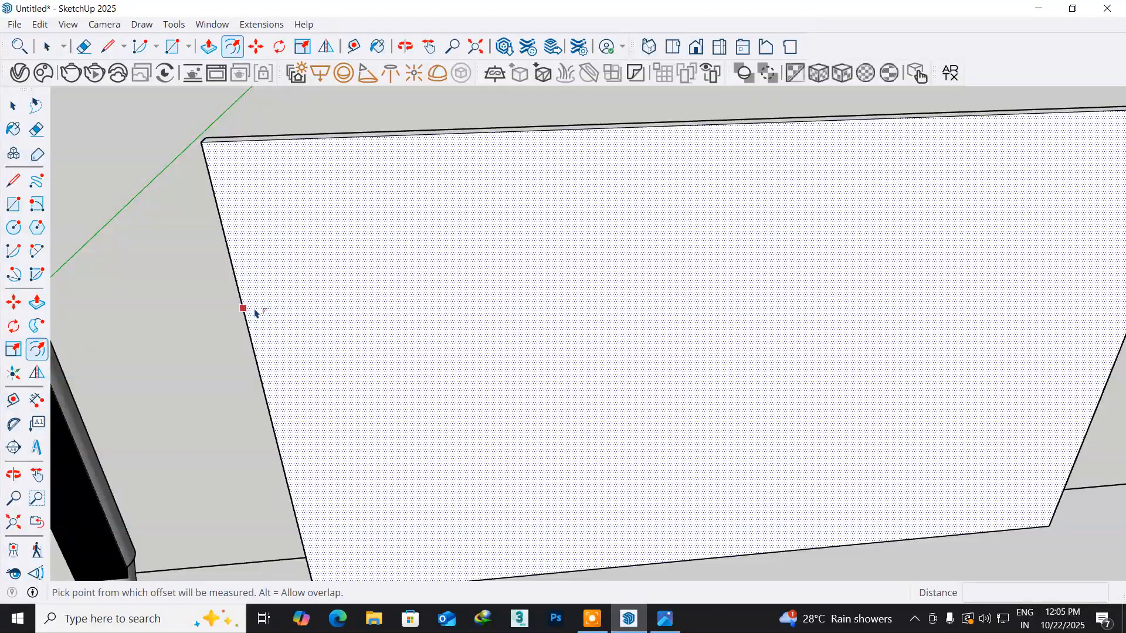
pyautogui.click(256, 312)
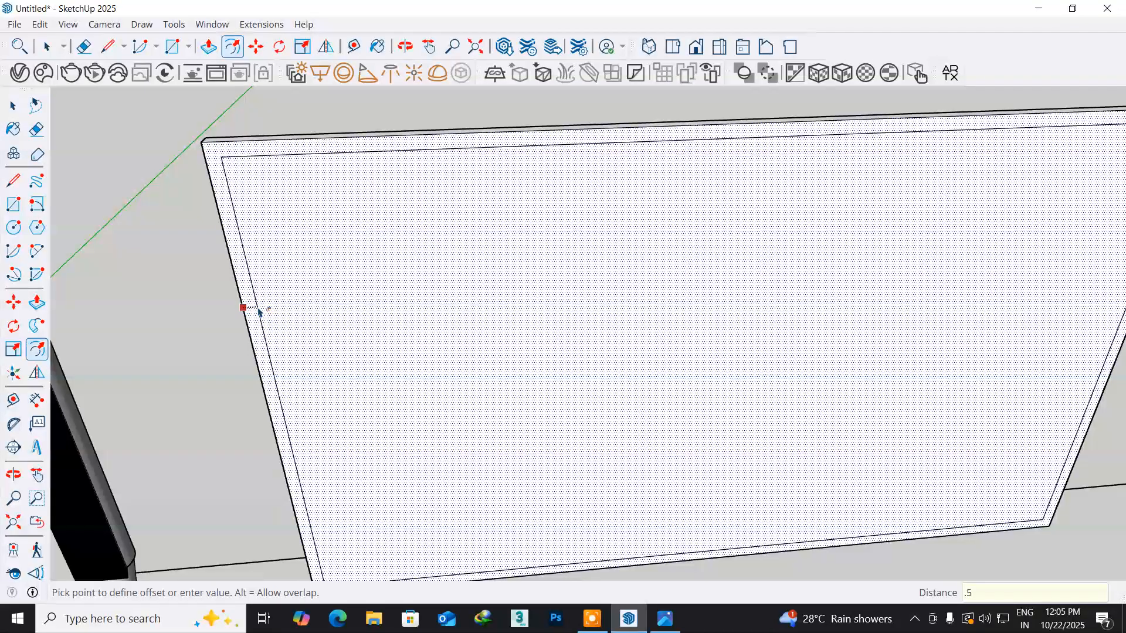
pyautogui.press('Return')
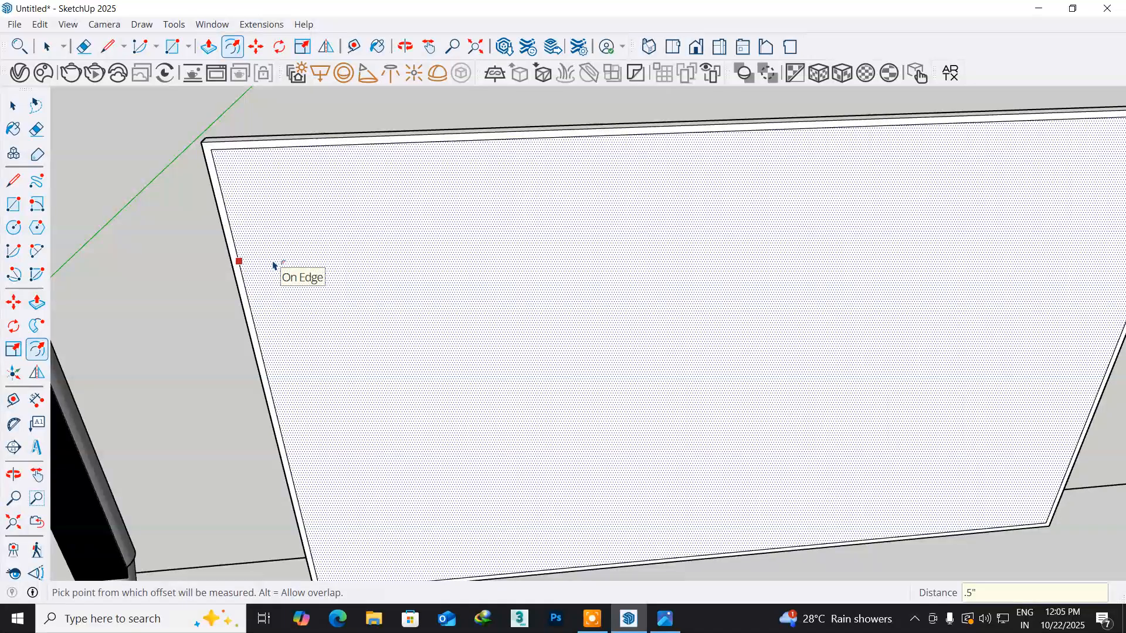
# - Push the TV panel's inner front face back by 1/2" to recess the screen within its frame
pyautogui.scroll(3, 274, 266)
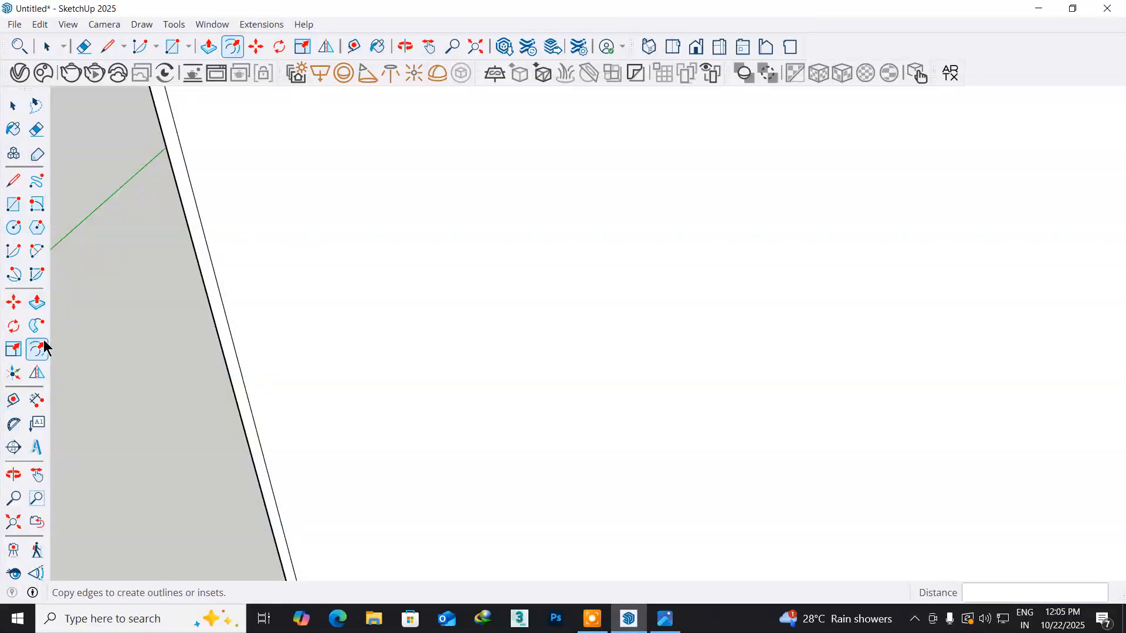
pyautogui.click(37, 301)
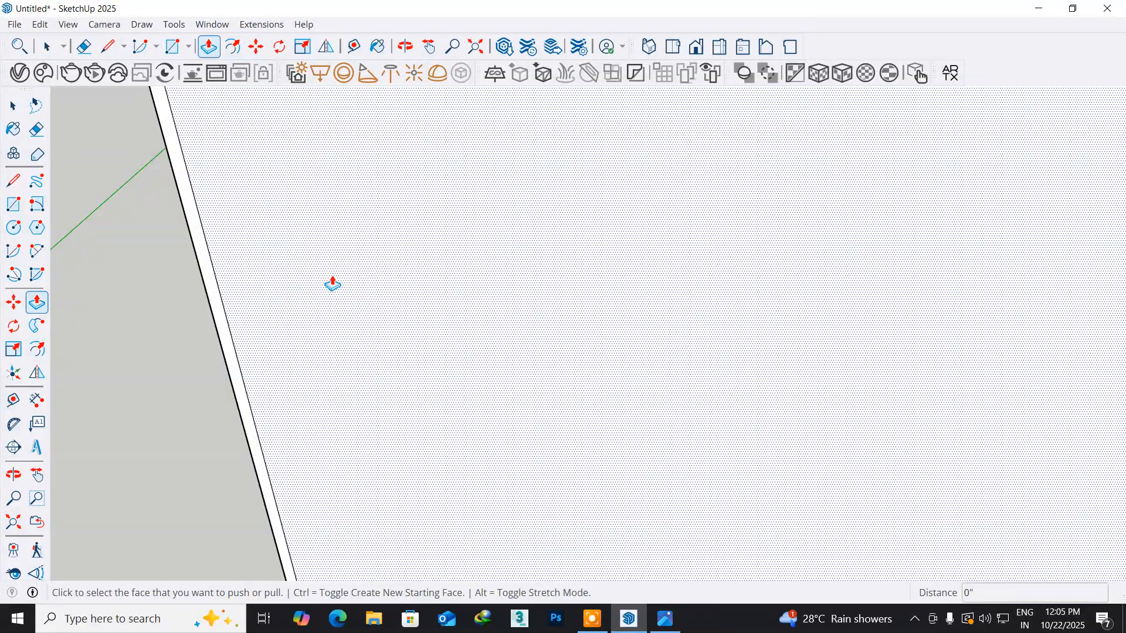
pyautogui.moveTo(340, 282); pyautogui.dragTo(311, 440, button='middle')
pyautogui.click(311, 433)
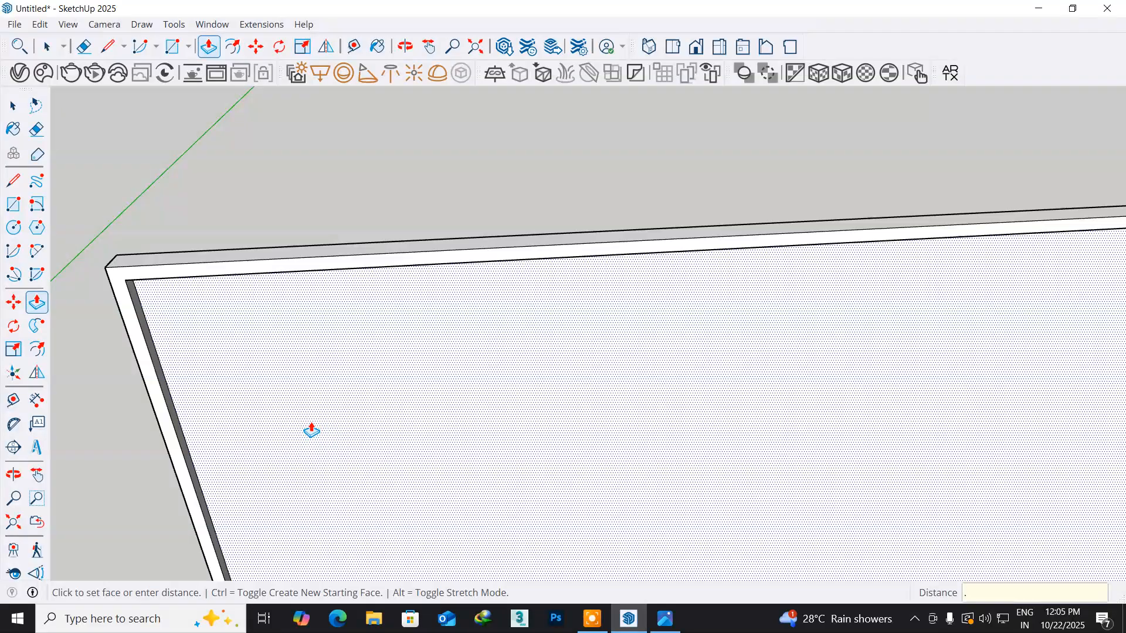
pyautogui.press('Return')
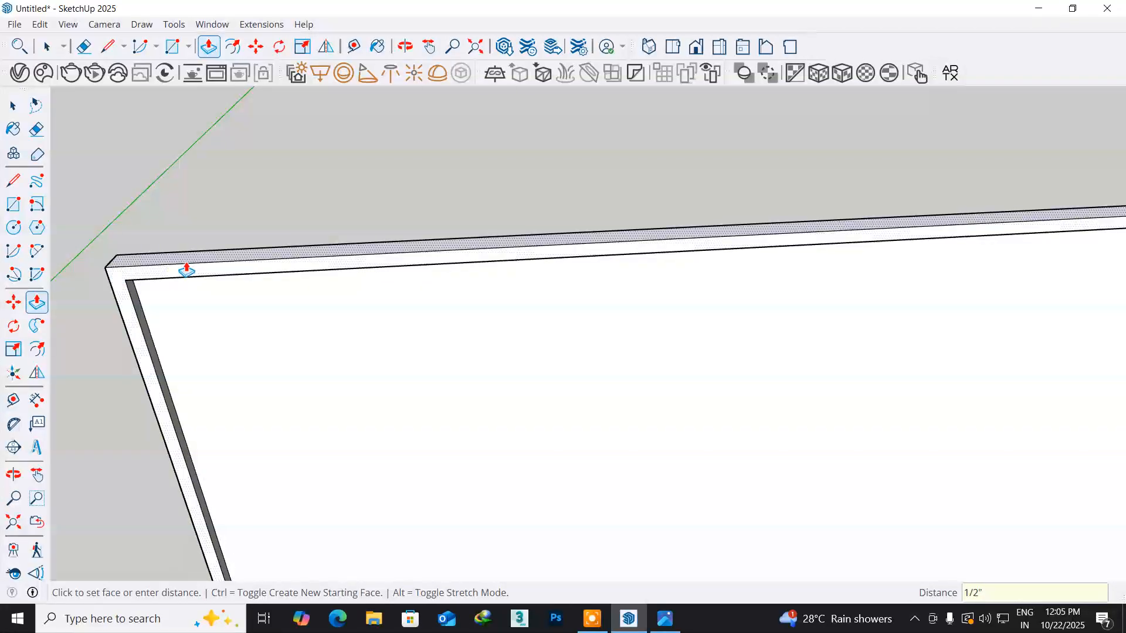
# - Select all the connected geometry of the TV panel and make it a group
pyautogui.moveTo(183, 376); pyautogui.dragTo(463, 377, button='middle')
pyautogui.moveTo(445, 443); pyautogui.dragTo(392, 228, button='middle')
pyautogui.scroll(-6, 382, 234)
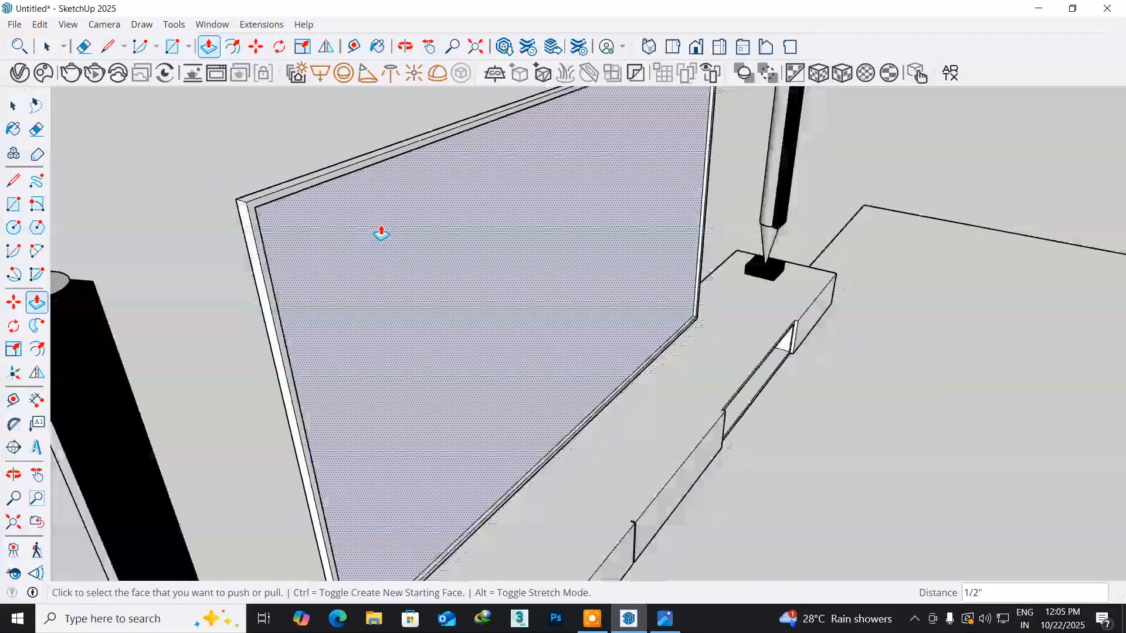
pyautogui.click(13, 106)
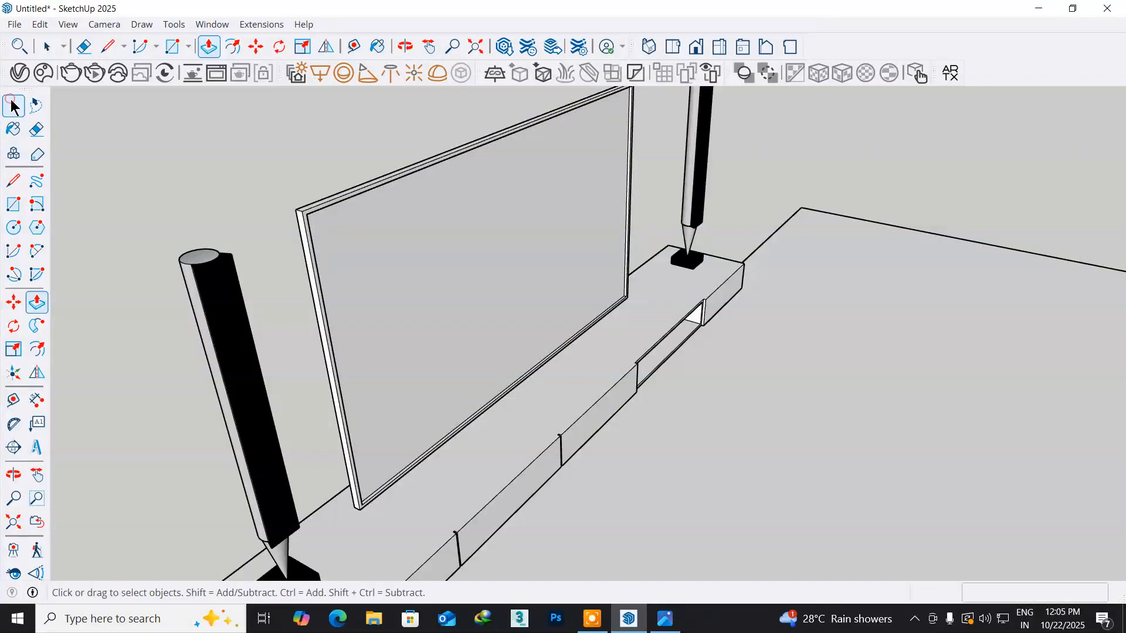
pyautogui.click(421, 266)
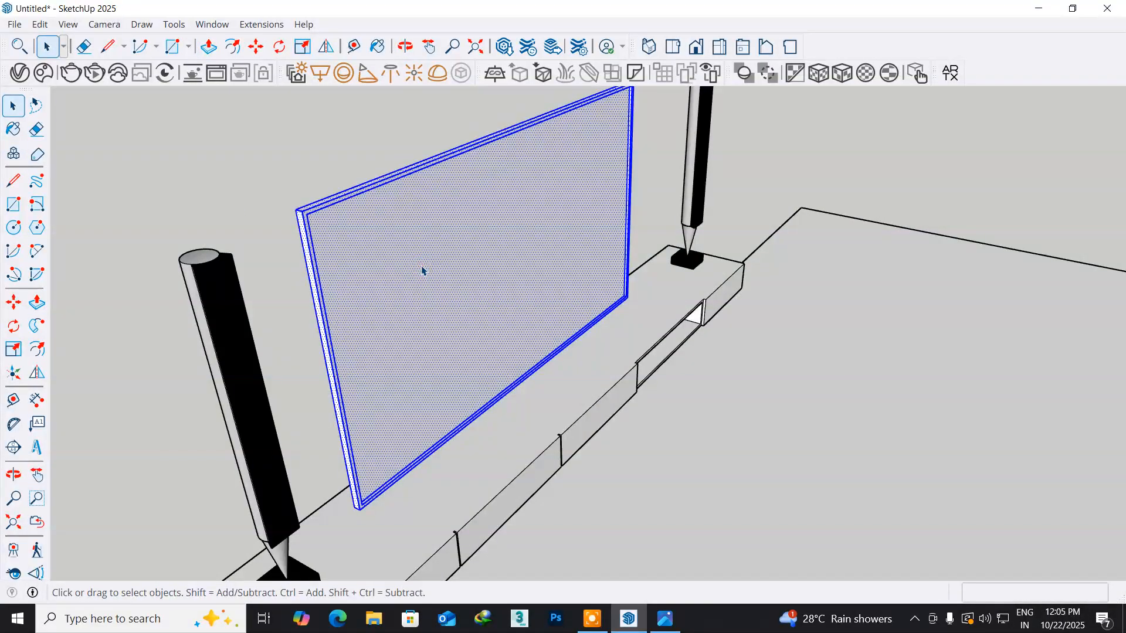
pyautogui.rightClick(422, 270)
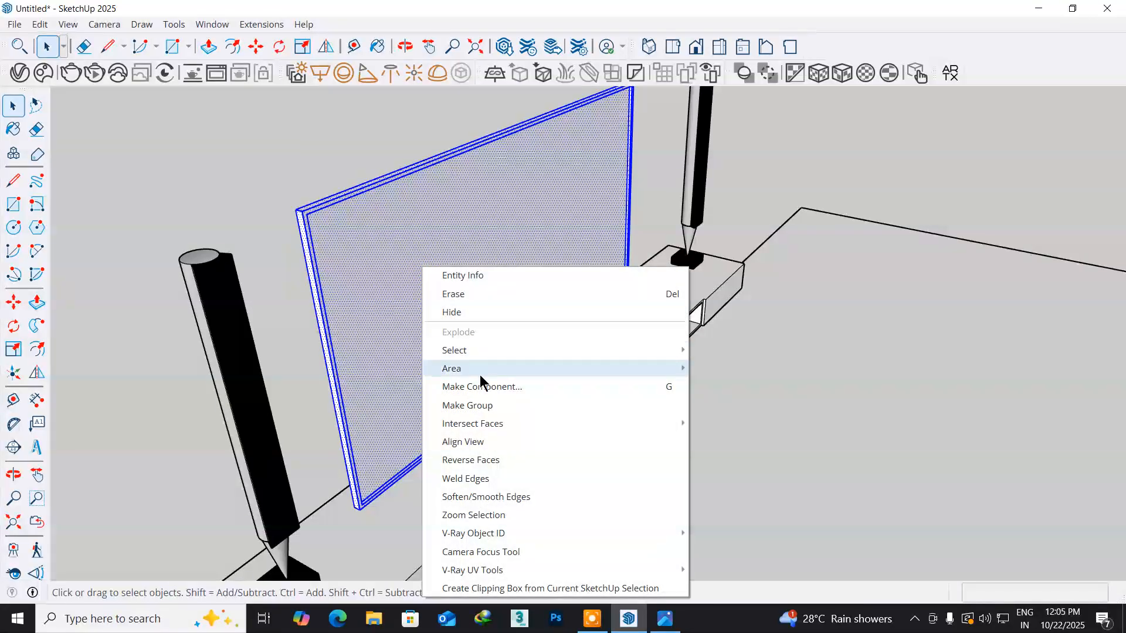
pyautogui.click(476, 406)
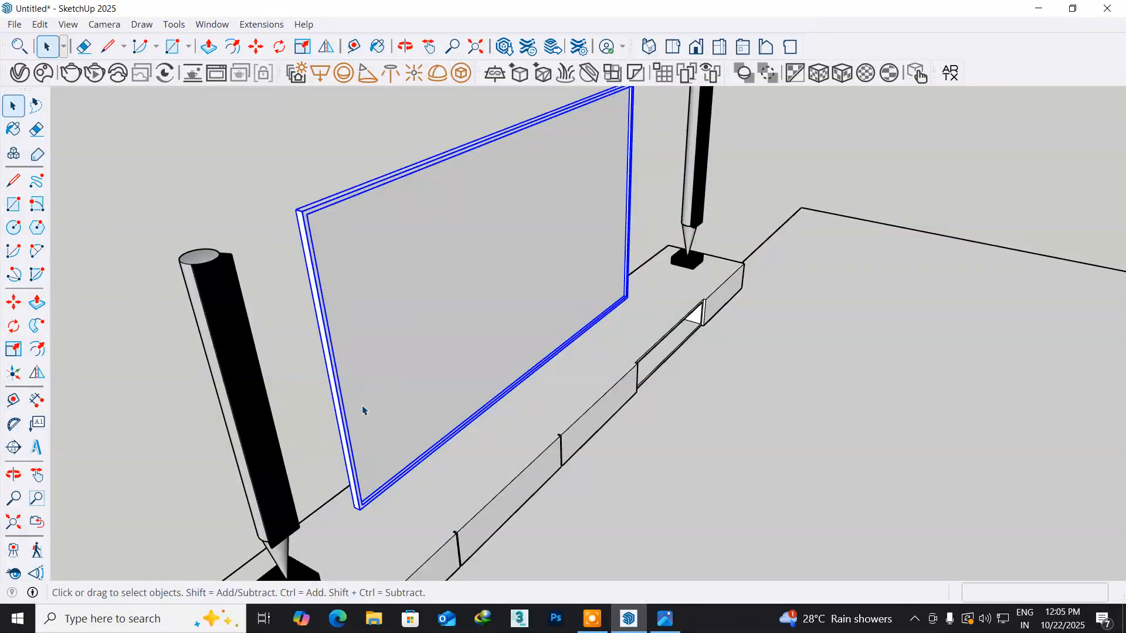
# - Move the TV group straight up by 6" above the floating unit
pyautogui.moveTo(347, 443); pyautogui.dragTo(557, 371, button='middle')
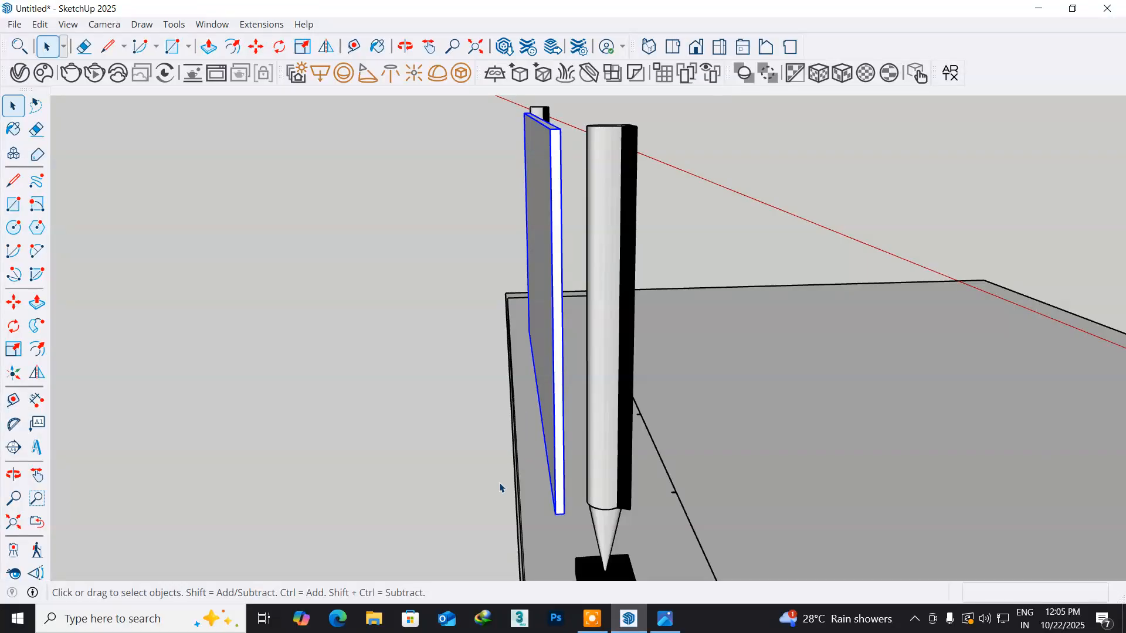
pyautogui.moveTo(467, 340); pyautogui.dragTo(566, 375, button='middle')
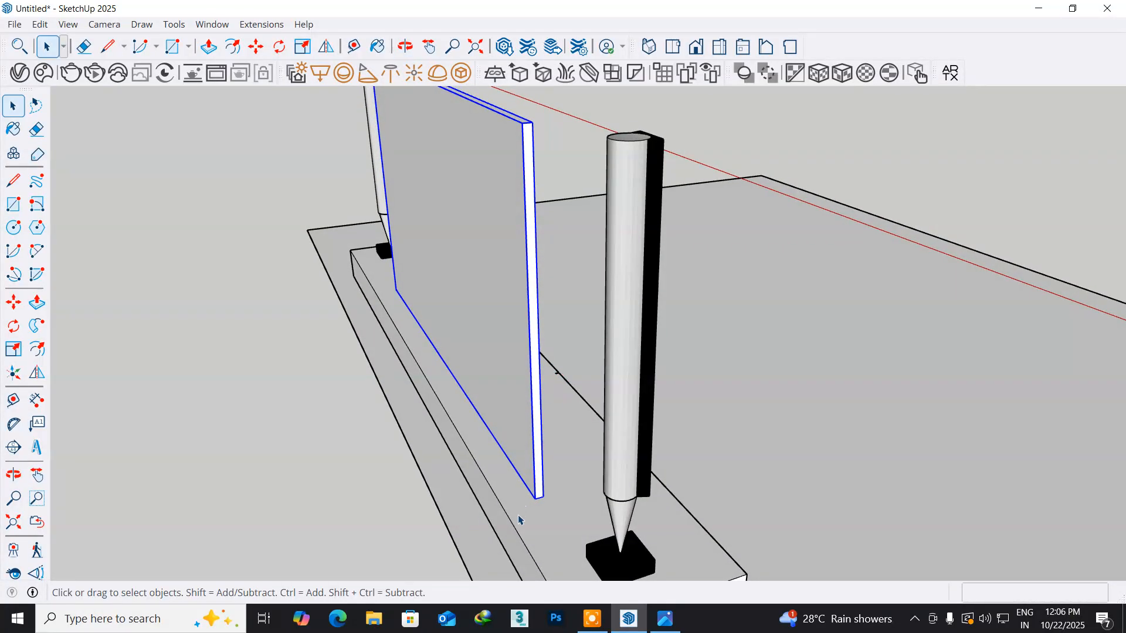
pyautogui.scroll(3, 519, 520)
pyautogui.keyDown('shift'); pyautogui.moveTo(543, 502); pyautogui.dragTo(417, 467, button='middle'); pyautogui.keyUp('shift')
pyautogui.scroll(2, 419, 476)
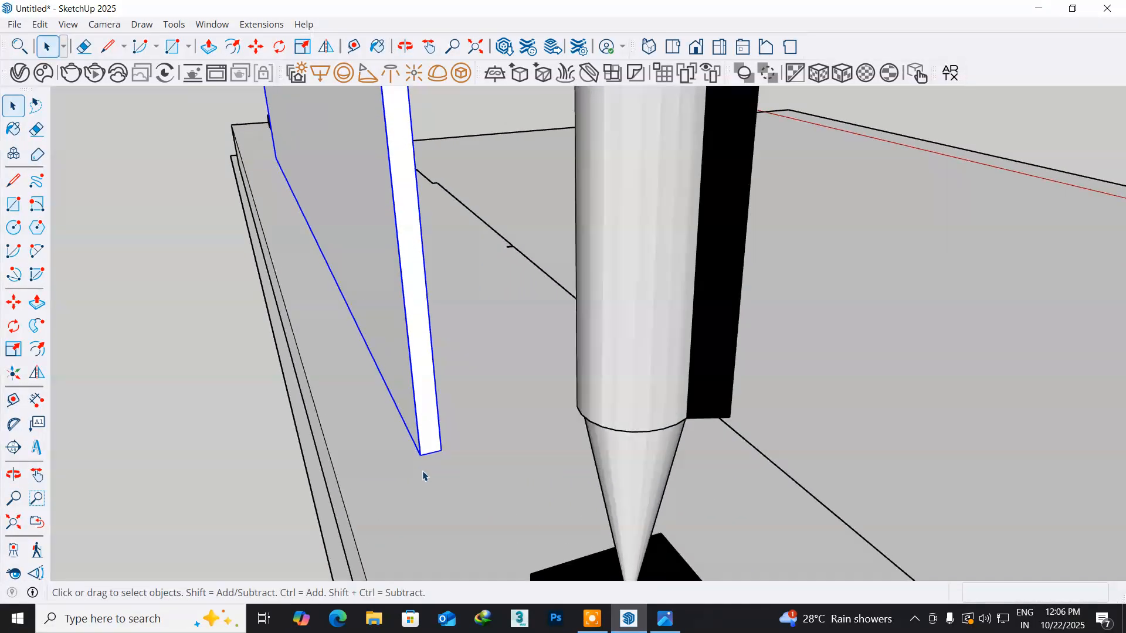
pyautogui.click(17, 310)
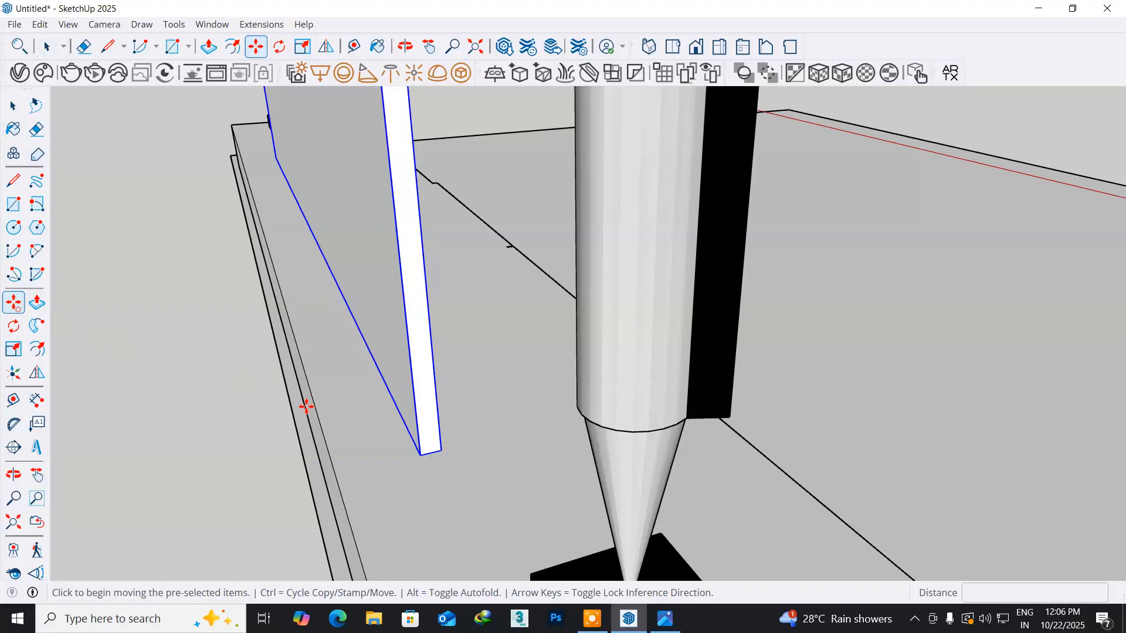
pyautogui.click(423, 460)
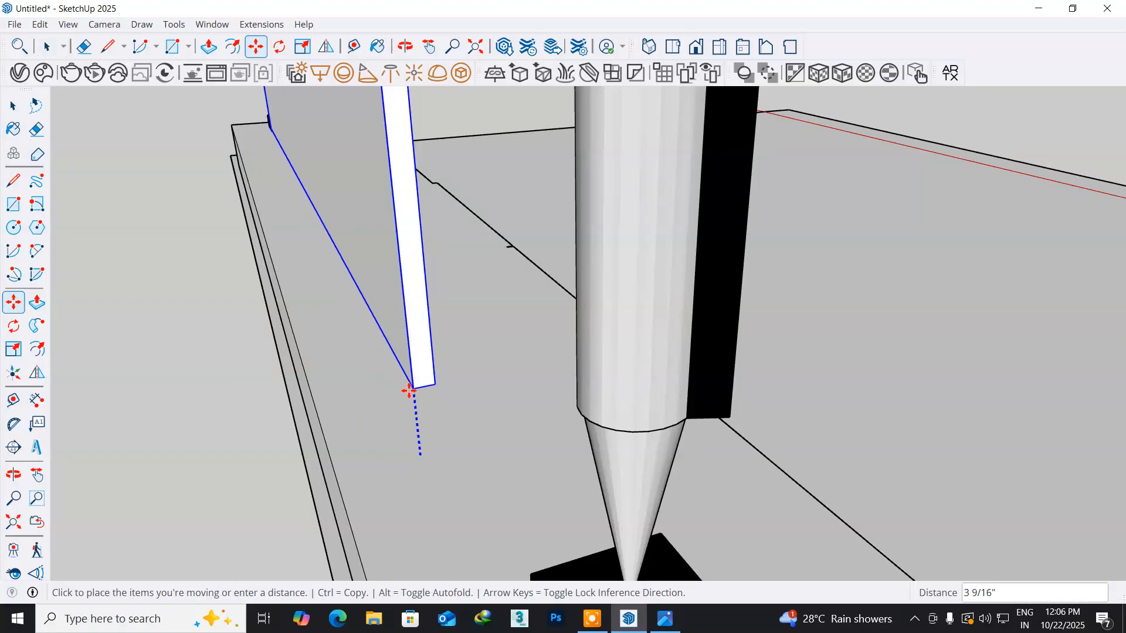
pyautogui.write('6')
pyautogui.press('Return')
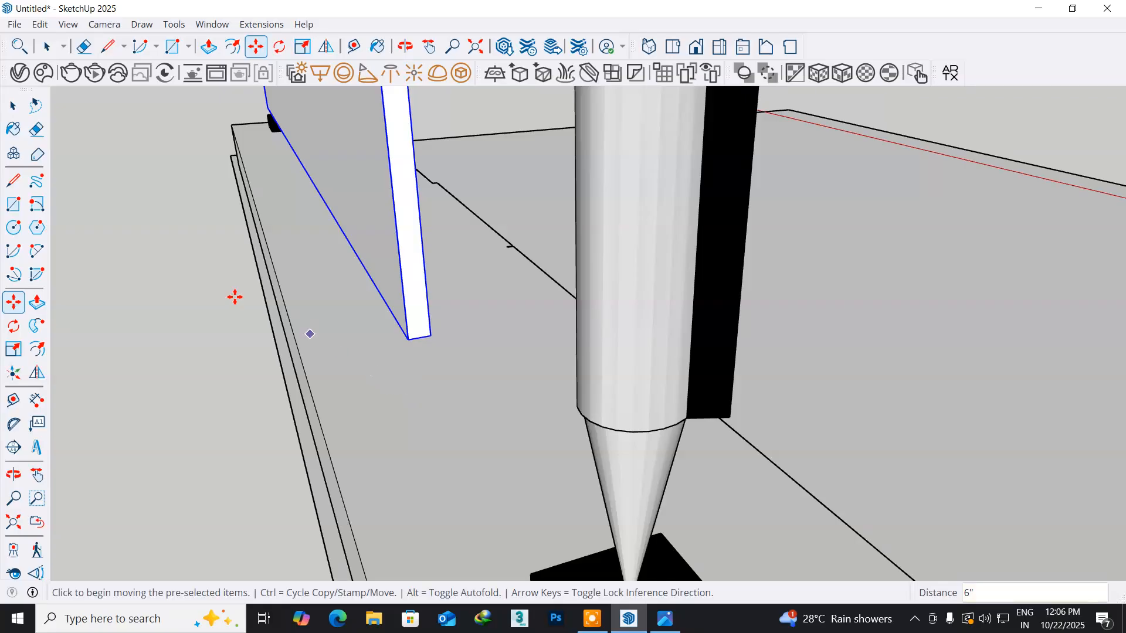
pyautogui.click(12, 105)
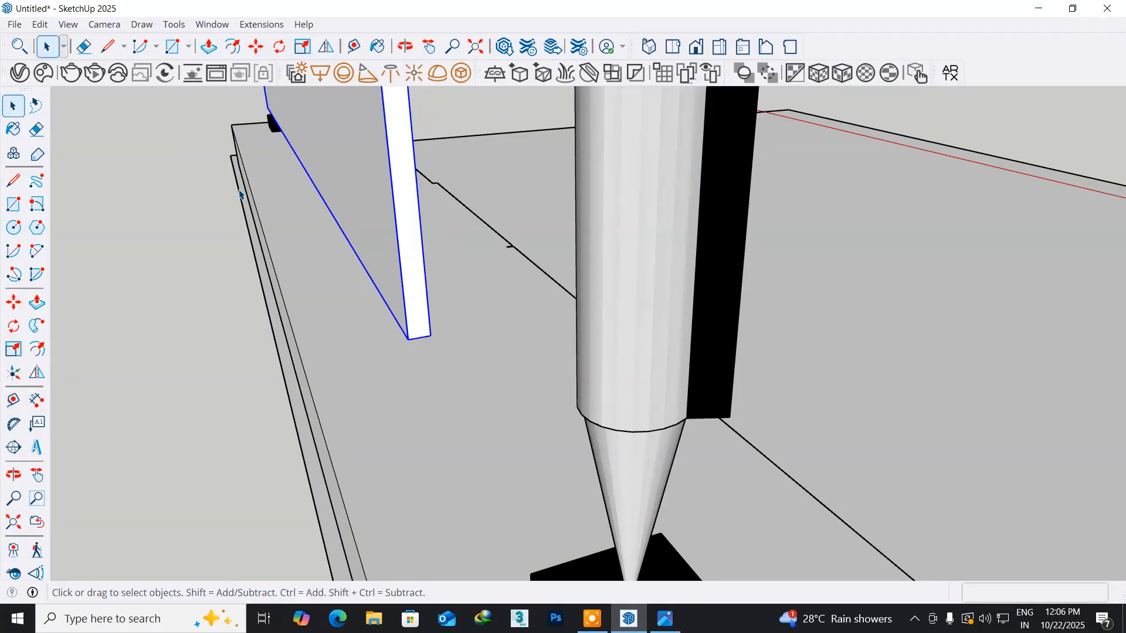
# - Open the TV group for editing and offset its back face outline inward by about 11 9/16"
pyautogui.moveTo(248, 195); pyautogui.dragTo(375, 359, button='middle')
pyautogui.scroll(-5, 287, 303)
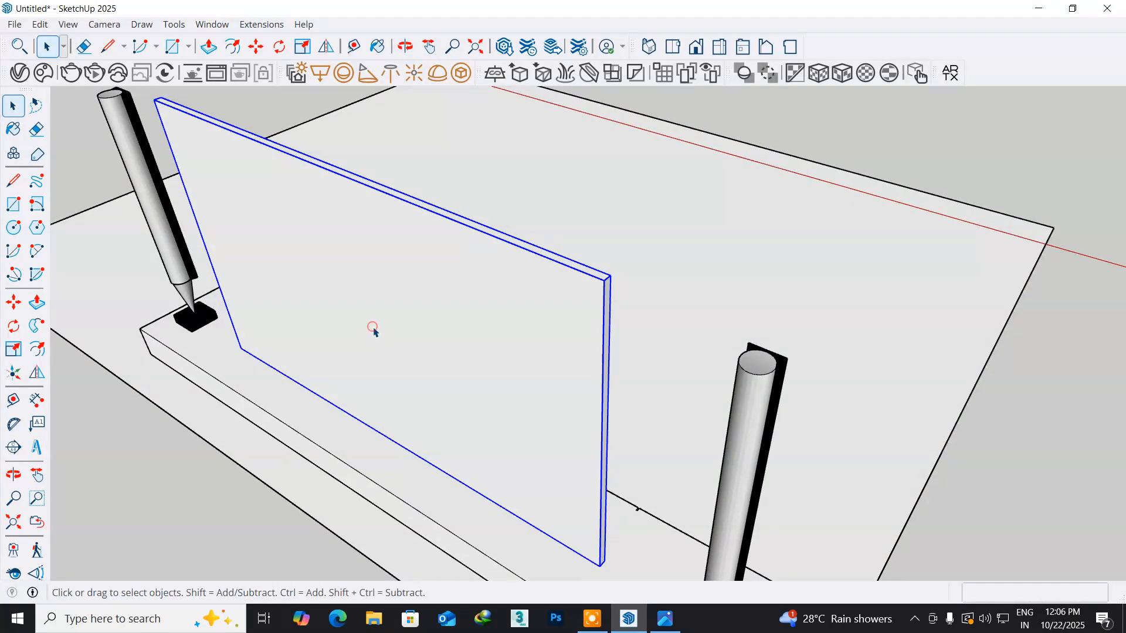
pyautogui.doubleClick(373, 330)
pyautogui.moveTo(350, 337); pyautogui.dragTo(348, 244, button='middle')
pyautogui.click(322, 331)
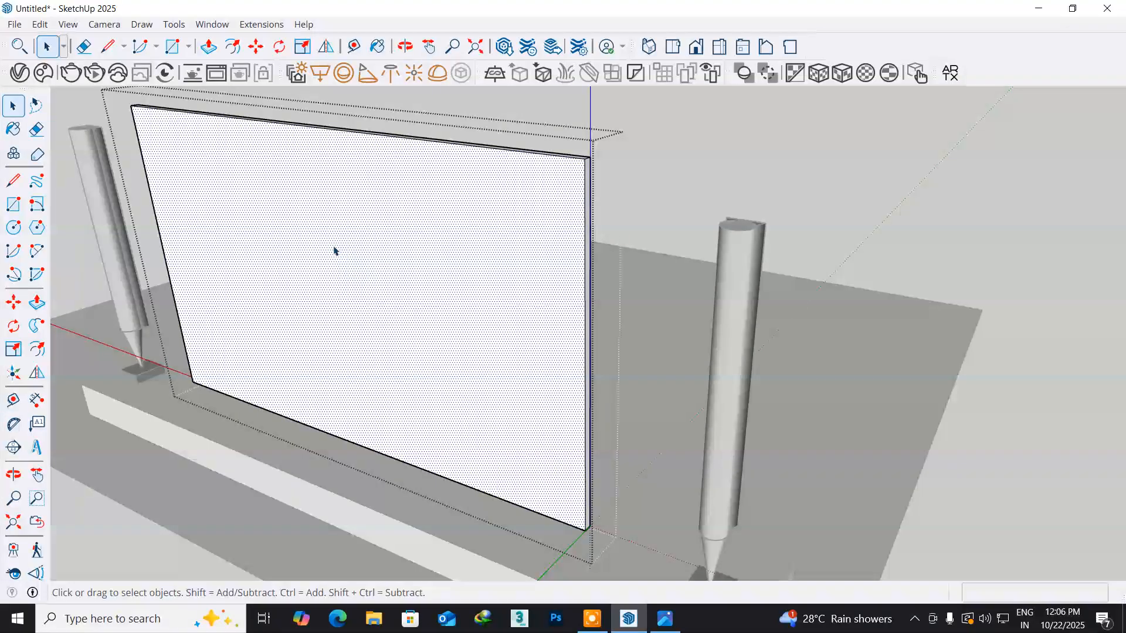
pyautogui.click(37, 350)
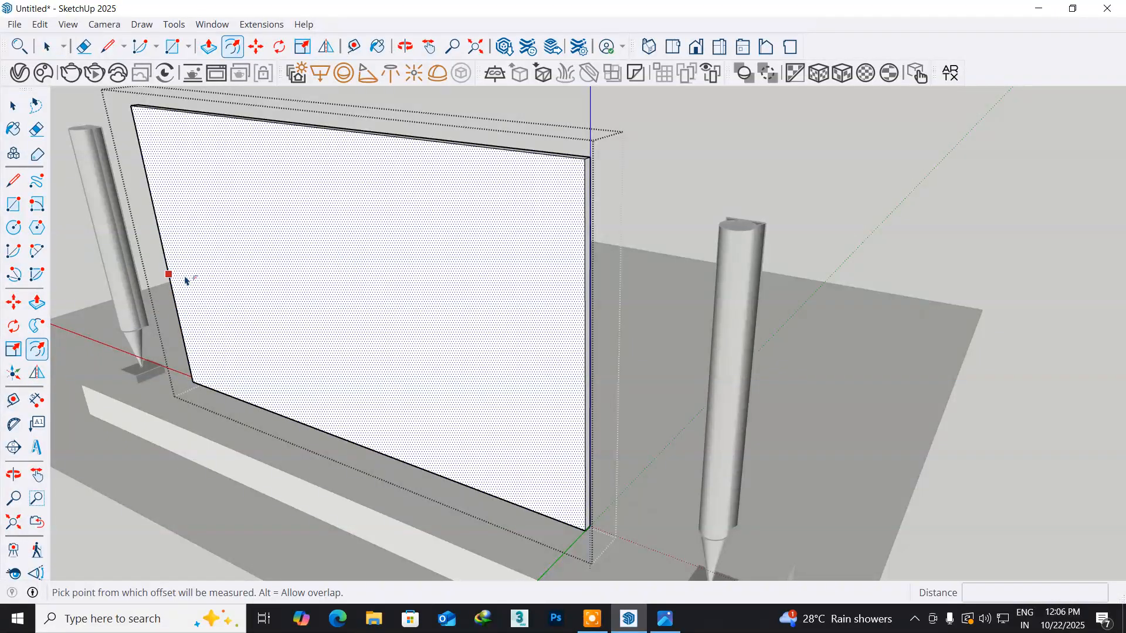
pyautogui.click(167, 269)
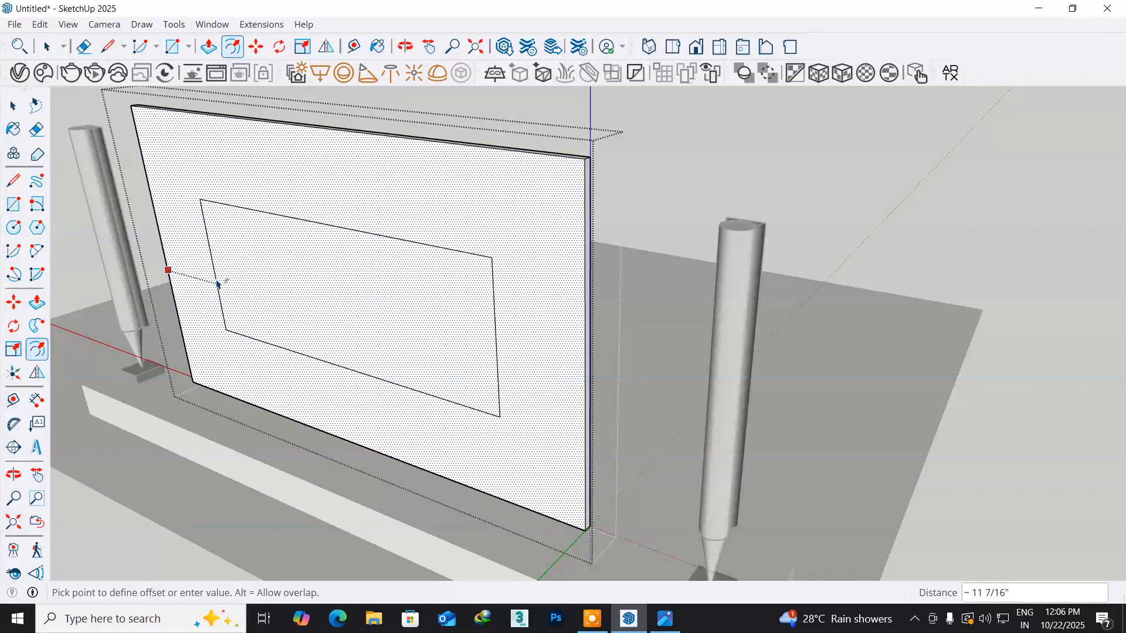
pyautogui.click(217, 284)
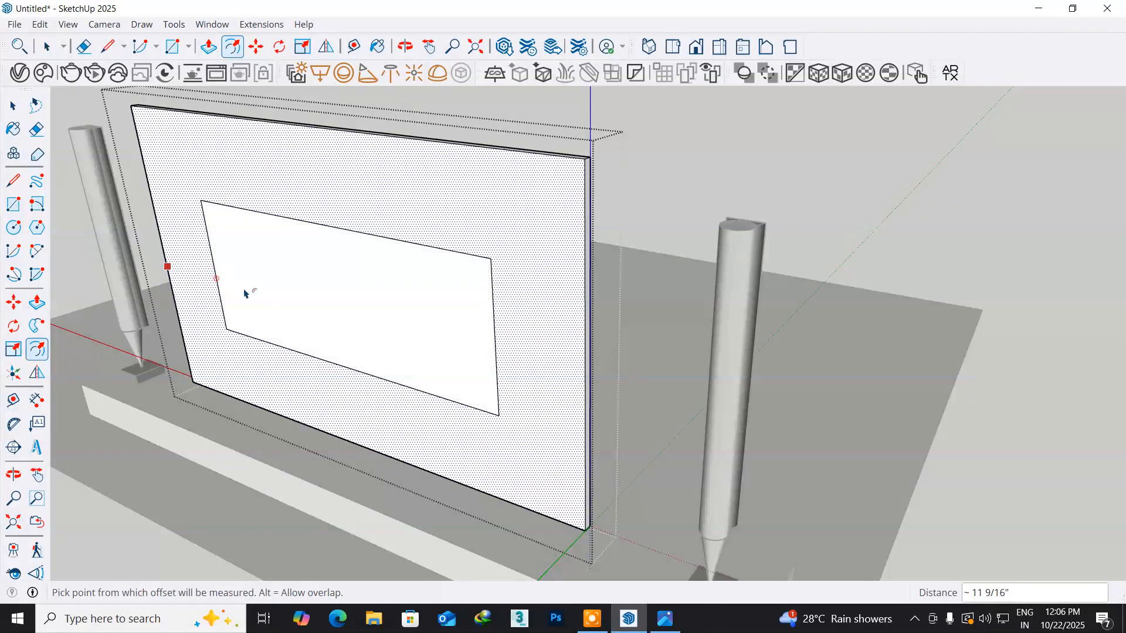
# - Pull the inner rectangle on the TV's back face outward by 2" to form a raised block
pyautogui.moveTo(303, 310); pyautogui.dragTo(246, 326, button='middle')
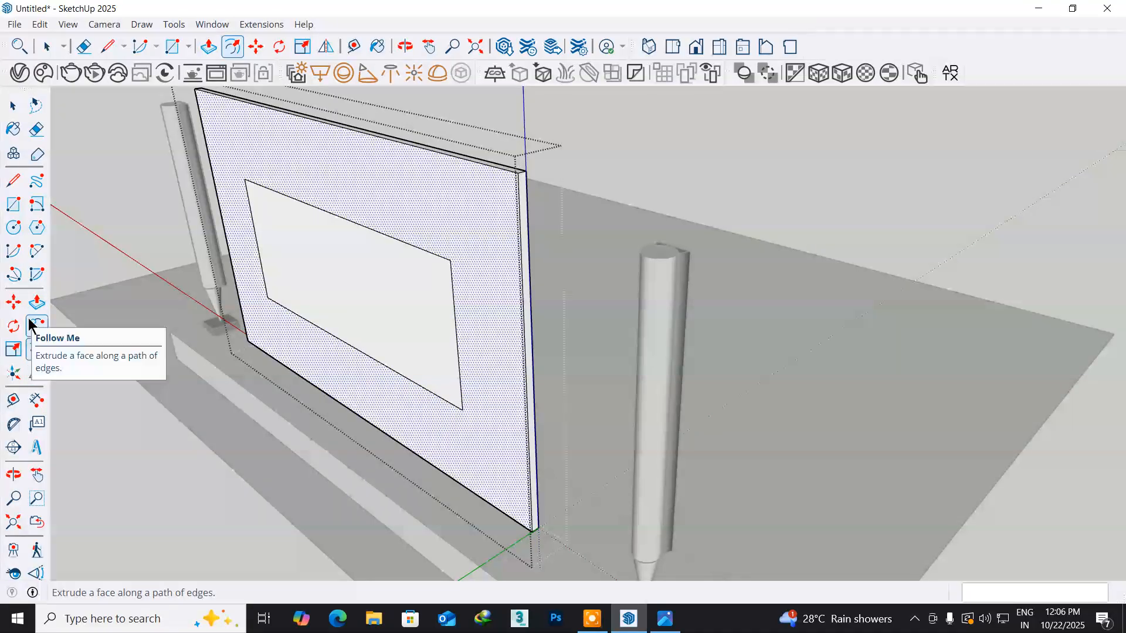
pyautogui.click(36, 301)
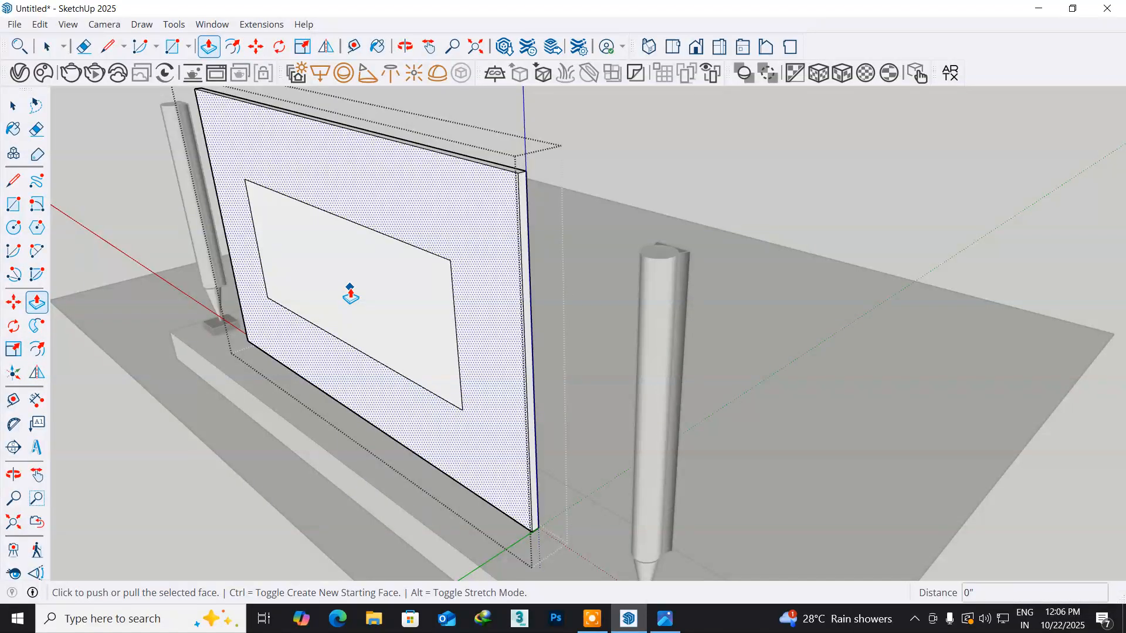
pyautogui.click(13, 108)
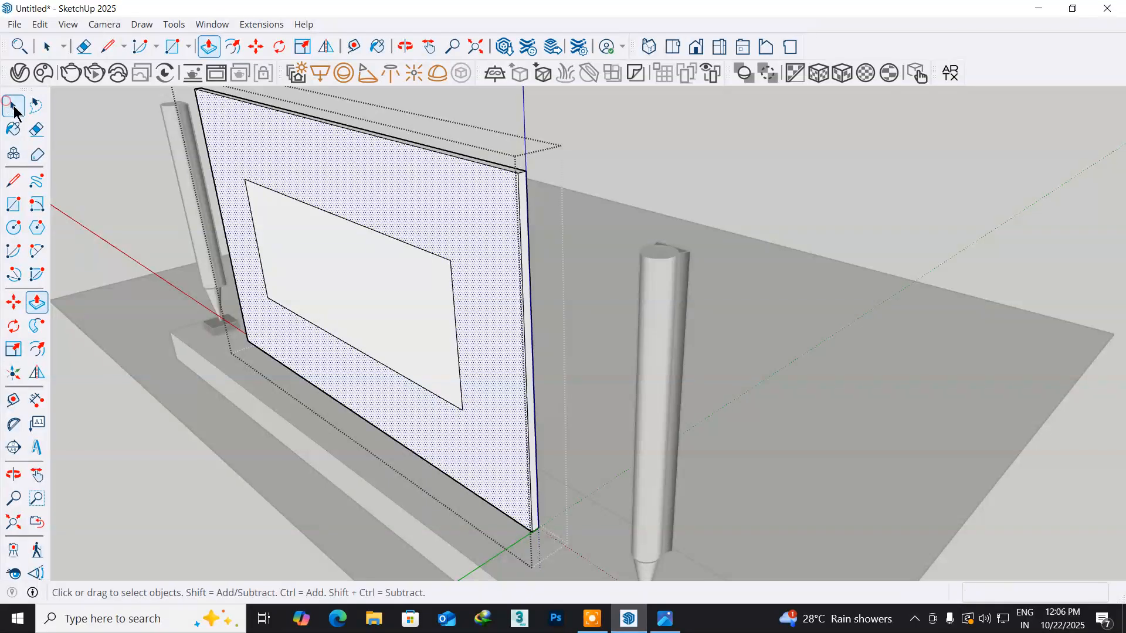
pyautogui.click(336, 297)
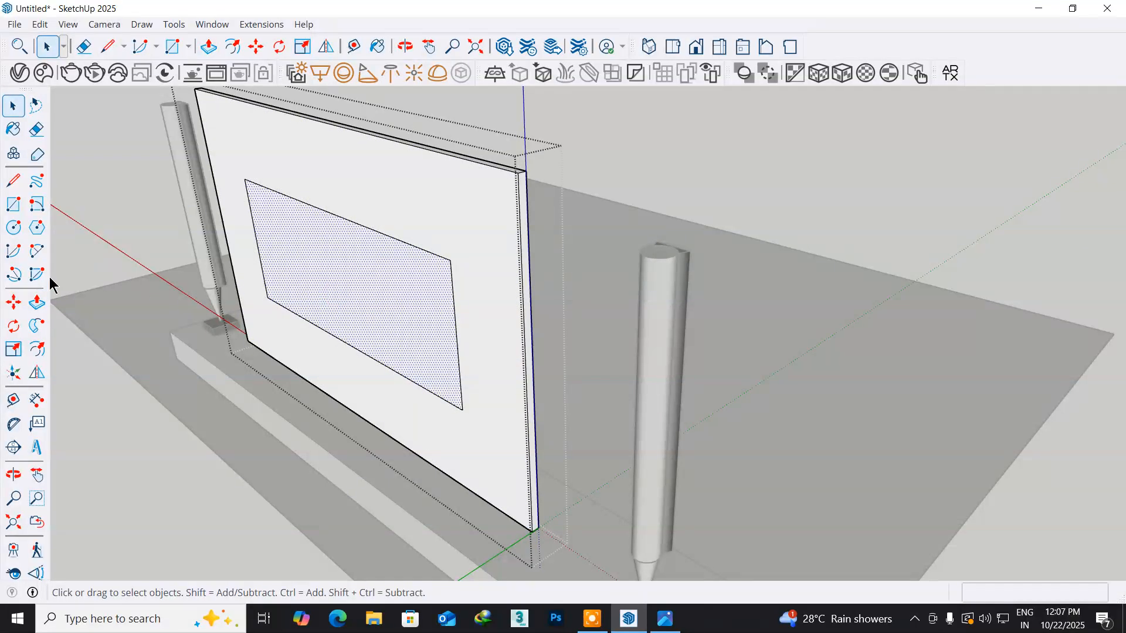
pyautogui.click(36, 301)
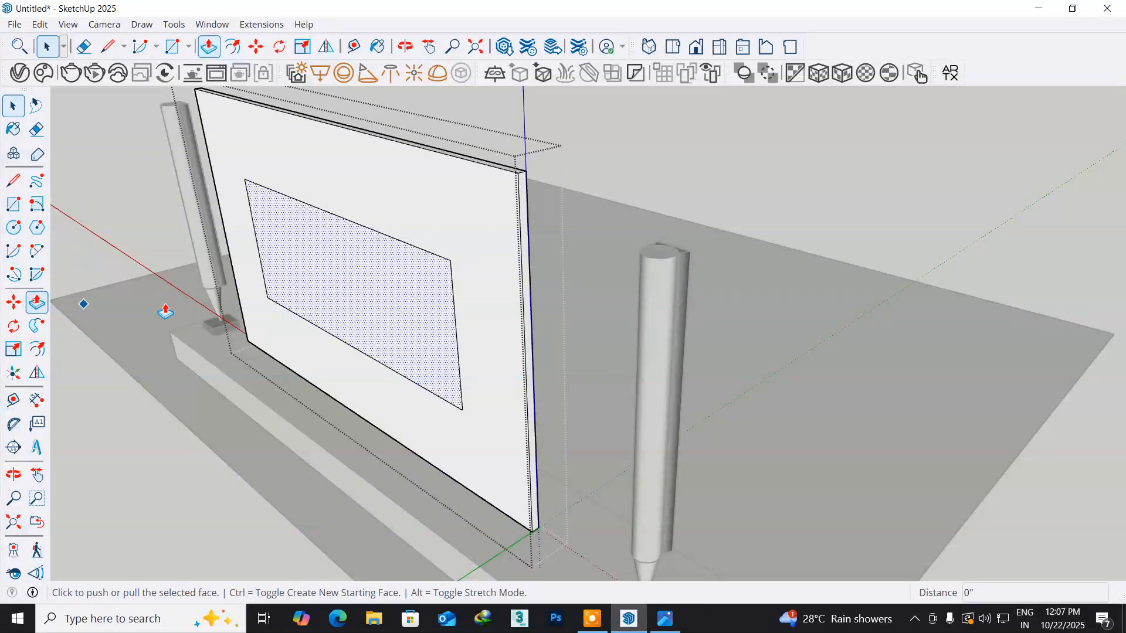
pyautogui.click(352, 293)
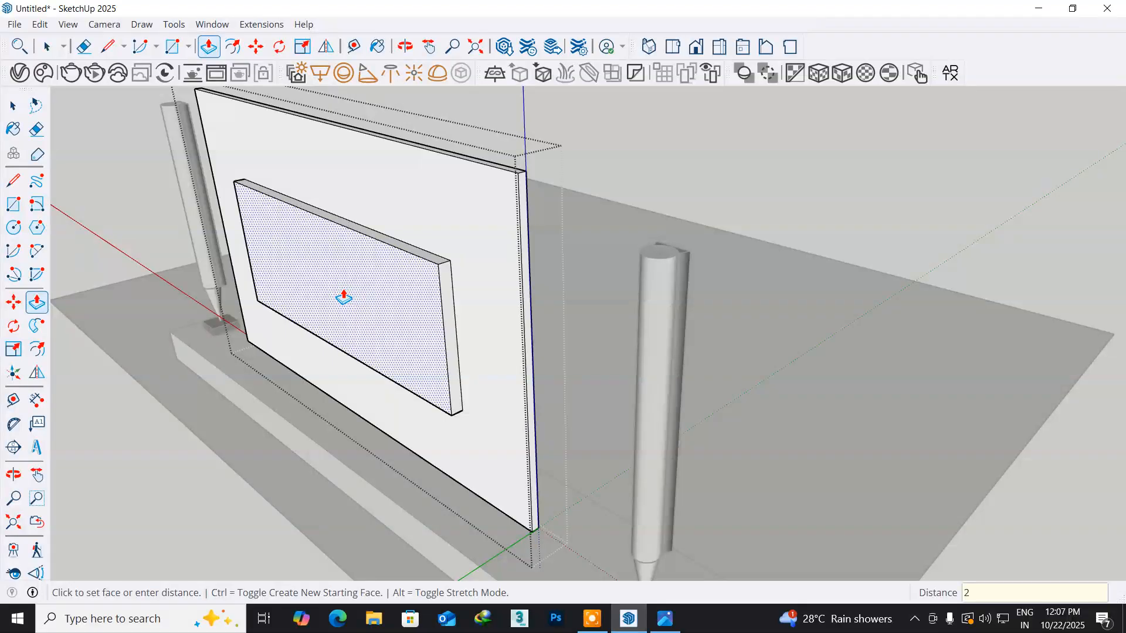
pyautogui.click(344, 298)
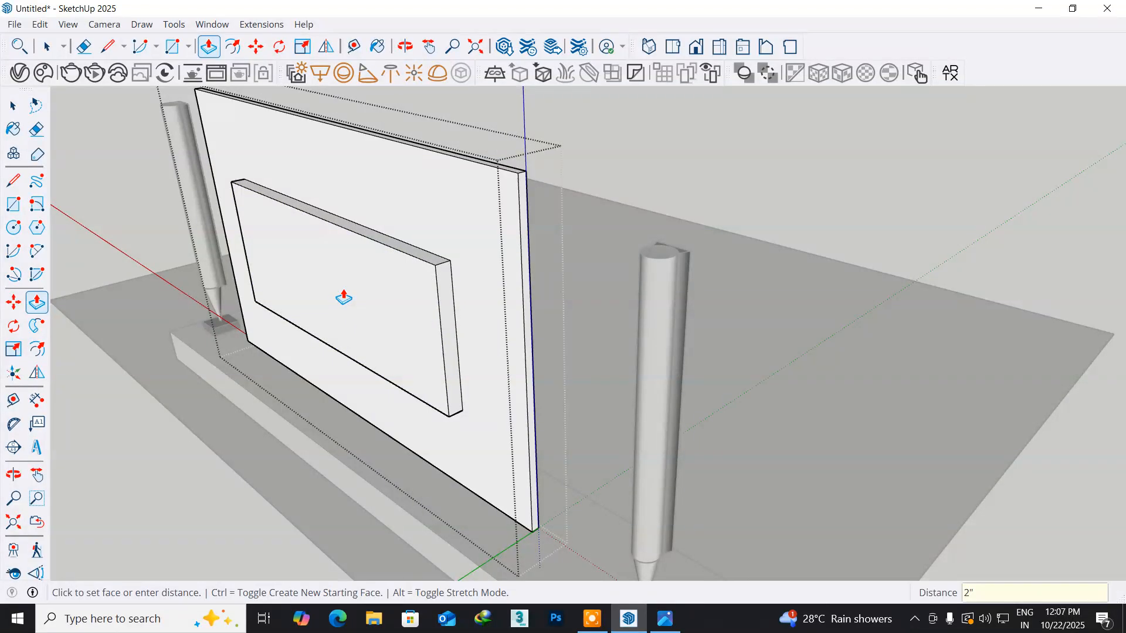
# - Draw a 1" line down the side edge of the raised back block, starting from its outer top corner
pyautogui.scroll(4, 443, 273)
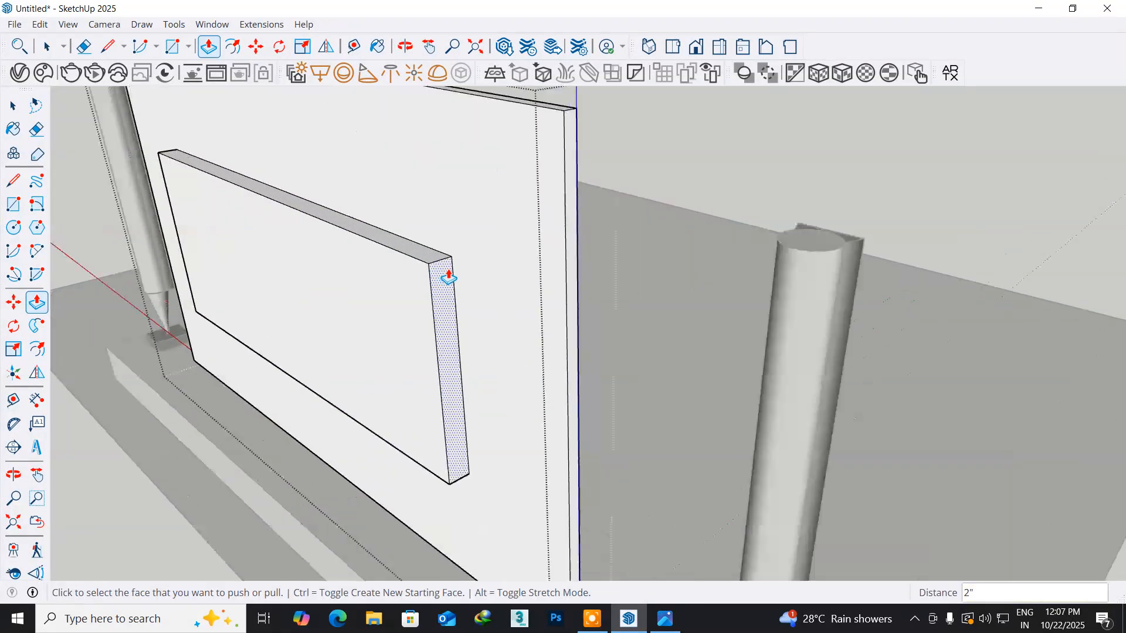
pyautogui.moveTo(455, 279); pyautogui.dragTo(394, 254, button='middle')
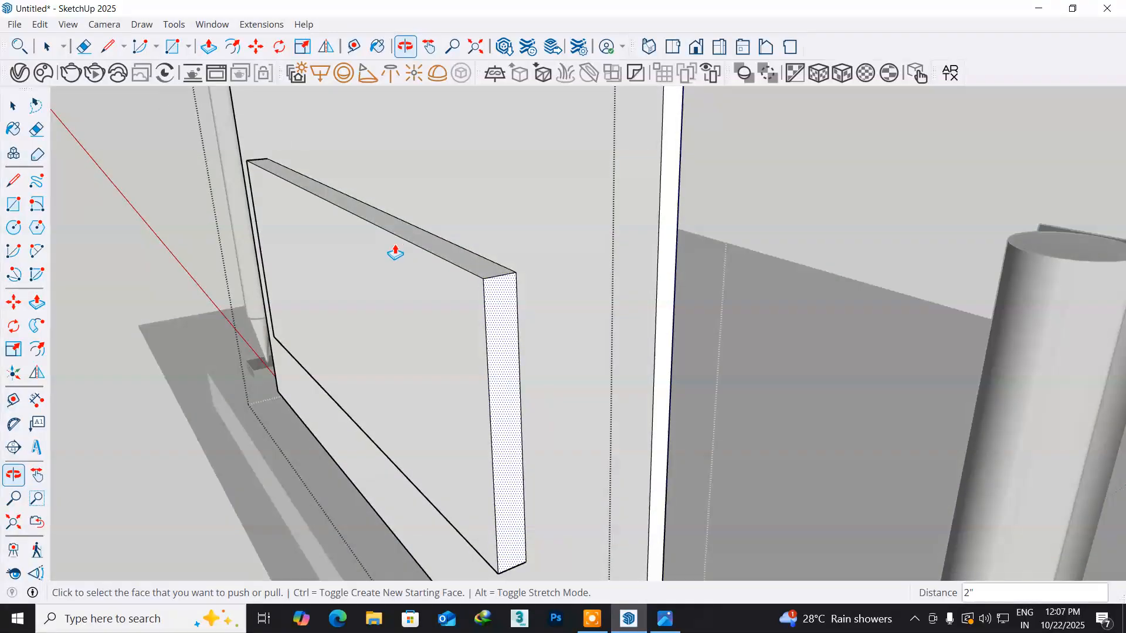
pyautogui.moveTo(476, 339); pyautogui.dragTo(358, 298, button='middle')
pyautogui.scroll(3, 359, 297)
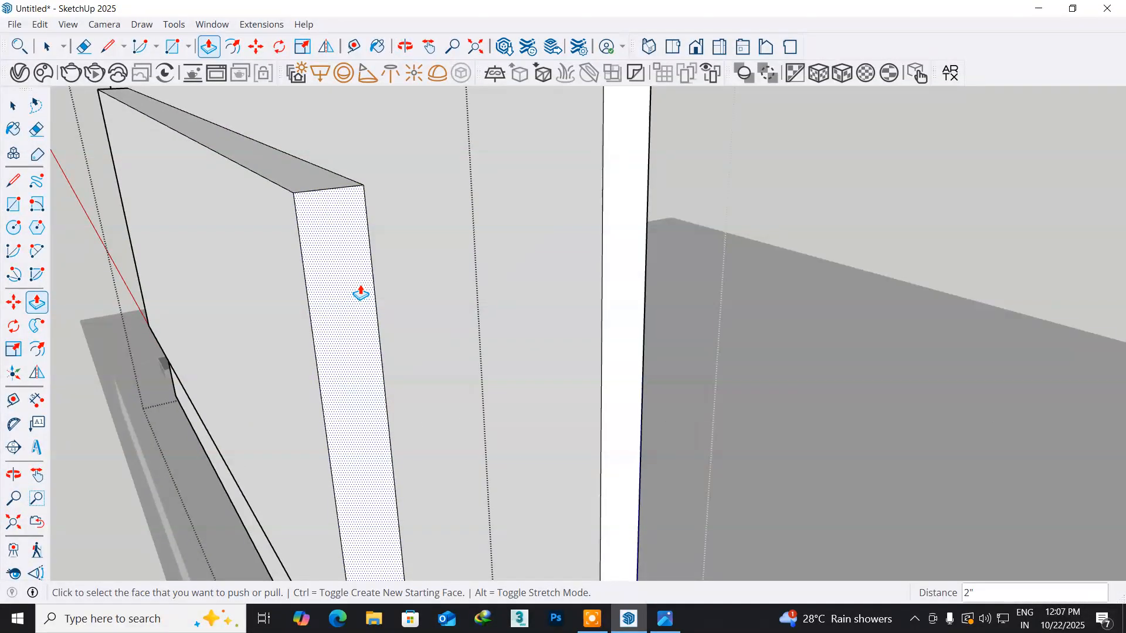
pyautogui.click(13, 183)
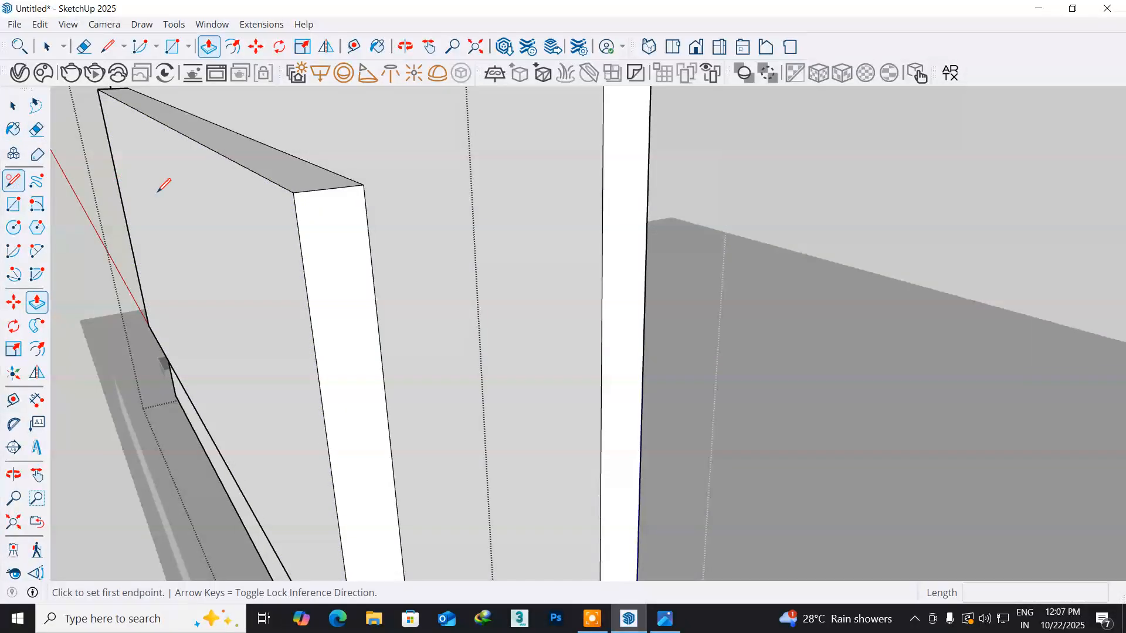
pyautogui.click(364, 185)
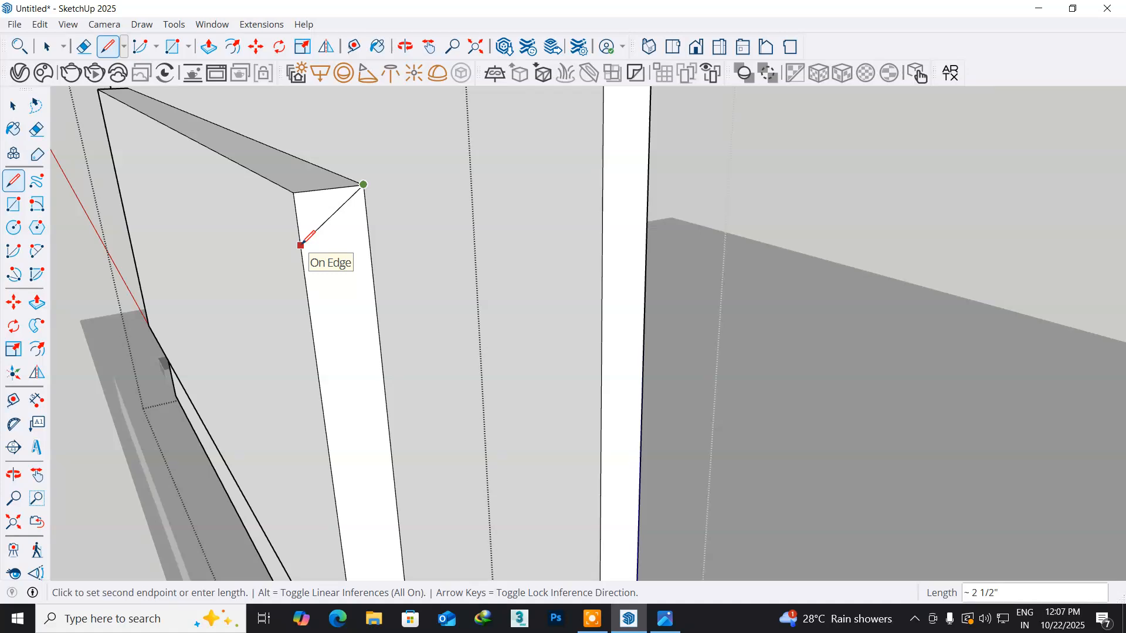
pyautogui.press('Escape')
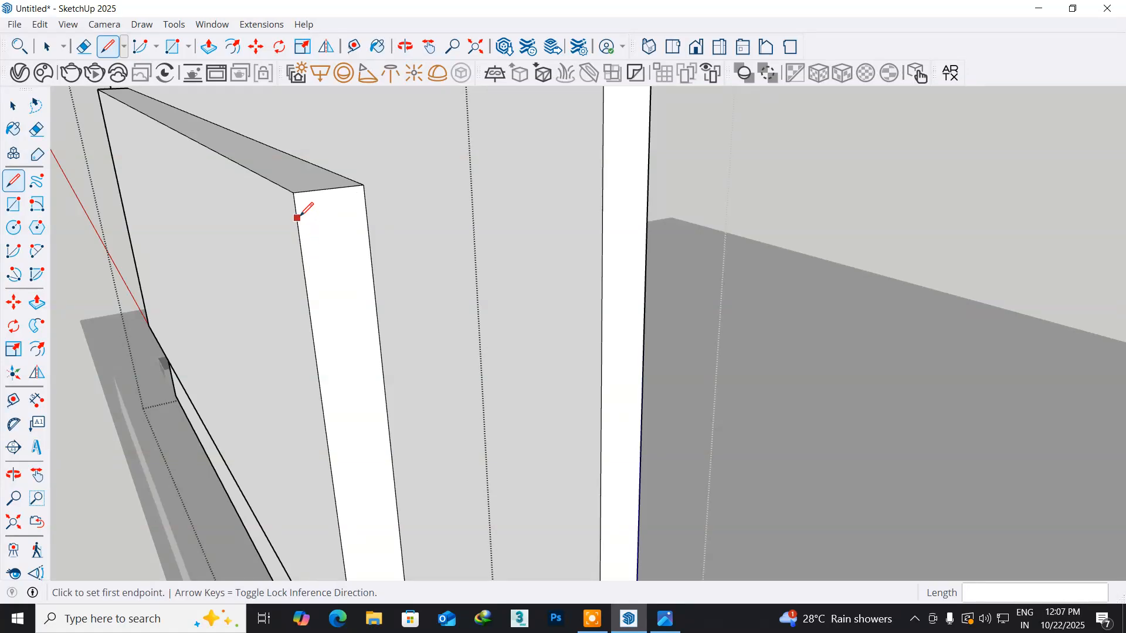
pyautogui.click(294, 194)
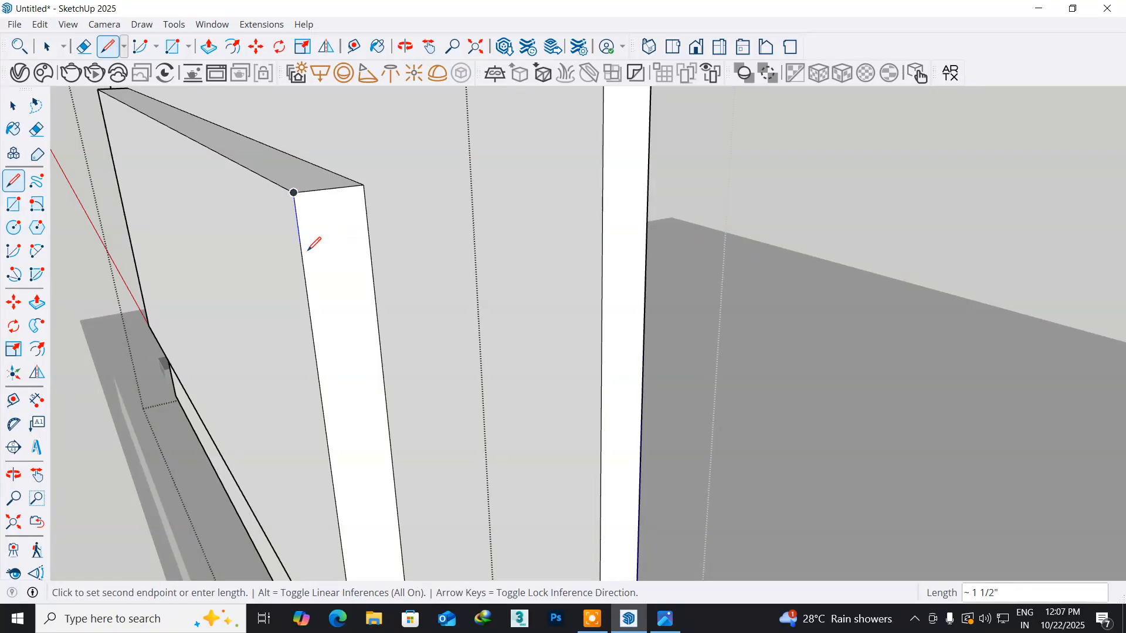
pyautogui.write('1')
pyautogui.press('Return')
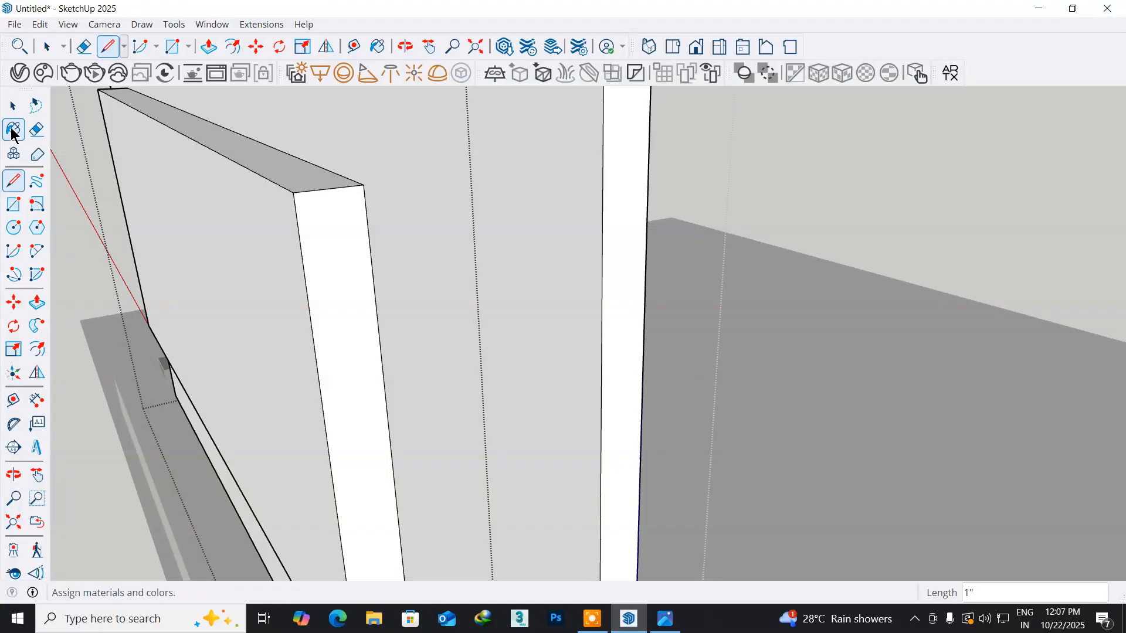
# - Copy the short top edge of the raised block's side face 1" downward
pyautogui.click(13, 106)
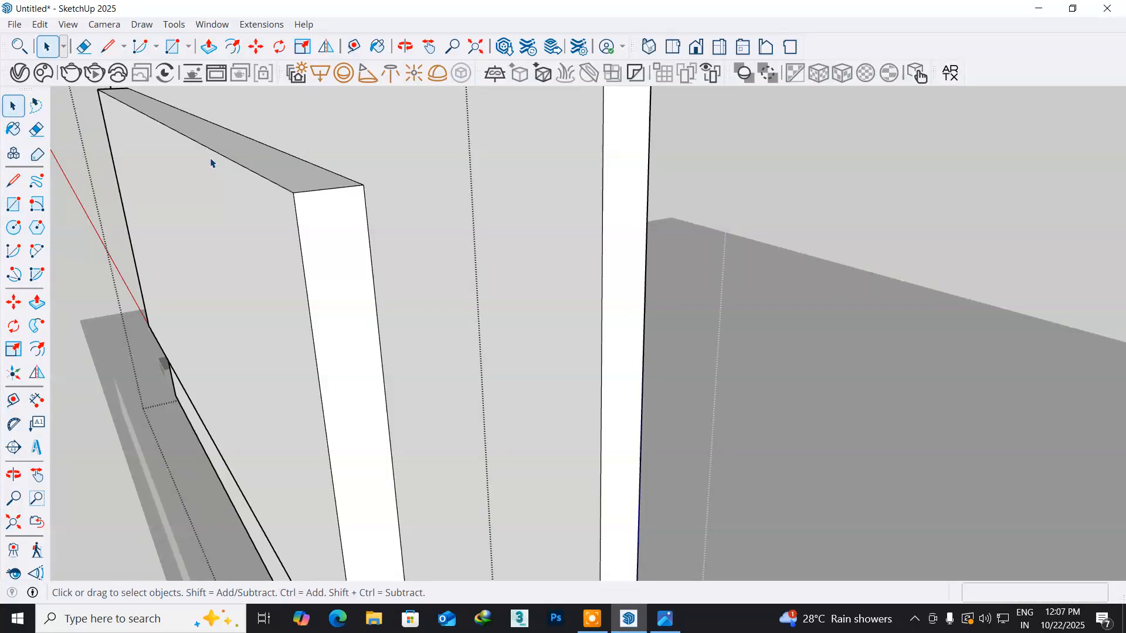
pyautogui.click(315, 192)
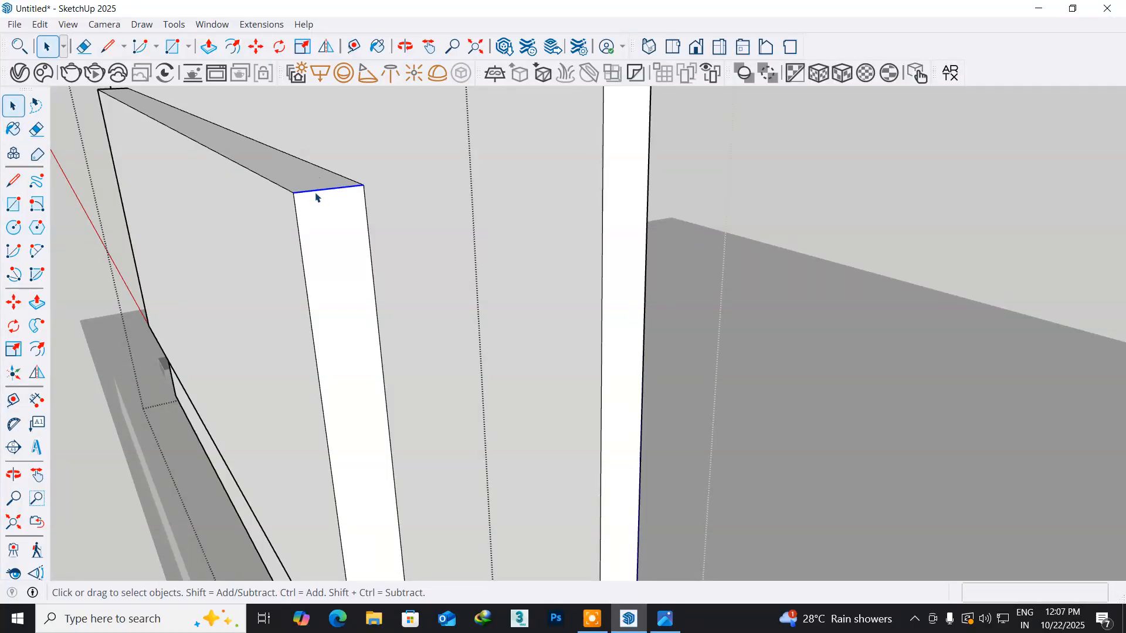
pyautogui.click(13, 302)
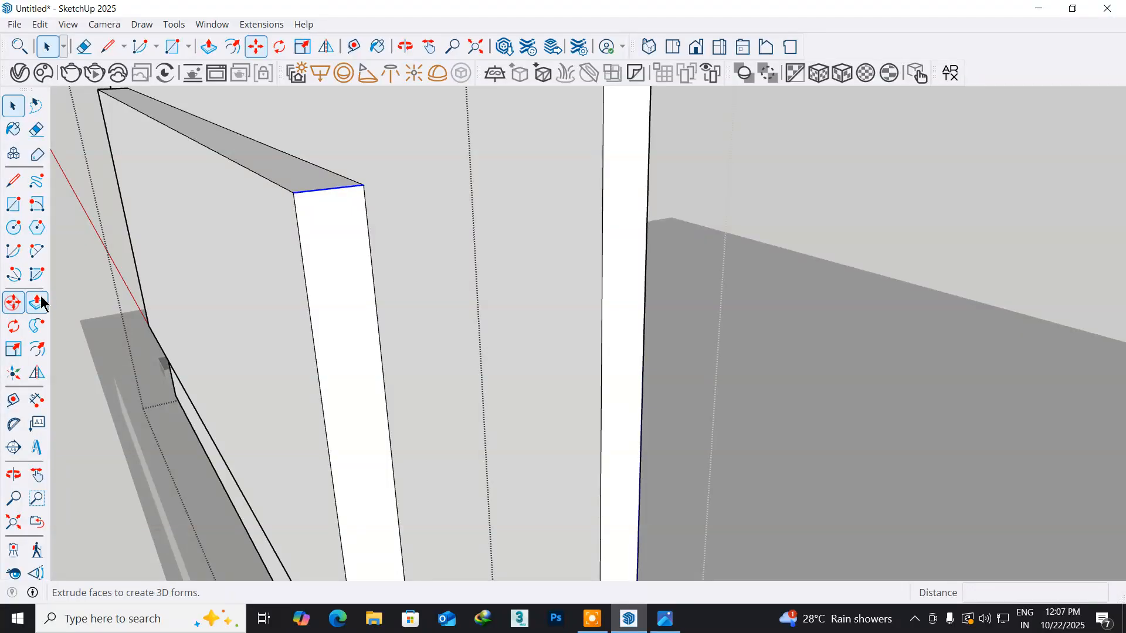
pyautogui.press('ctrl')
pyautogui.click(363, 186)
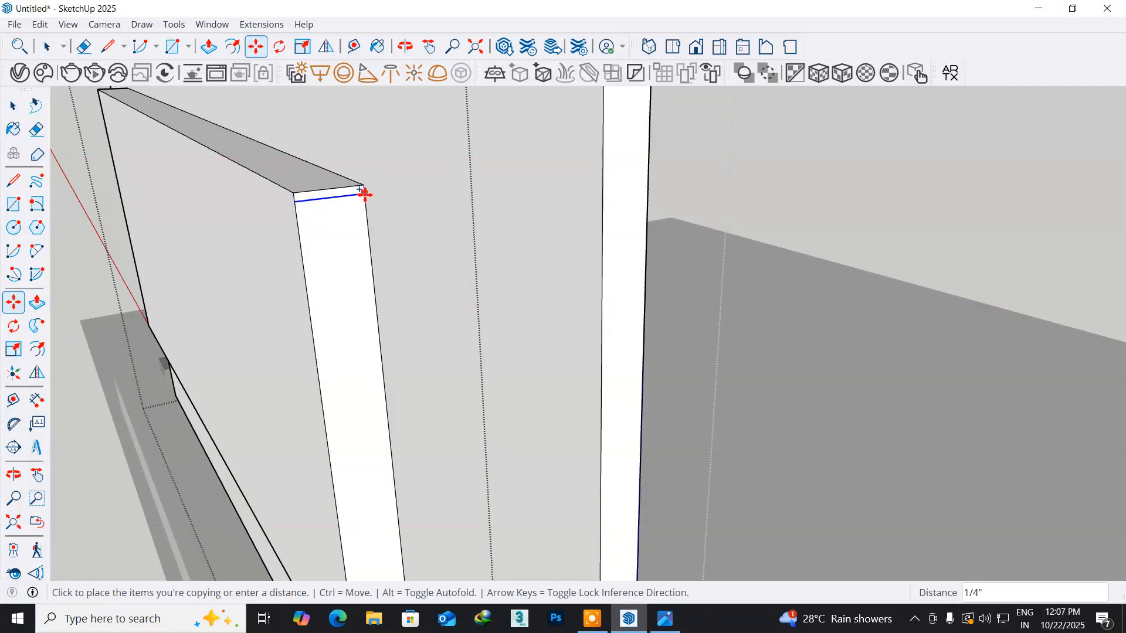
pyautogui.write('1')
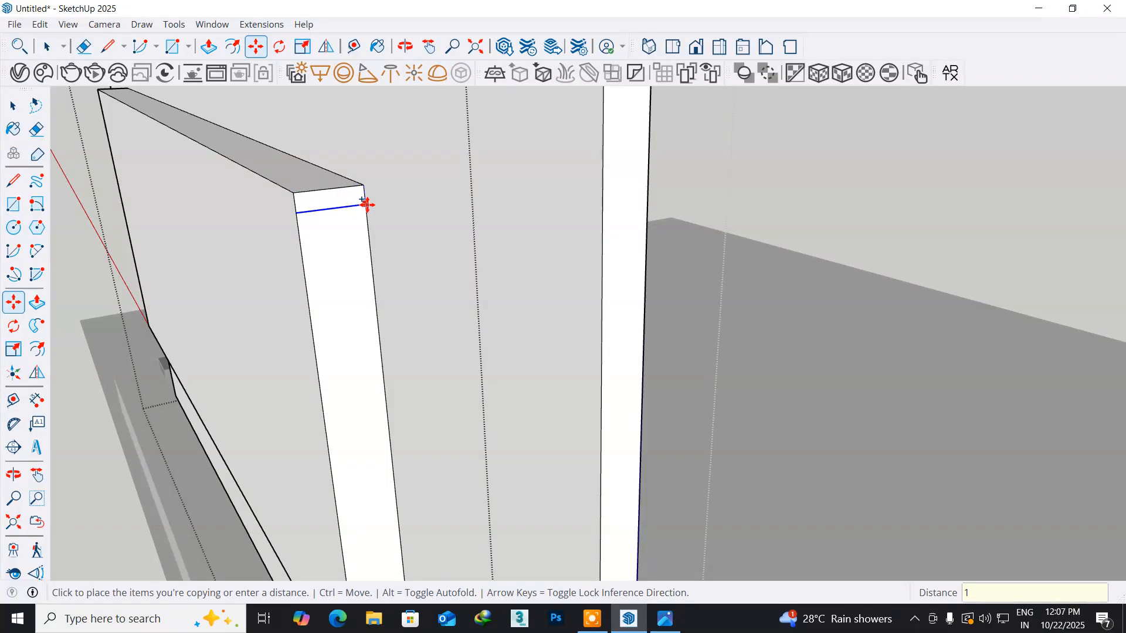
pyautogui.press('Return')
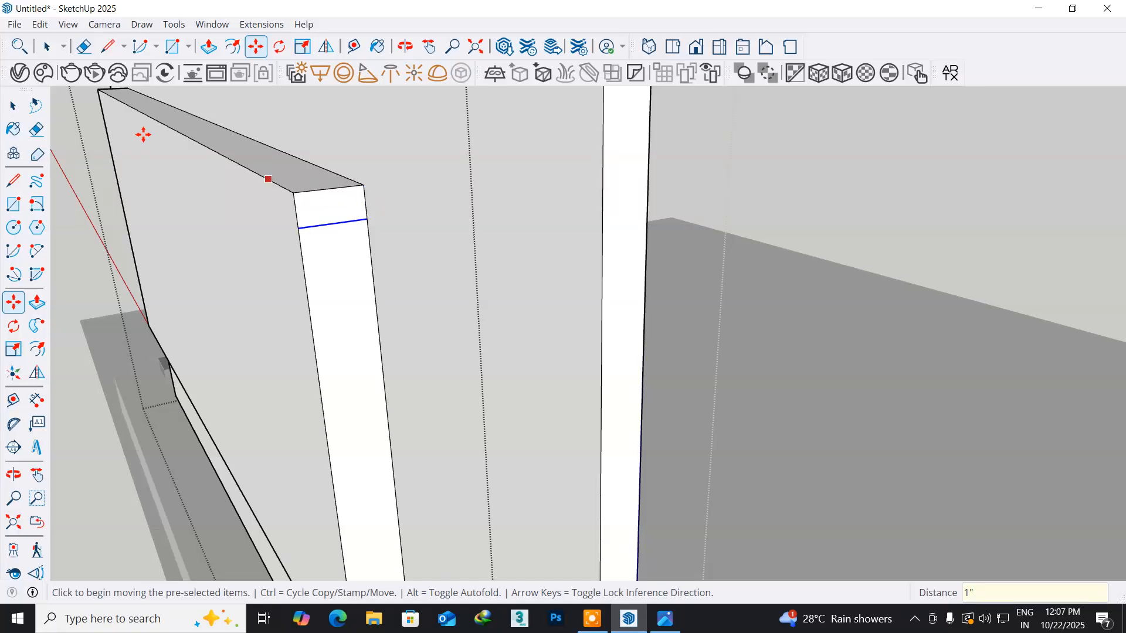
pyautogui.click(13, 106)
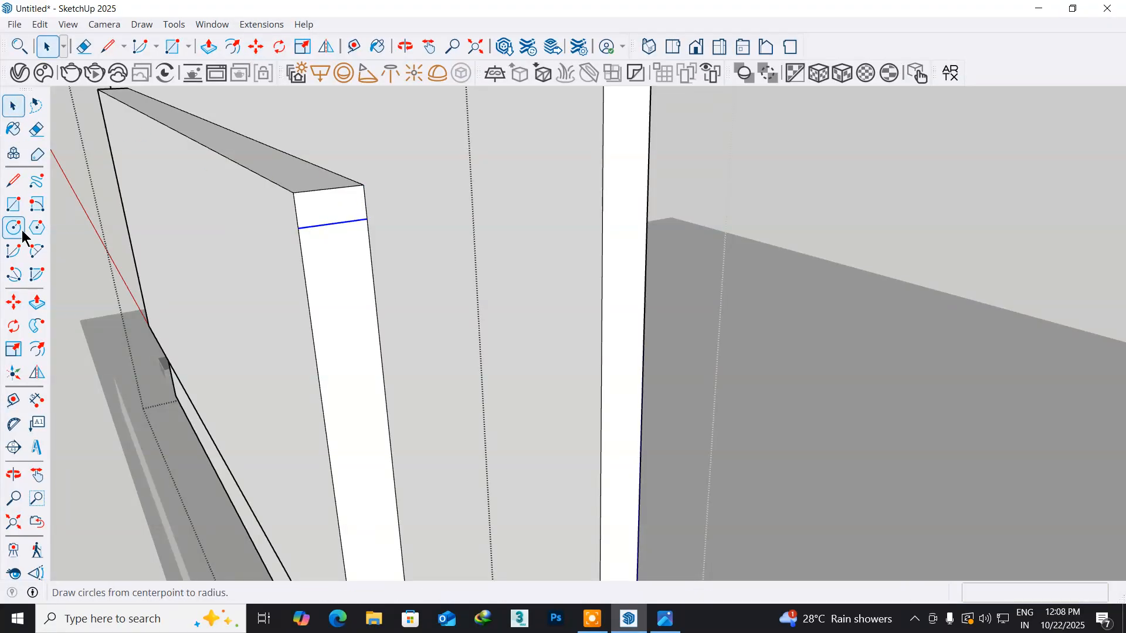
# - Draw a diagonal about 2 1/4" long on the block's side face, from the copied line's outer end to the inner top corner
pyautogui.click(17, 185)
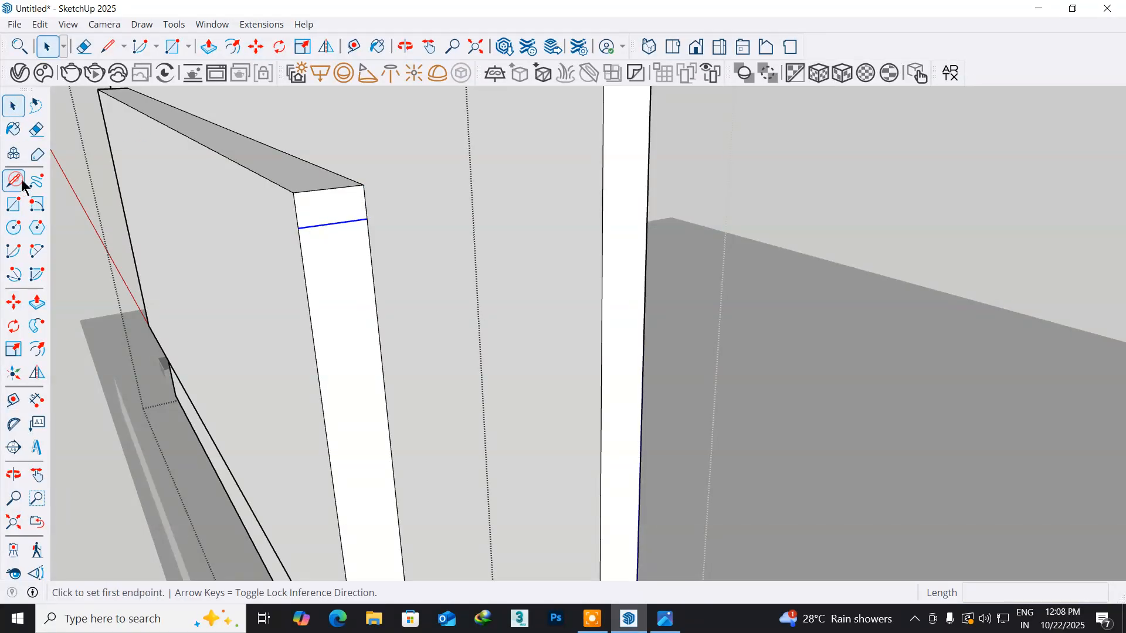
pyautogui.click(298, 228)
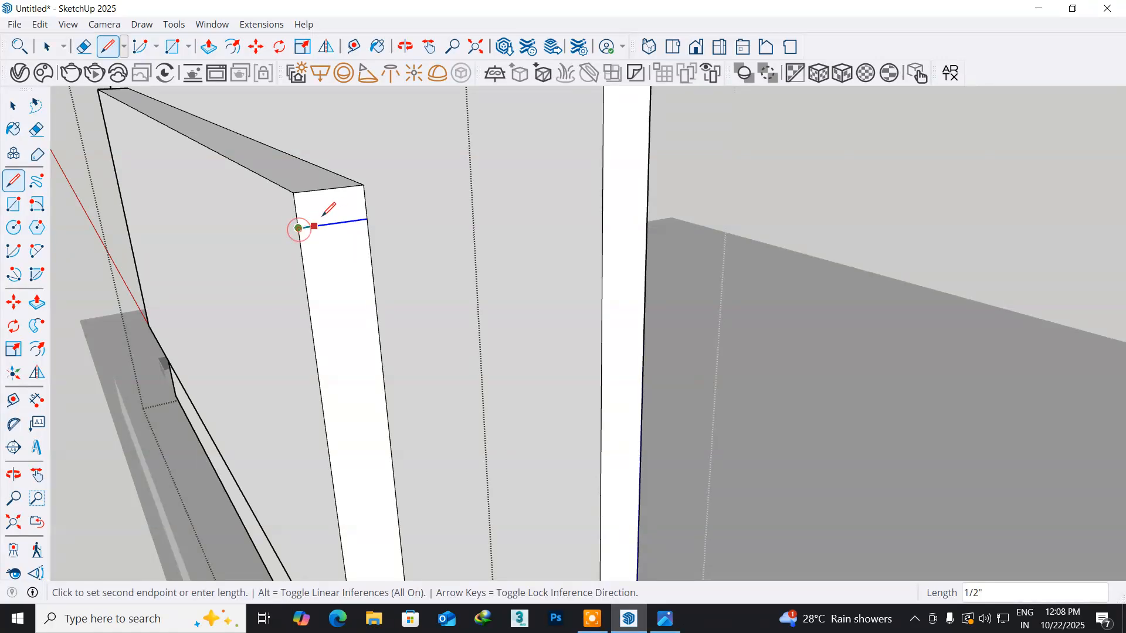
pyautogui.click(363, 184)
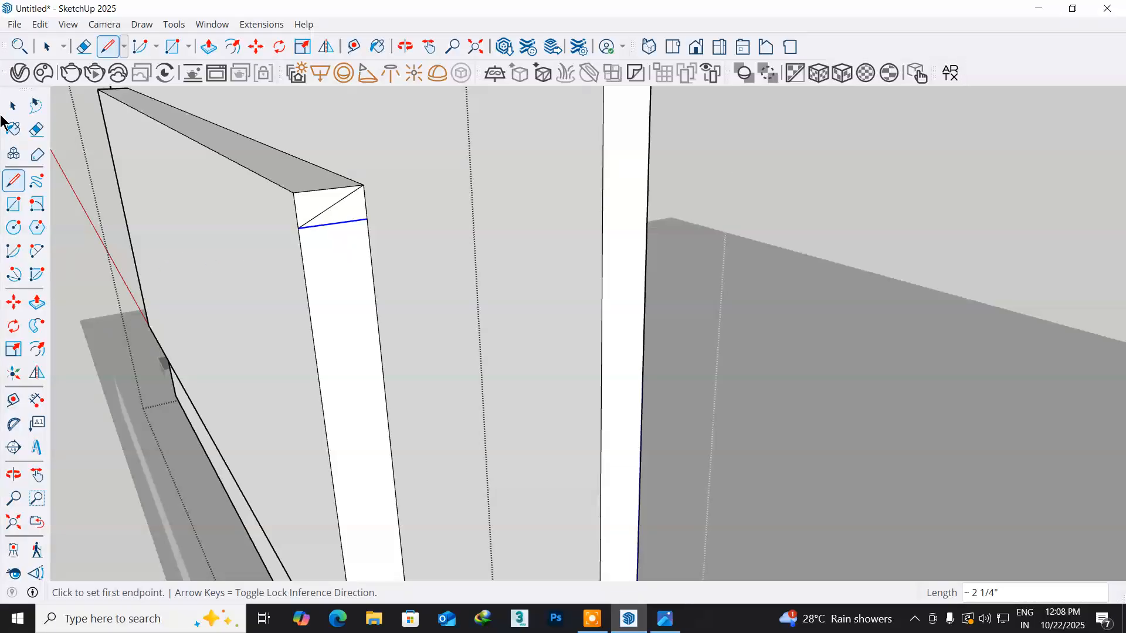
# - Delete the copied horizontal line near the top of the block's side face, keeping the diagonal
pyautogui.click(13, 106)
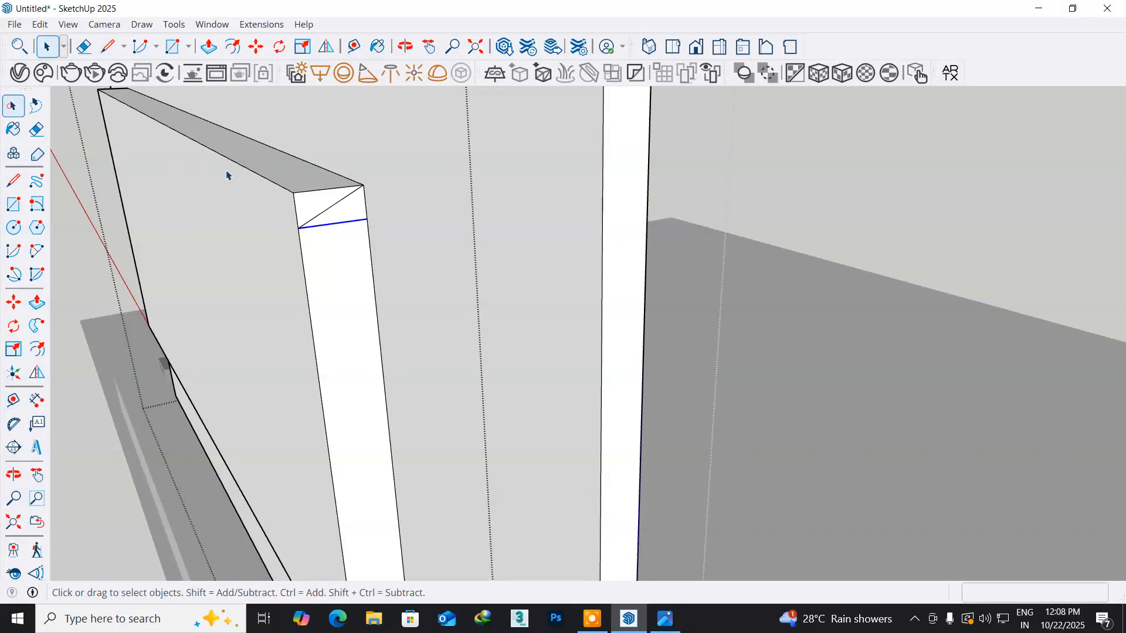
pyautogui.click(337, 221)
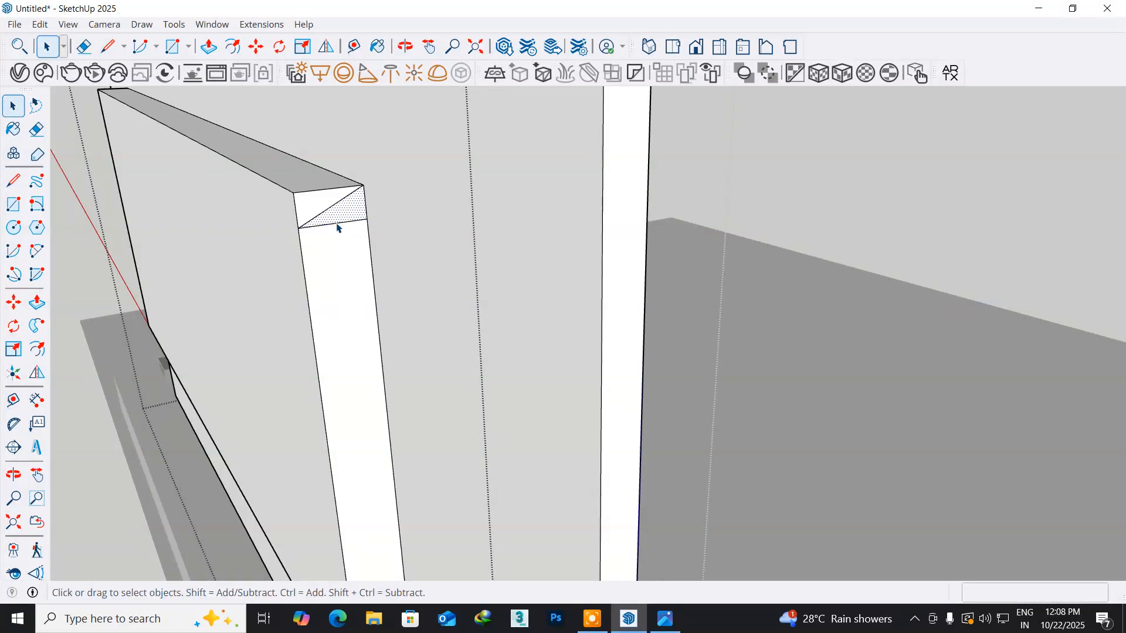
pyautogui.click(85, 225)
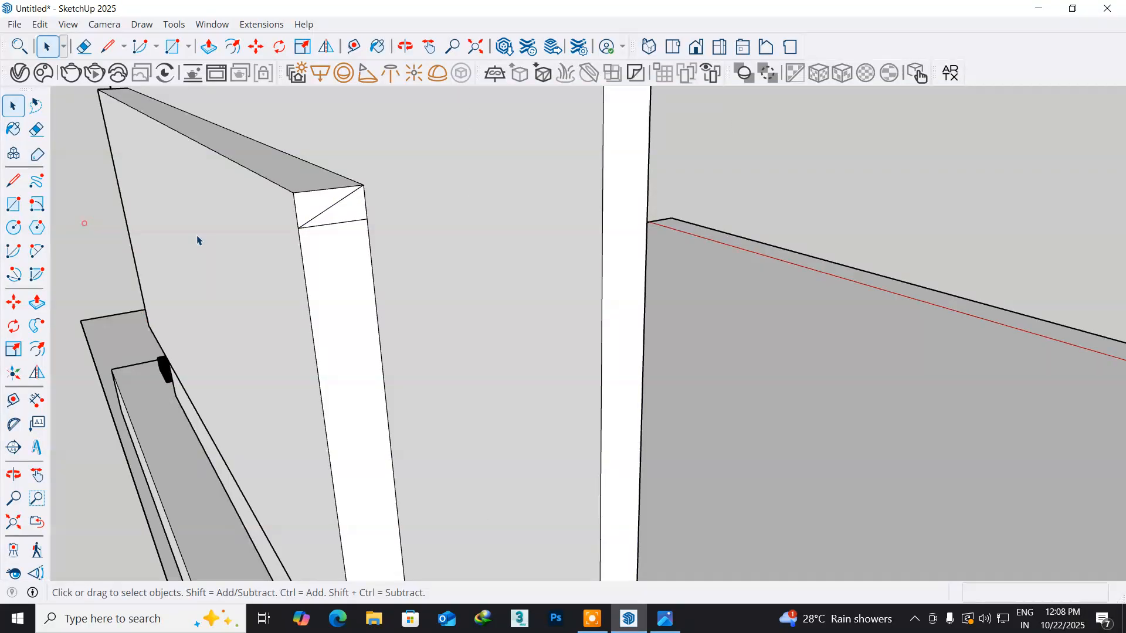
pyautogui.click(335, 224)
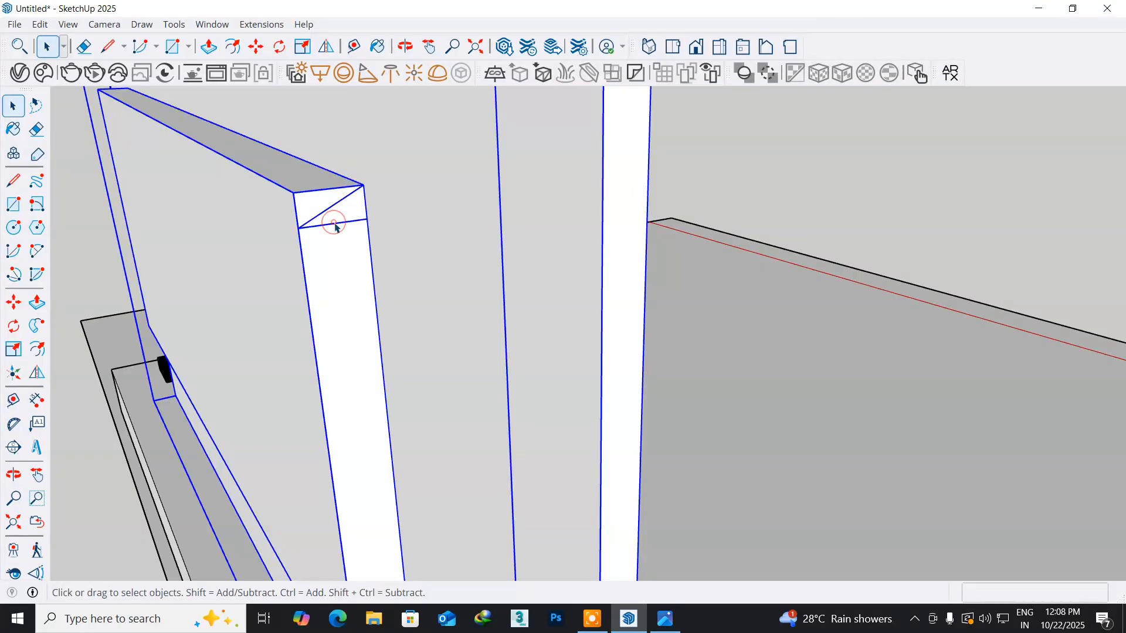
pyautogui.doubleClick(334, 223)
pyautogui.click(334, 223)
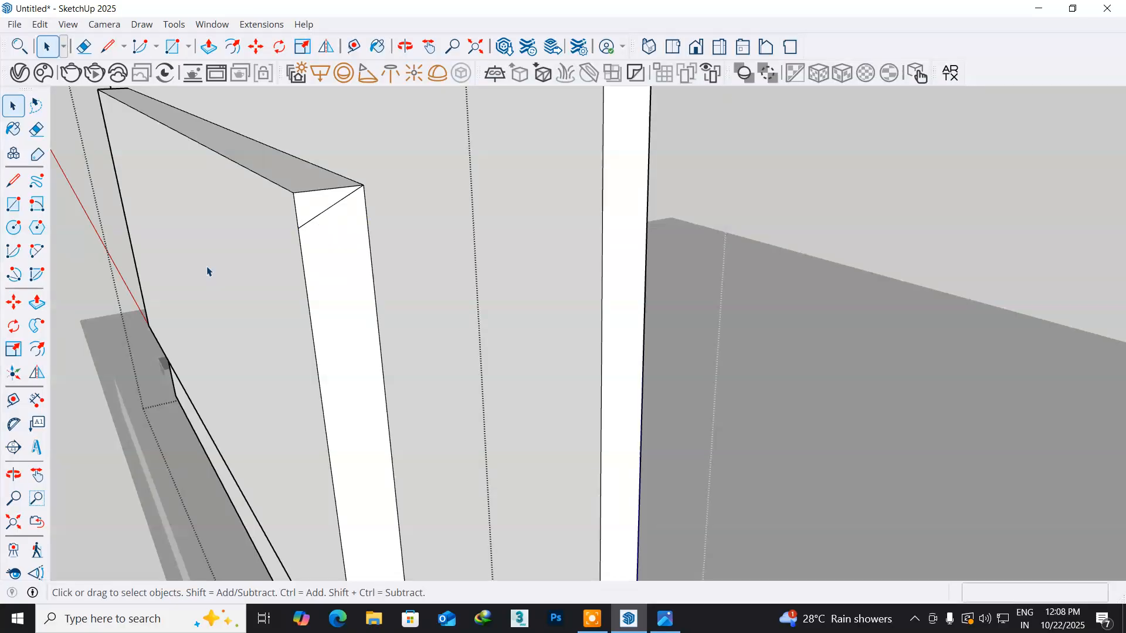
# - Push the top triangle of the side face about 4' 7/8" along the block's full length to bevel its top edge
pyautogui.moveTo(164, 250); pyautogui.dragTo(263, 317, button='middle')
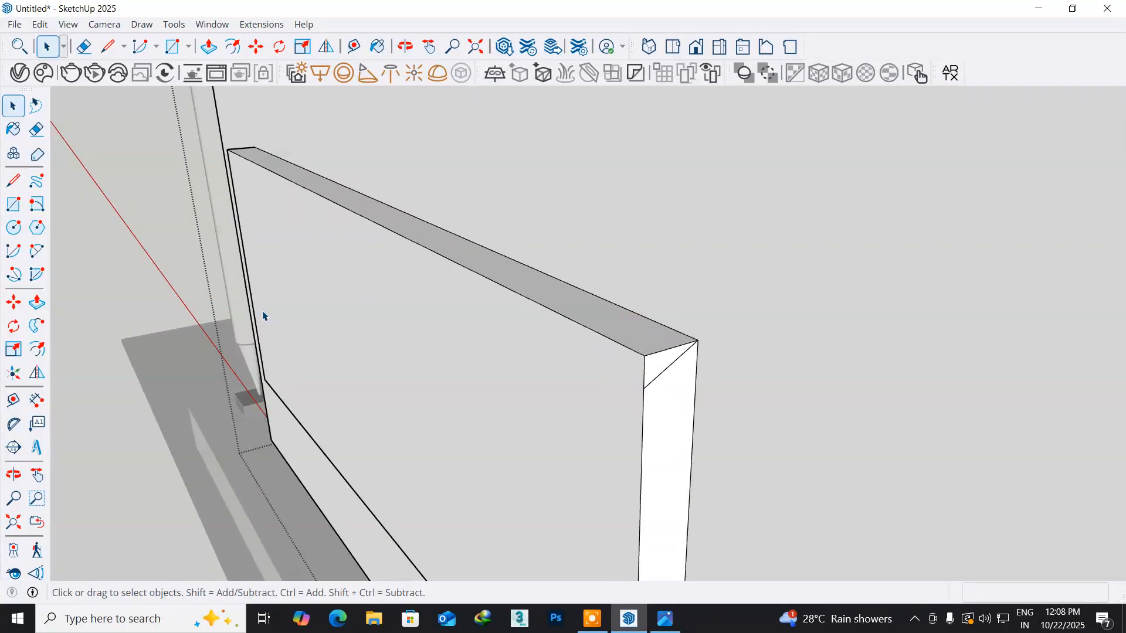
pyautogui.click(36, 302)
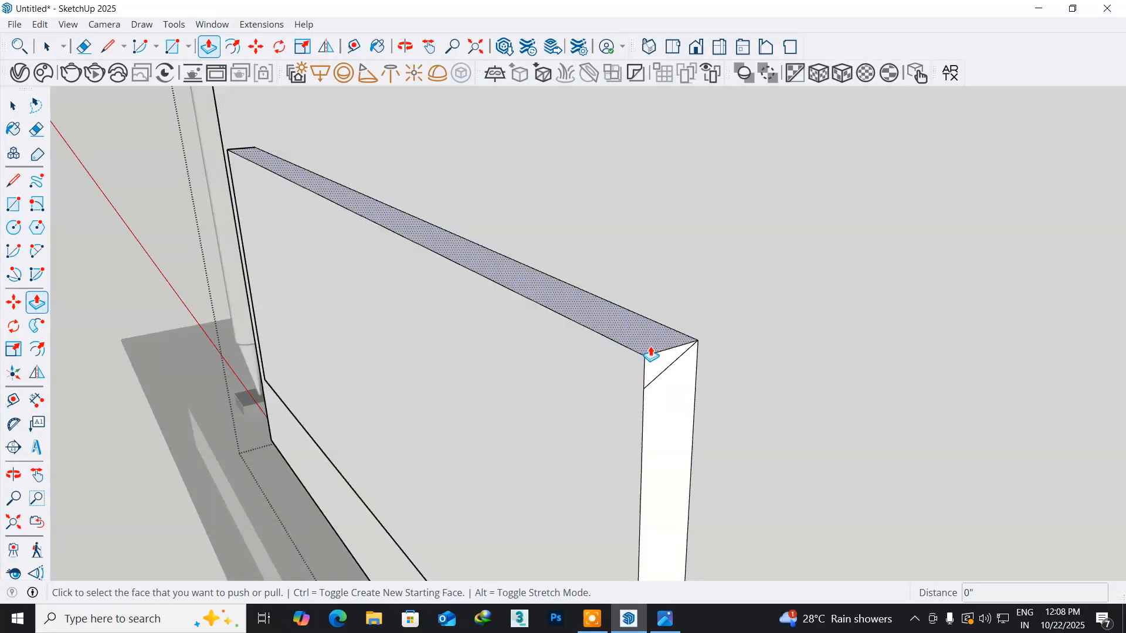
pyautogui.click(656, 364)
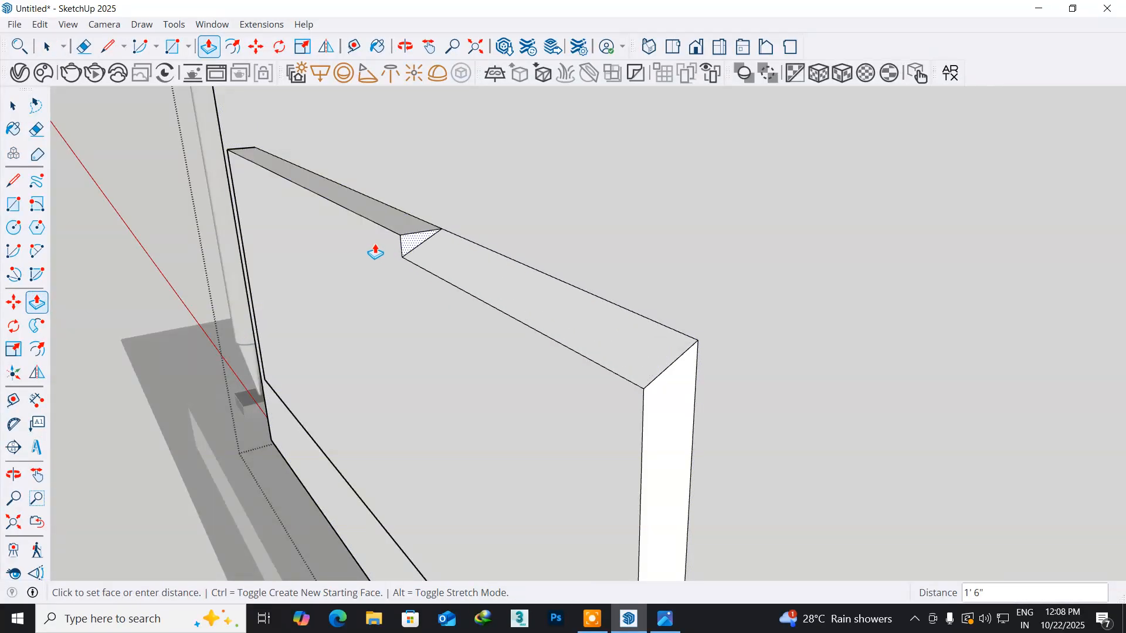
pyautogui.click(155, 131)
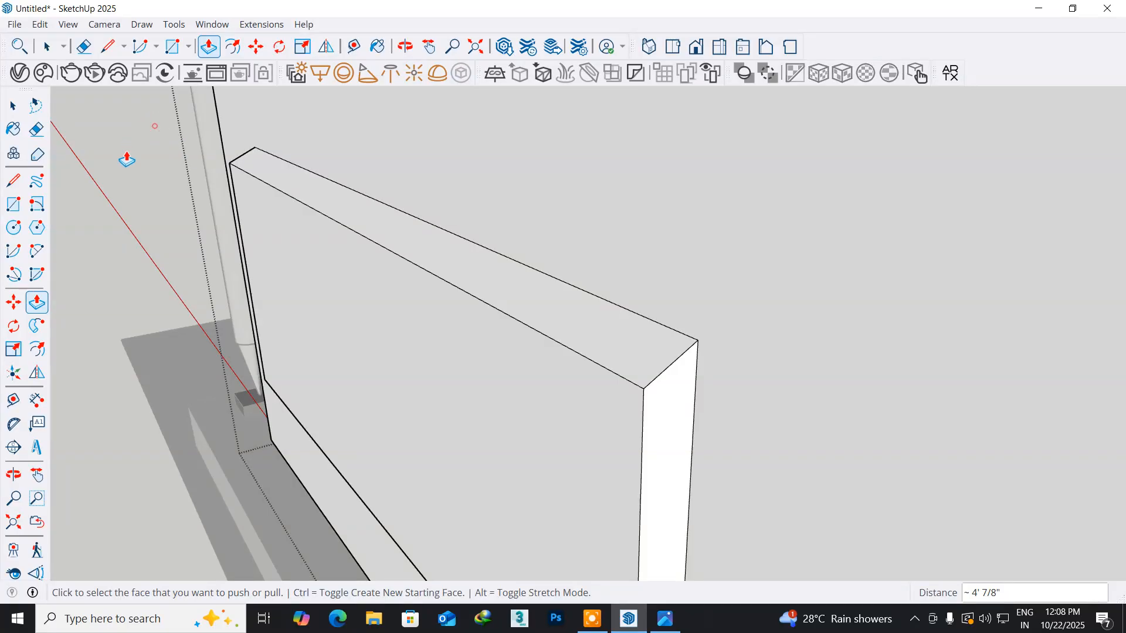
# - Copy the short bottom edge of the raised block's side face 1" upward
pyautogui.moveTo(471, 427); pyautogui.dragTo(415, 321, button='middle')
pyautogui.press('o')
pyautogui.moveTo(358, 319); pyautogui.dragTo(381, 327)
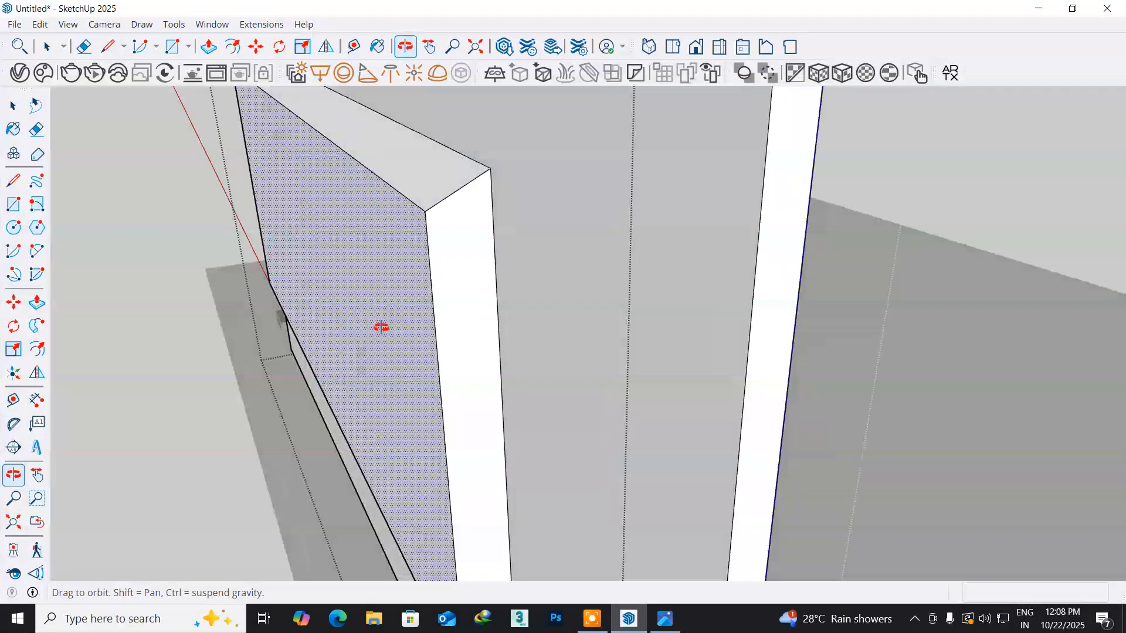
pyautogui.press('p')
pyautogui.moveTo(391, 465); pyautogui.dragTo(332, 267, button='middle')
pyautogui.moveTo(408, 428); pyautogui.dragTo(355, 286, button='middle')
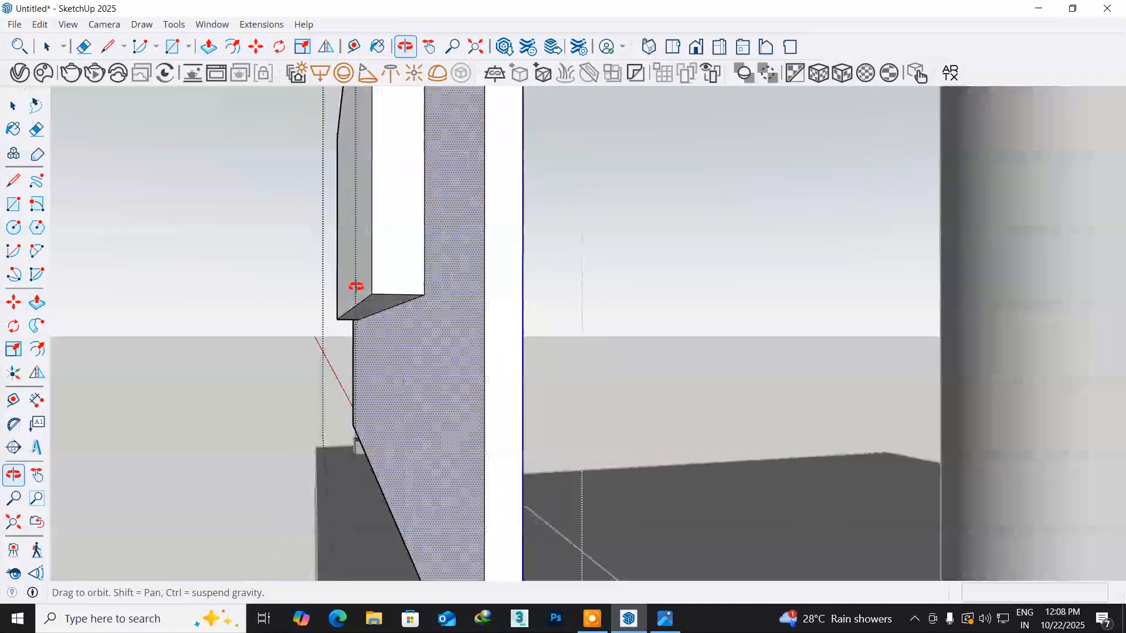
pyautogui.scroll(4, 414, 296)
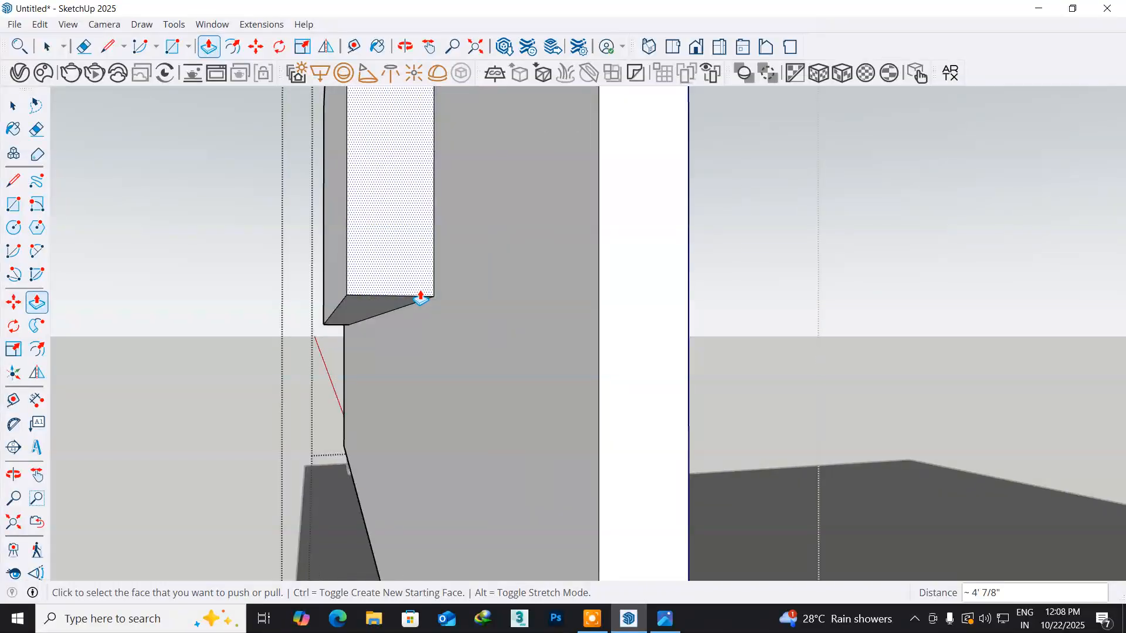
pyautogui.moveTo(416, 292); pyautogui.dragTo(462, 307, button='middle')
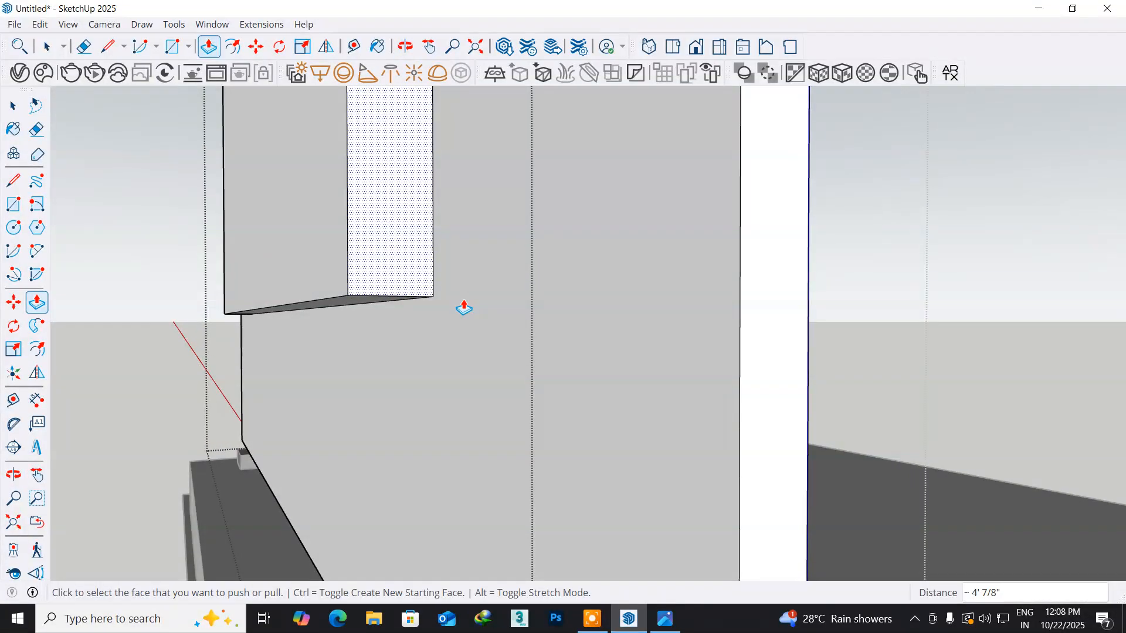
pyautogui.scroll(2, 463, 307)
pyautogui.scroll(2, 462, 306)
pyautogui.moveTo(405, 302); pyautogui.dragTo(413, 307, button='middle')
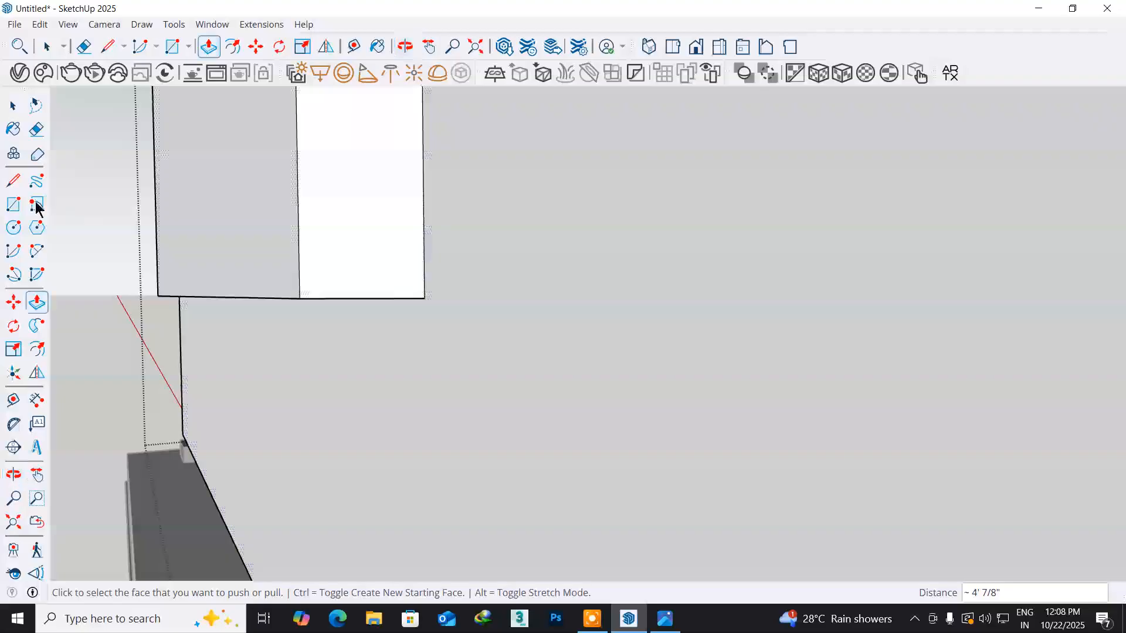
pyautogui.click(13, 107)
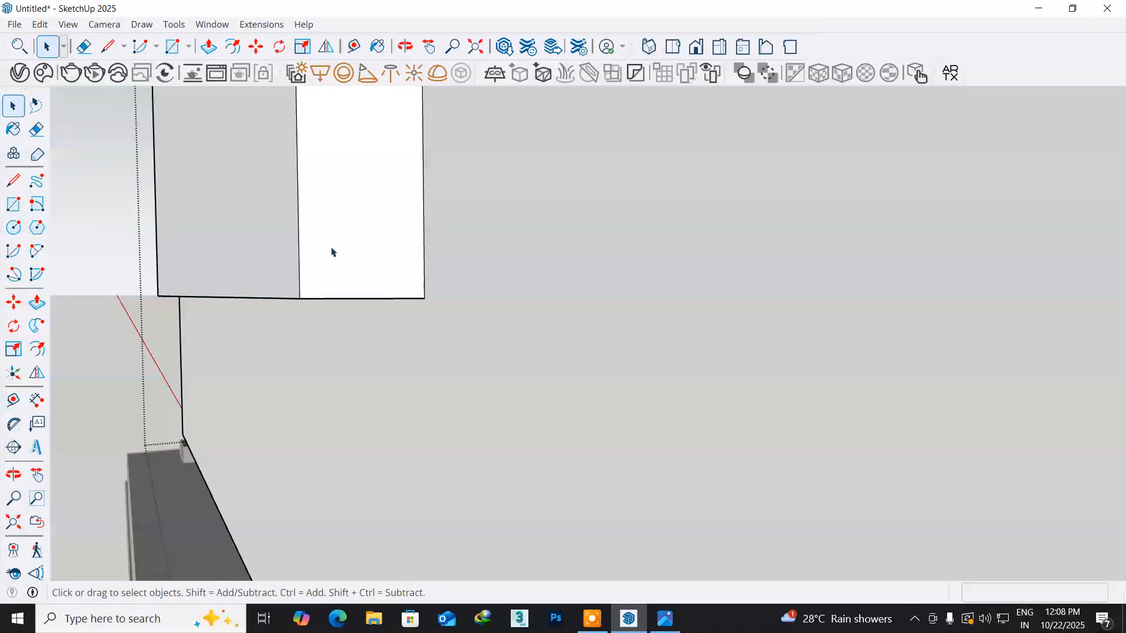
pyautogui.click(346, 297)
pyautogui.moveTo(304, 313); pyautogui.dragTo(442, 322, button='middle')
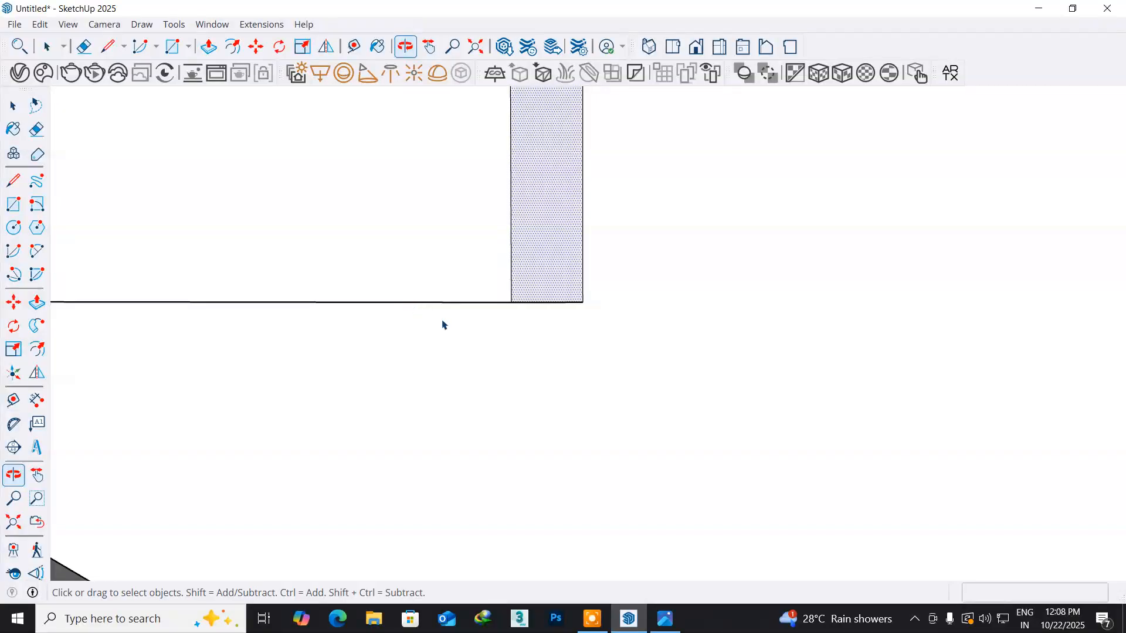
pyautogui.click(534, 302)
pyautogui.moveTo(533, 322); pyautogui.dragTo(440, 362, button='middle')
pyautogui.click(13, 303)
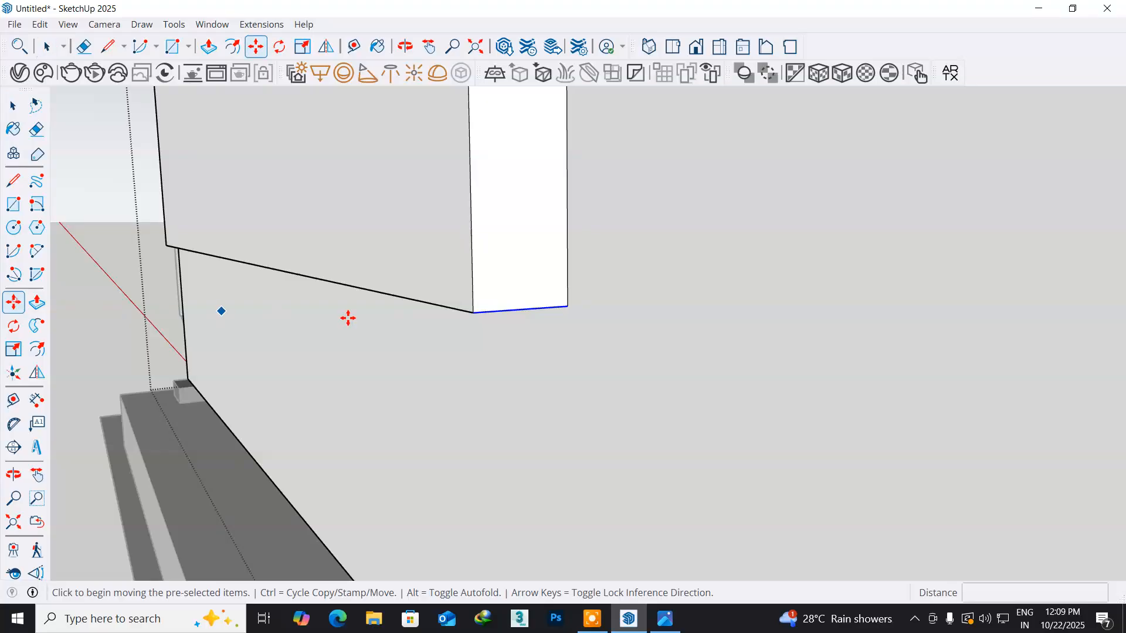
pyautogui.press('ctrl')
pyautogui.click(478, 316)
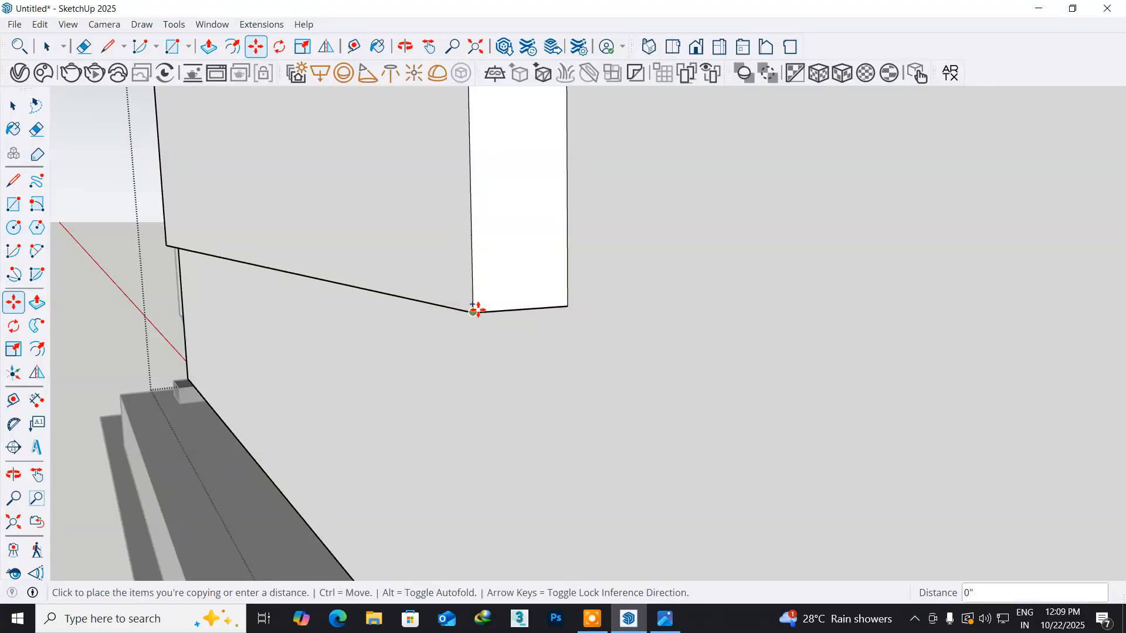
pyautogui.write('1')
pyautogui.press('Return')
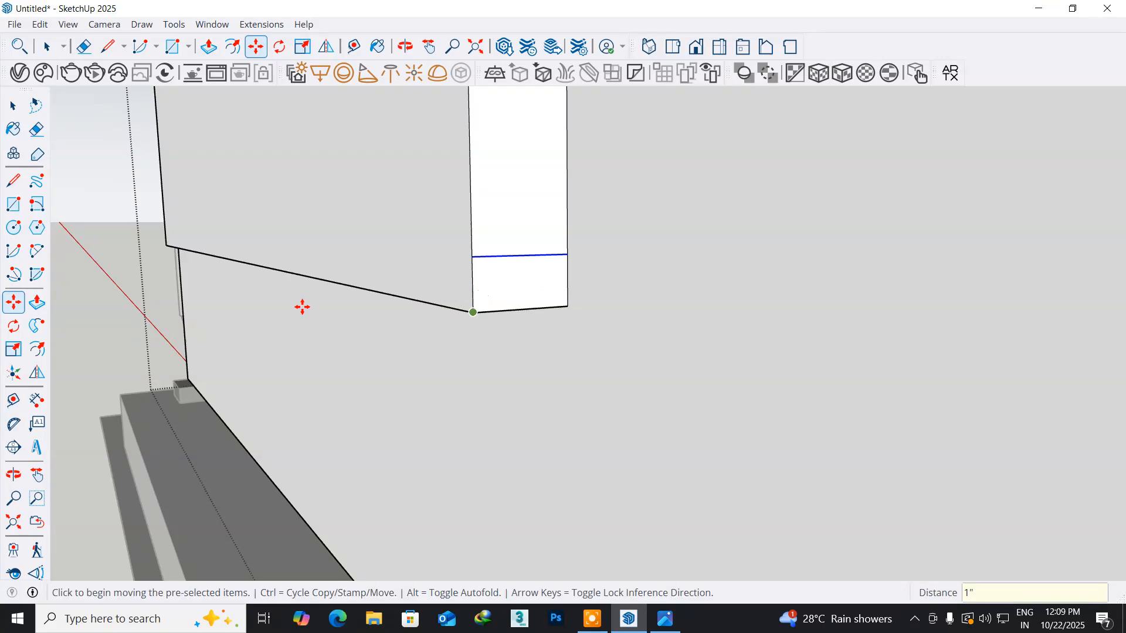
# - Draw a diagonal about 2 1/4" long from the side face's inner bottom corner to the copied line's outer end
pyautogui.click(12, 181)
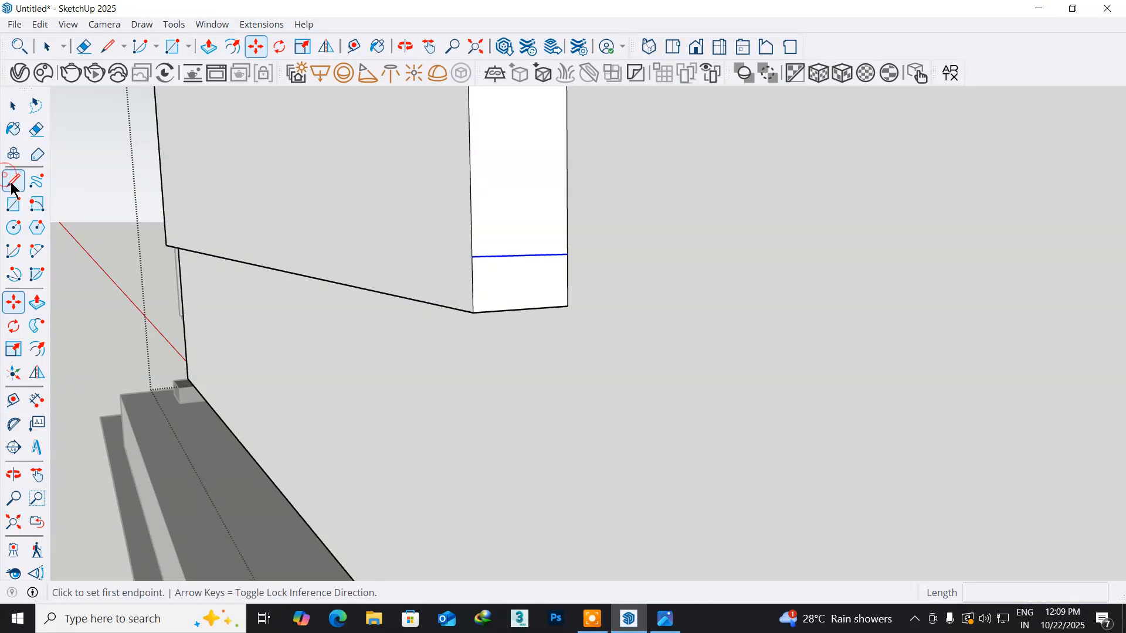
pyautogui.click(567, 305)
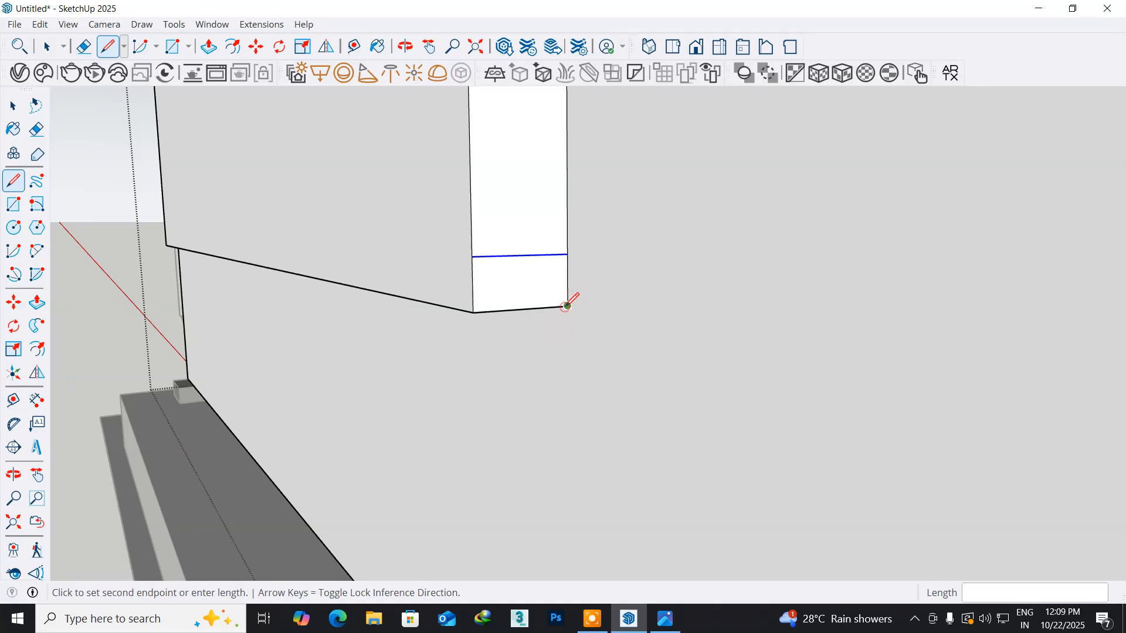
pyautogui.click(472, 256)
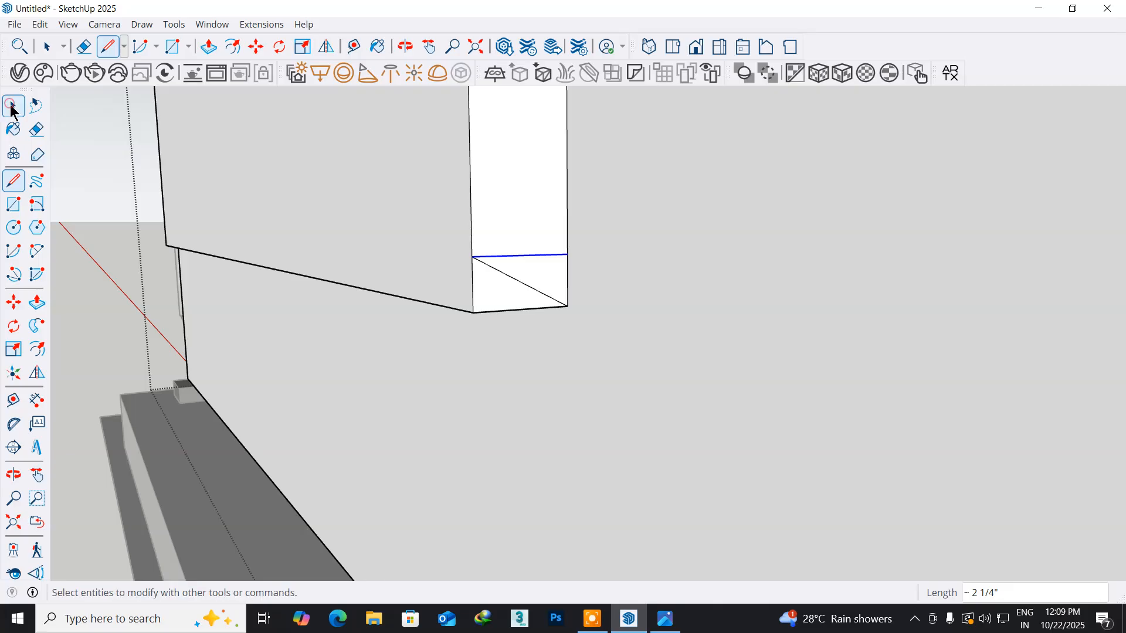
# - Delete the copied horizontal line near the bottom of the block's side face, keeping the diagonal
pyautogui.click(13, 107)
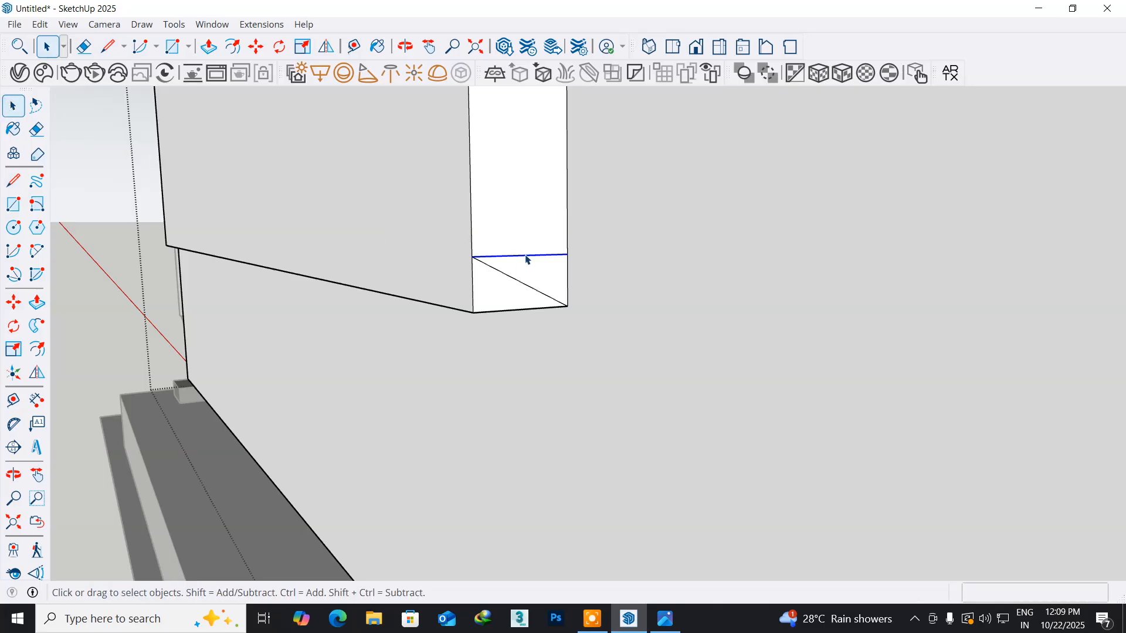
pyautogui.click(517, 250)
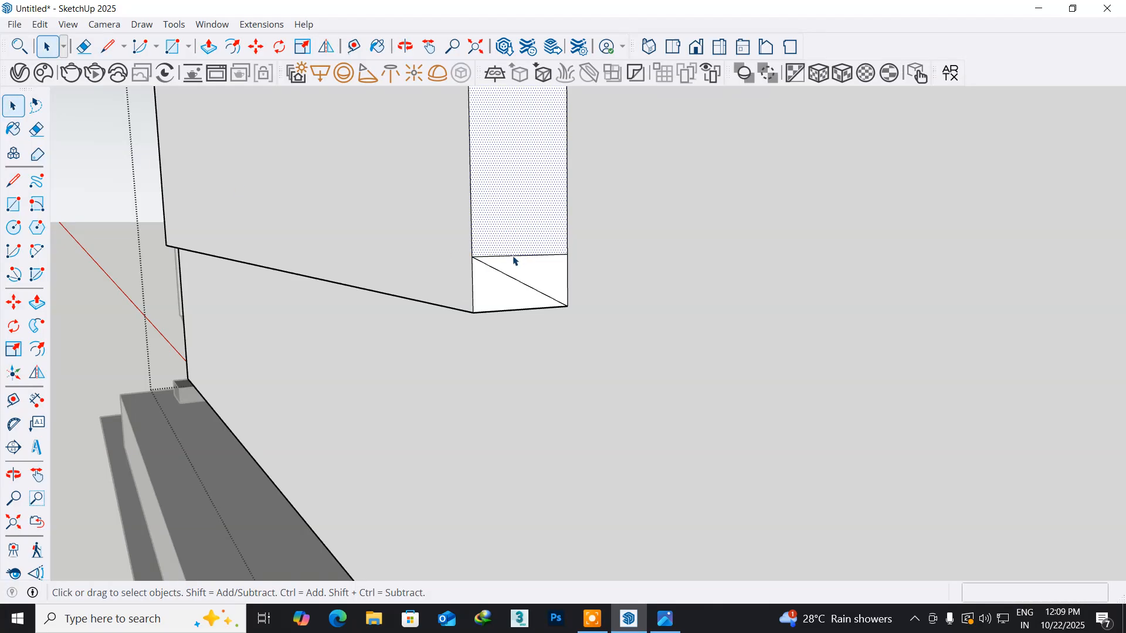
pyautogui.click(512, 256)
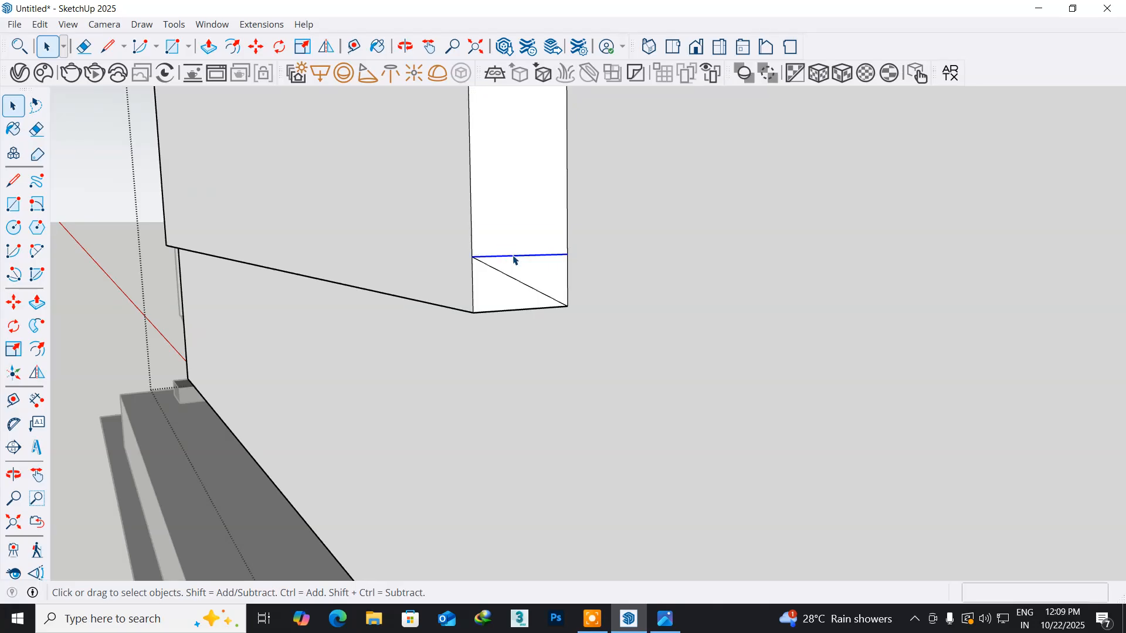
pyautogui.press('Delete')
# - Push the bottom triangle of the side face along the block's full length to bevel its bottom edge
pyautogui.scroll(-2, 402, 316)
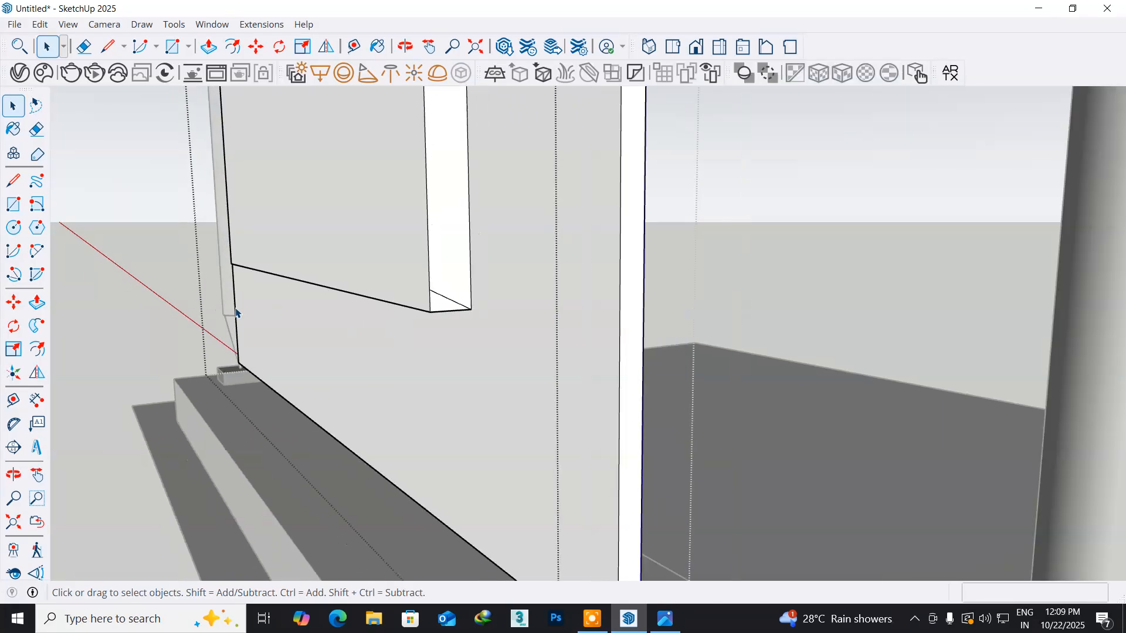
pyautogui.click(37, 302)
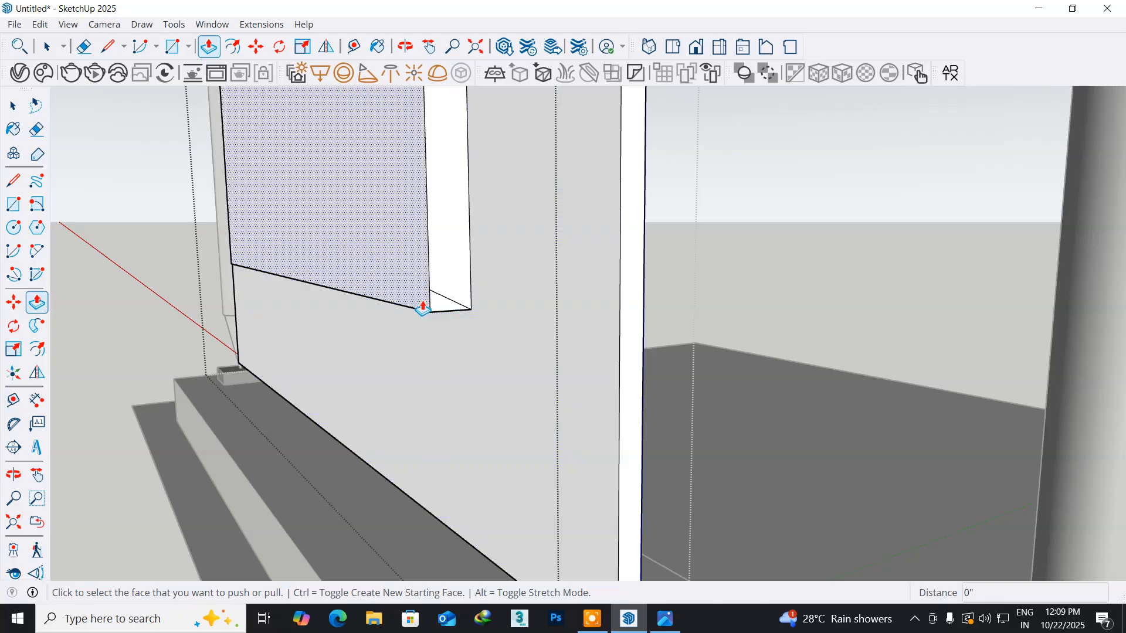
pyautogui.doubleClick(434, 314)
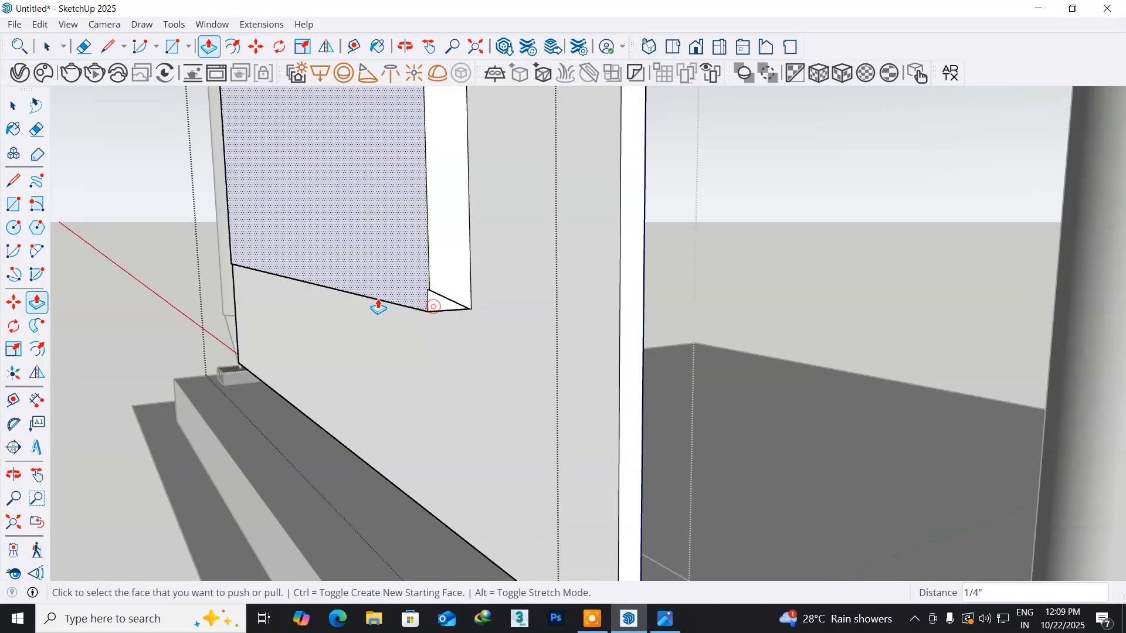
pyautogui.hotkey('ctrl', 'z')
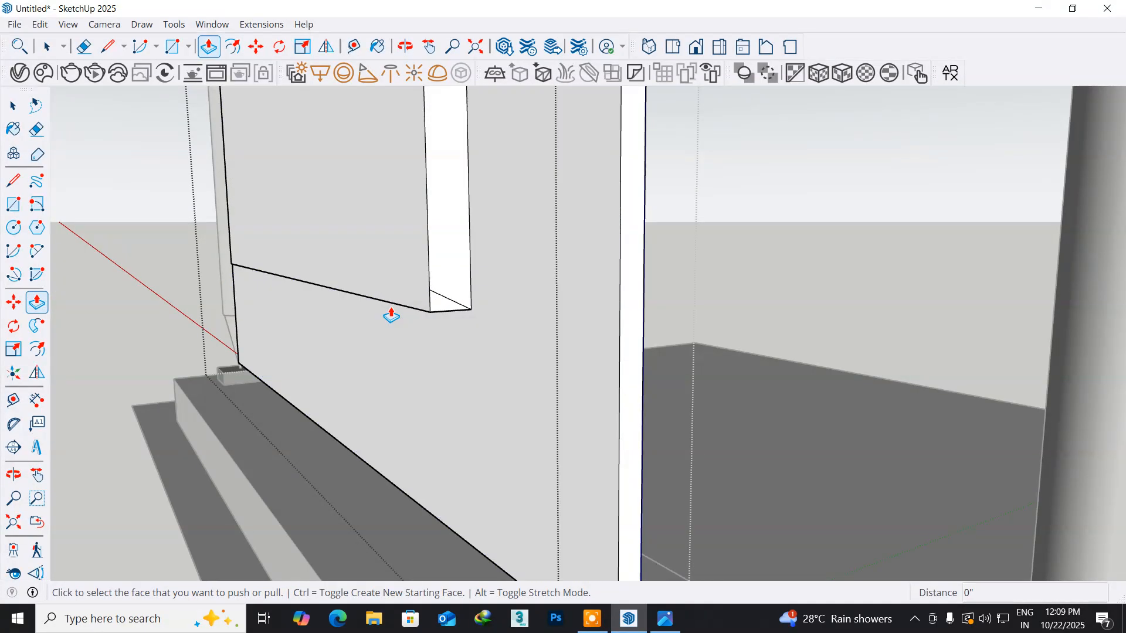
pyautogui.doubleClick(441, 298)
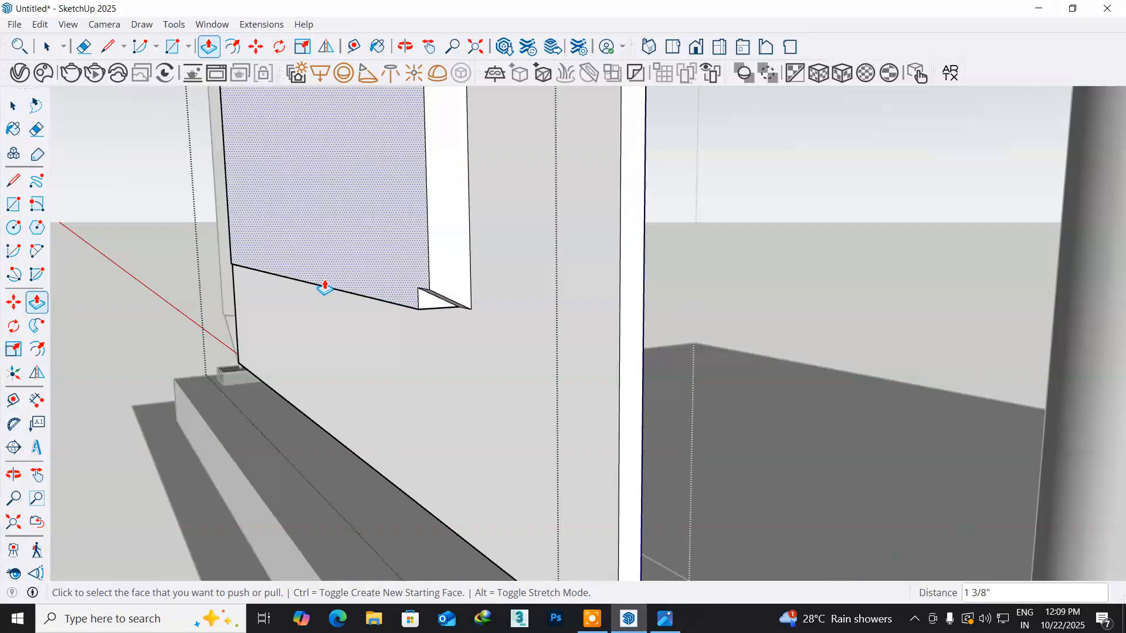
pyautogui.scroll(5, 425, 329)
pyautogui.click(441, 290)
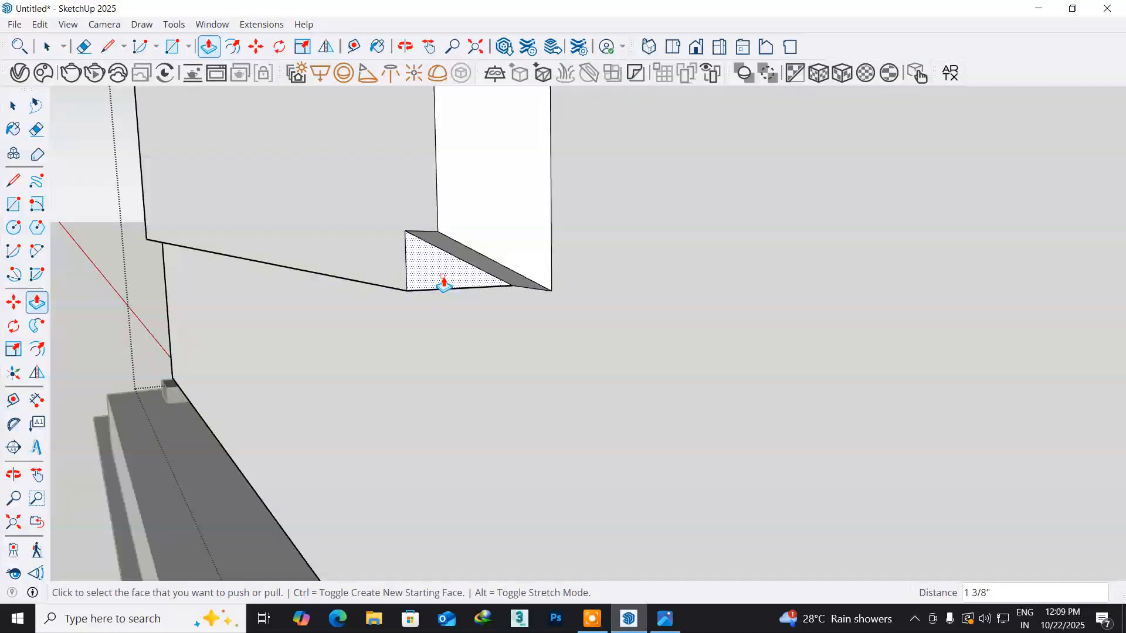
pyautogui.click(111, 258)
pyautogui.scroll(2, 123, 299)
pyautogui.moveTo(123, 299); pyautogui.dragTo(176, 307, button='middle')
pyautogui.scroll(-3, 176, 306)
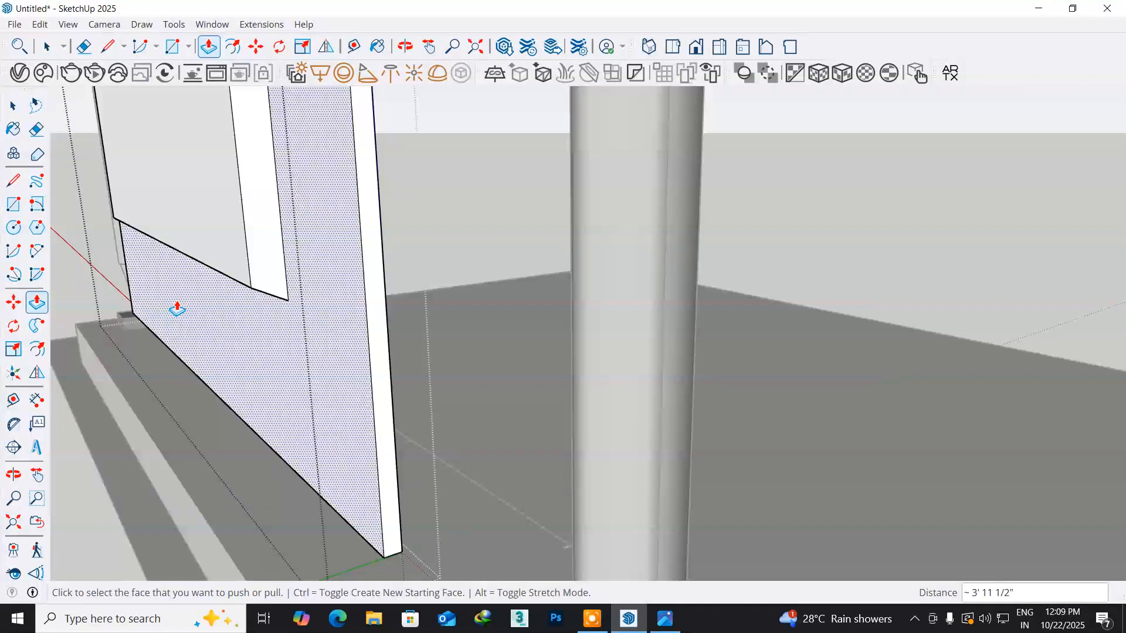
# - Offset the outline of the raised block's outer face about 2 15/16" inward on the TV's back
pyautogui.scroll(-2, 176, 307)
pyautogui.moveTo(135, 184); pyautogui.dragTo(340, 354, button='middle')
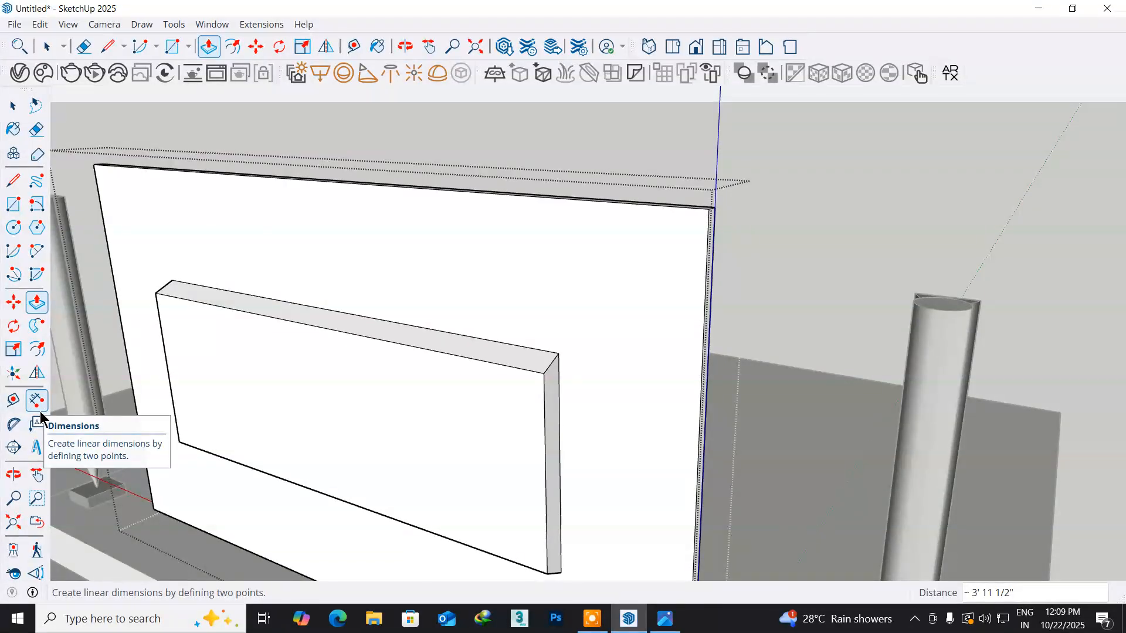
pyautogui.click(37, 350)
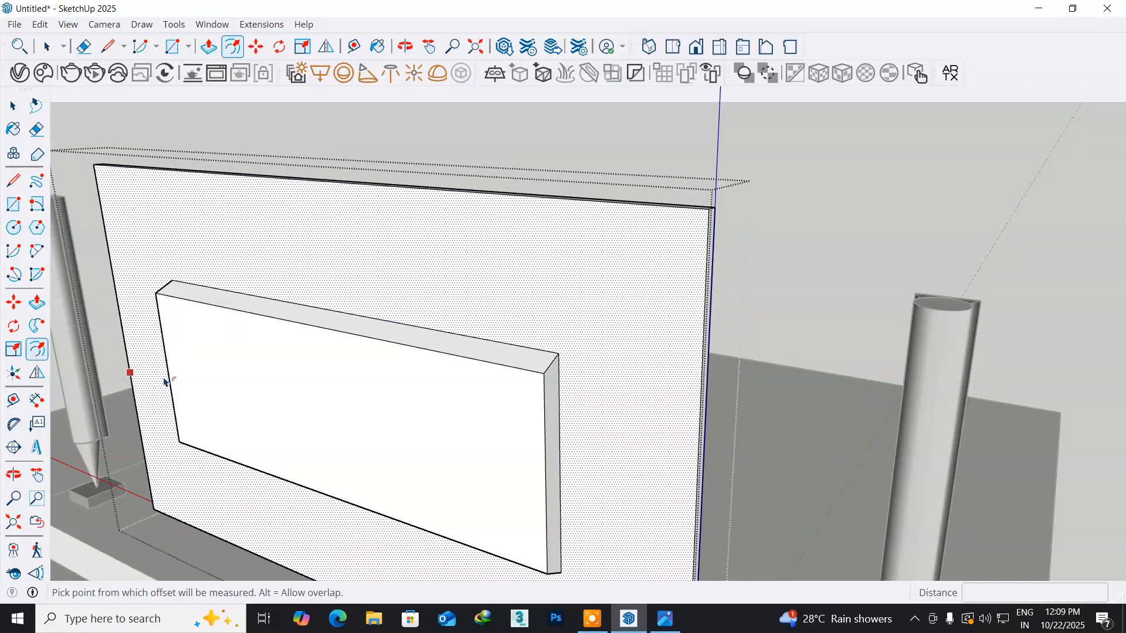
pyautogui.click(168, 369)
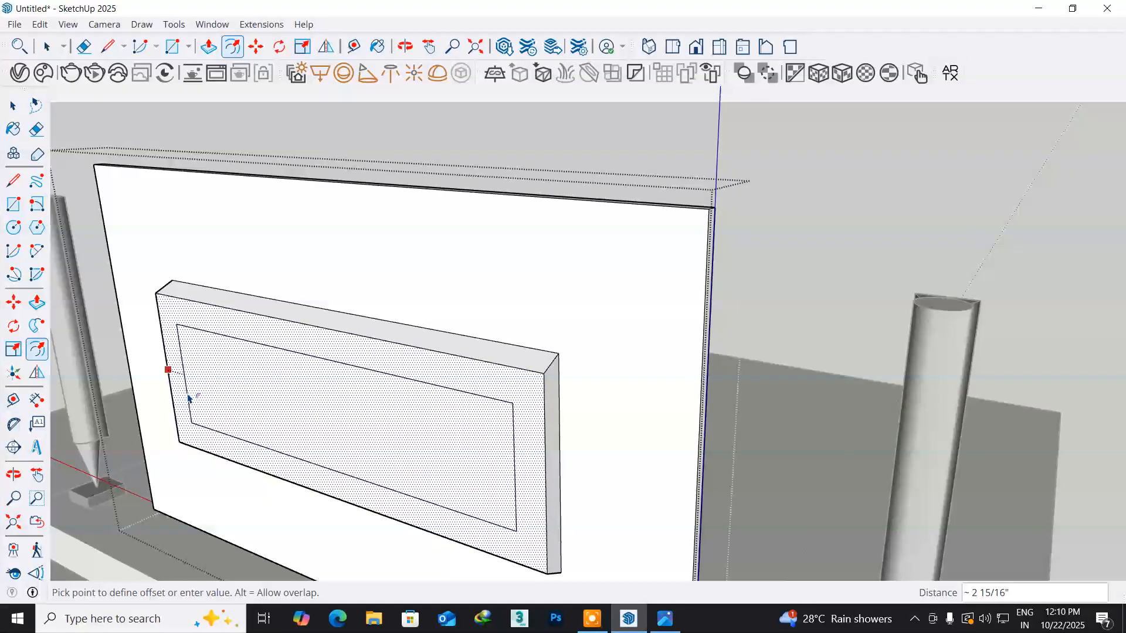
pyautogui.click(188, 398)
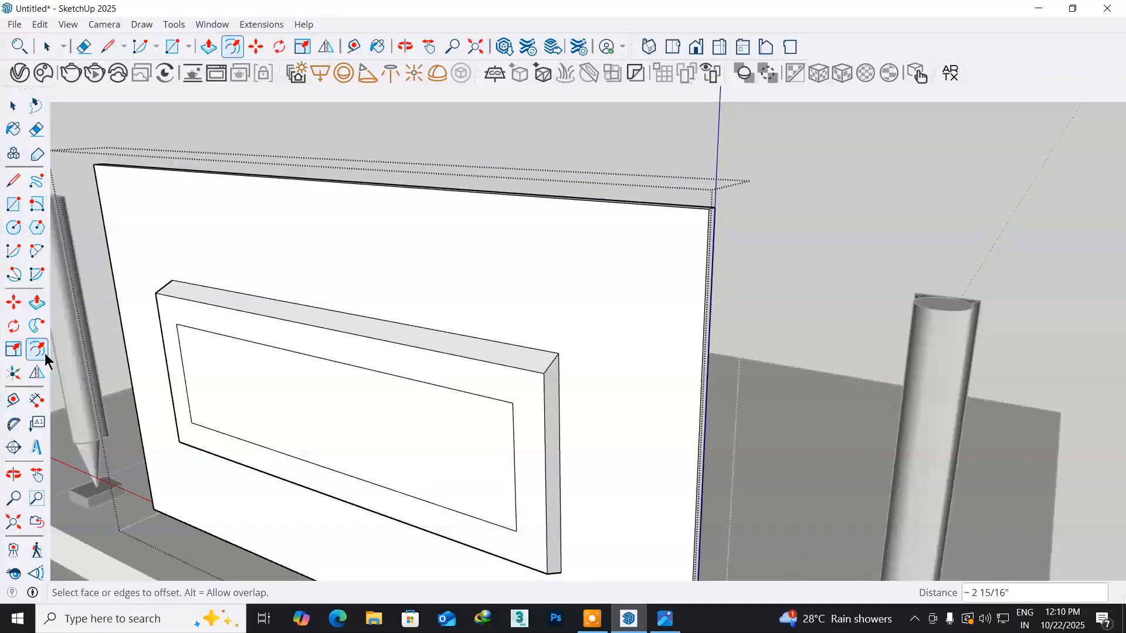
pyautogui.moveTo(172, 400); pyautogui.dragTo(103, 384, button='middle')
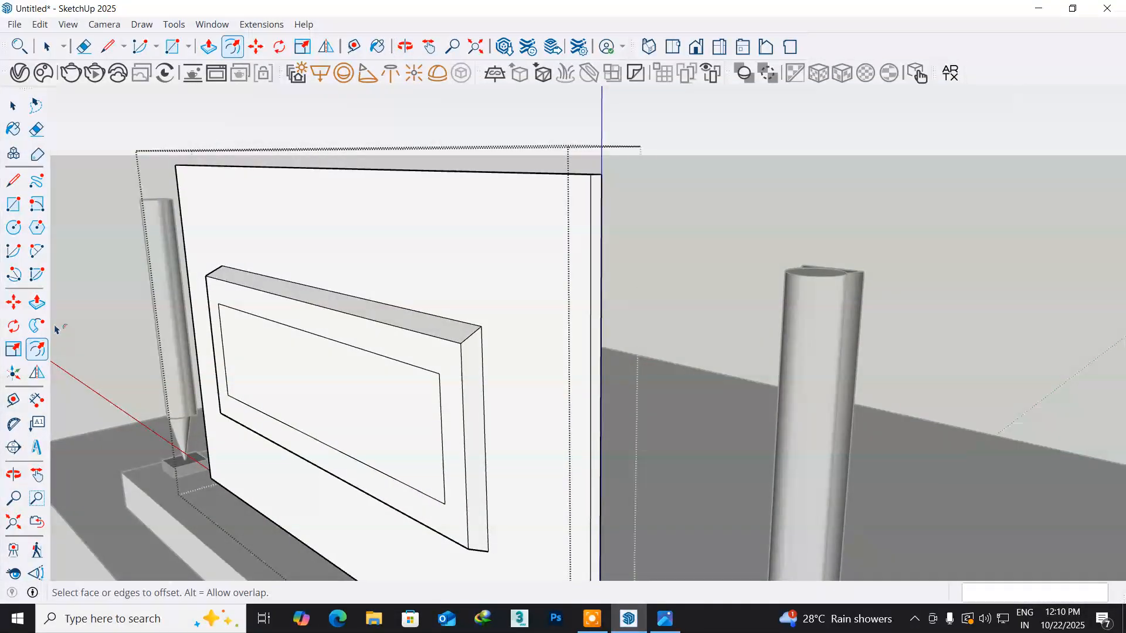
pyautogui.click(285, 385)
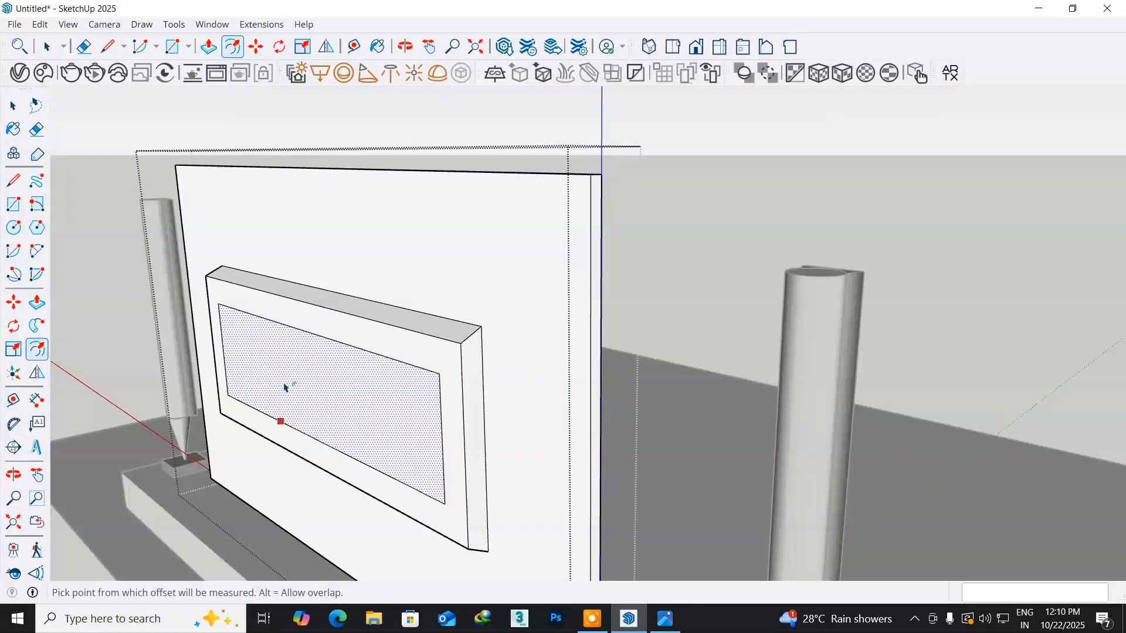
pyautogui.press('Escape')
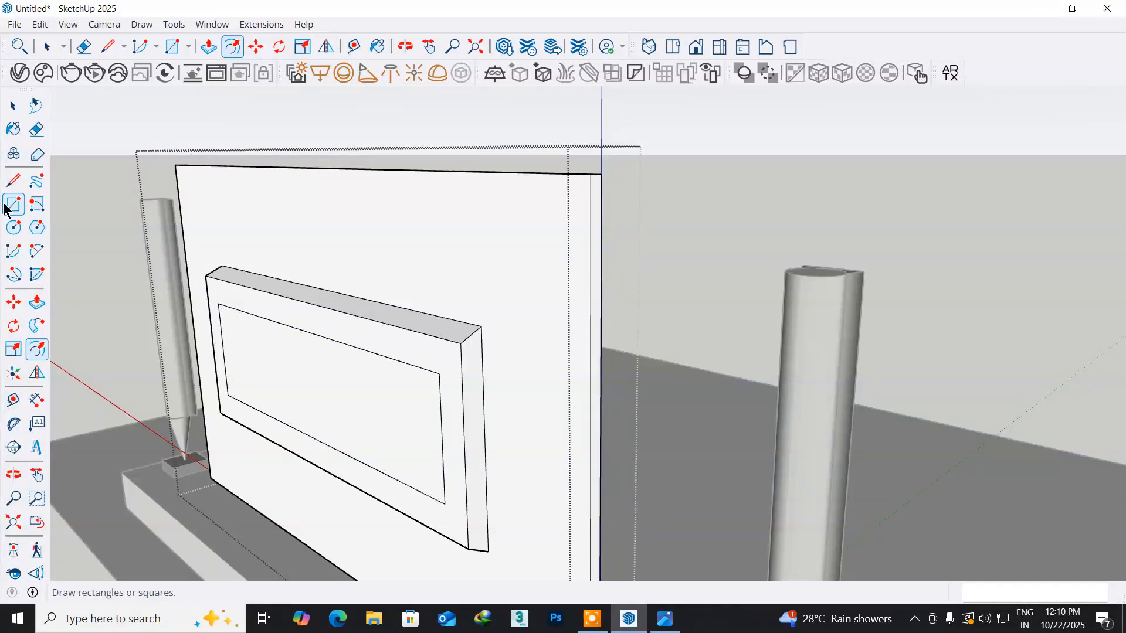
# - Draw a horizontal line about 3' 7" long between the midpoints of the inset rectangle's two short sides
pyautogui.click(12, 182)
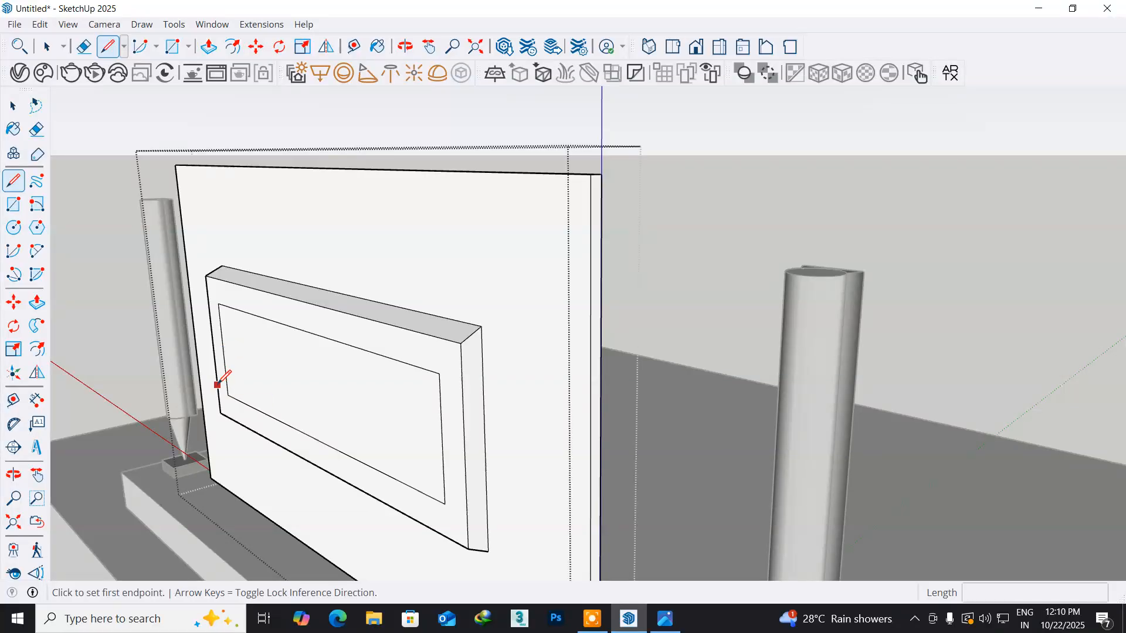
pyautogui.click(223, 350)
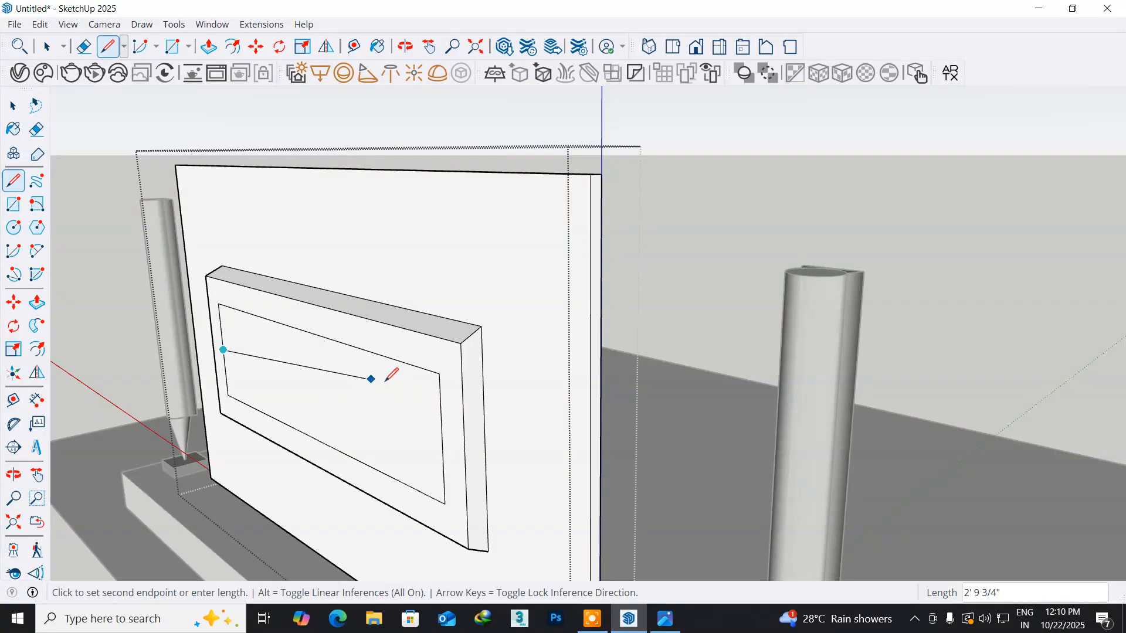
pyautogui.click(443, 439)
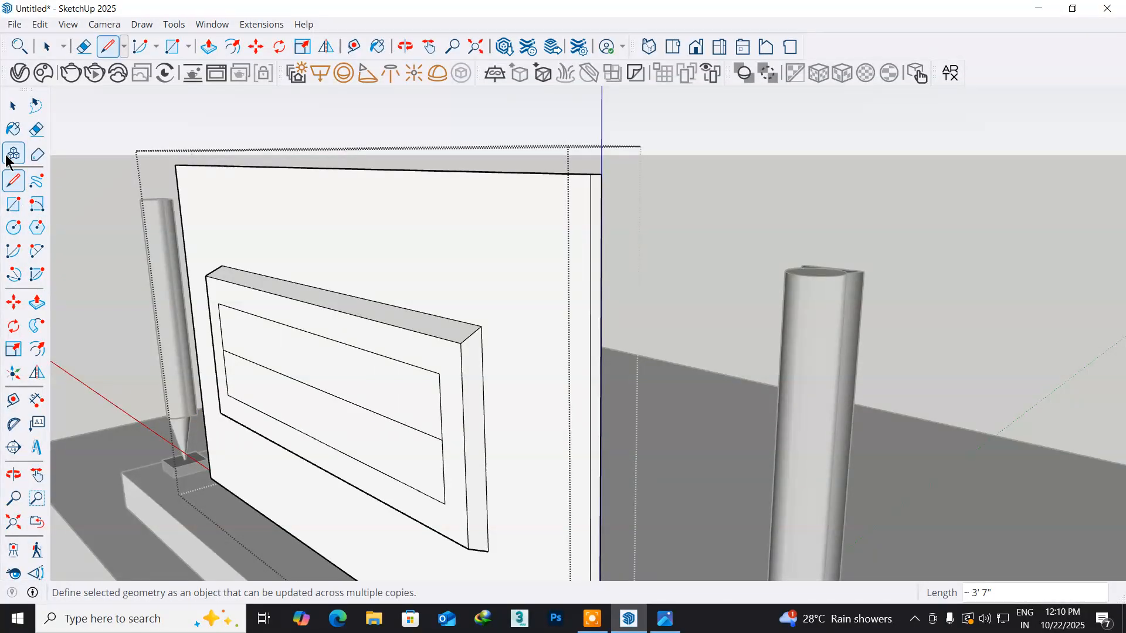
# - Draw a circle with a radius of about 3 3/8" centred on the midpoint of the horizontal line
pyautogui.click(13, 108)
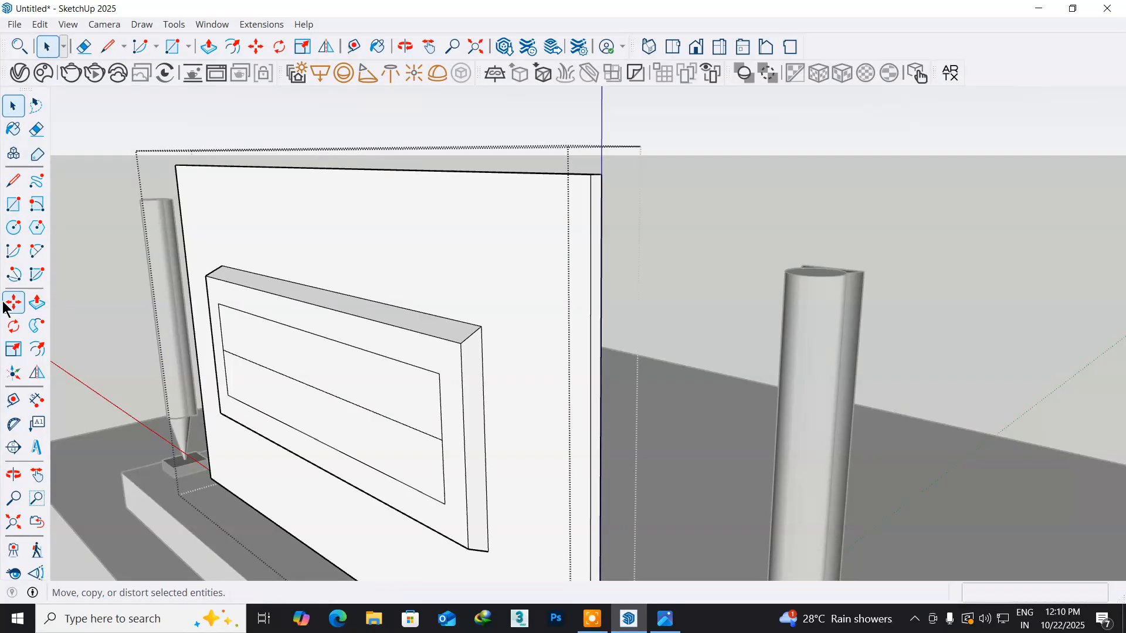
pyautogui.click(12, 228)
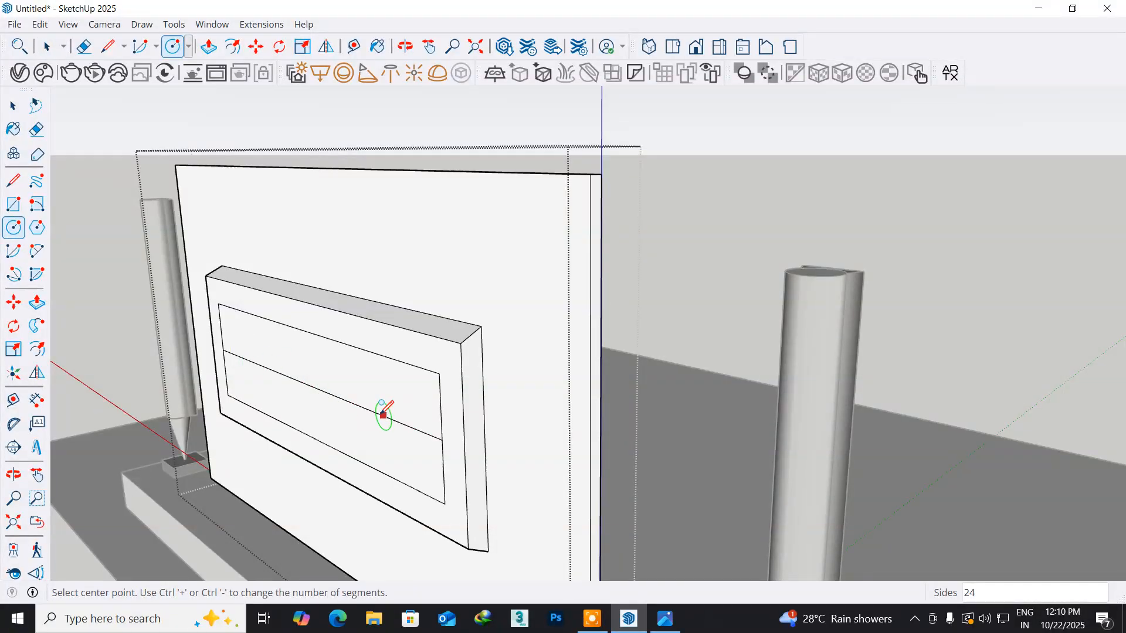
pyautogui.click(312, 385)
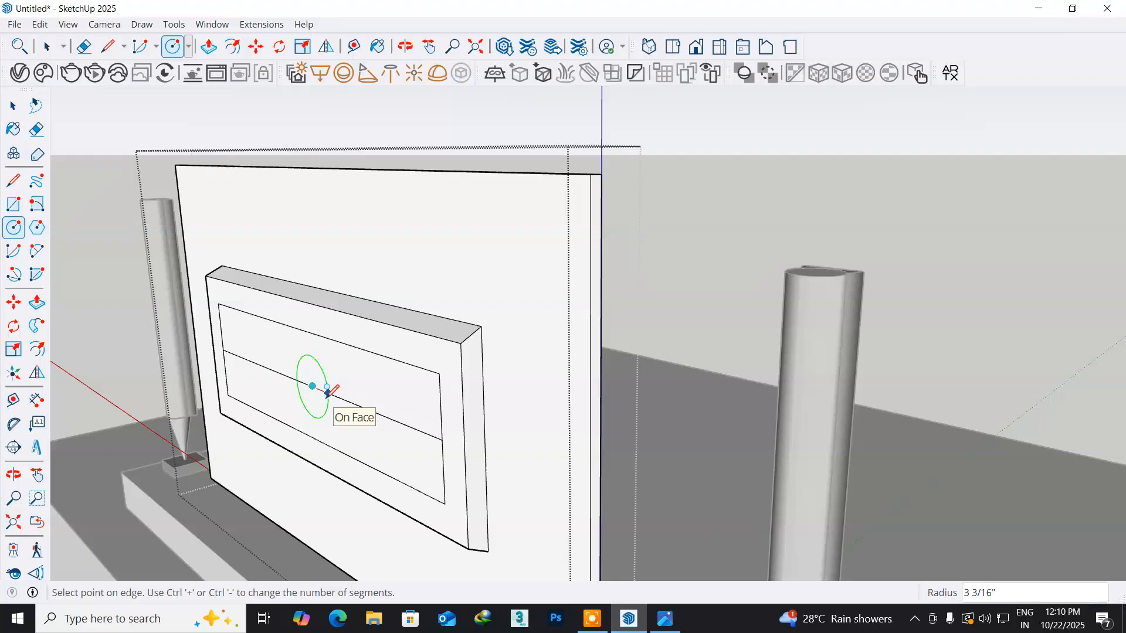
pyautogui.click(329, 391)
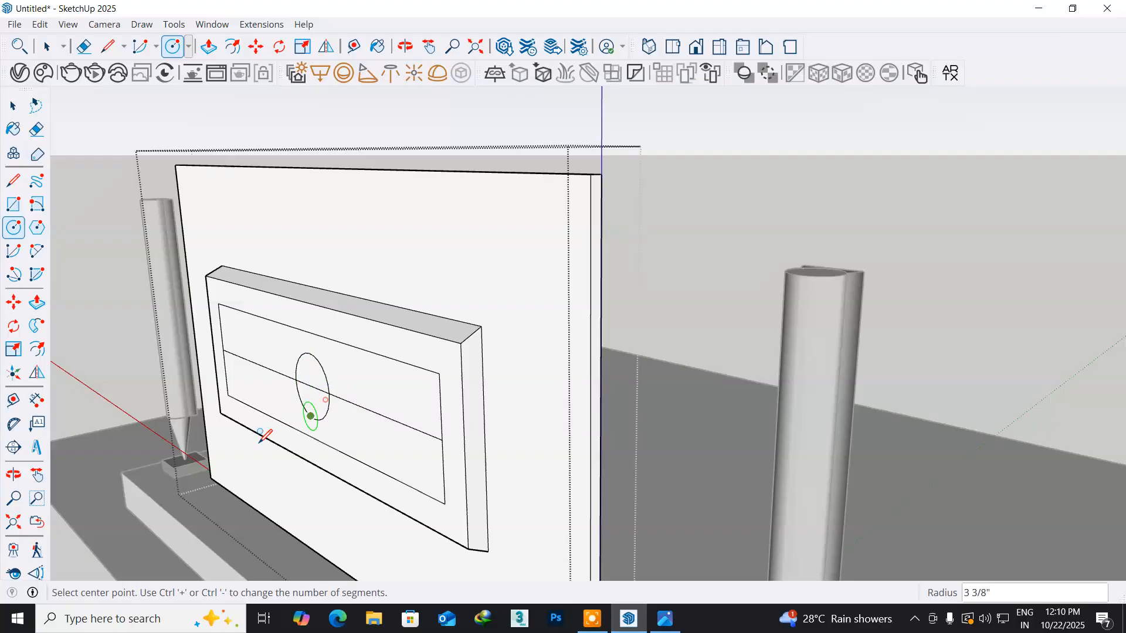
# - Erase the horizontal line inside and on both sides of the circle, and extrude the circle outward 1"
pyautogui.click(37, 130)
pyautogui.click(393, 419)
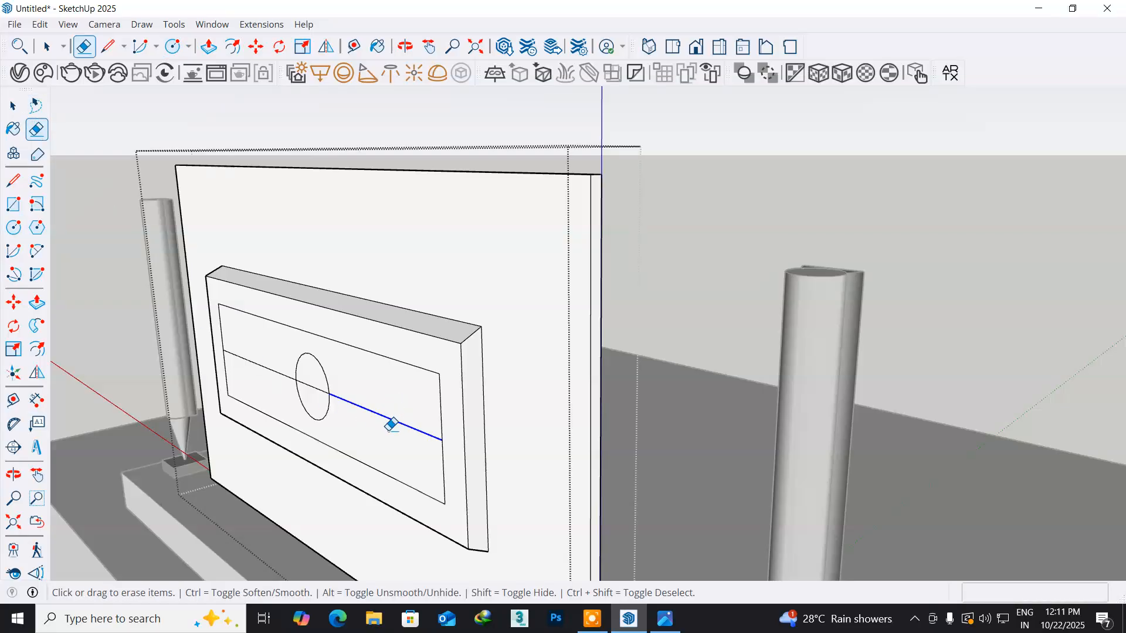
pyautogui.click(317, 384)
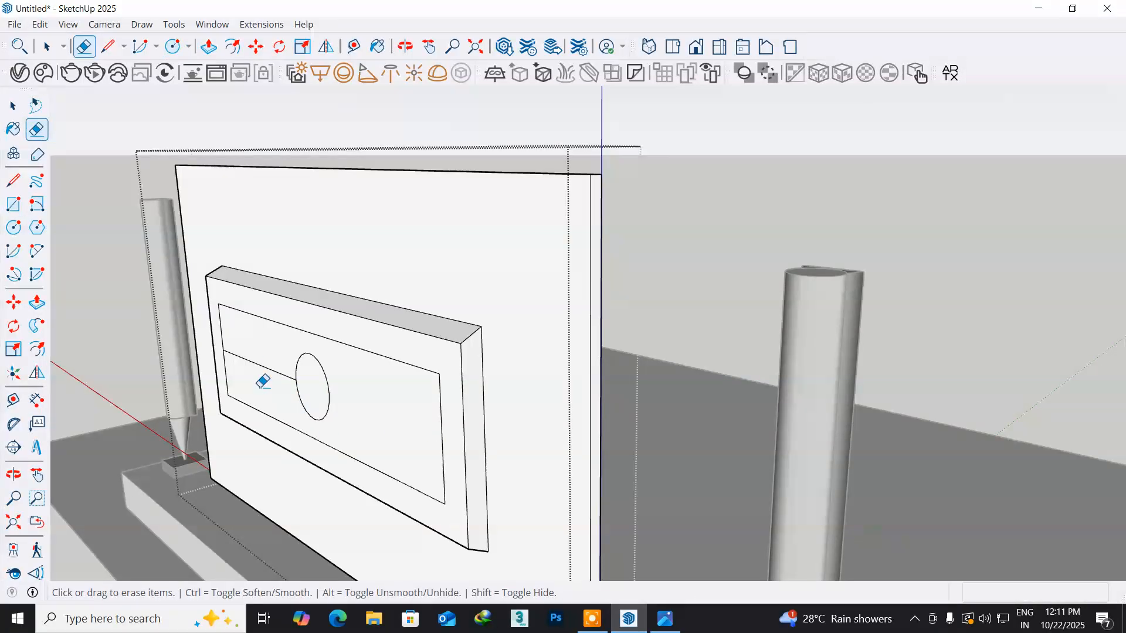
pyautogui.click(269, 366)
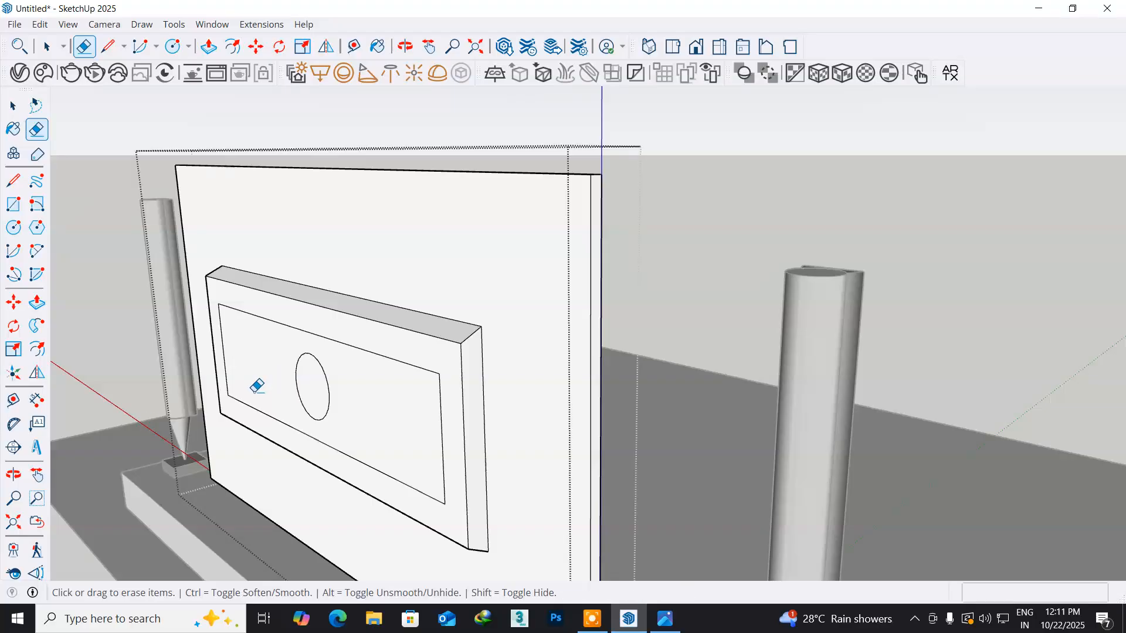
pyautogui.click(311, 381)
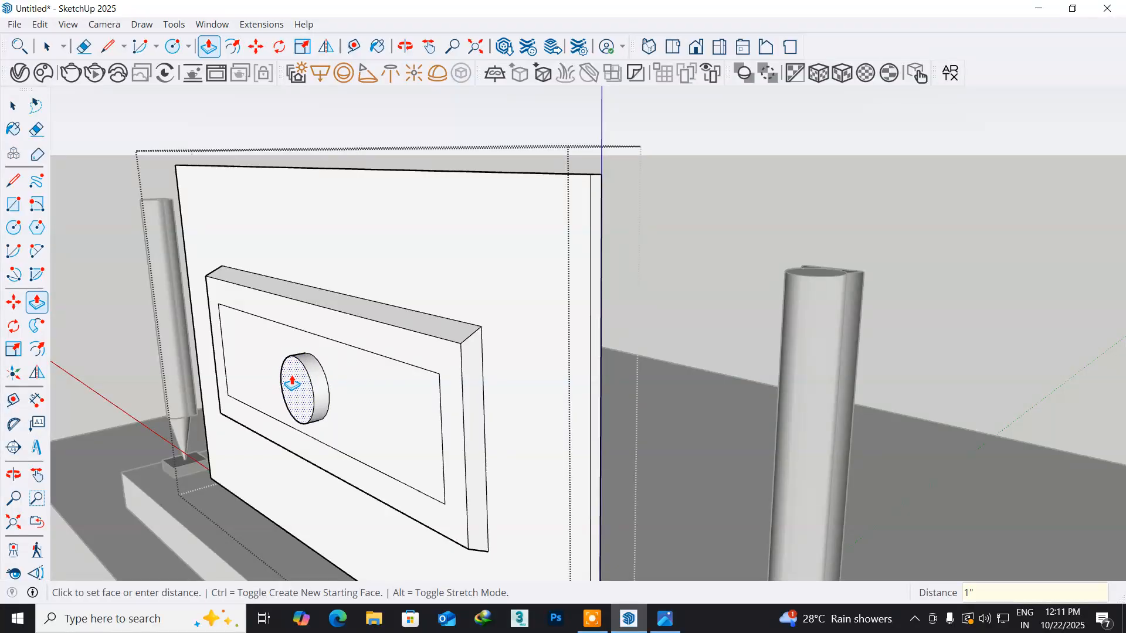
pyautogui.press('Return')
# - Draw a rectangle about 3 3/4" by 2 3/16" in the middle of the disc's outer face
pyautogui.moveTo(292, 384); pyautogui.dragTo(327, 459, button='middle')
pyautogui.scroll(5, 372, 432)
pyautogui.scroll(2, 375, 436)
pyautogui.scroll(2, 370, 436)
pyautogui.moveTo(318, 439); pyautogui.dragTo(438, 422, button='middle')
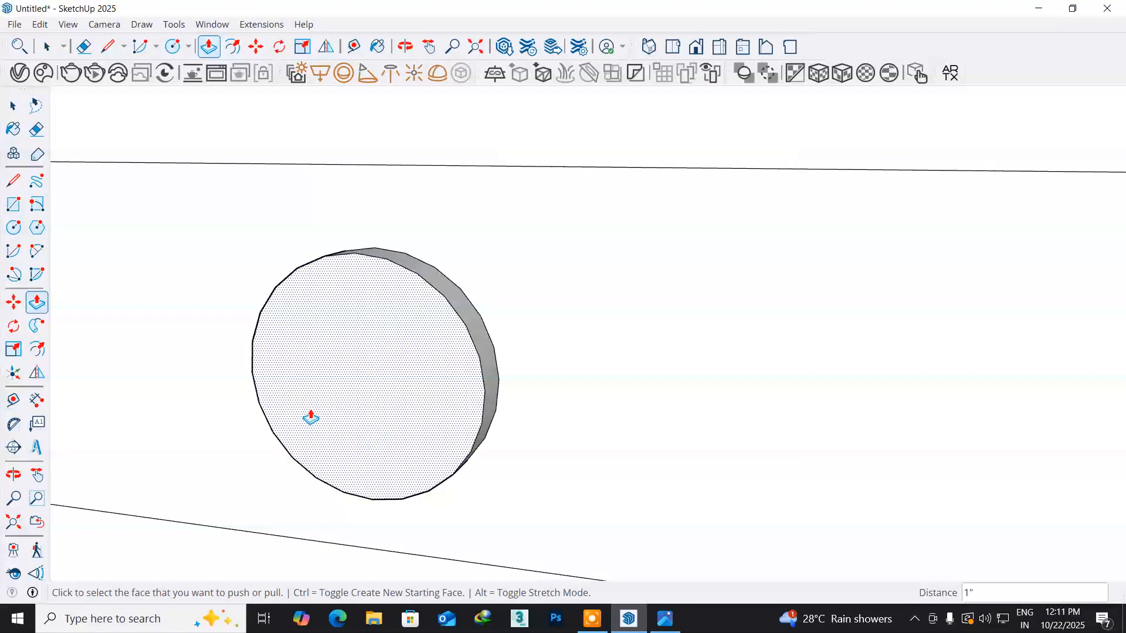
pyautogui.click(13, 210)
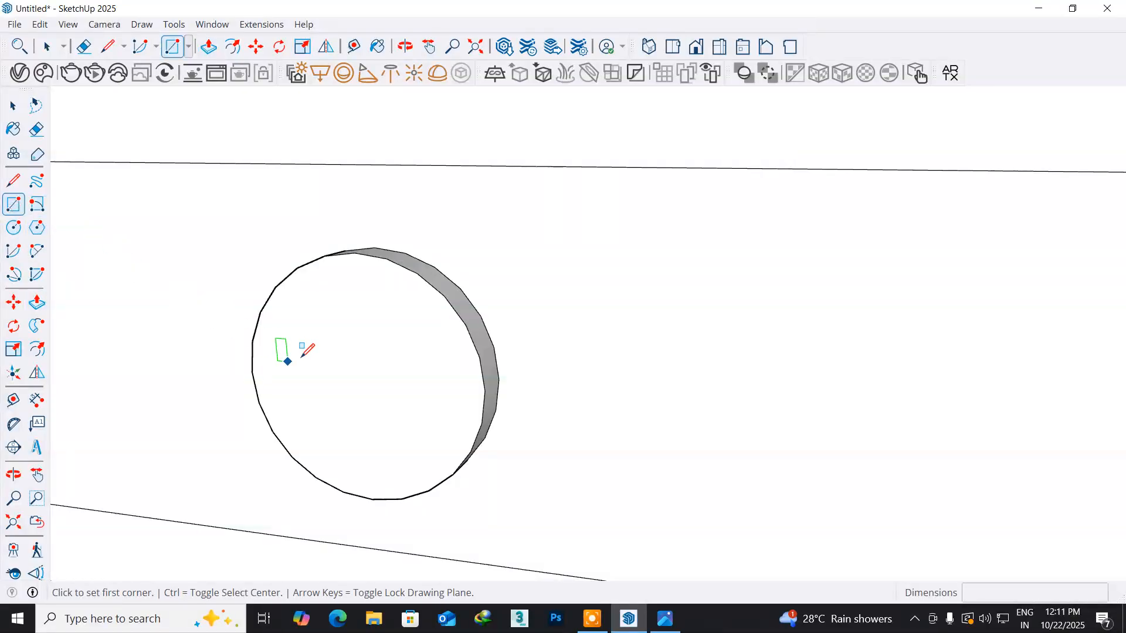
pyautogui.click(298, 337)
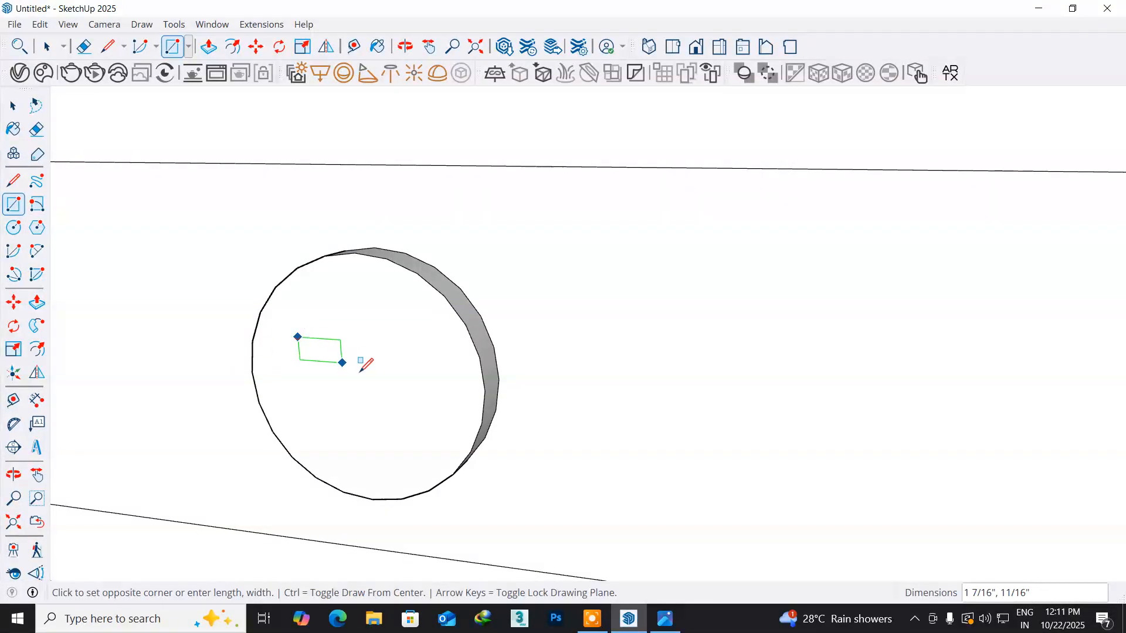
pyautogui.click(433, 427)
# - Extrude the rectangle on the disc outward 1" into a small block
pyautogui.moveTo(428, 441); pyautogui.dragTo(309, 446, button='middle')
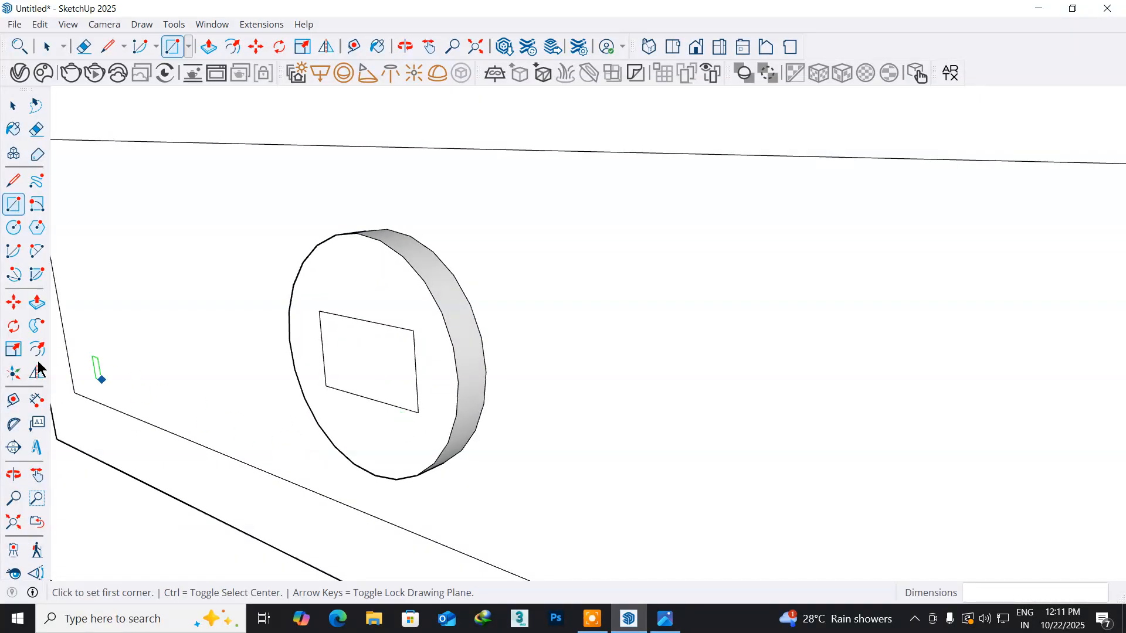
pyautogui.click(36, 302)
pyautogui.click(369, 367)
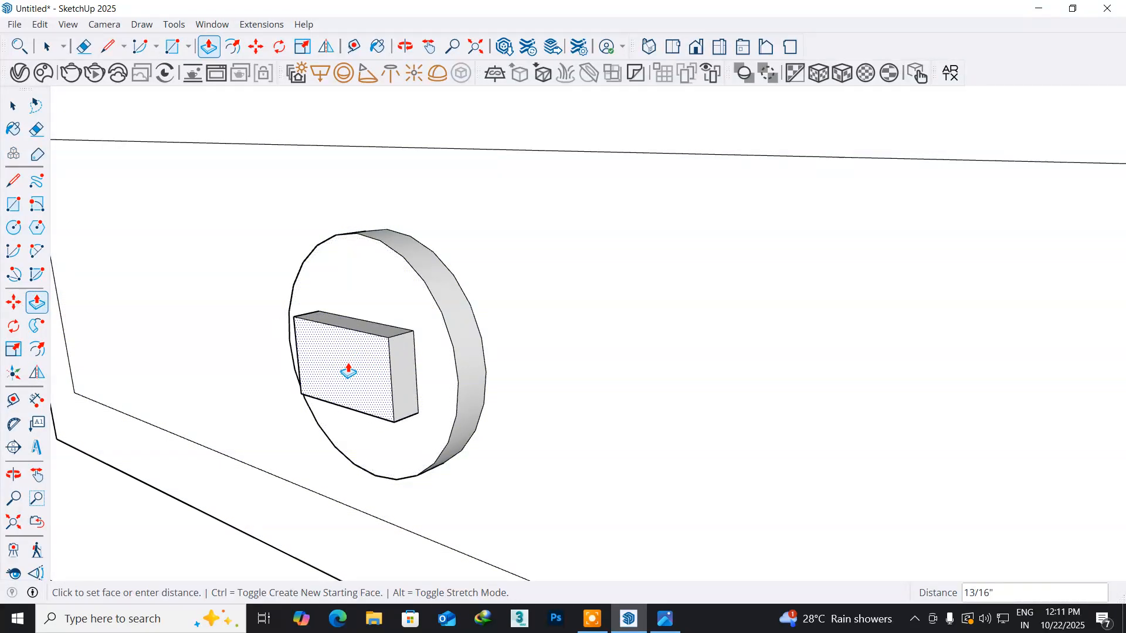
pyautogui.press('Return')
# - Offset the outline of the small block's narrow side face about 1/4" inward
pyautogui.moveTo(375, 380); pyautogui.dragTo(311, 372, button='middle')
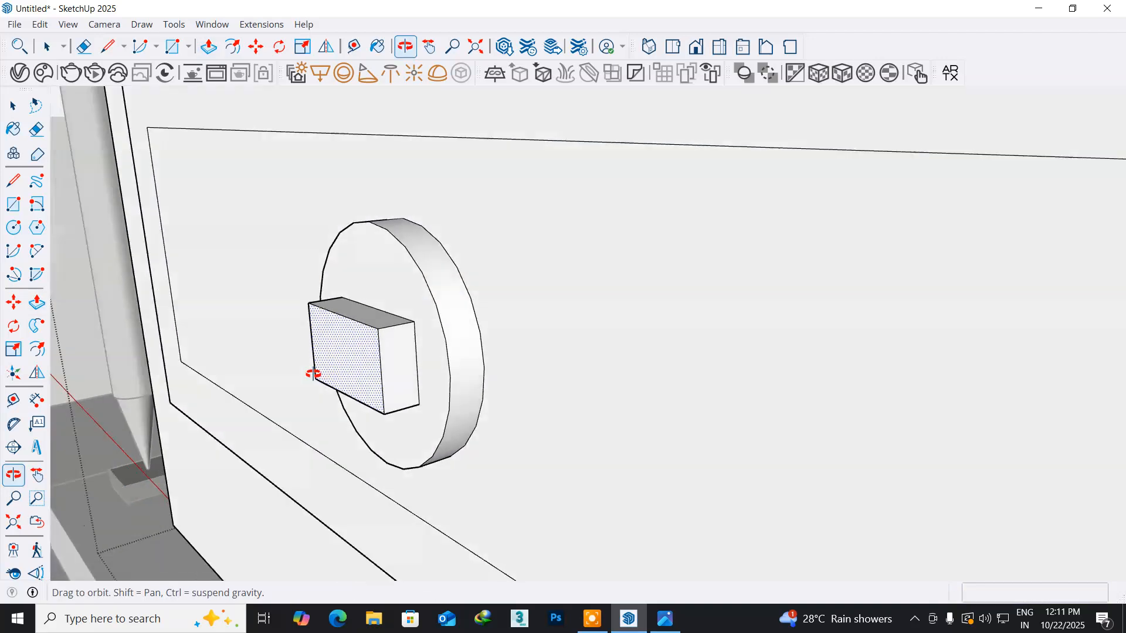
pyautogui.scroll(3, 390, 370)
pyautogui.moveTo(392, 371); pyautogui.dragTo(359, 371, button='middle')
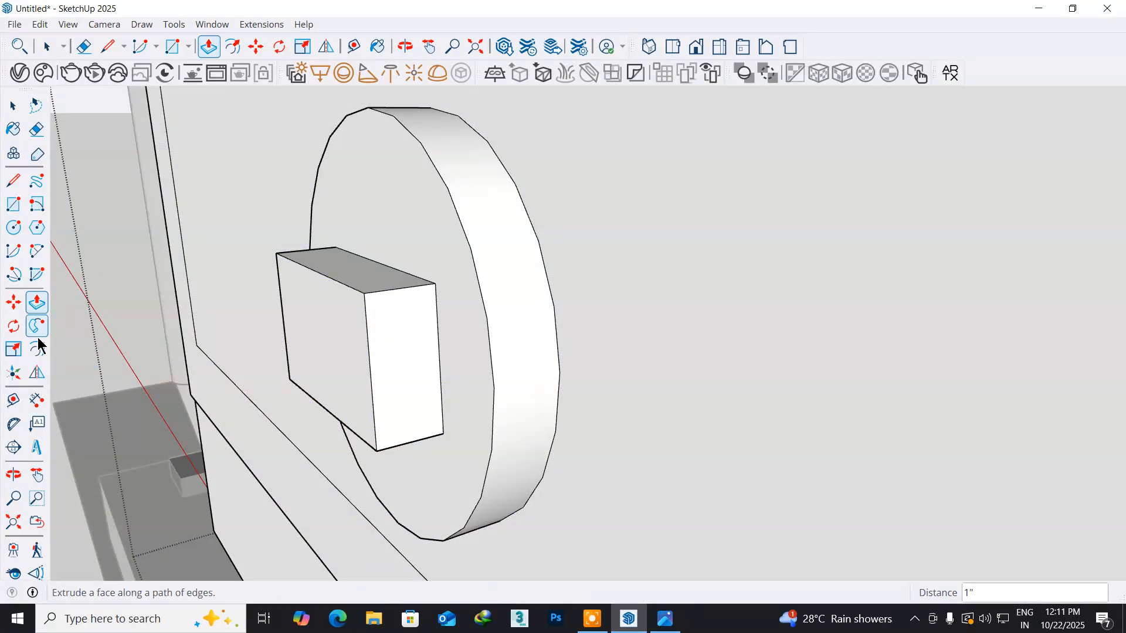
pyautogui.click(37, 350)
pyautogui.click(372, 385)
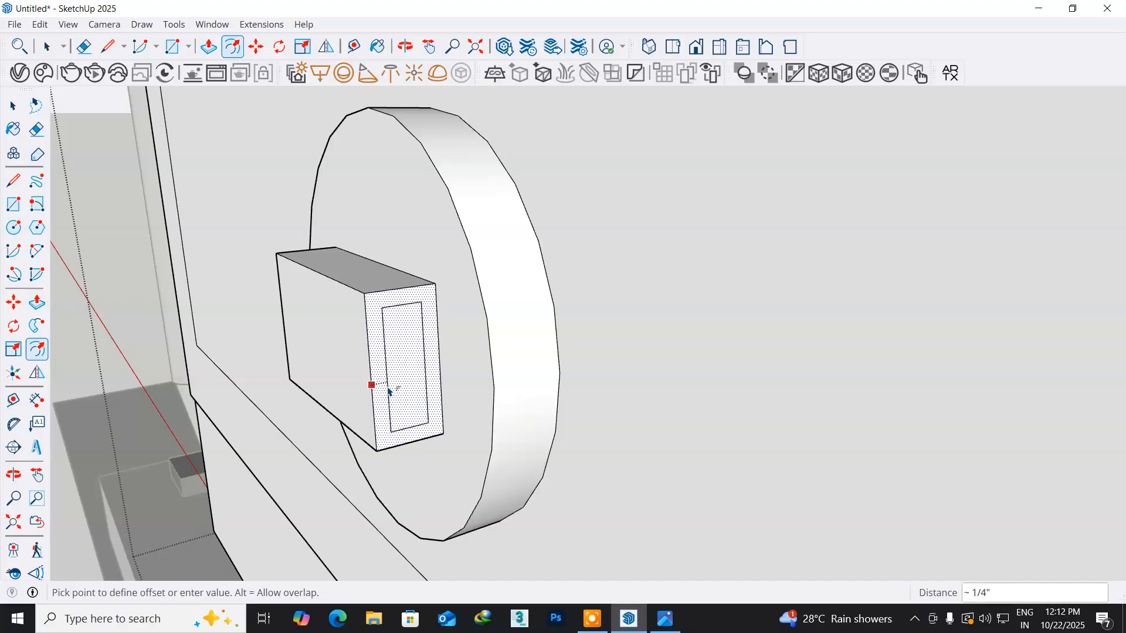
pyautogui.click(389, 391)
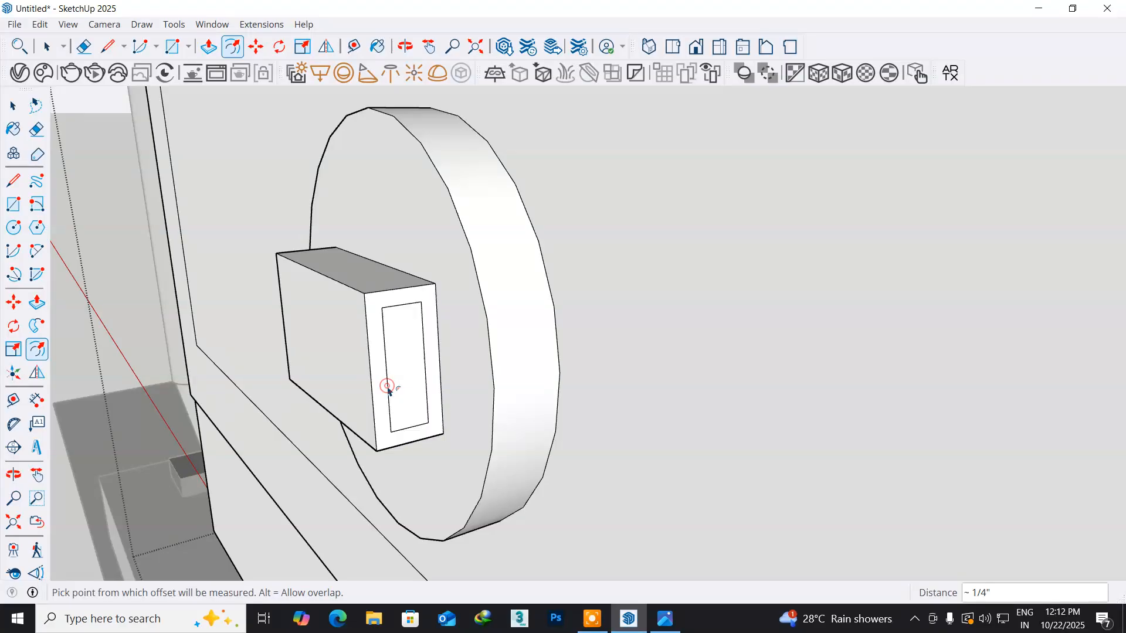
pyautogui.click(13, 180)
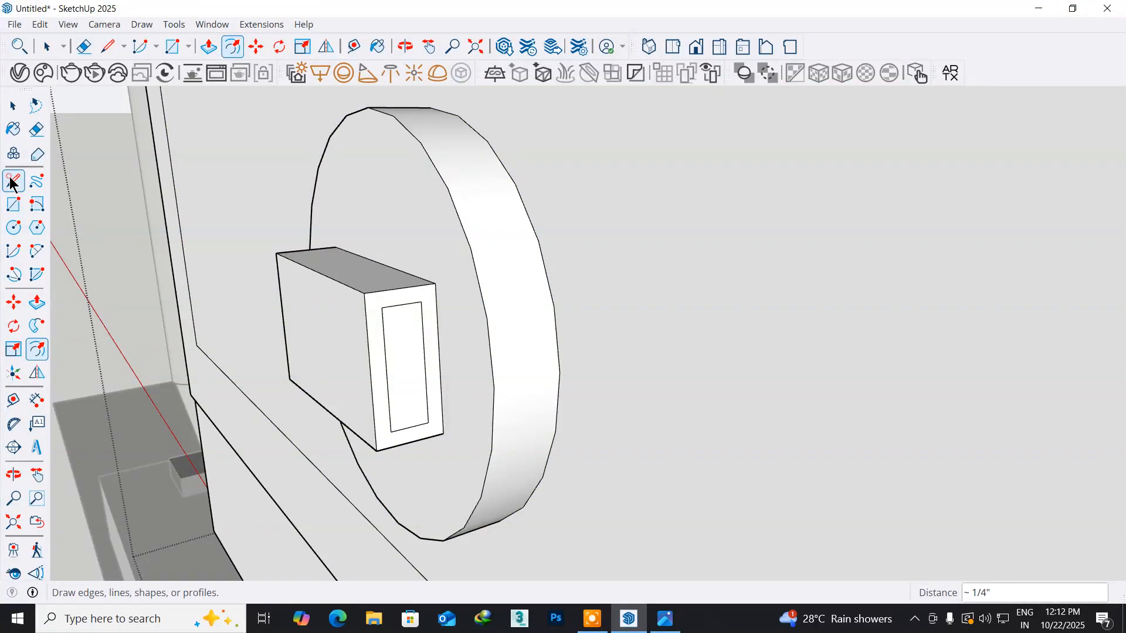
pyautogui.scroll(3, 489, 548)
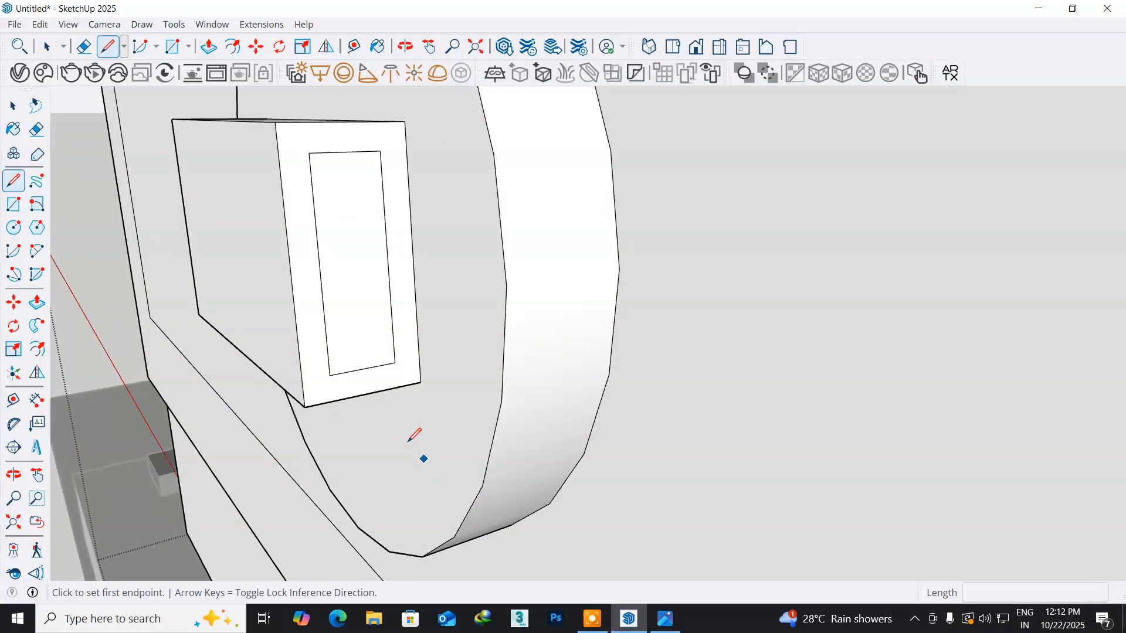
pyautogui.click(329, 374)
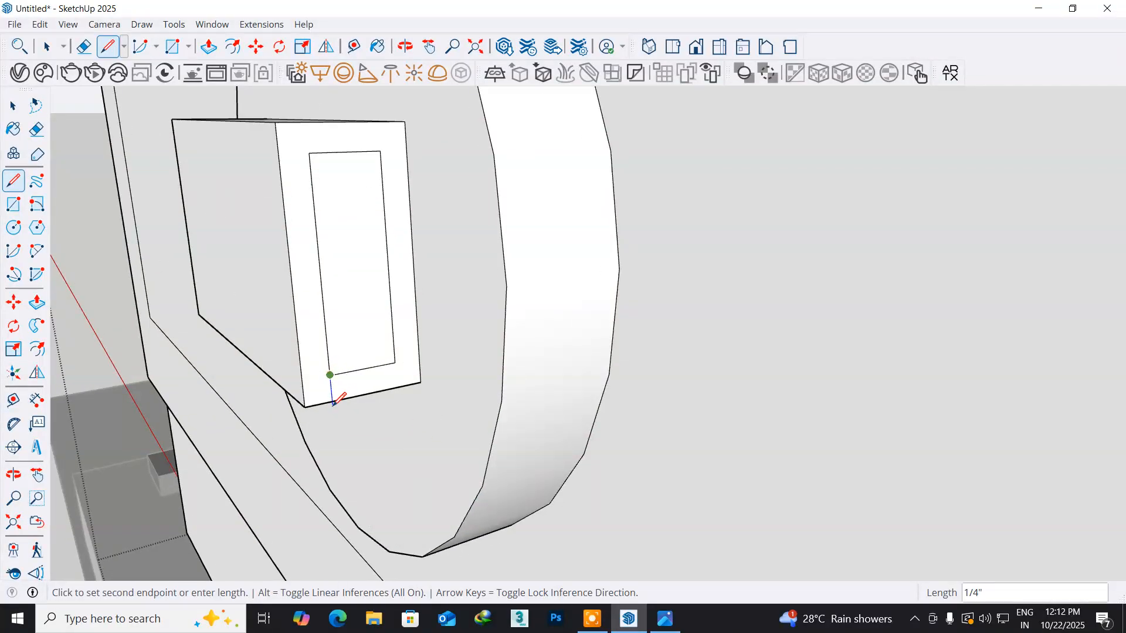
pyautogui.click(333, 403)
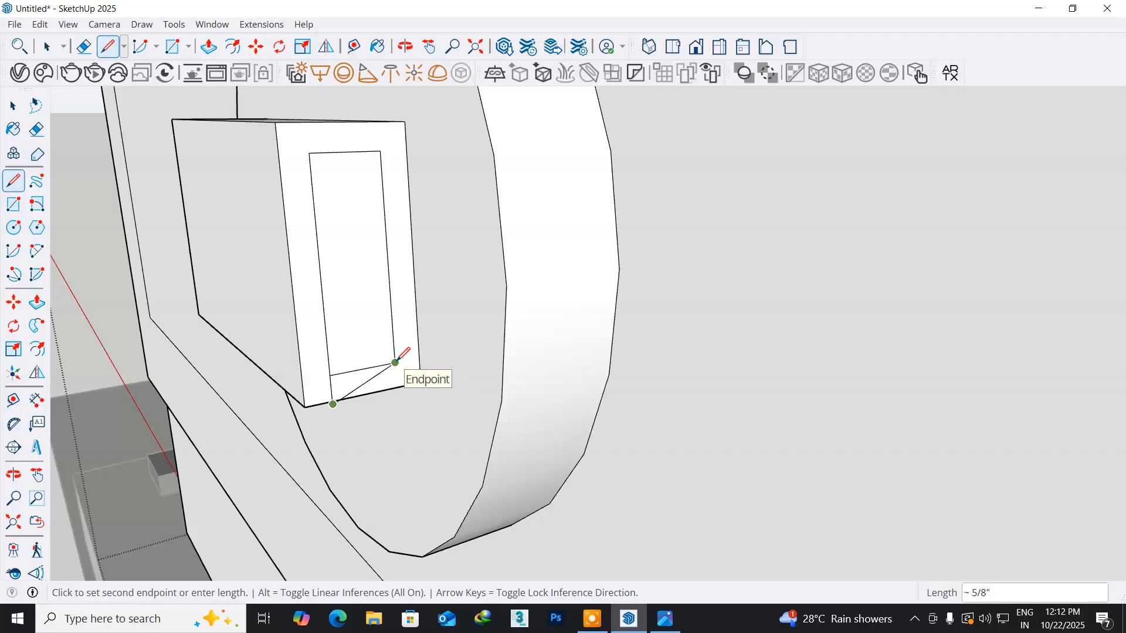
pyautogui.press('Escape')
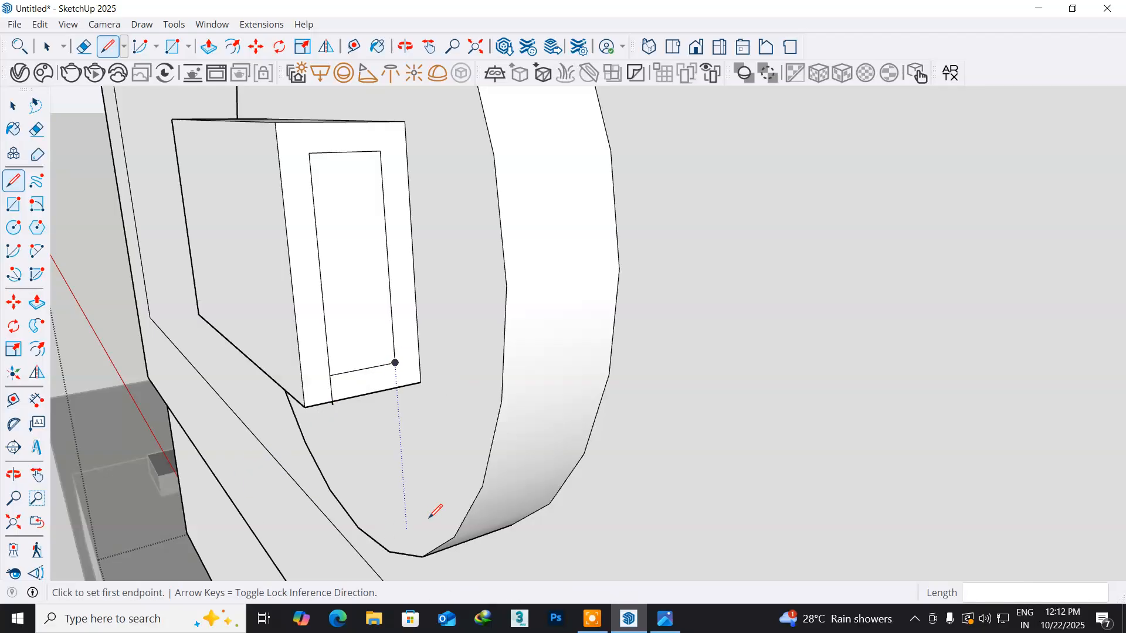
pyautogui.hotkey('ctrl', 'z')
# - Connect both bottom corners of the inset rectangle to the side face's bottom edge with vertical lines about 1/4" long
pyautogui.click(335, 375)
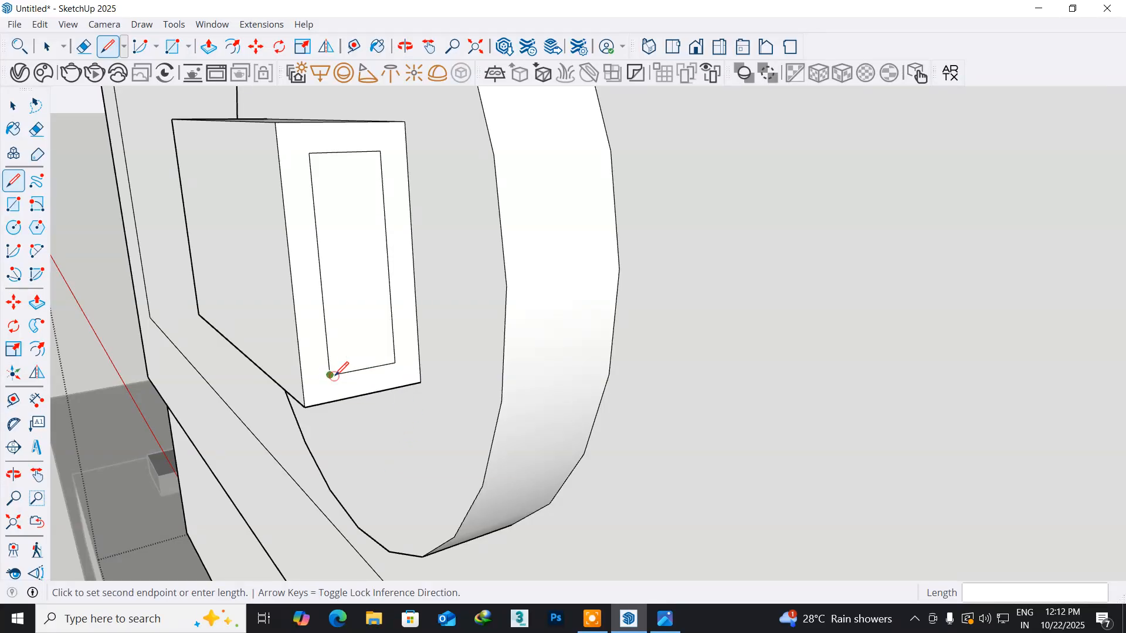
pyautogui.click(331, 399)
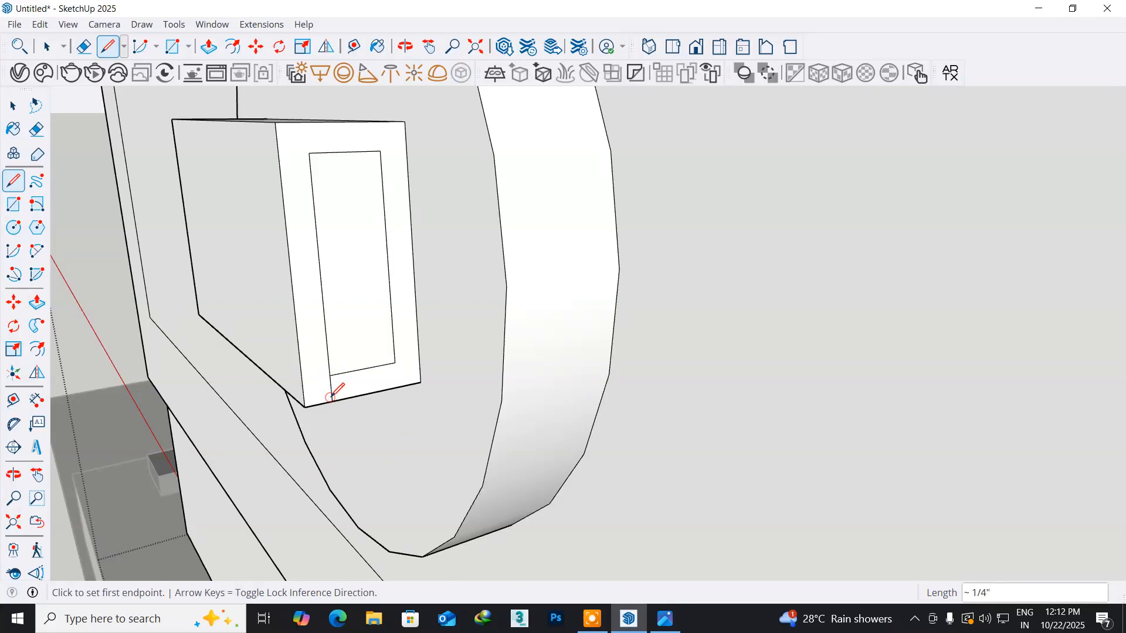
pyautogui.click(395, 364)
pyautogui.click(397, 386)
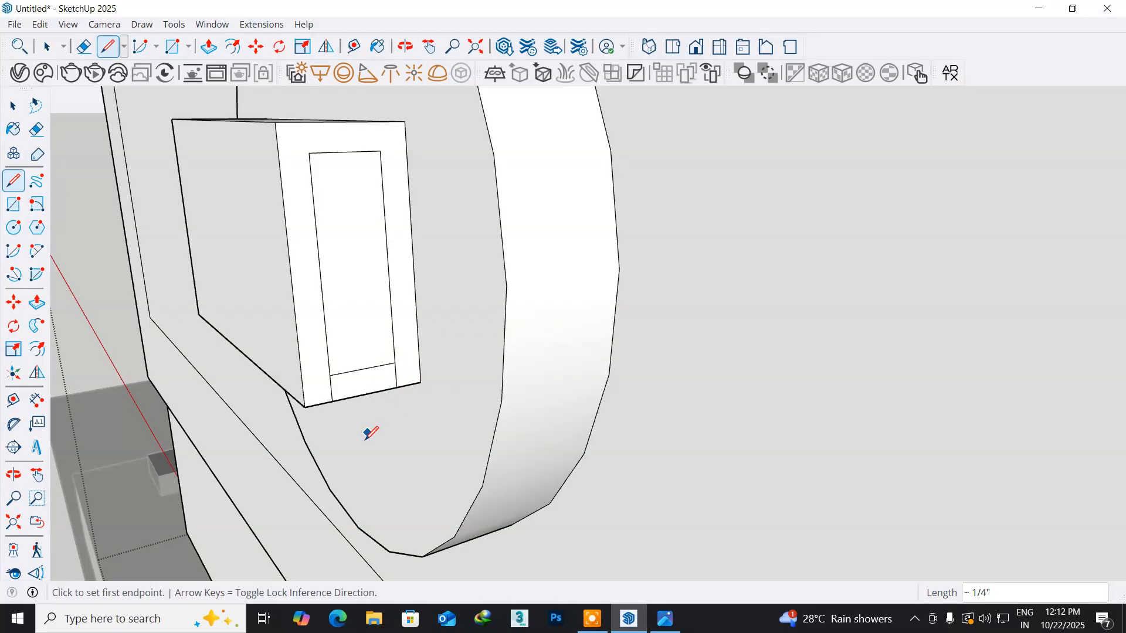
# - Erase the inset rectangle's bottom edge on the small block's side face and push the merged profile 3 3/4" through the block
pyautogui.click(36, 129)
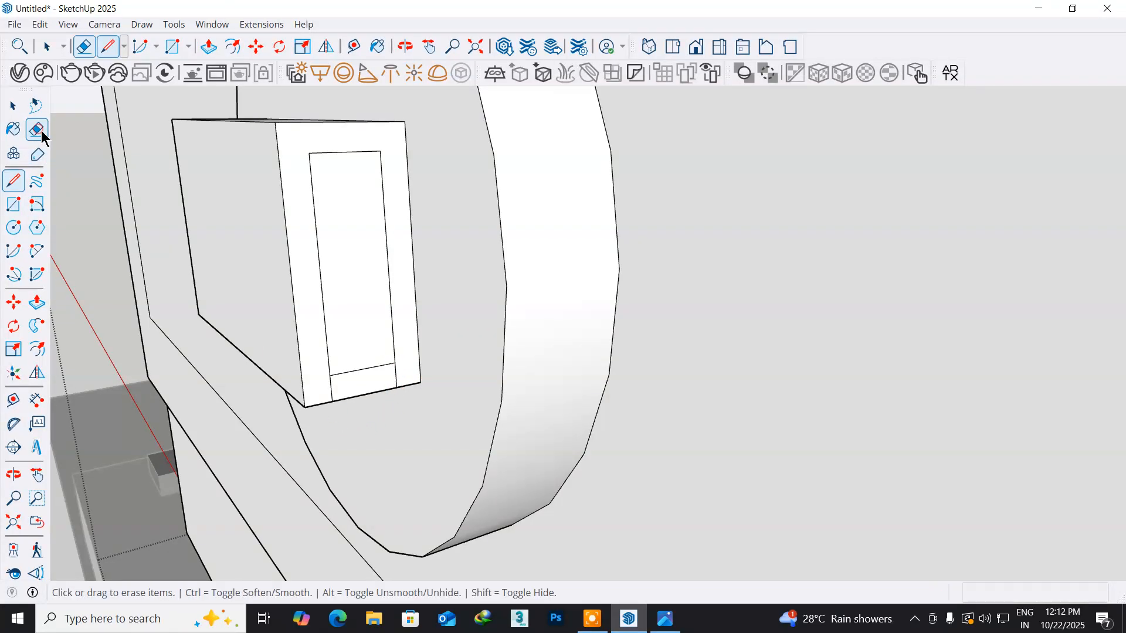
pyautogui.moveTo(347, 359); pyautogui.dragTo(354, 397)
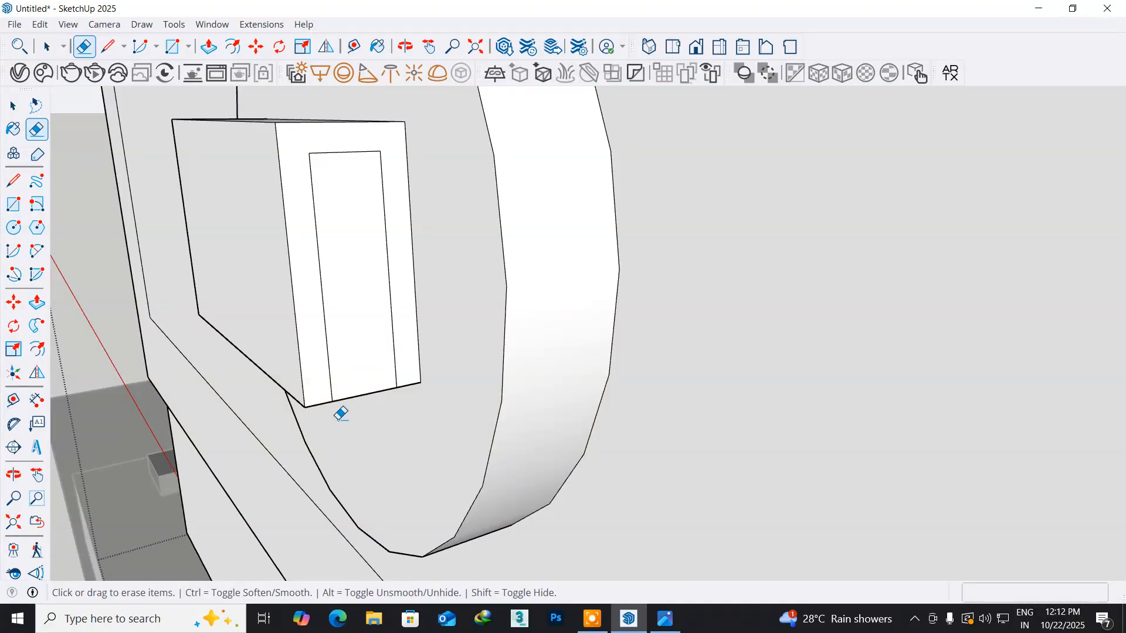
pyautogui.click(36, 302)
pyautogui.click(341, 320)
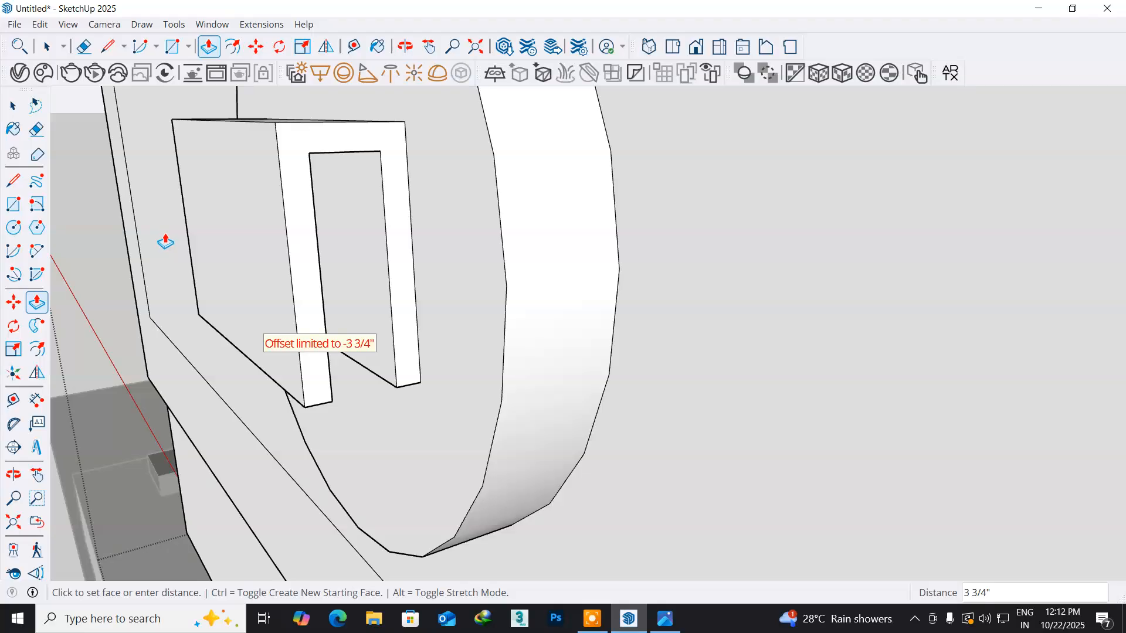
pyautogui.click(188, 250)
# - Finish editing the TV group, leaving the mount and bracket inside it
pyautogui.moveTo(327, 389); pyautogui.dragTo(281, 428, button='middle')
pyautogui.scroll(-6, 289, 439)
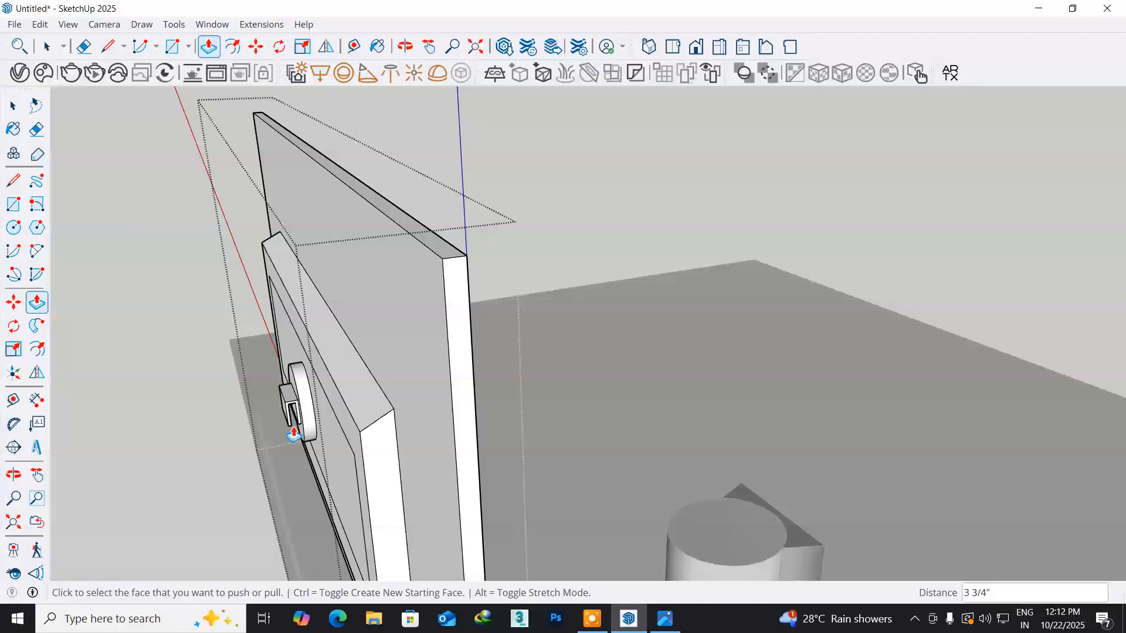
pyautogui.moveTo(296, 450); pyautogui.dragTo(431, 434, button='middle')
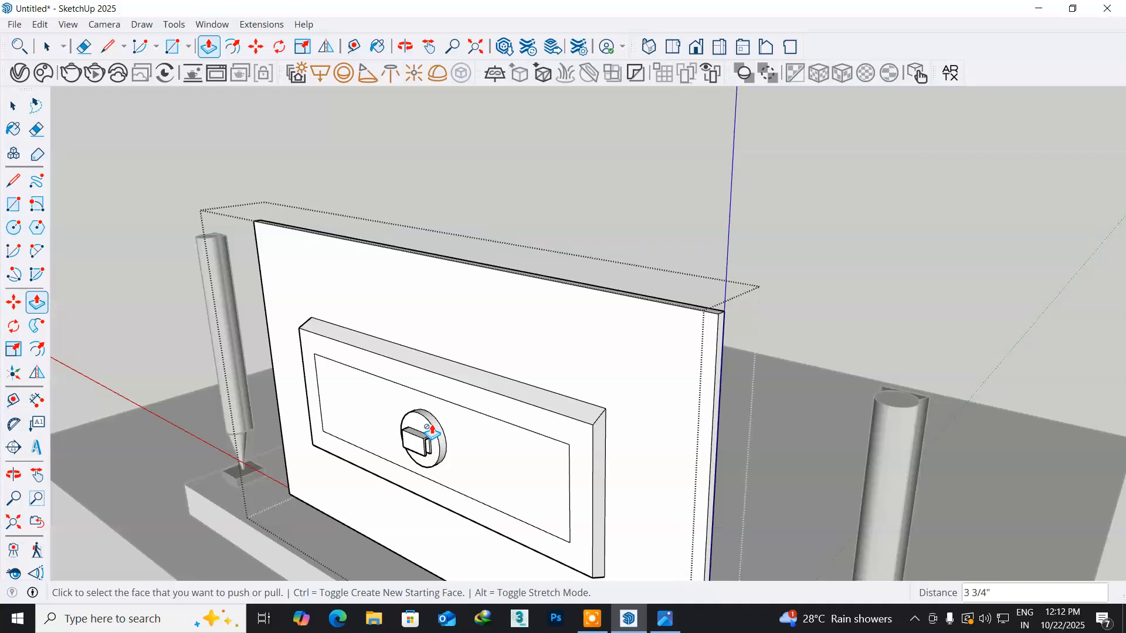
pyautogui.click(20, 107)
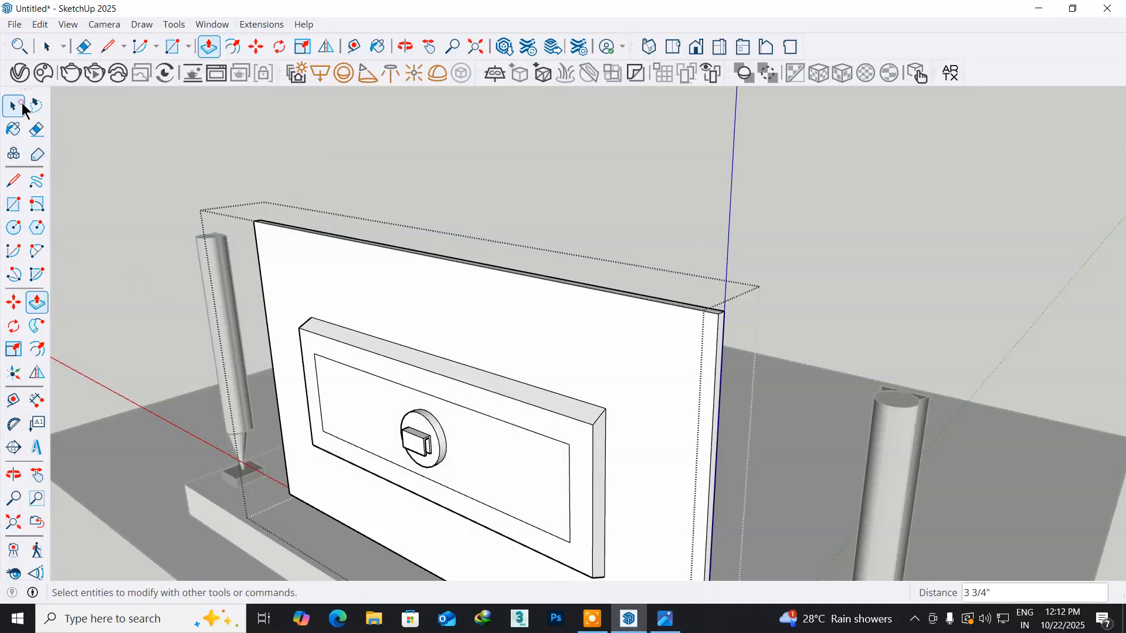
pyautogui.click(340, 110)
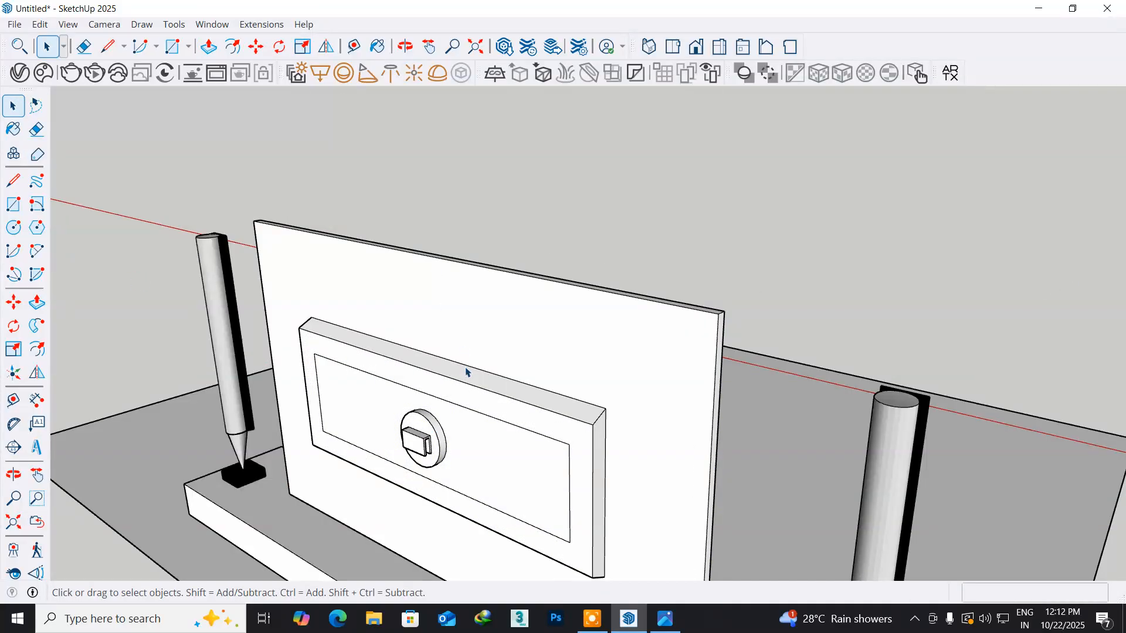
# - Raise the whole TV group vertically by 6" above the media cabinet
pyautogui.moveTo(455, 381); pyautogui.dragTo(250, 389, button='middle')
pyautogui.moveTo(367, 376); pyautogui.dragTo(2, 346, button='middle')
pyautogui.moveTo(148, 327); pyautogui.dragTo(245, 268, button='middle')
pyautogui.moveTo(347, 251)
pyautogui.mouseDown(button='middle')
pyautogui.moveTo(225, 264)
pyautogui.moveTo(417, 304)
pyautogui.moveTo(560, 302)
pyautogui.mouseUp(button='middle')
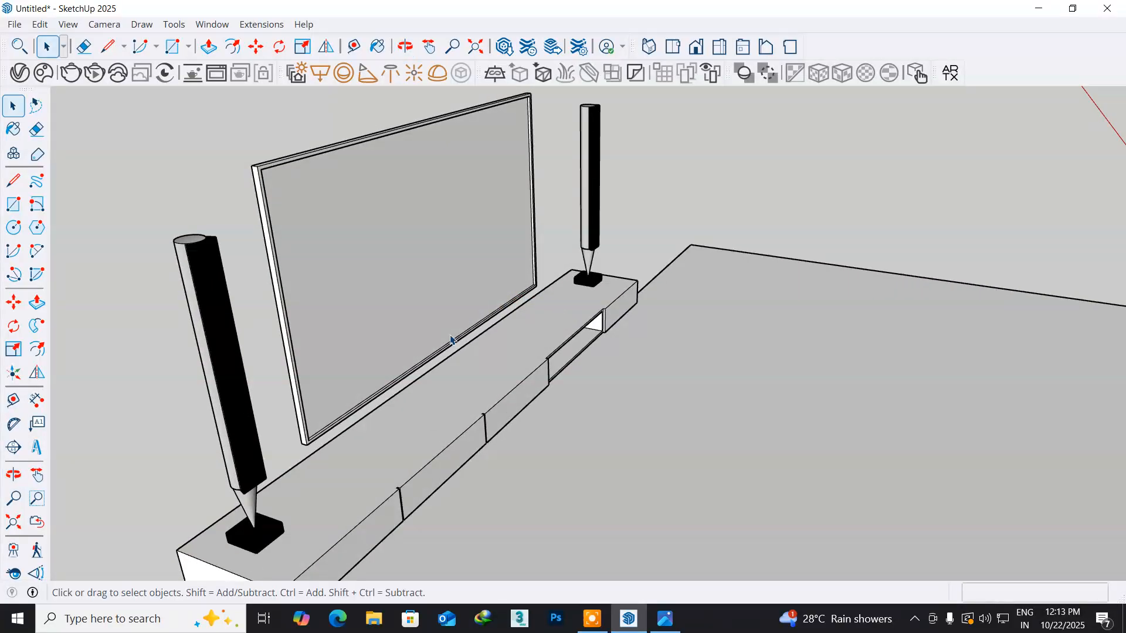
pyautogui.scroll(6, 291, 469)
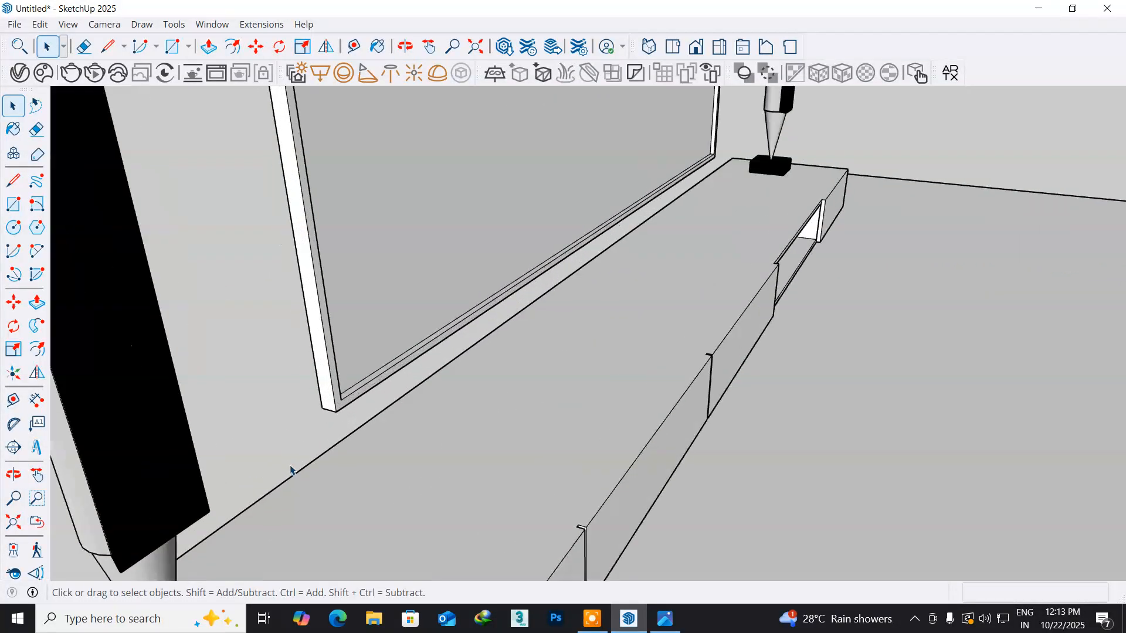
pyautogui.click(358, 368)
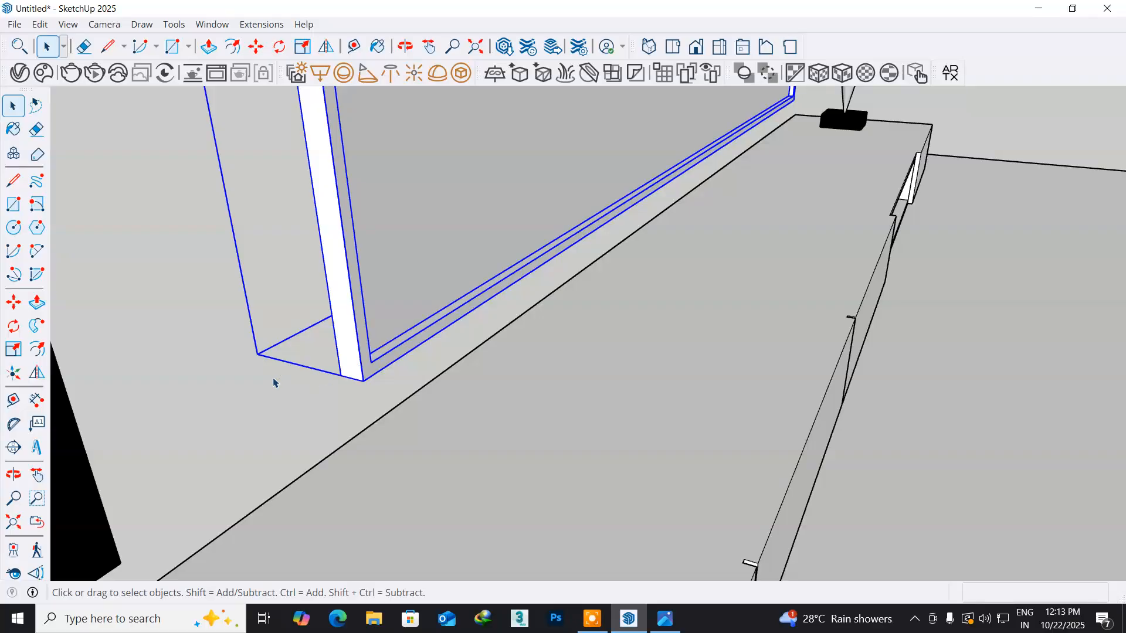
pyautogui.click(14, 303)
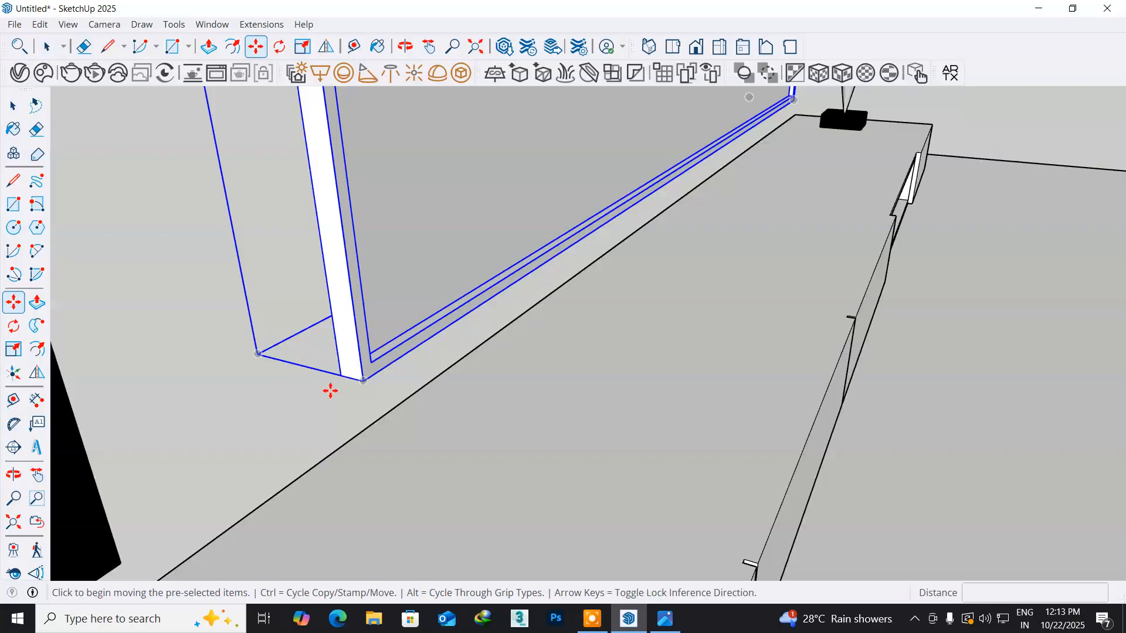
pyautogui.click(366, 384)
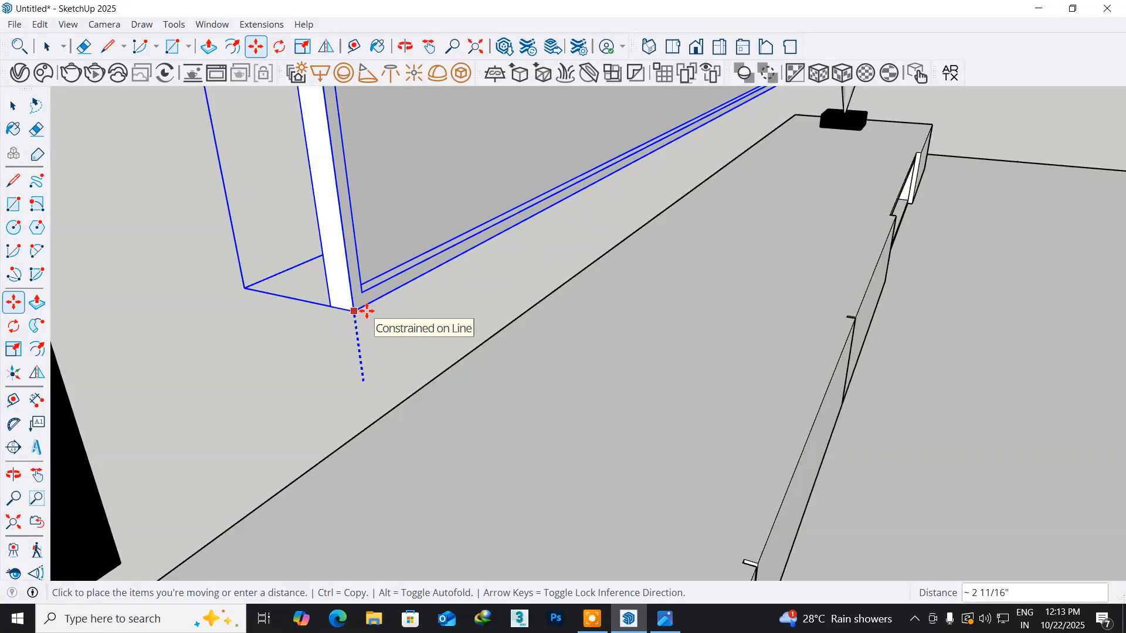
pyautogui.write('6')
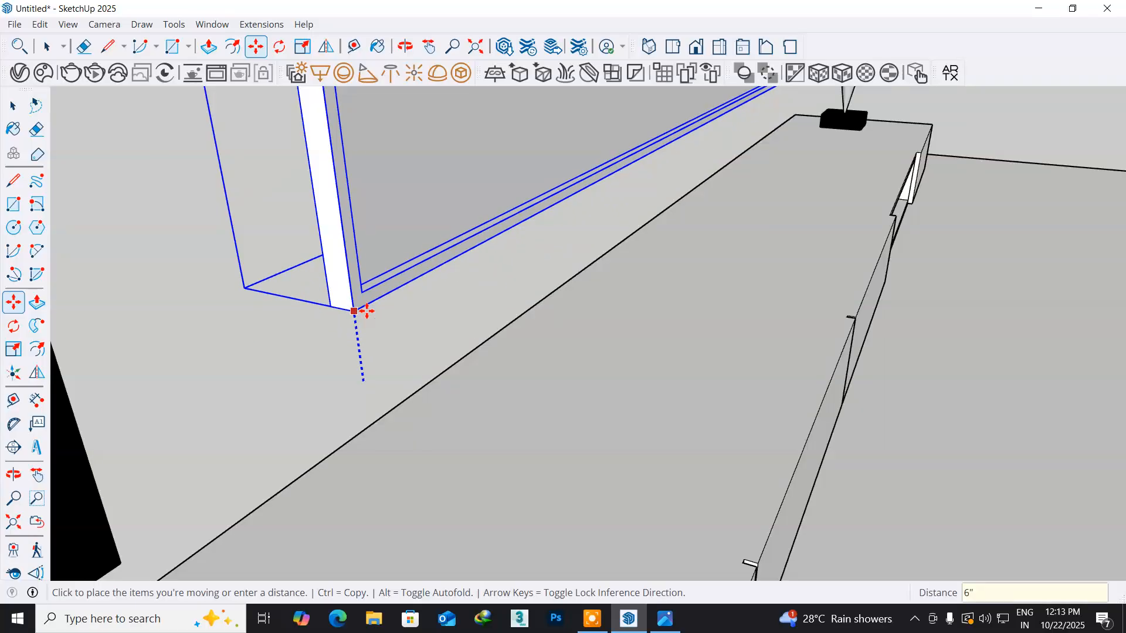
pyautogui.press('Return')
# - Move the TV about 2 3/4" along the red axis toward the speaker at the open-compartment end of the cabinet
pyautogui.scroll(-6, 367, 311)
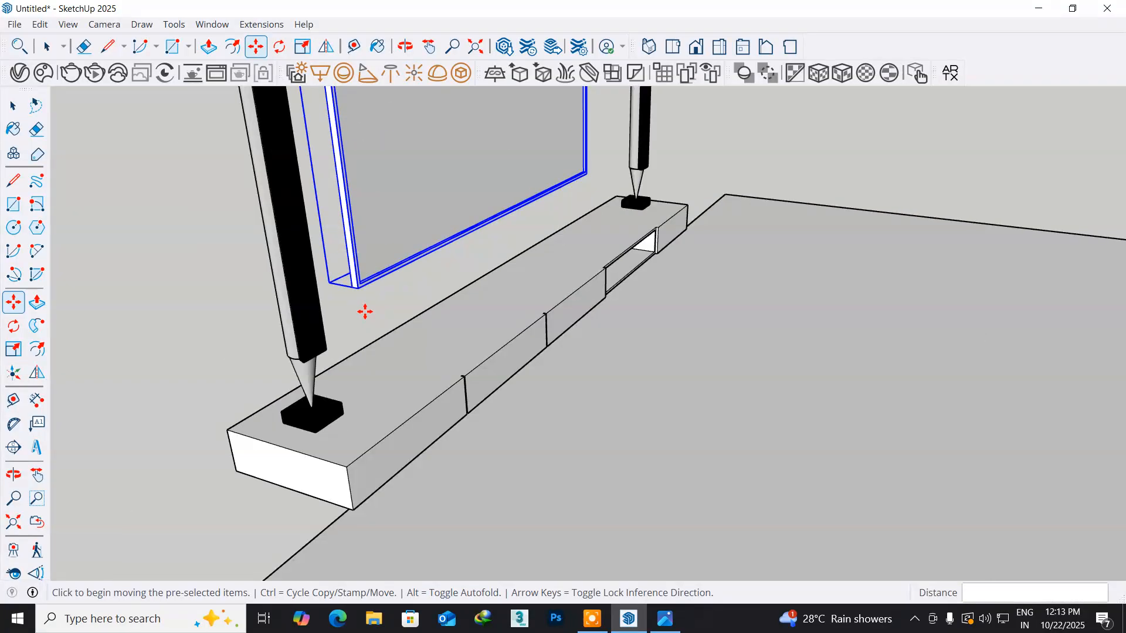
pyautogui.moveTo(595, 419); pyautogui.dragTo(403, 356, button='middle')
pyautogui.moveTo(533, 244); pyautogui.dragTo(480, 382, button='middle')
pyautogui.moveTo(548, 427); pyautogui.dragTo(432, 479, button='middle')
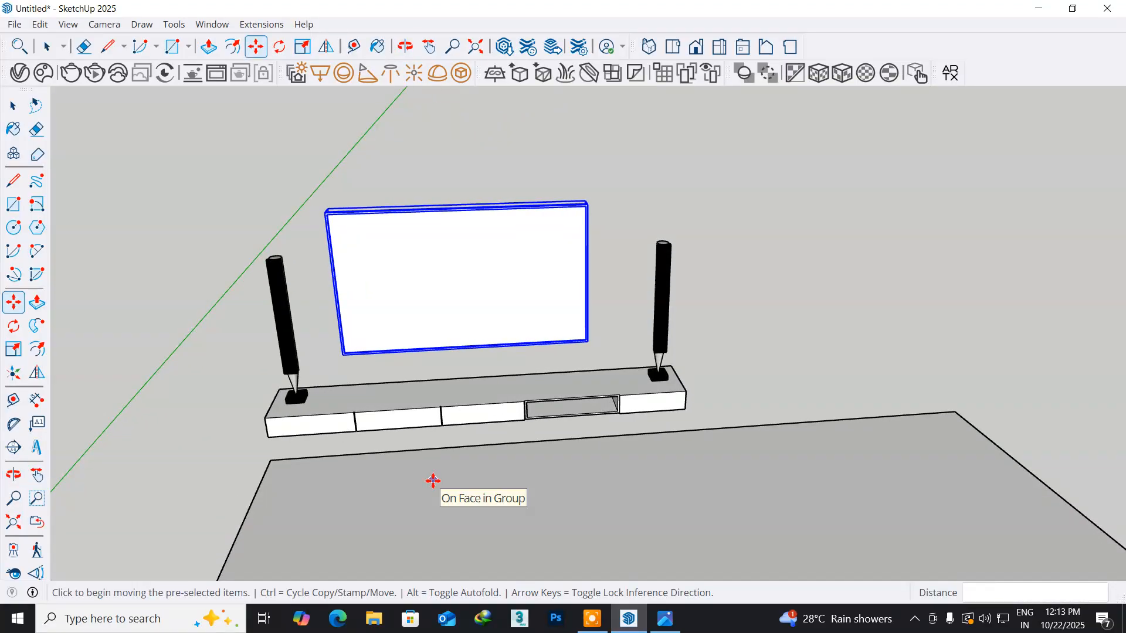
pyautogui.scroll(3, 413, 395)
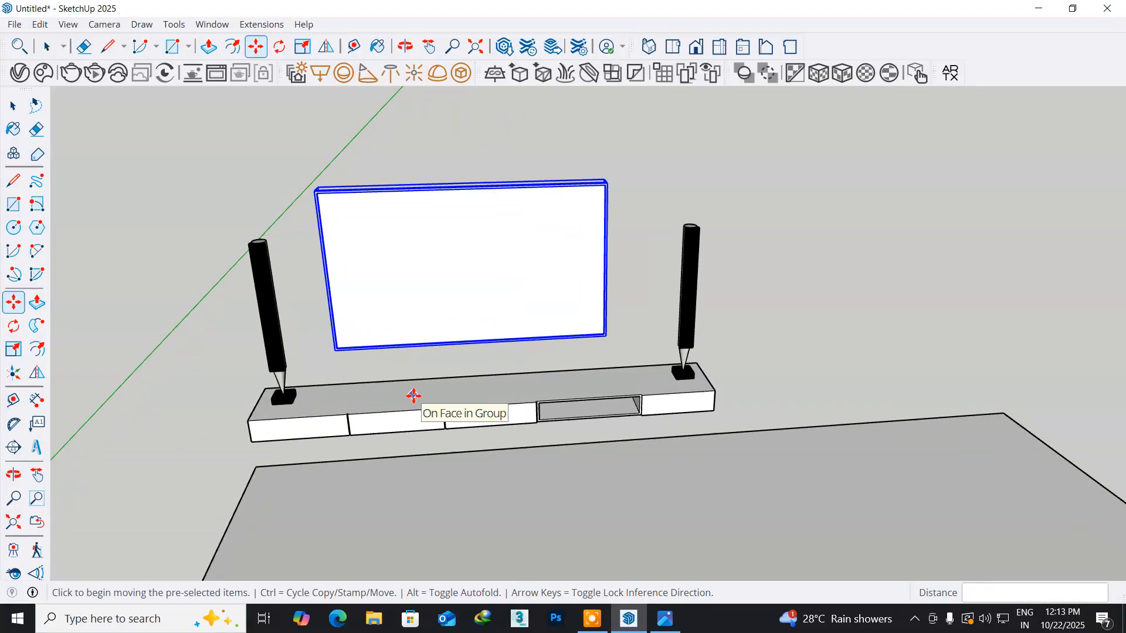
pyautogui.moveTo(414, 392); pyautogui.dragTo(363, 411, button='middle')
pyautogui.moveTo(321, 350); pyautogui.dragTo(427, 437, button='middle')
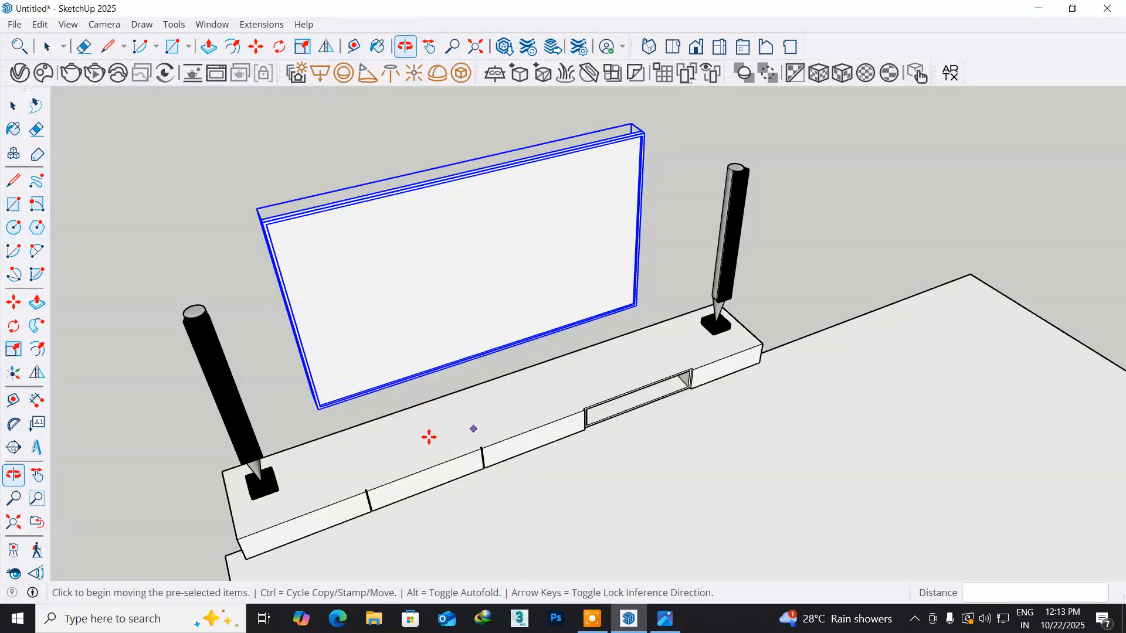
pyautogui.scroll(5, 362, 432)
pyautogui.moveTo(330, 405); pyautogui.dragTo(410, 497, button='middle')
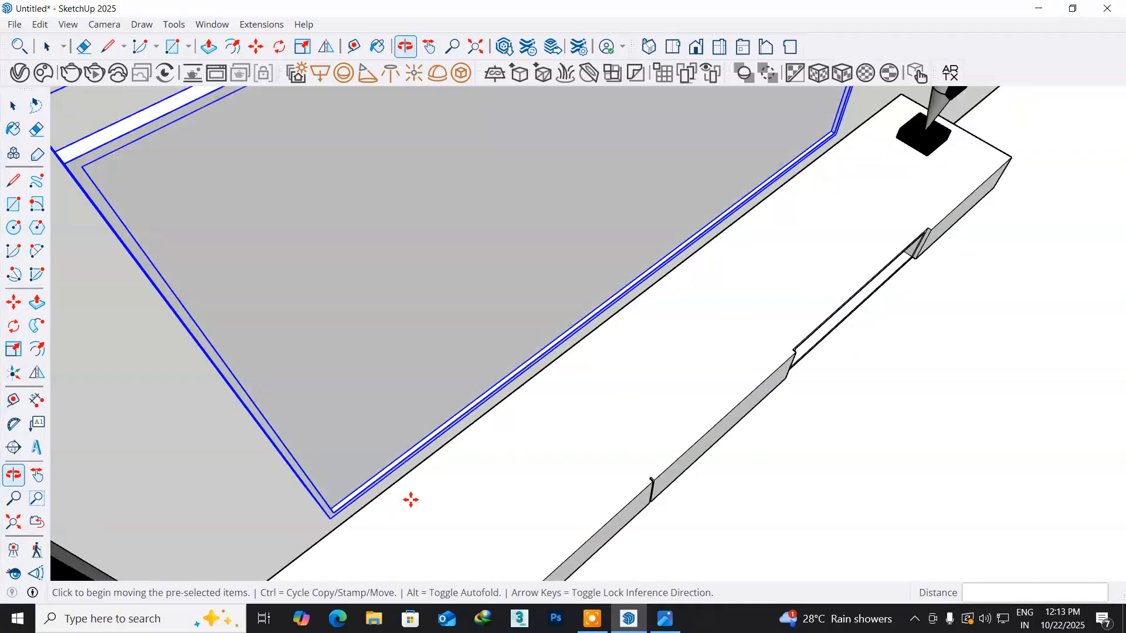
pyautogui.click(332, 517)
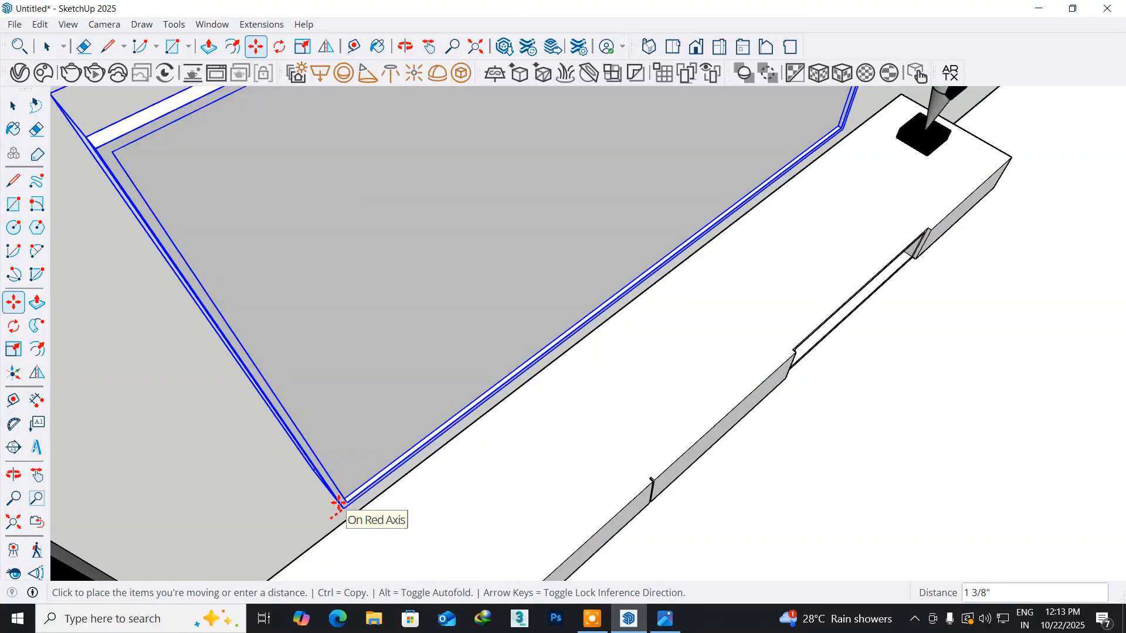
pyautogui.scroll(-2, 342, 502)
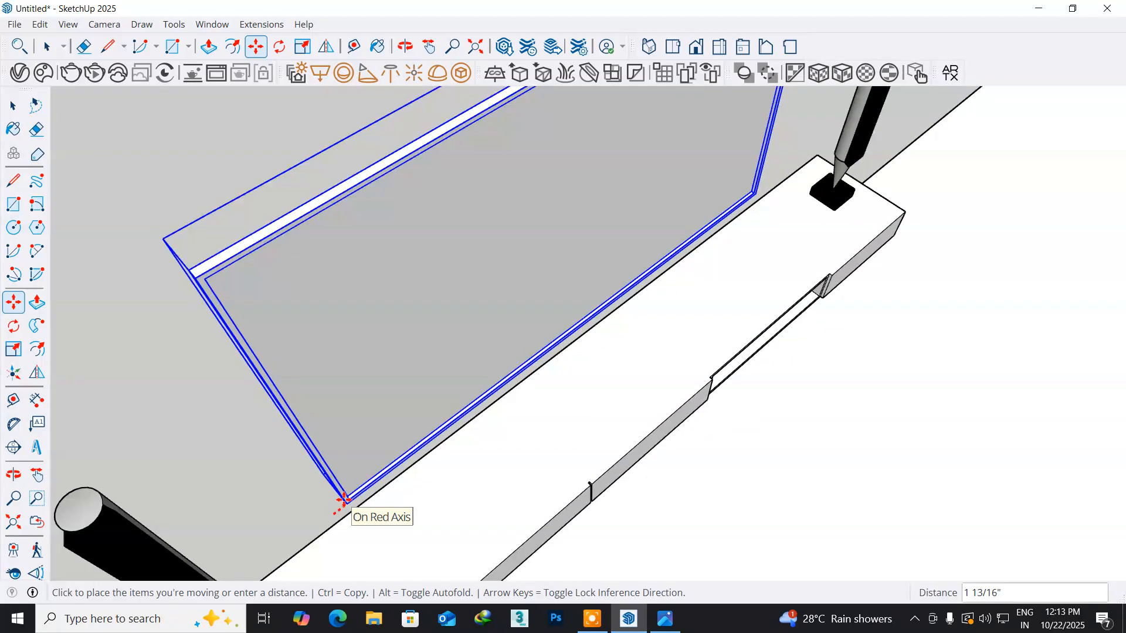
pyautogui.scroll(-1, 343, 501)
pyautogui.scroll(-1, 342, 501)
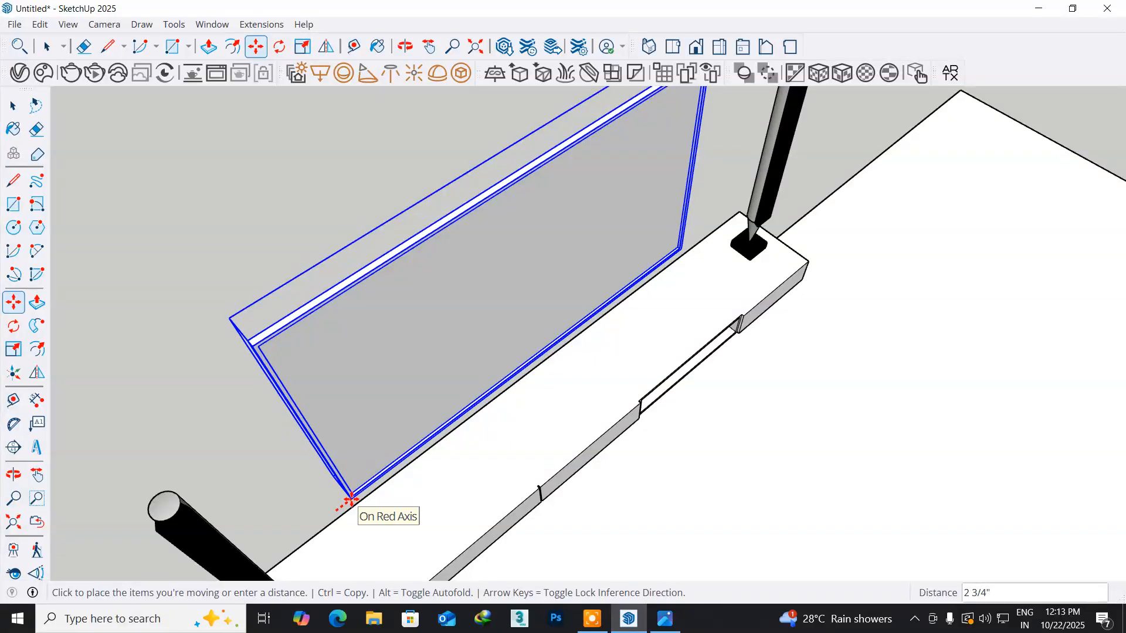
pyautogui.click(350, 499)
# - Open 3D Warehouse and search its models for "plyer"
pyautogui.moveTo(369, 525); pyautogui.dragTo(367, 371, button='middle')
pyautogui.scroll(-3, 367, 374)
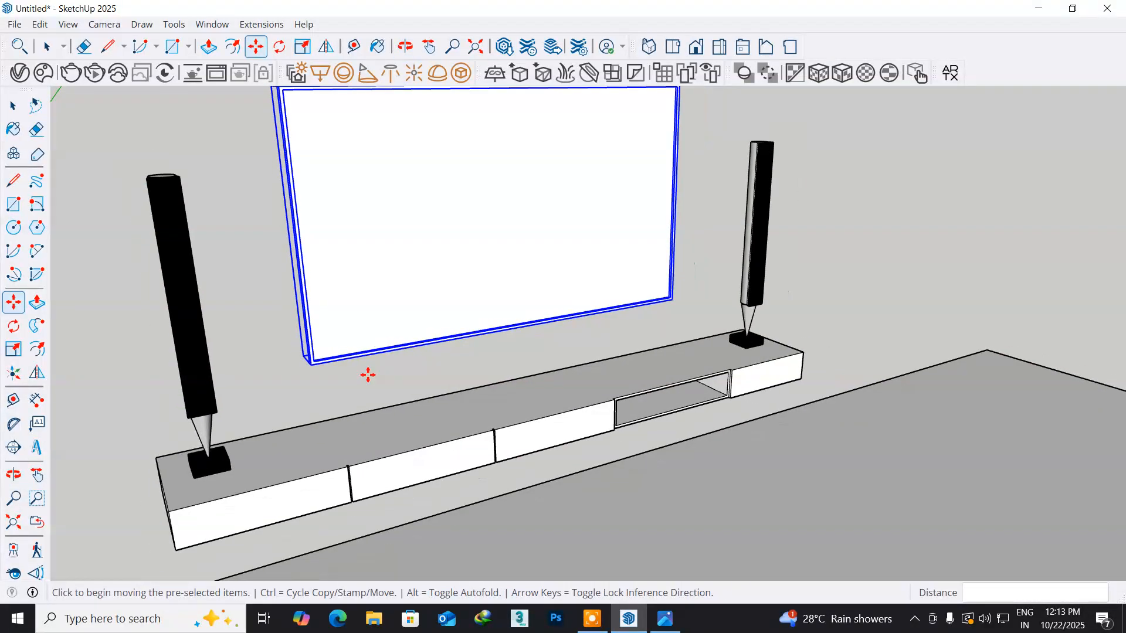
pyautogui.moveTo(544, 441); pyautogui.dragTo(431, 454, button='middle')
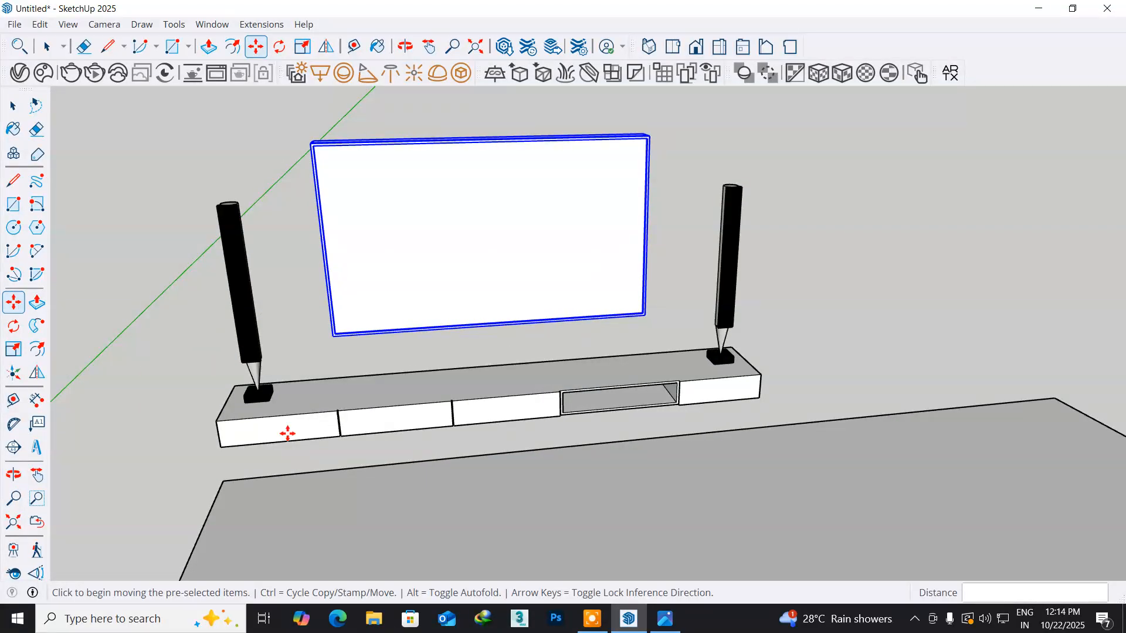
pyautogui.click(212, 24)
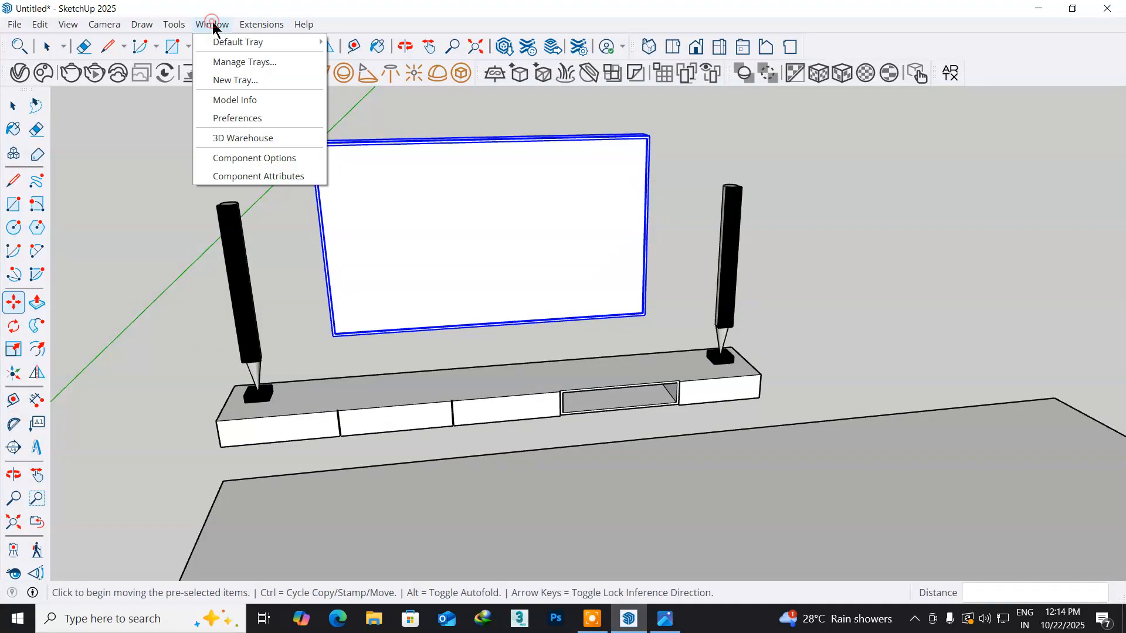
pyautogui.click(243, 138)
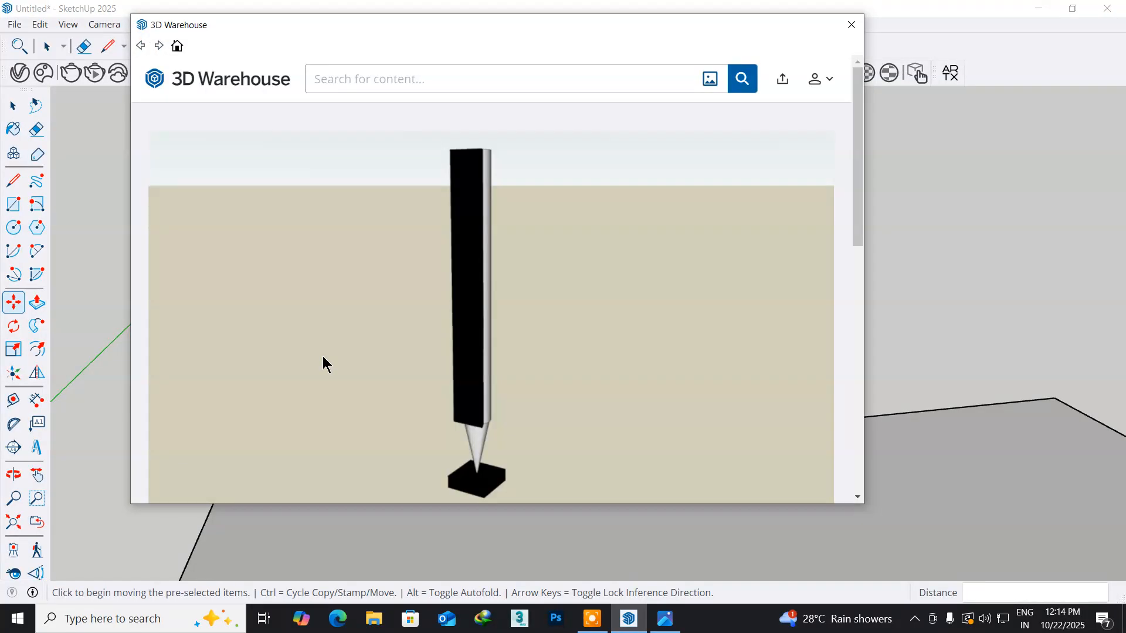
pyautogui.click(346, 76)
pyautogui.write('plyer')
pyautogui.press('Return')
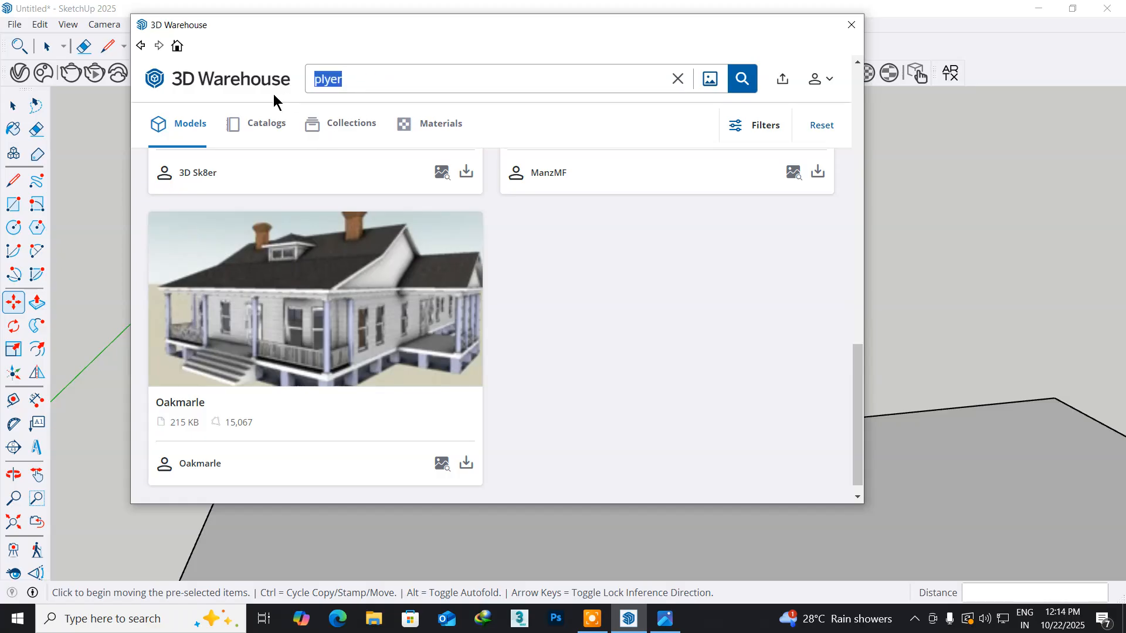
# - Replace the 3D Warehouse search with "dvd player"
pyautogui.write('dv')
pyautogui.write('d player')
pyautogui.press('Return')
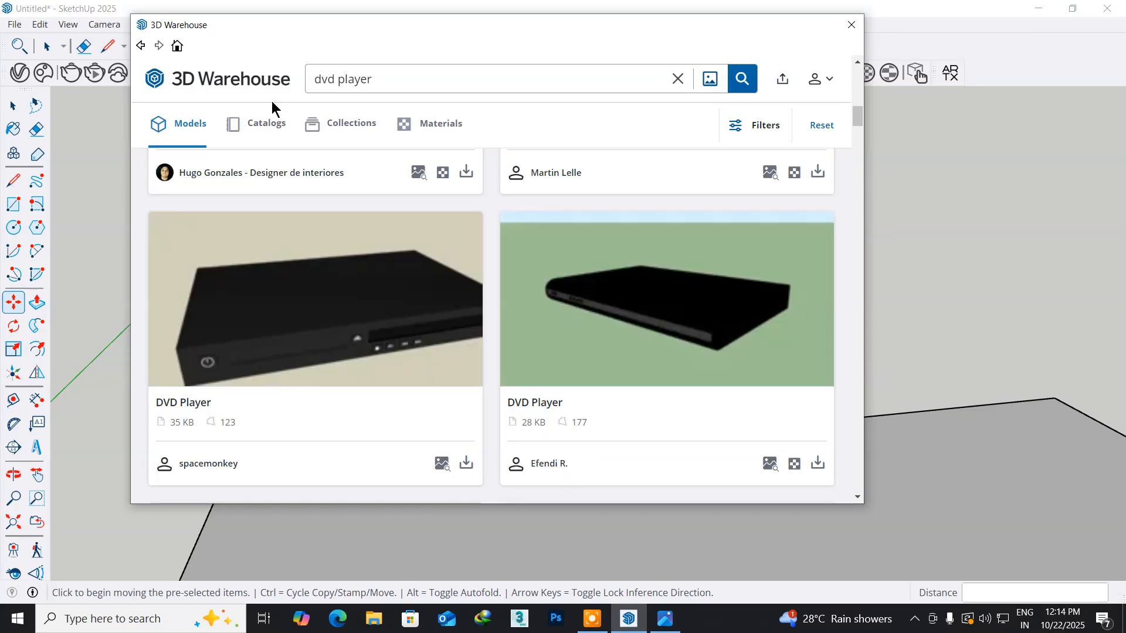
# - Load the 35 KB DVD Player model from 3D Warehouse and place it inside the cabinet's open compartment
pyautogui.scroll(-3, 262, 268)
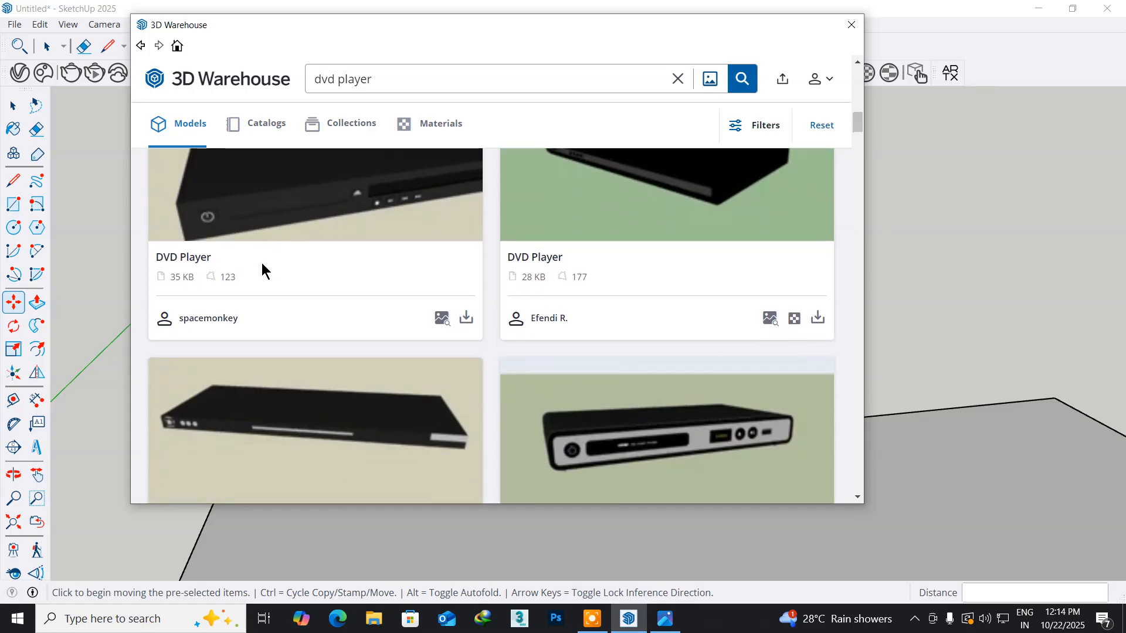
pyautogui.scroll(3, 261, 268)
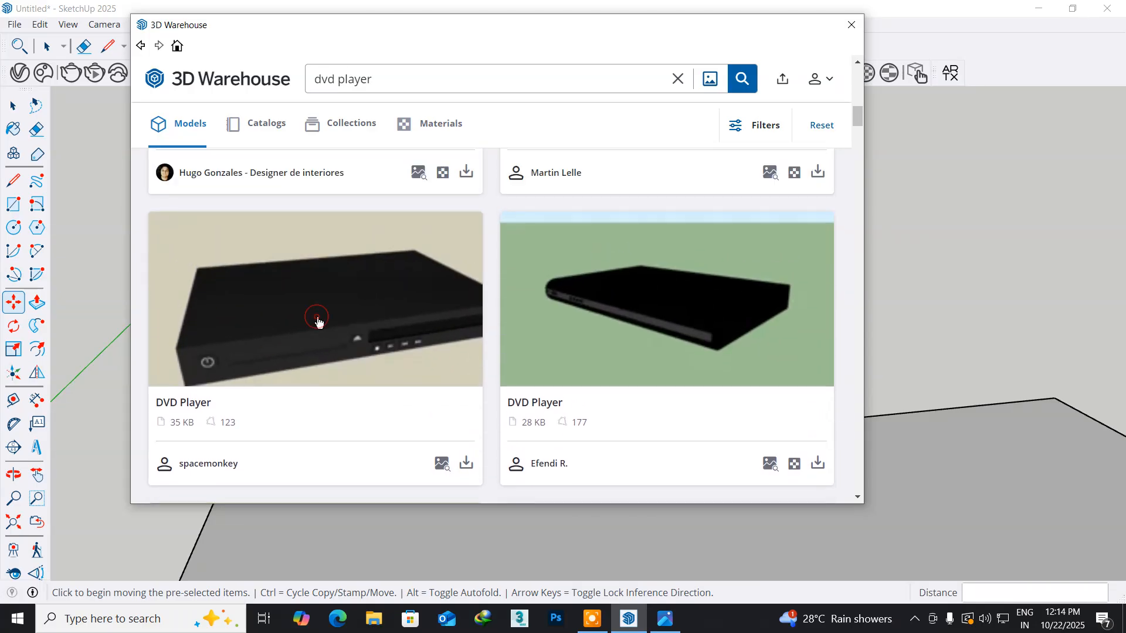
pyautogui.click(317, 319)
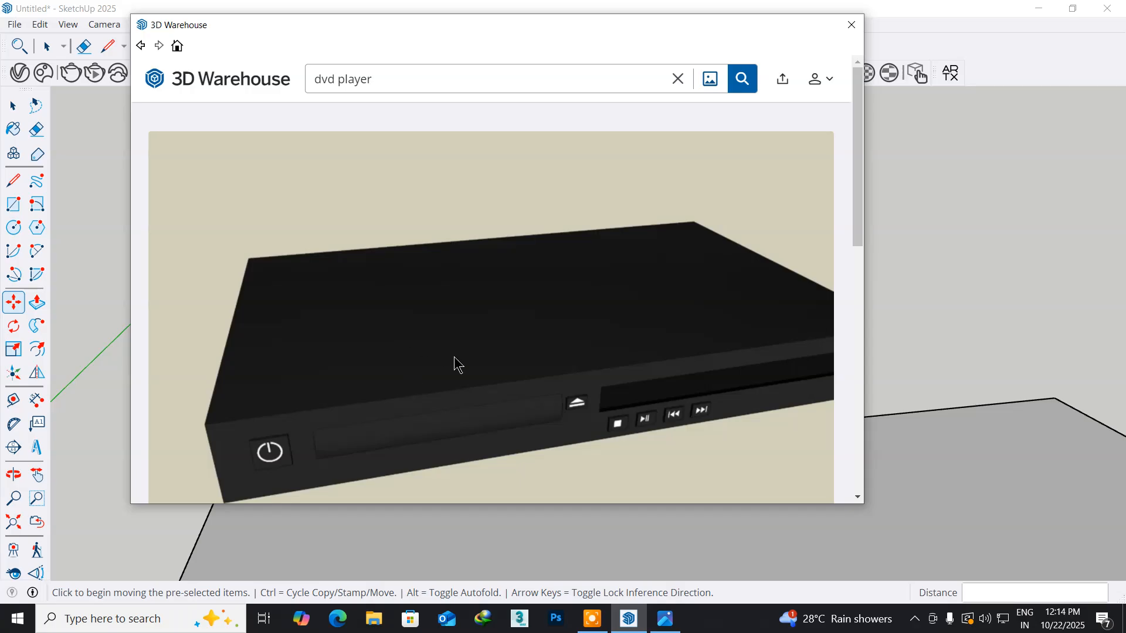
pyautogui.scroll(-3, 649, 449)
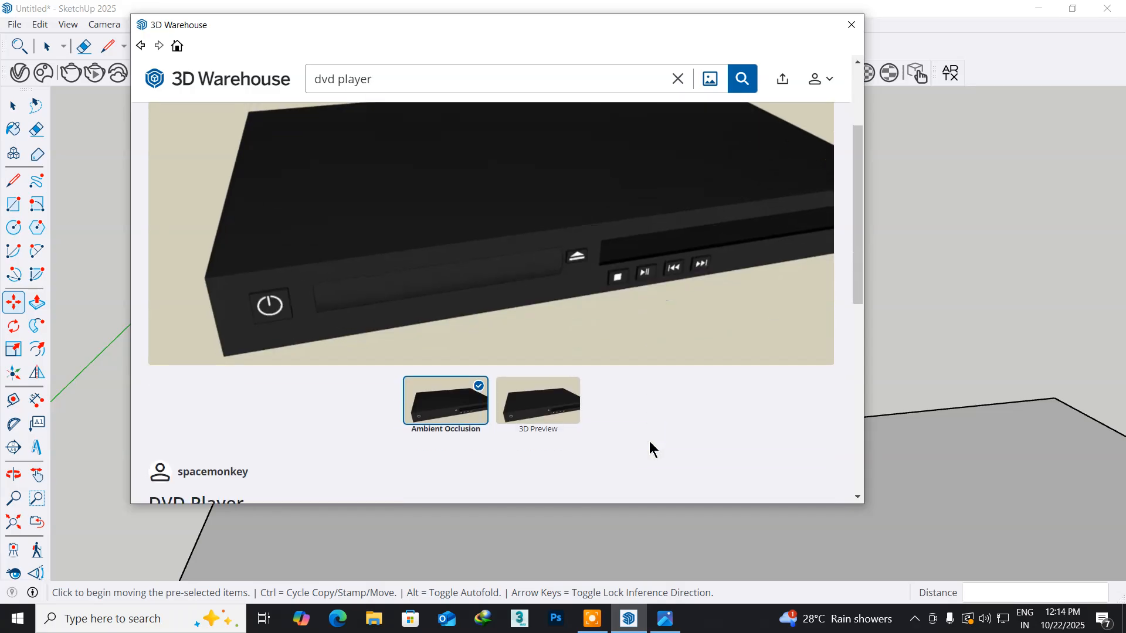
pyautogui.scroll(-3, 649, 449)
pyautogui.click(738, 394)
pyautogui.click(450, 283)
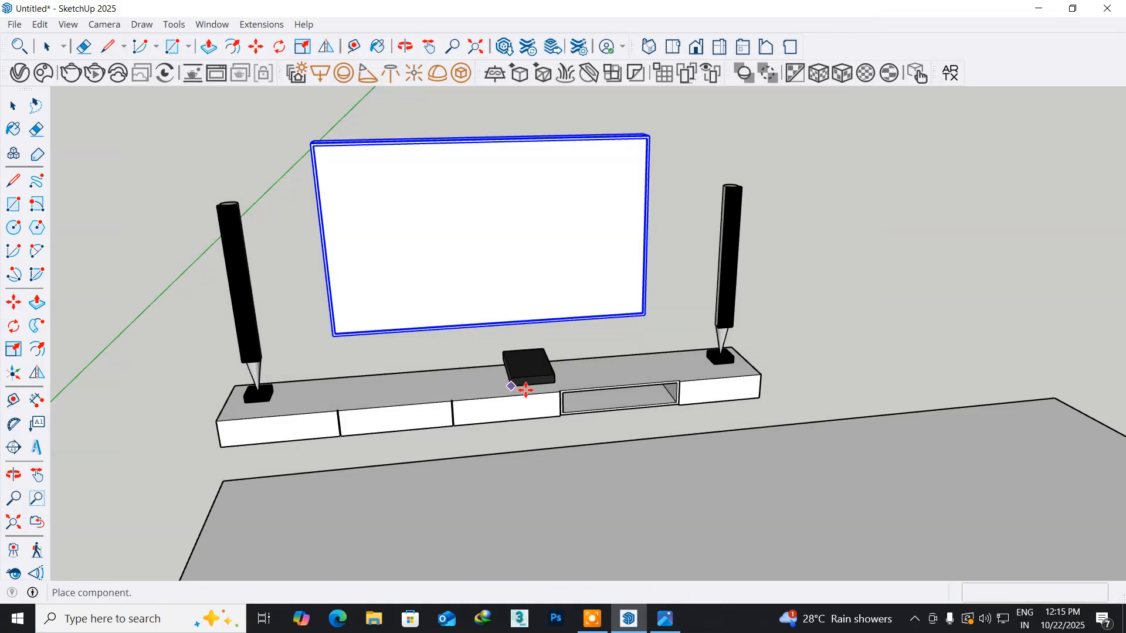
pyautogui.scroll(8, 601, 422)
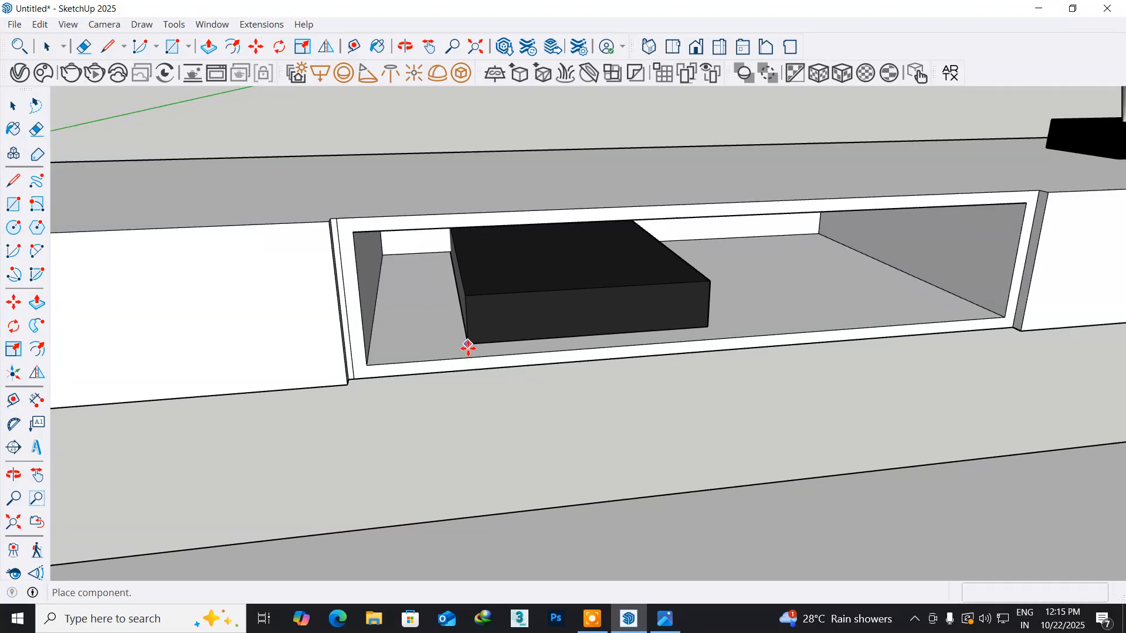
pyautogui.click(469, 359)
# - Rotate the DVD player 90° about its lower front corner so its front faces out of the open compartment
pyautogui.moveTo(476, 359); pyautogui.dragTo(220, 347, button='middle')
pyautogui.press('m')
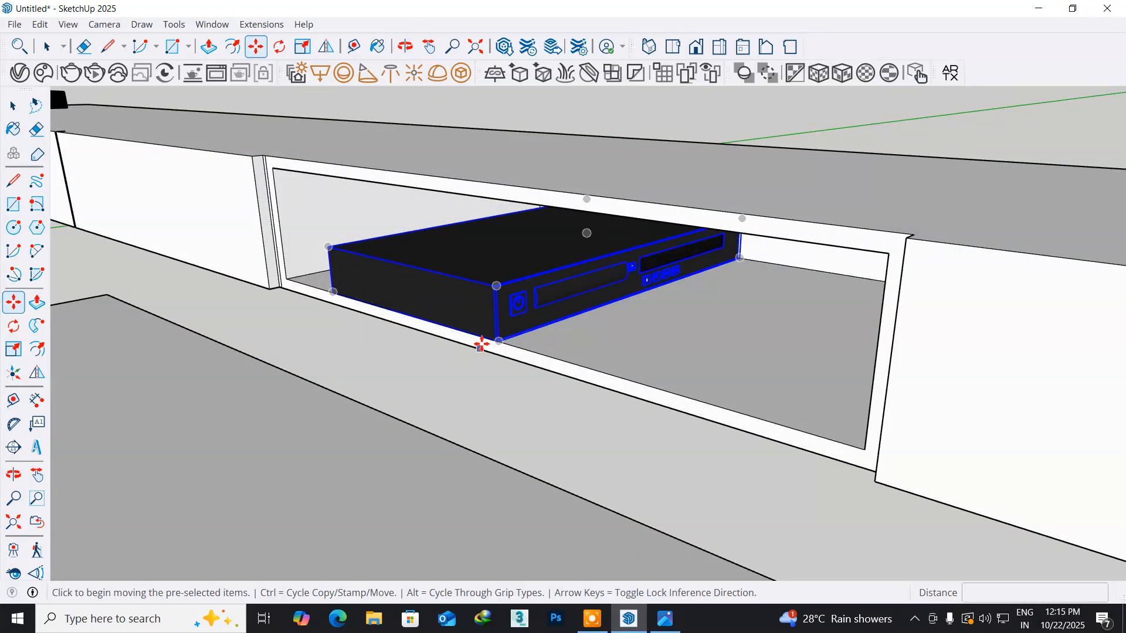
pyautogui.scroll(5, 520, 352)
pyautogui.moveTo(510, 334); pyautogui.dragTo(506, 381, button='middle')
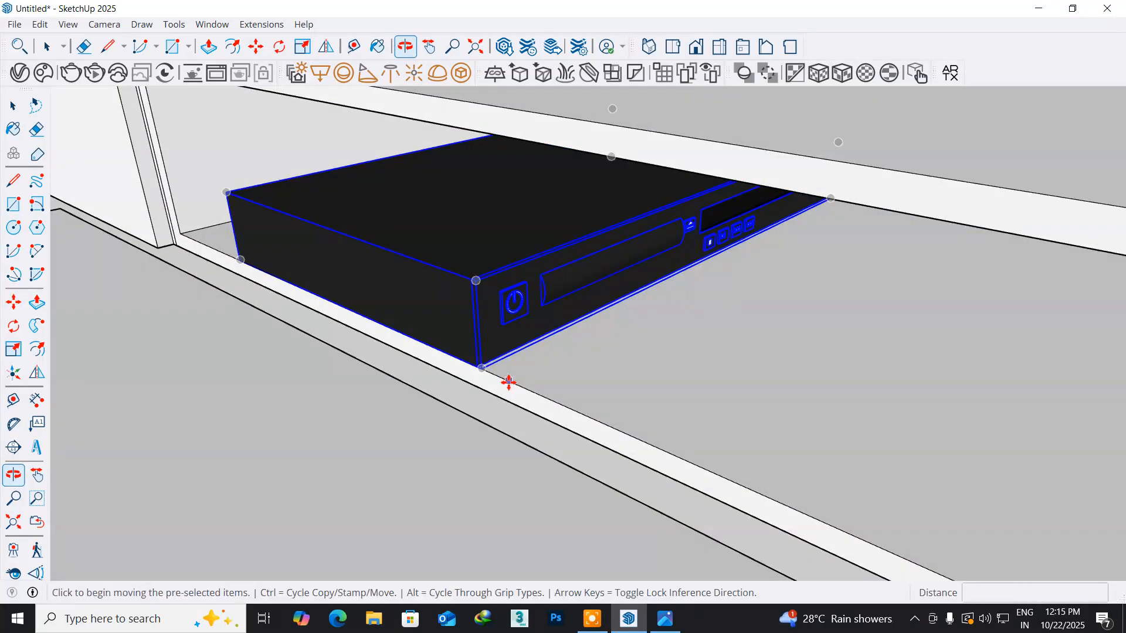
pyautogui.click(16, 331)
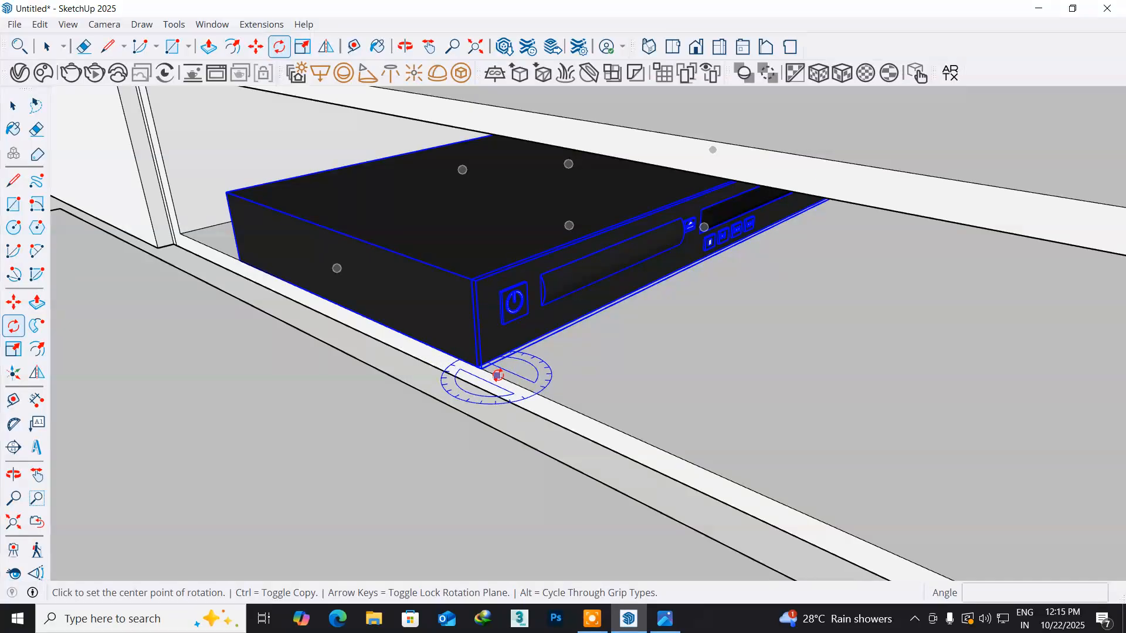
pyautogui.click(478, 367)
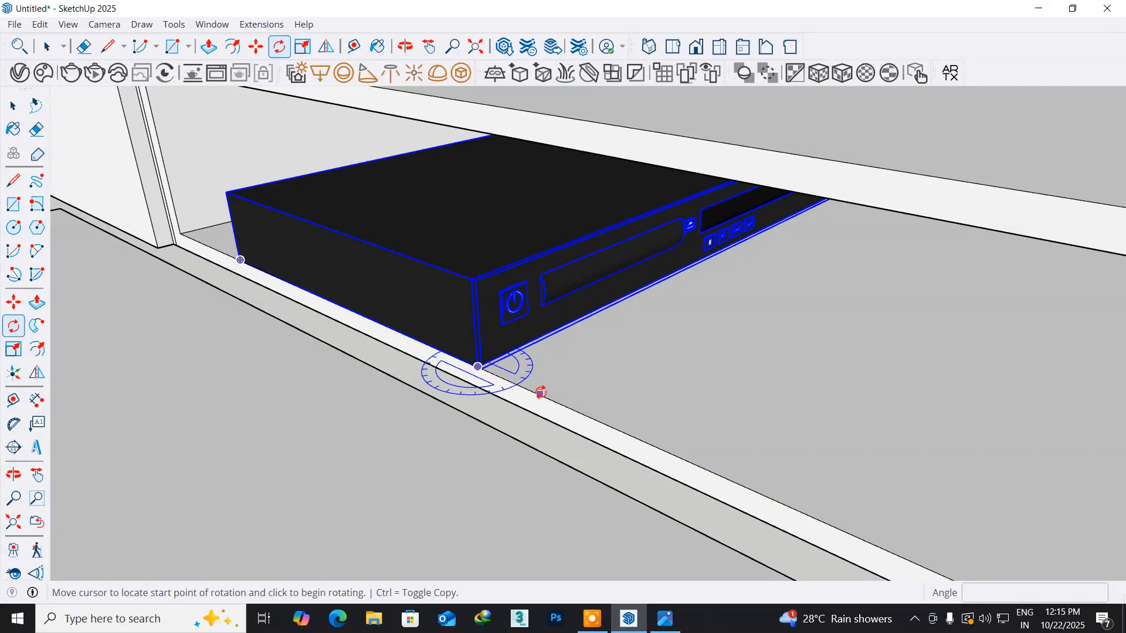
pyautogui.click(540, 393)
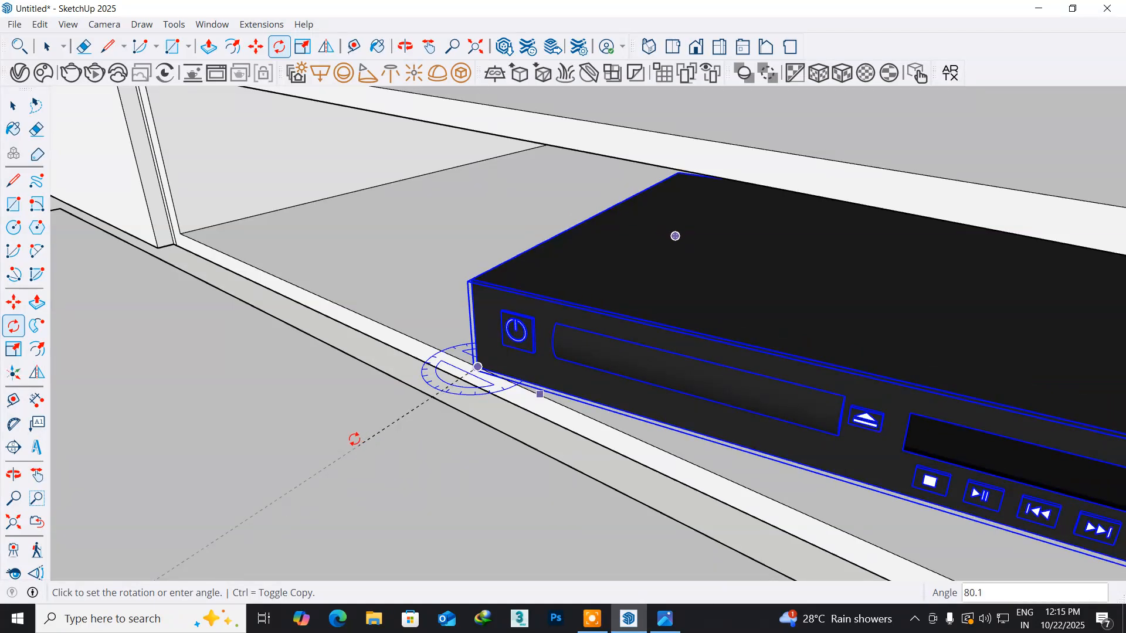
pyautogui.click(347, 441)
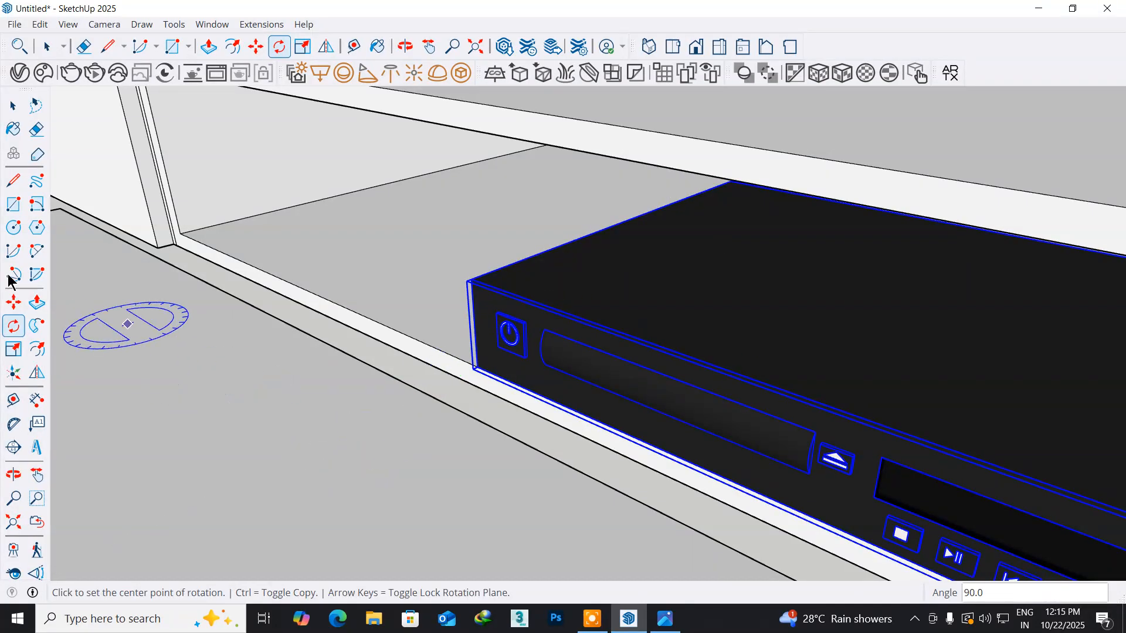
# - Move the DVD player about 8 7/8" across the compartment floor, away from the side panel and behind the front edge
pyautogui.moveTo(289, 365); pyautogui.dragTo(439, 364, button='middle')
pyautogui.moveTo(573, 395); pyautogui.dragTo(600, 402, button='middle')
pyautogui.scroll(-4, 597, 403)
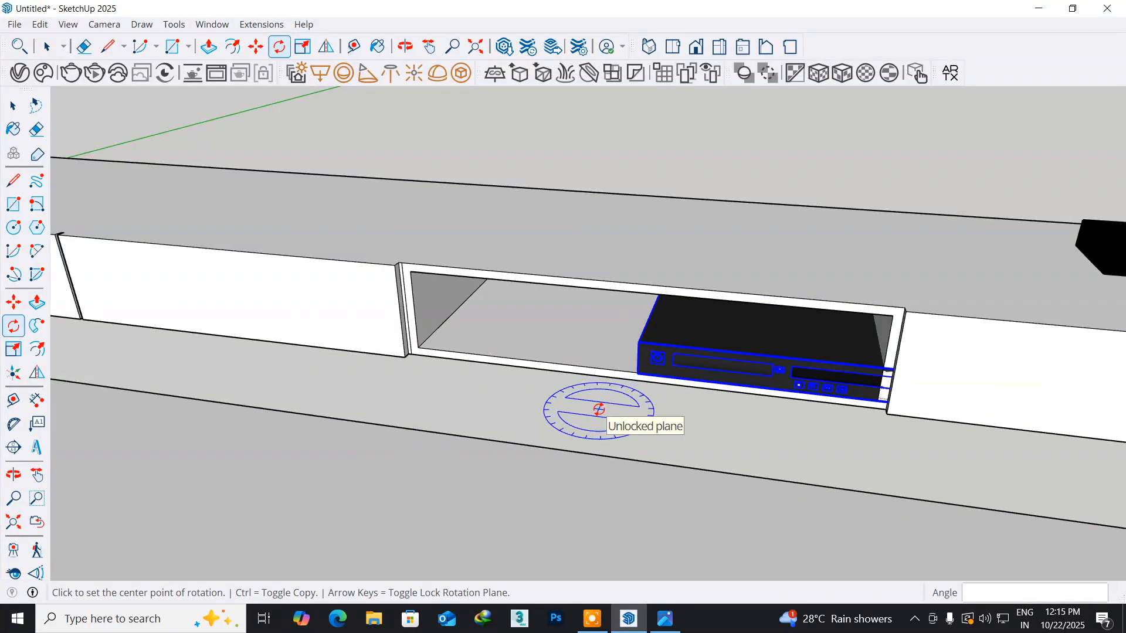
pyautogui.scroll(5, 599, 409)
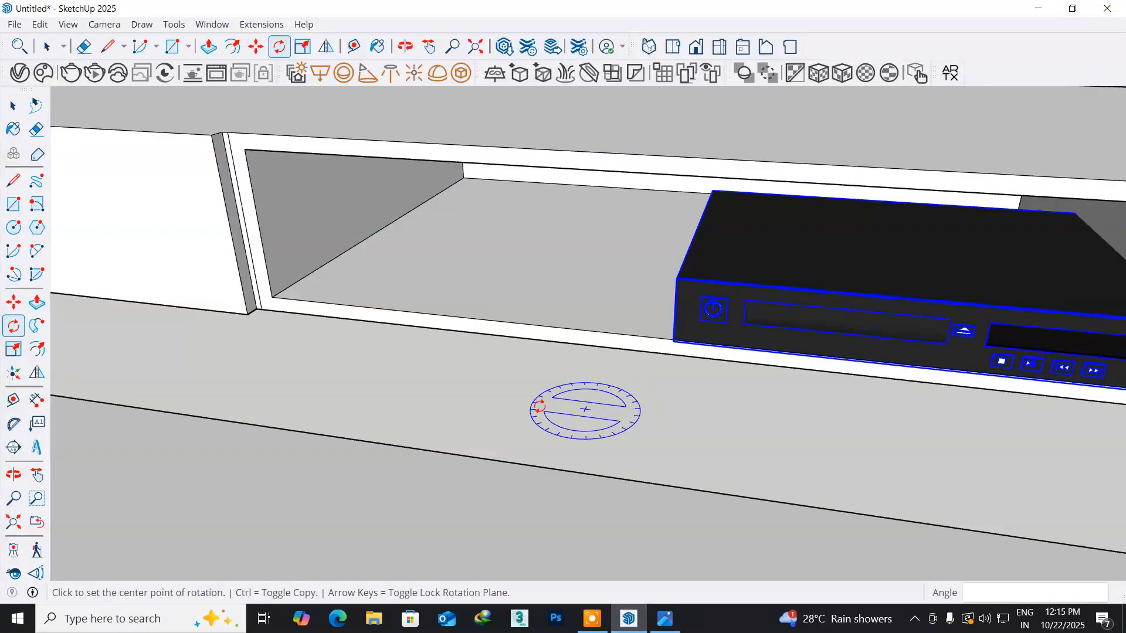
pyautogui.click(13, 302)
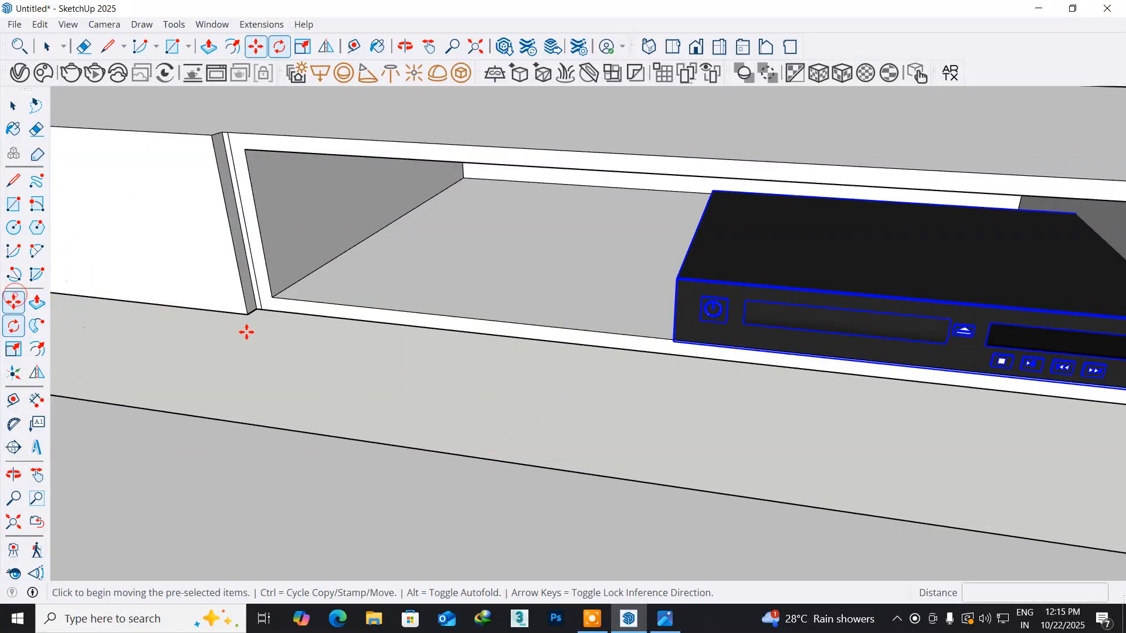
pyautogui.click(672, 335)
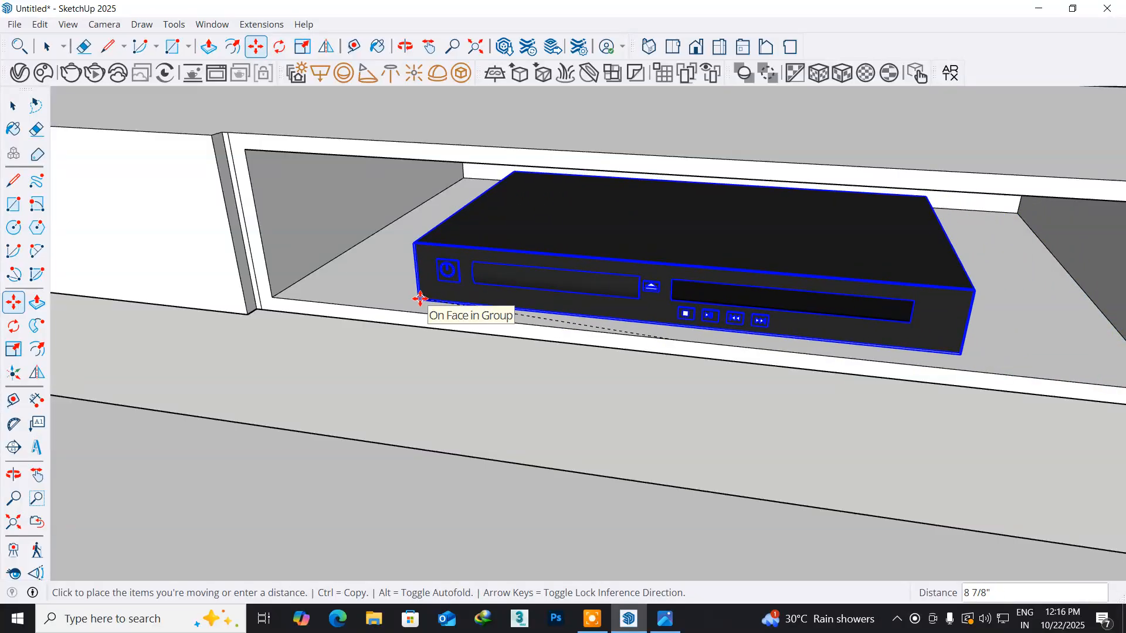
pyautogui.click(420, 299)
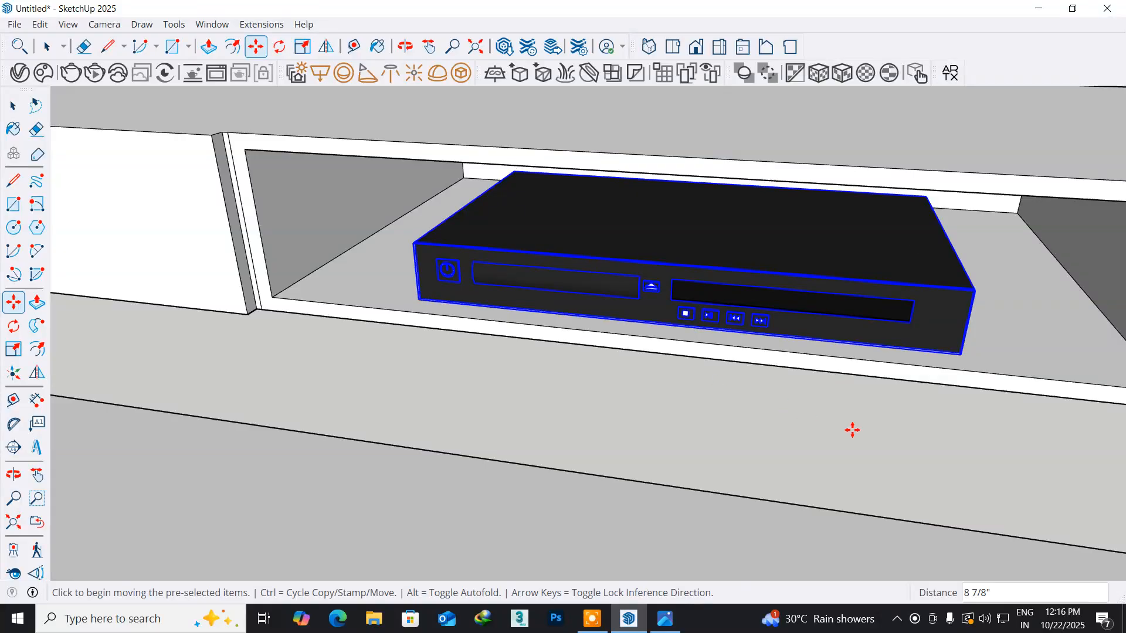
pyautogui.moveTo(867, 429); pyautogui.dragTo(877, 395, button='middle')
pyautogui.scroll(-5, 876, 388)
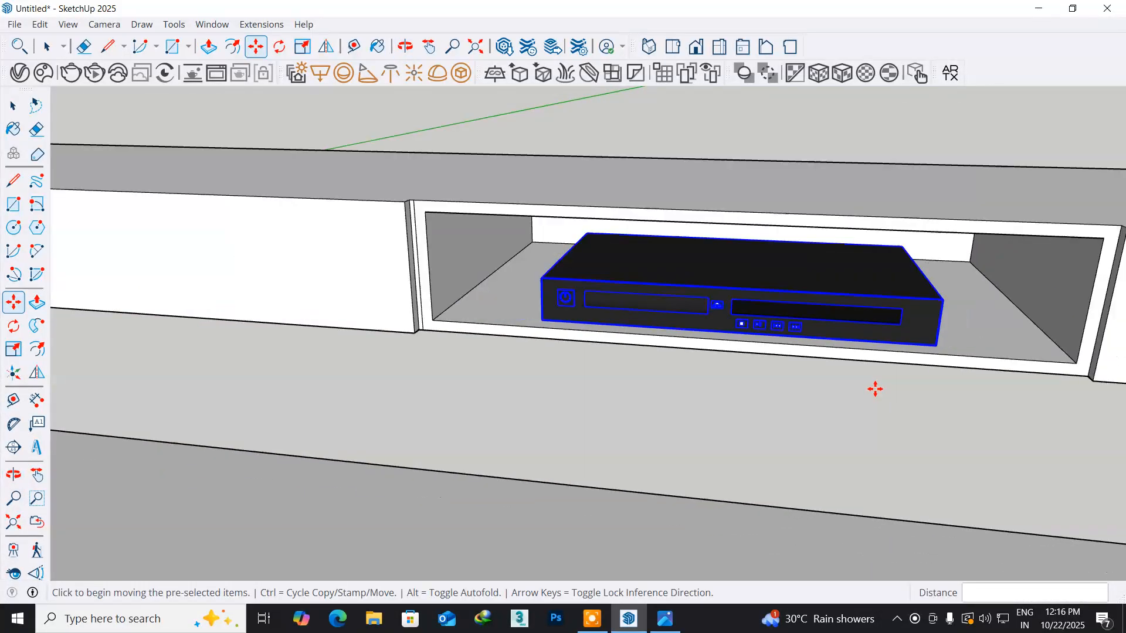
# - Open 3D Warehouse and search its models for "setup box"
pyautogui.moveTo(734, 388); pyautogui.dragTo(711, 395, button='middle')
pyautogui.click(210, 24)
pyautogui.click(245, 133)
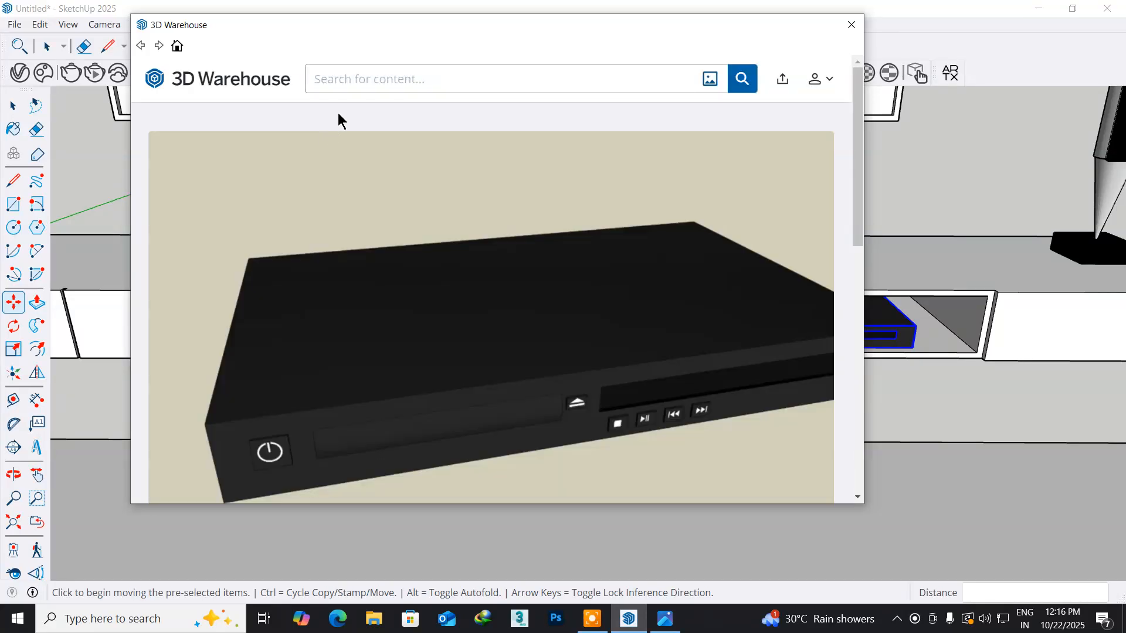
pyautogui.write('setup box')
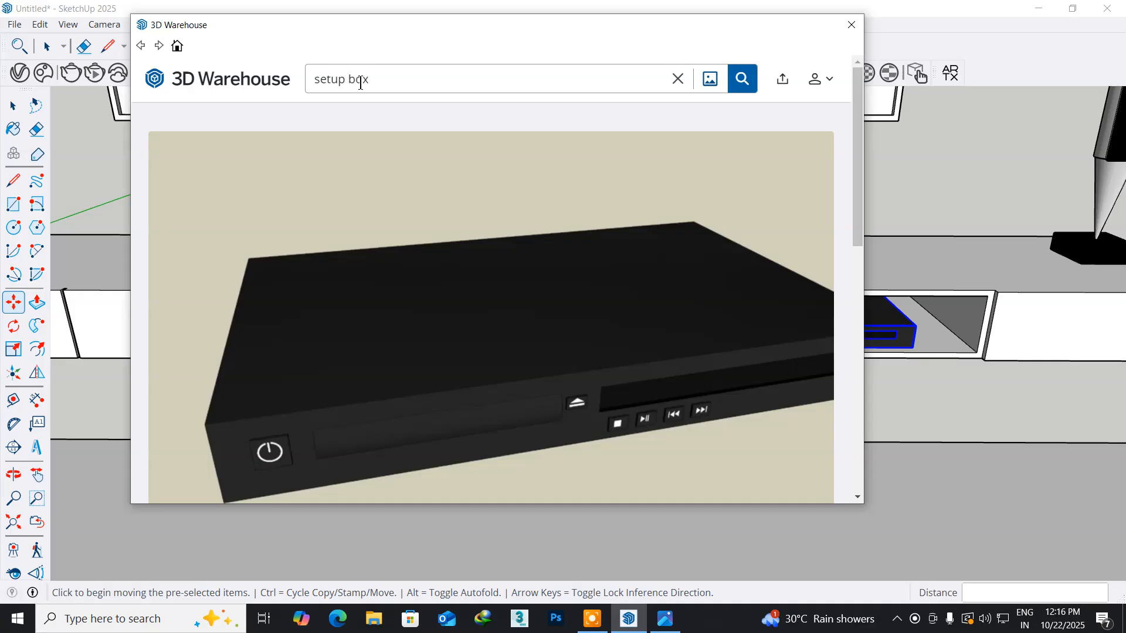
pyautogui.press('Return')
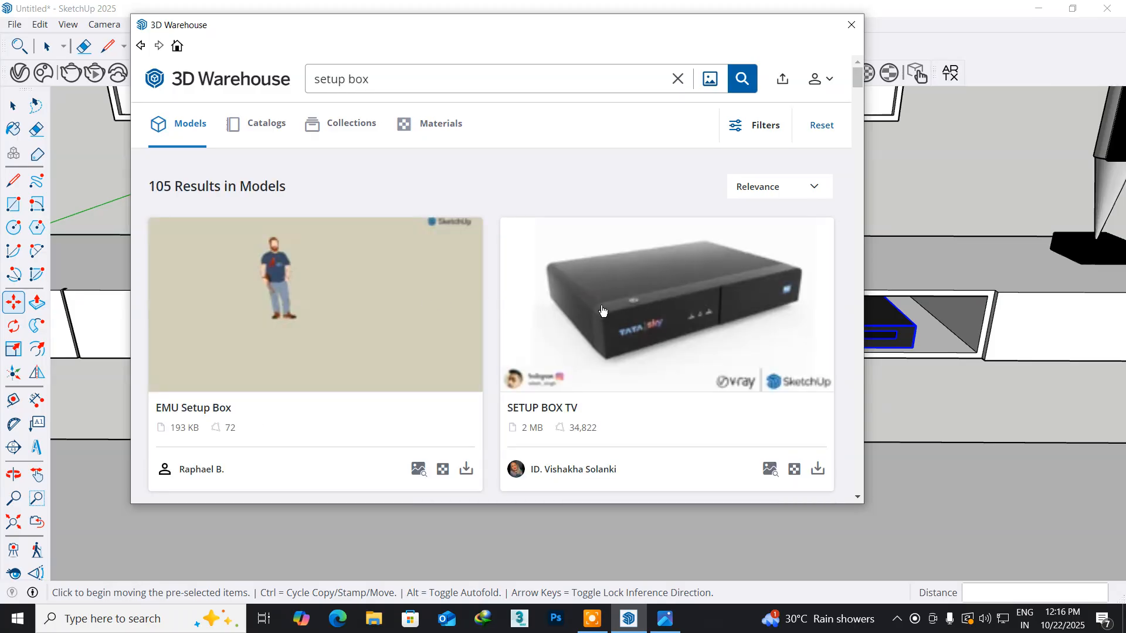
# - Load the 2 MB SETUP BOX TV model into the scene and place it on the cabinet top beside the open compartment
pyautogui.scroll(-5, 667, 344)
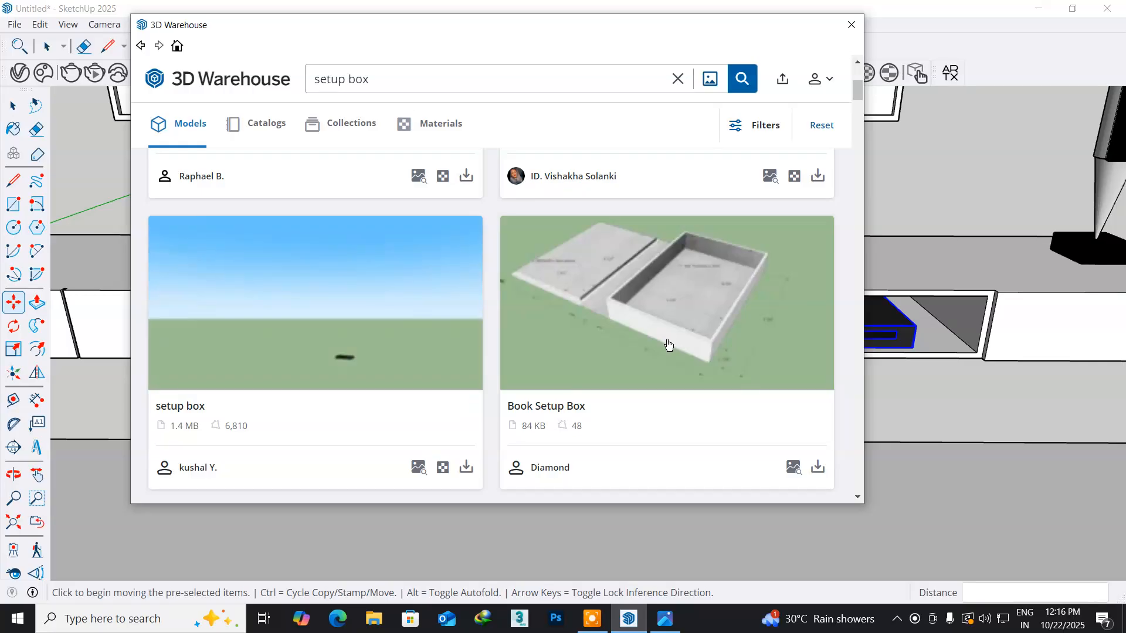
pyautogui.scroll(-5, 668, 344)
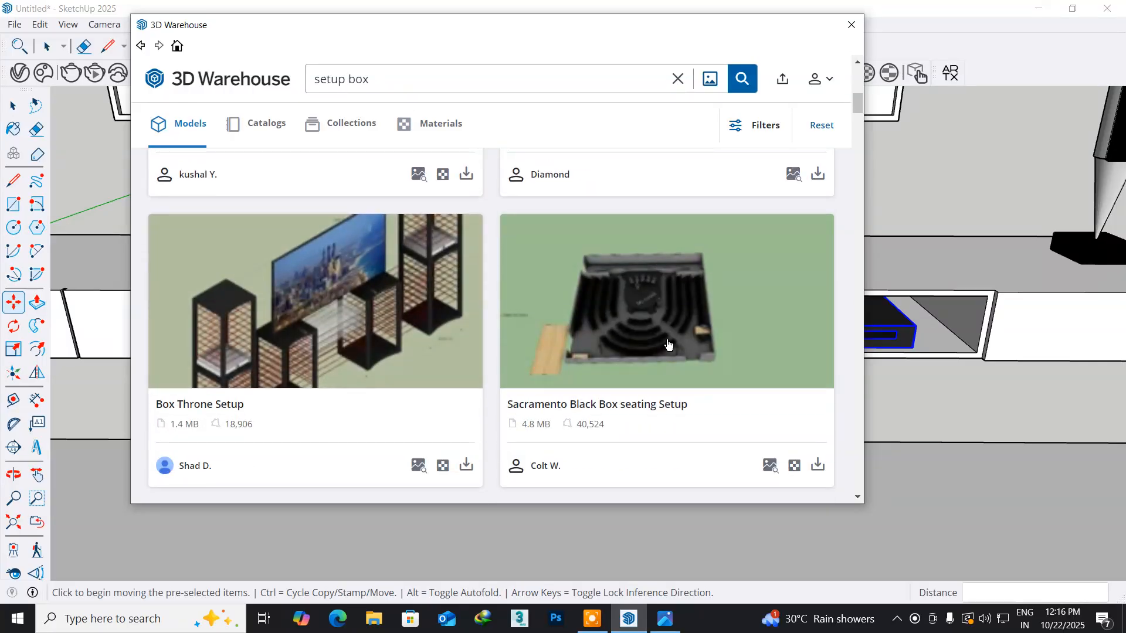
pyautogui.scroll(-6, 668, 345)
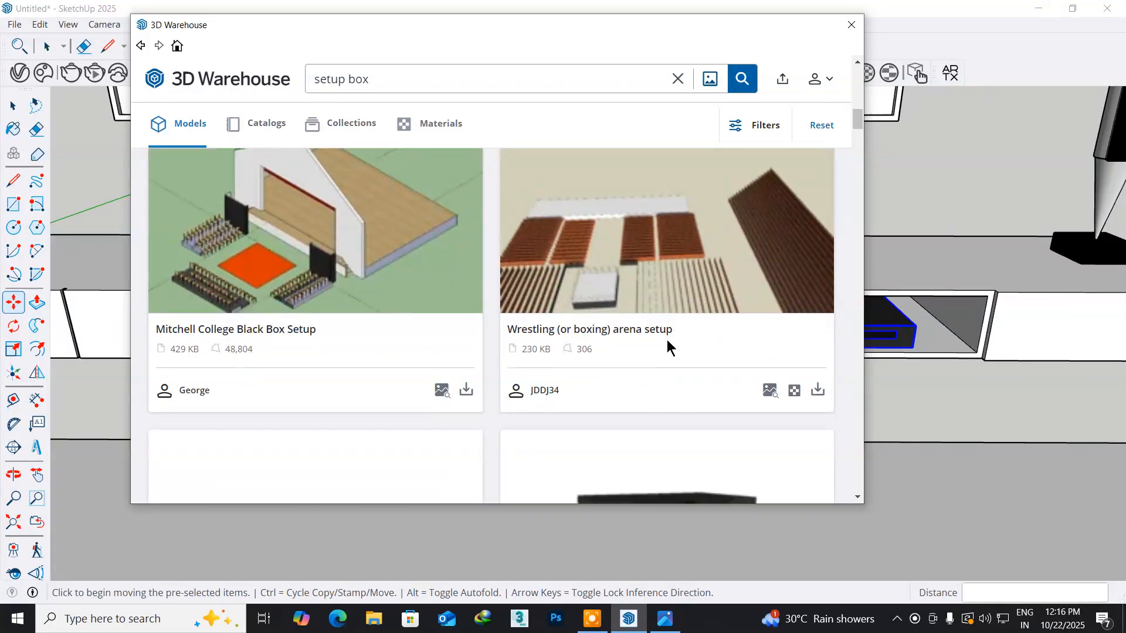
pyautogui.scroll(-6, 667, 341)
pyautogui.scroll(2, 668, 341)
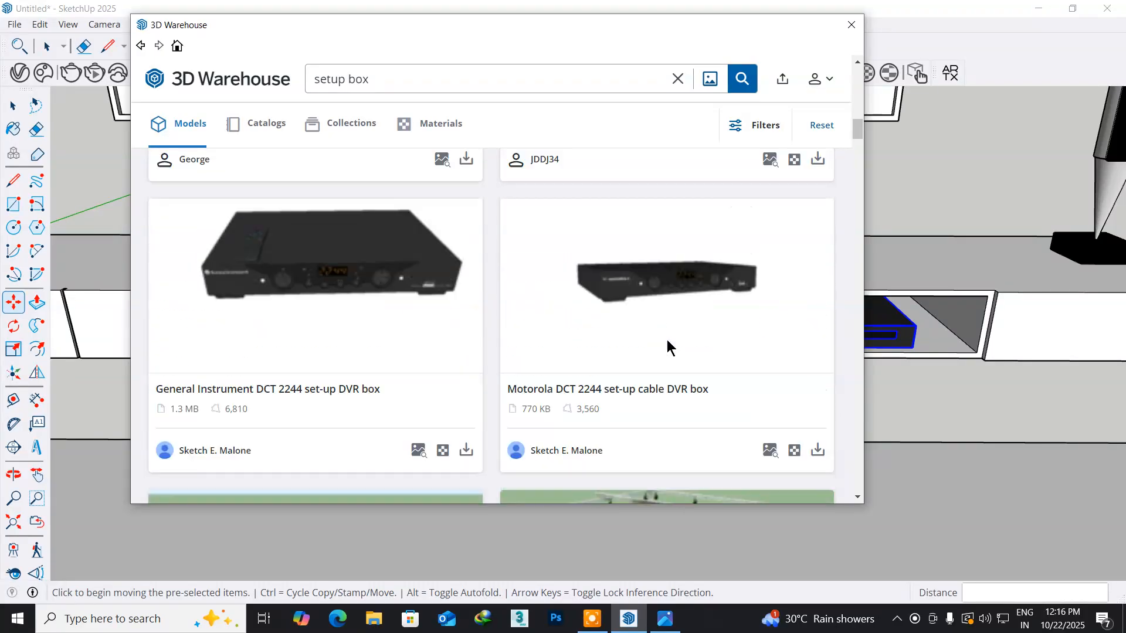
pyautogui.scroll(-3, 668, 344)
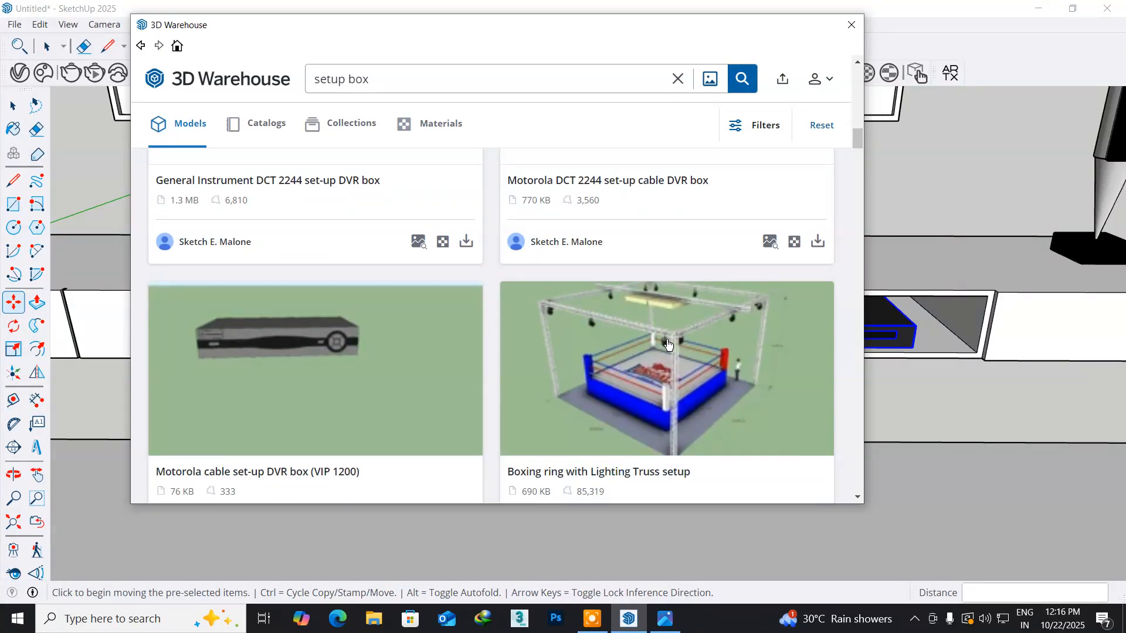
pyautogui.scroll(15, 667, 344)
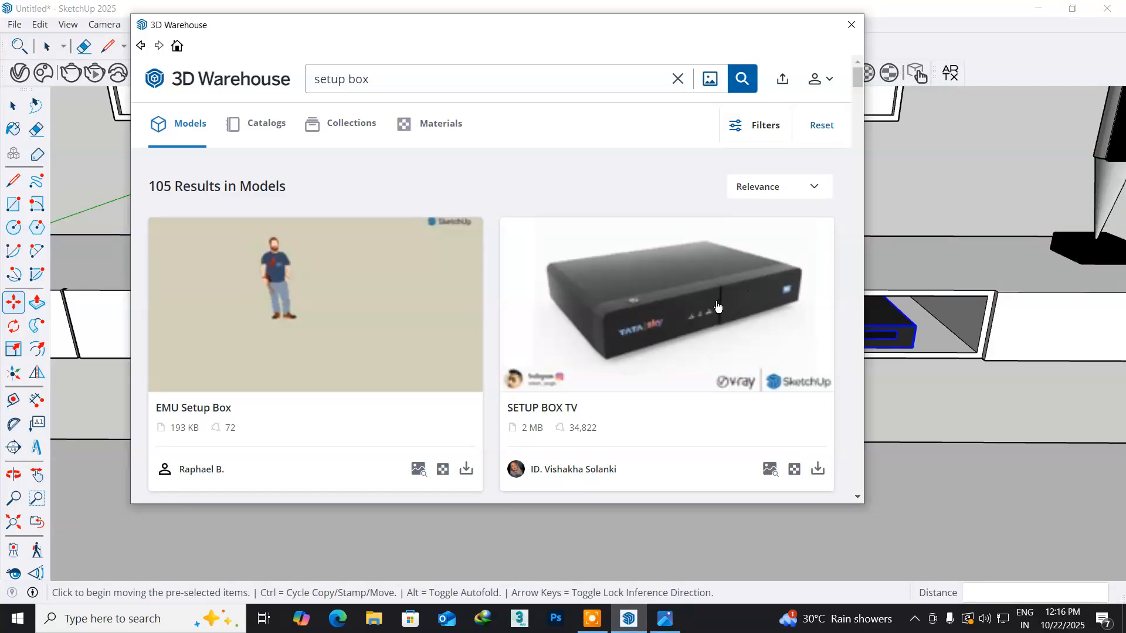
pyautogui.click(717, 306)
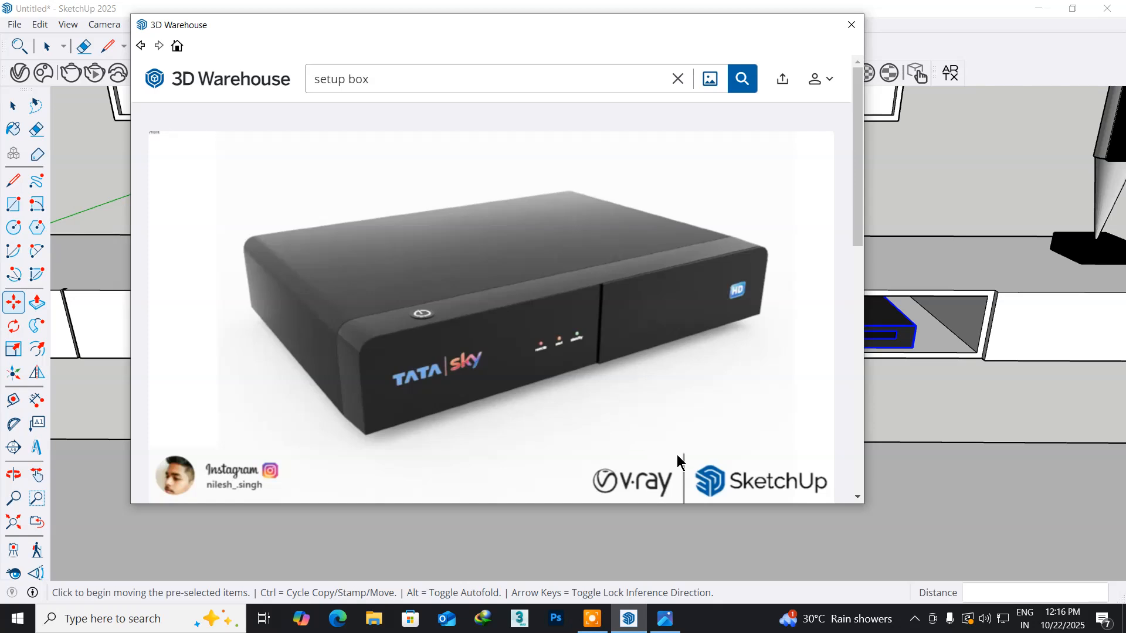
pyautogui.scroll(-3, 766, 448)
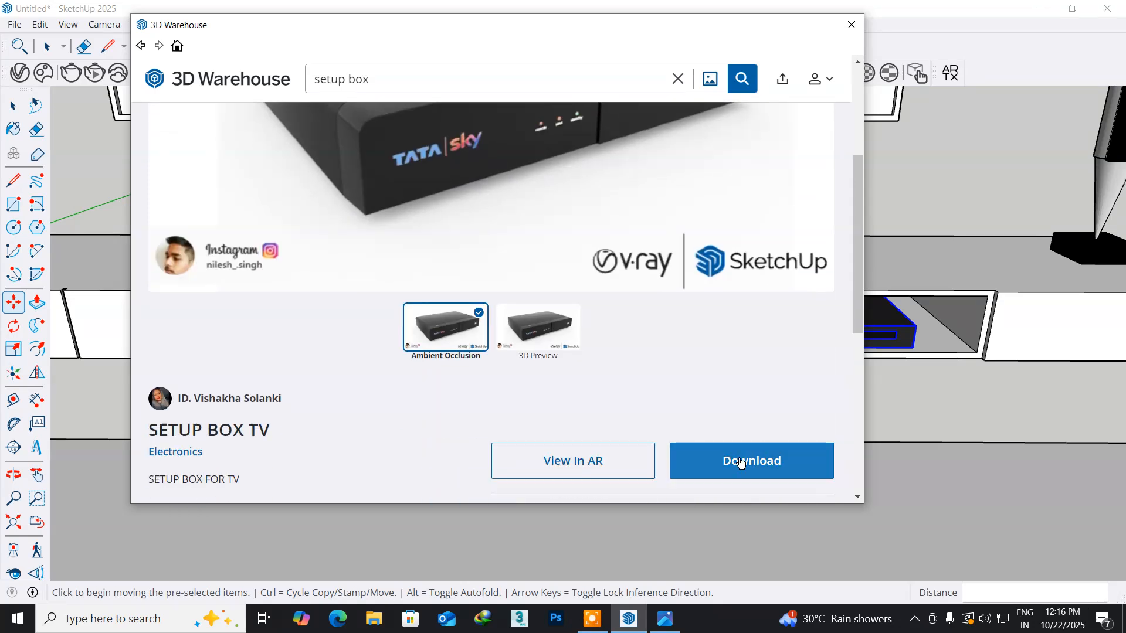
pyautogui.click(741, 462)
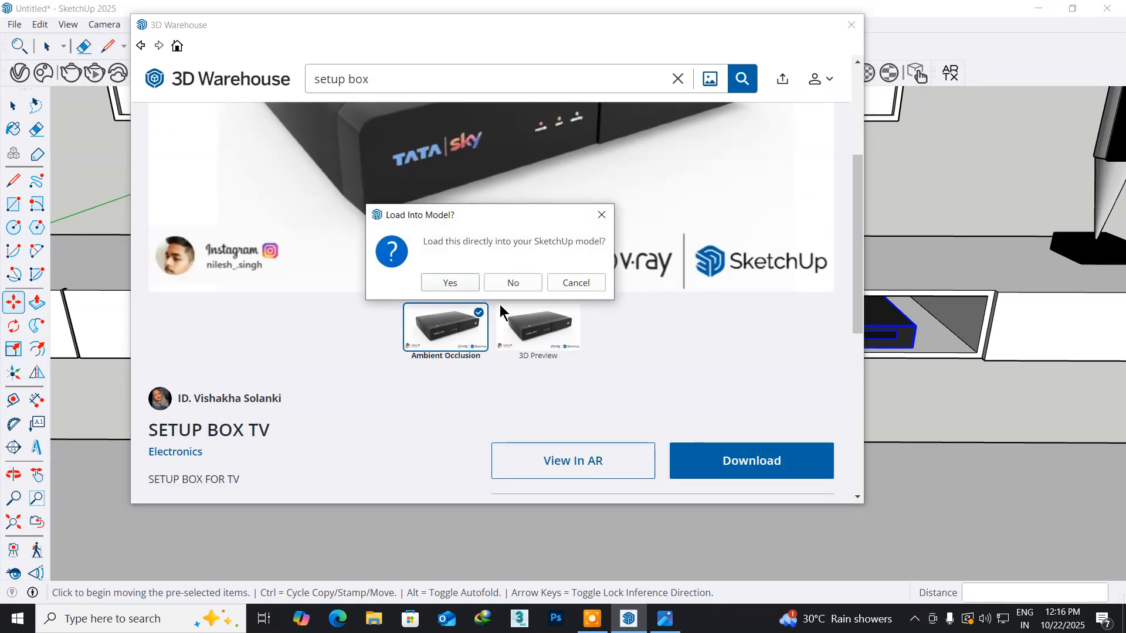
pyautogui.click(450, 283)
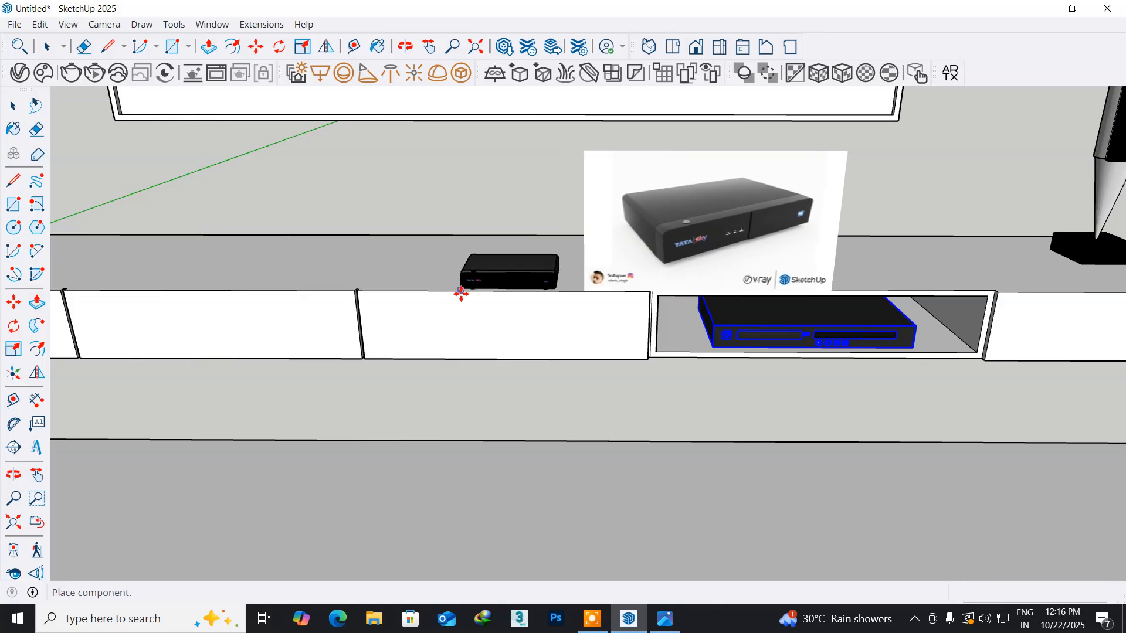
pyautogui.scroll(-3, 449, 288)
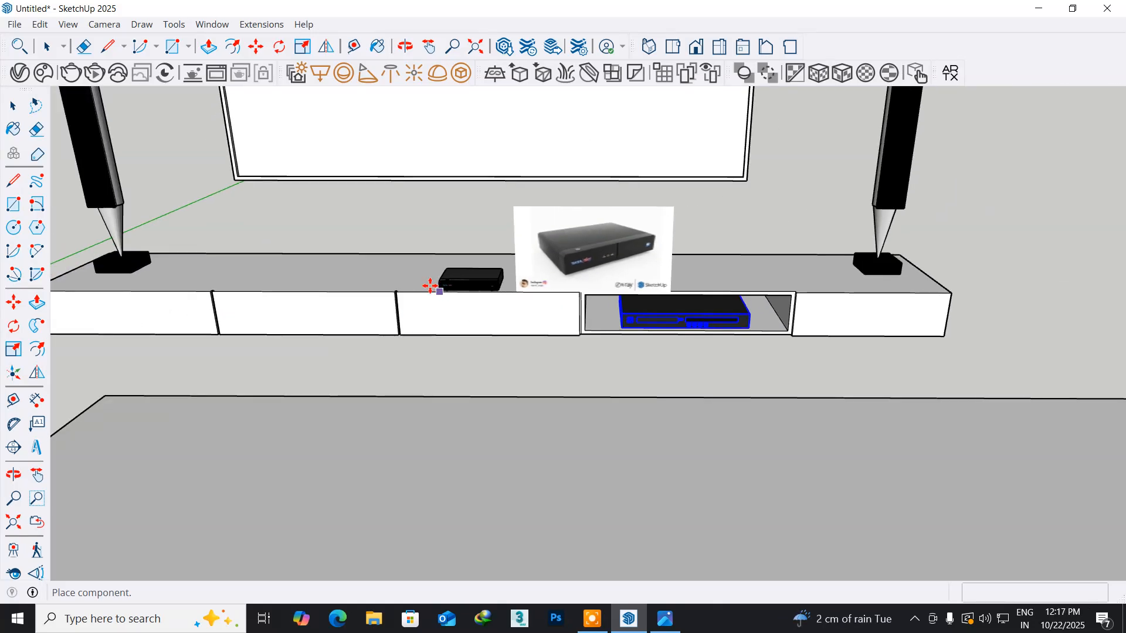
pyautogui.click(427, 285)
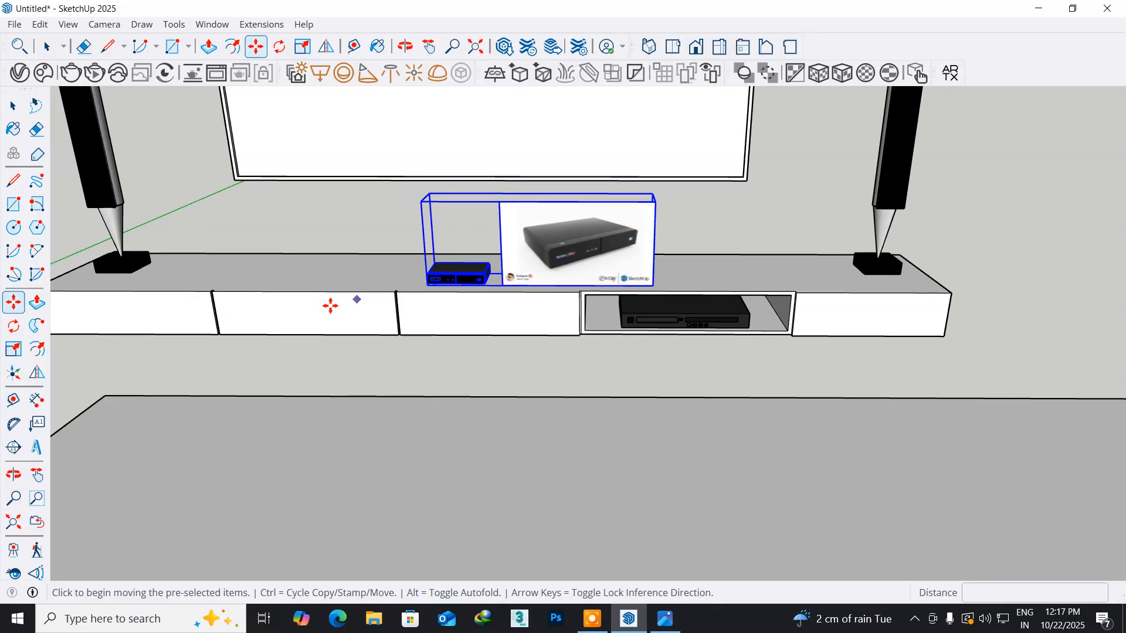
# - Explode the set-top box component and delete its upright preview image, keeping the box itself
pyautogui.moveTo(270, 292); pyautogui.dragTo(428, 373, button='middle')
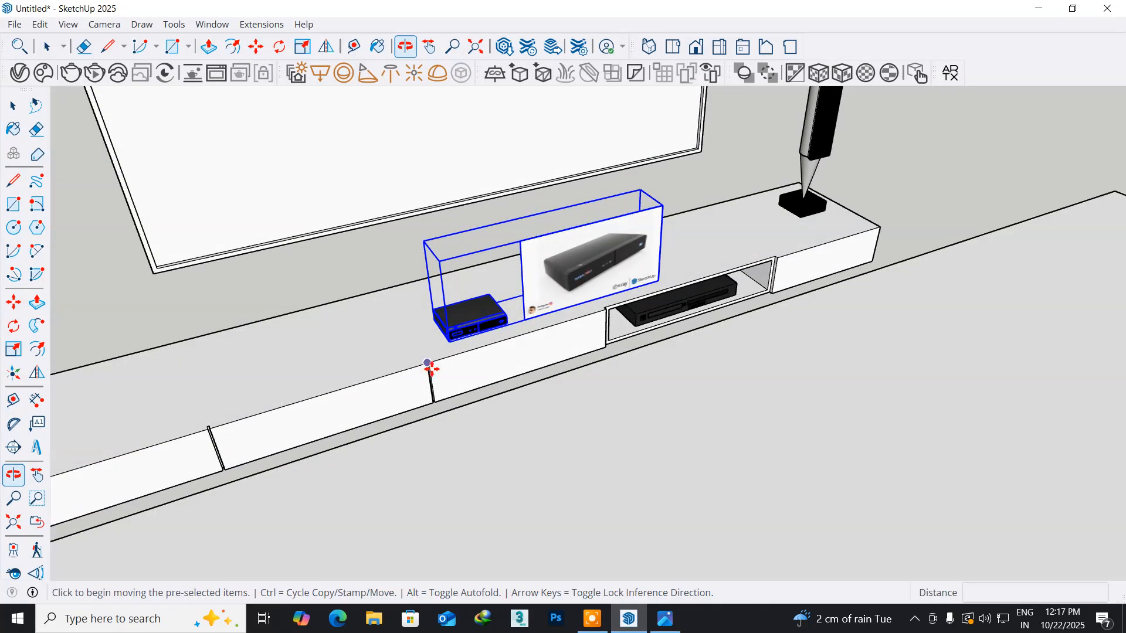
pyautogui.click(14, 106)
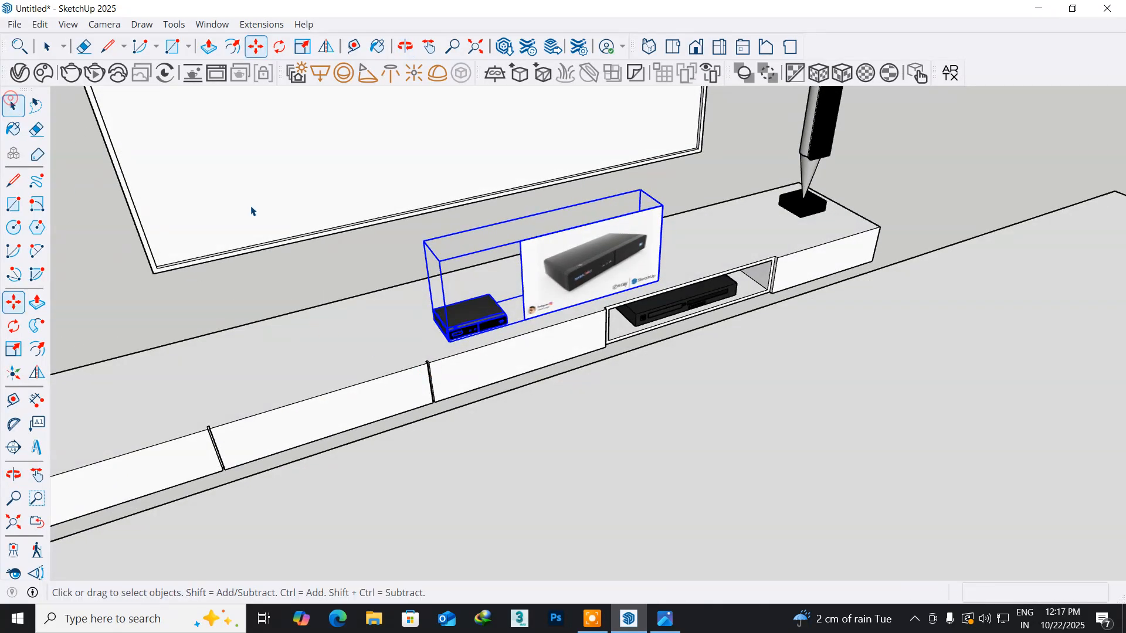
pyautogui.rightClick(557, 260)
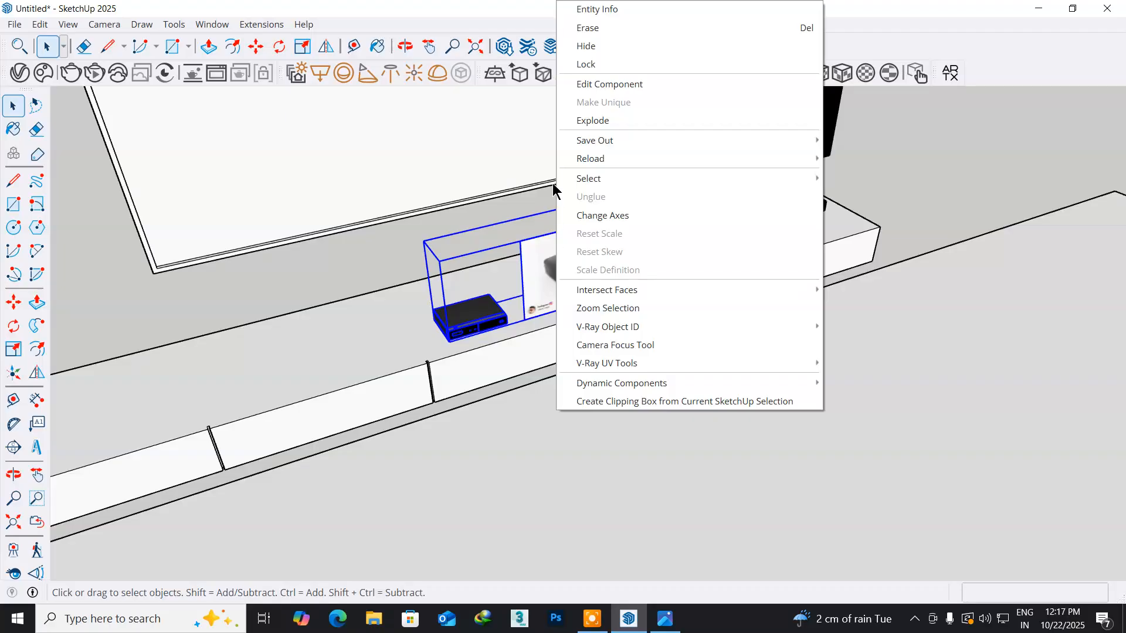
pyautogui.click(585, 124)
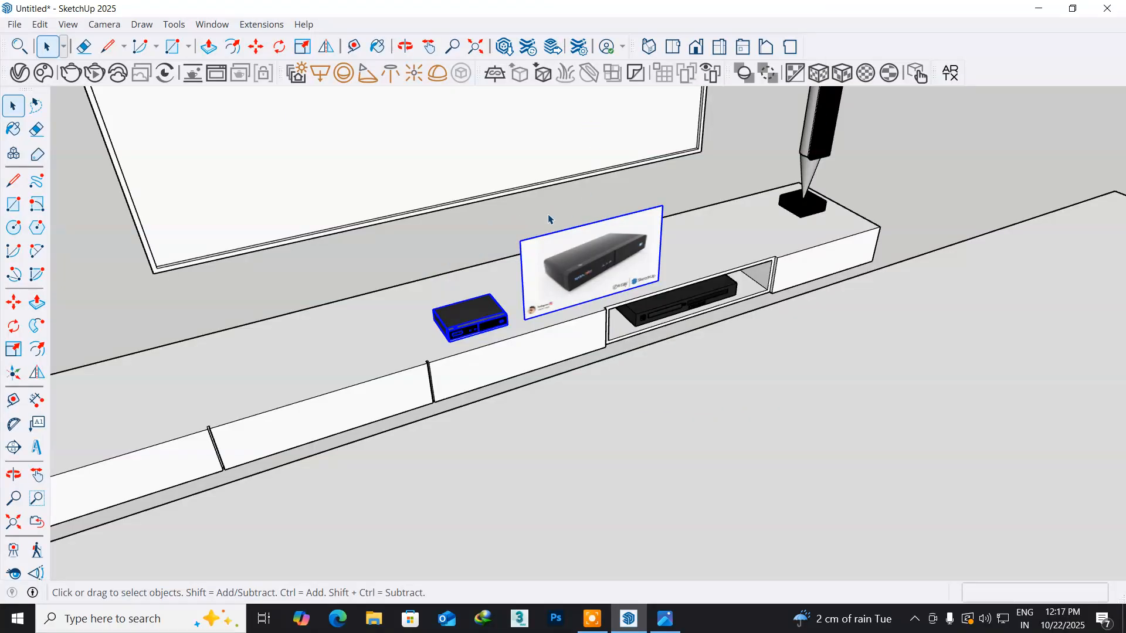
pyautogui.click(476, 244)
pyautogui.click(537, 264)
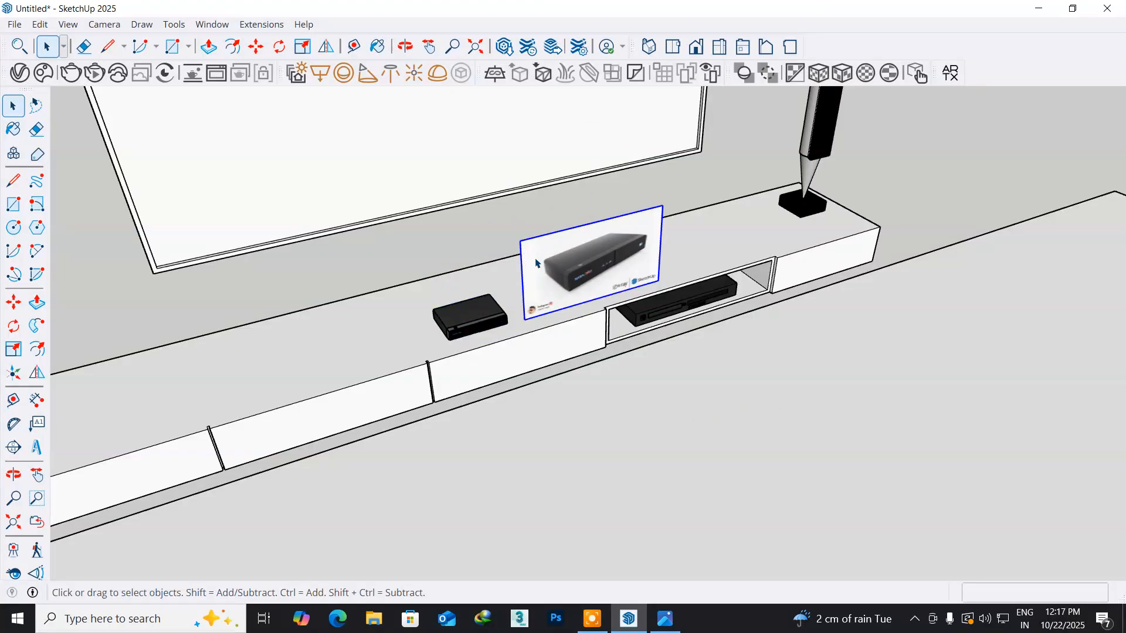
pyautogui.press('Delete')
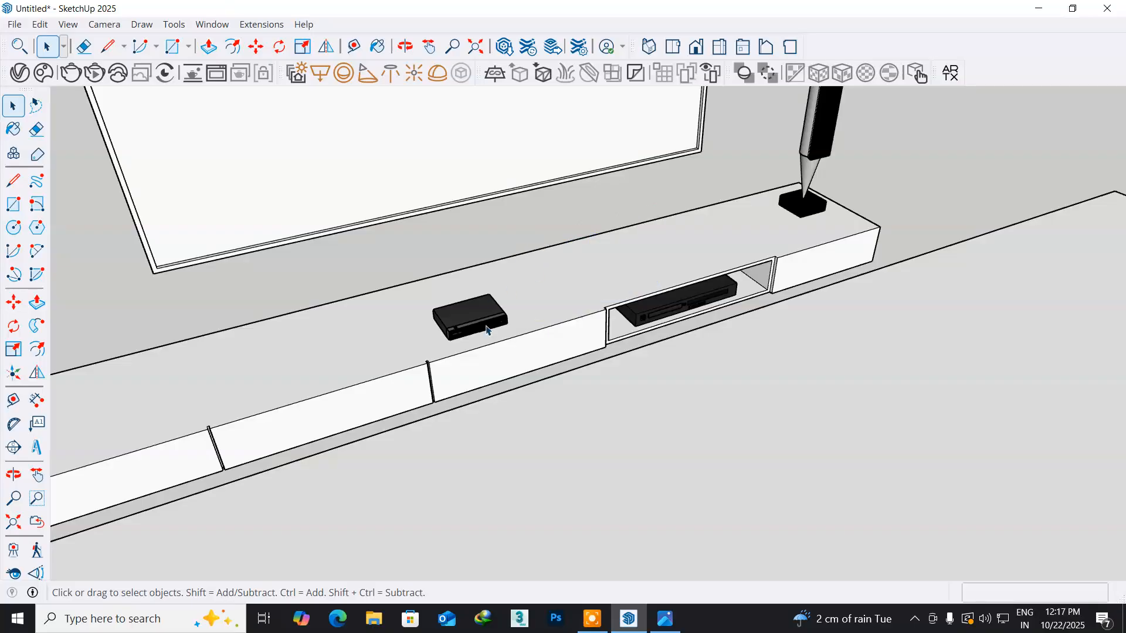
pyautogui.scroll(3, 486, 330)
pyautogui.doubleClick(433, 316)
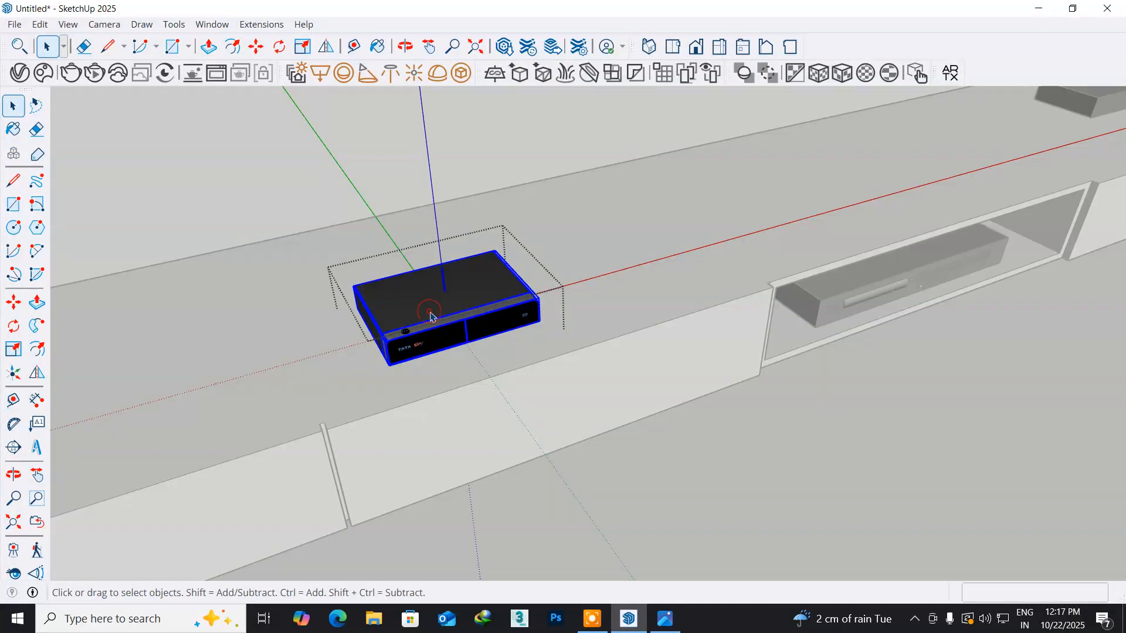
pyautogui.click(297, 185)
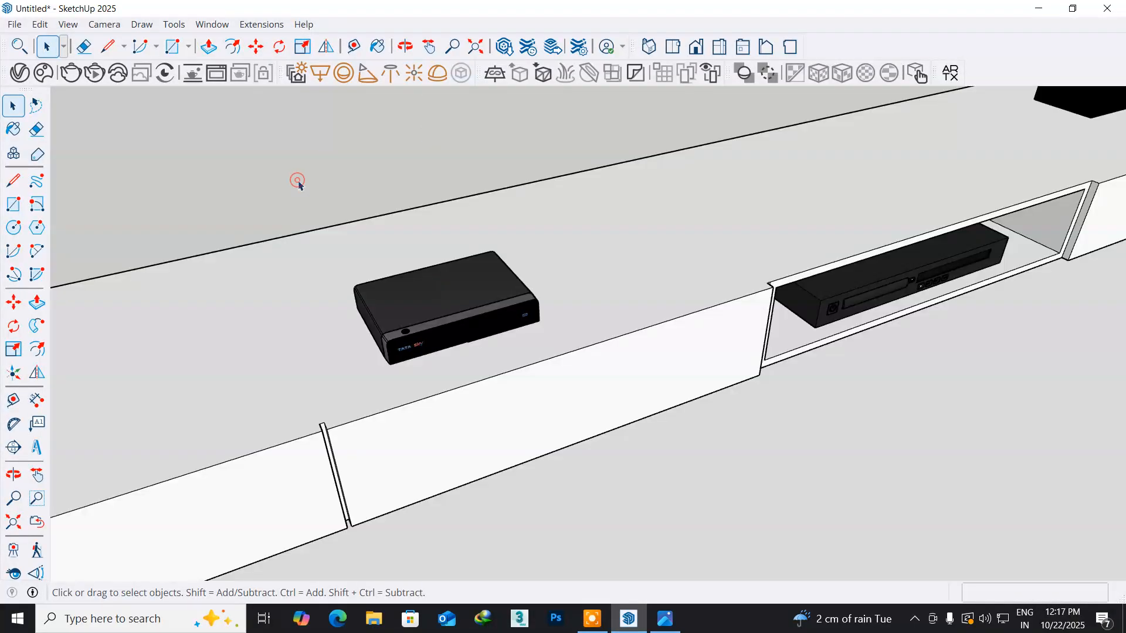
# - Unhide all hidden geometry to bring back the room's walls and ceiling around the TV wall and media cabinet
pyautogui.click(426, 312)
pyautogui.moveTo(490, 426); pyautogui.dragTo(284, 366, button='middle')
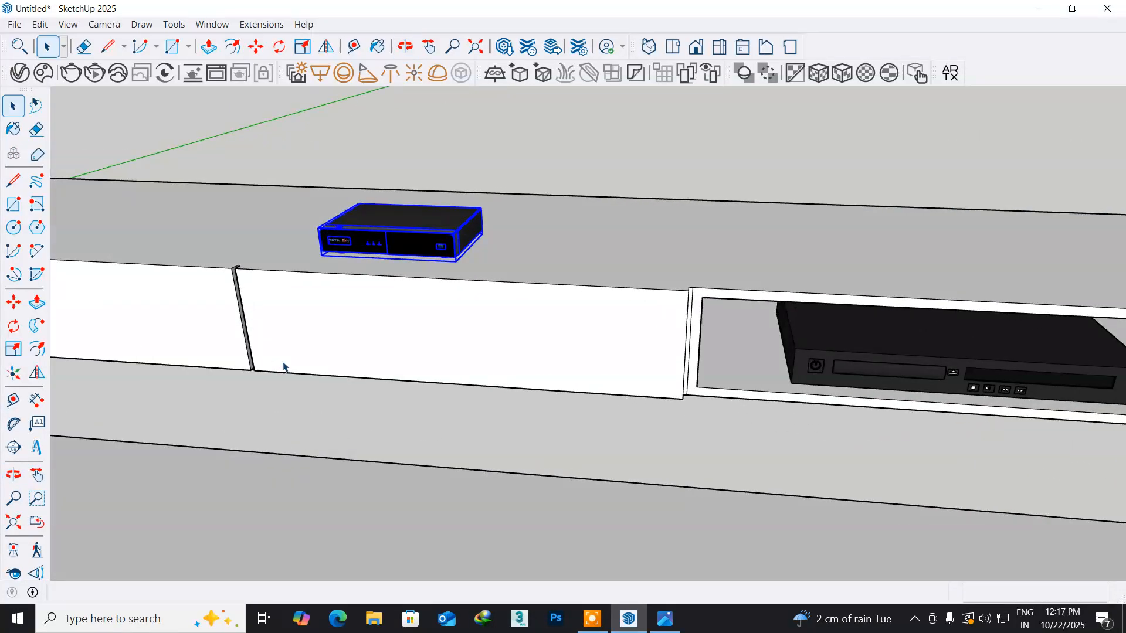
pyautogui.scroll(-6, 285, 366)
pyautogui.moveTo(296, 412); pyautogui.dragTo(441, 394, button='middle')
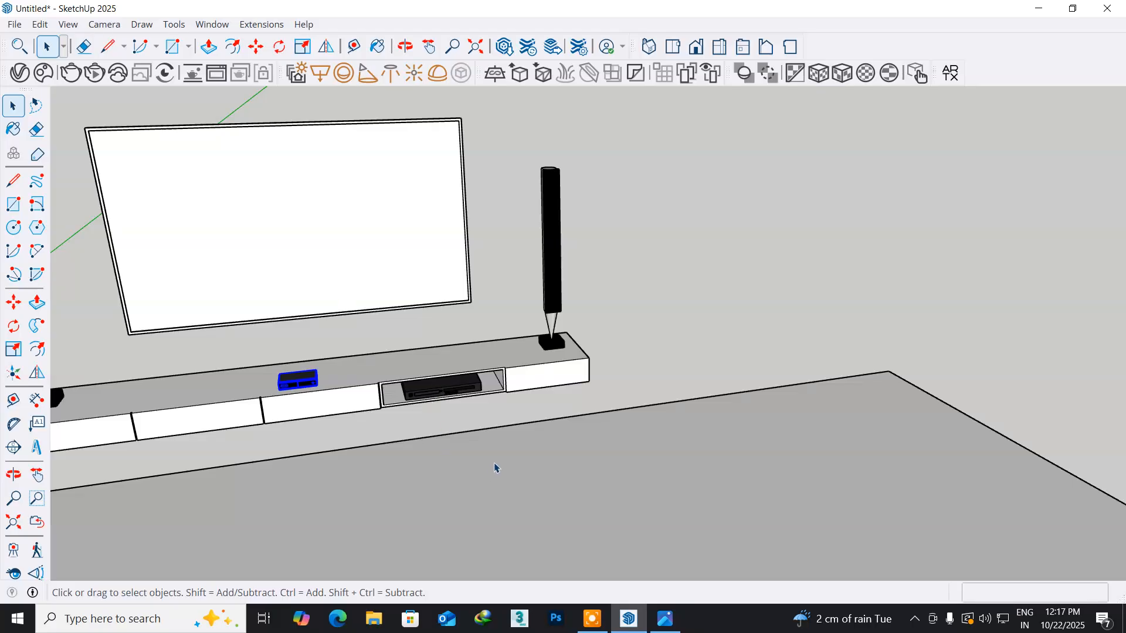
pyautogui.scroll(-5, 654, 422)
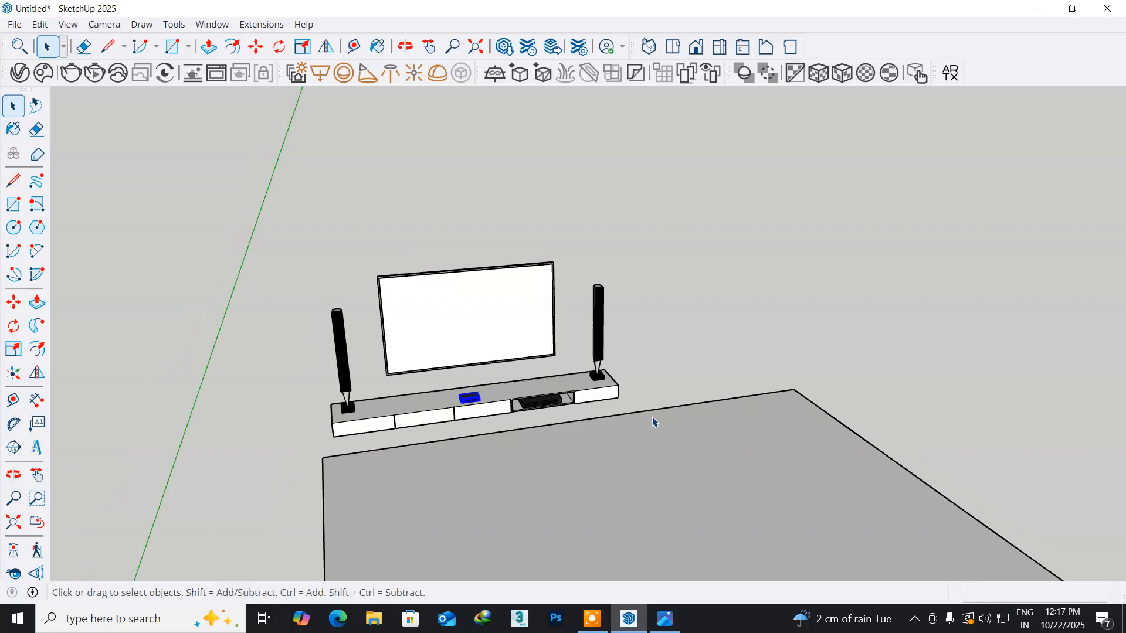
pyautogui.click(40, 24)
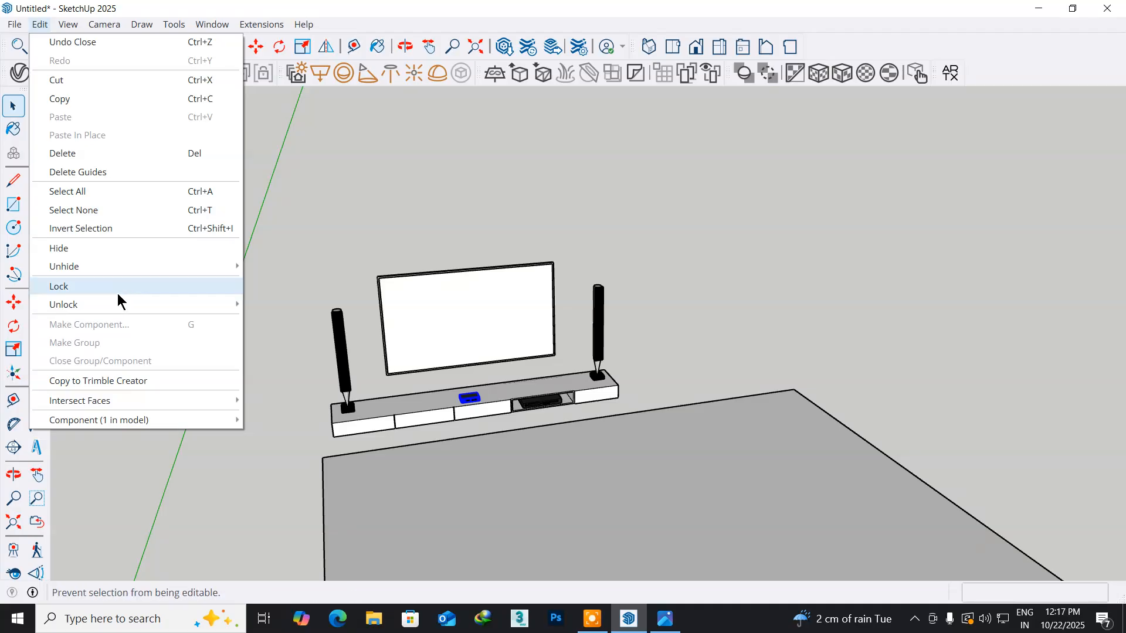
pyautogui.moveTo(139, 270)
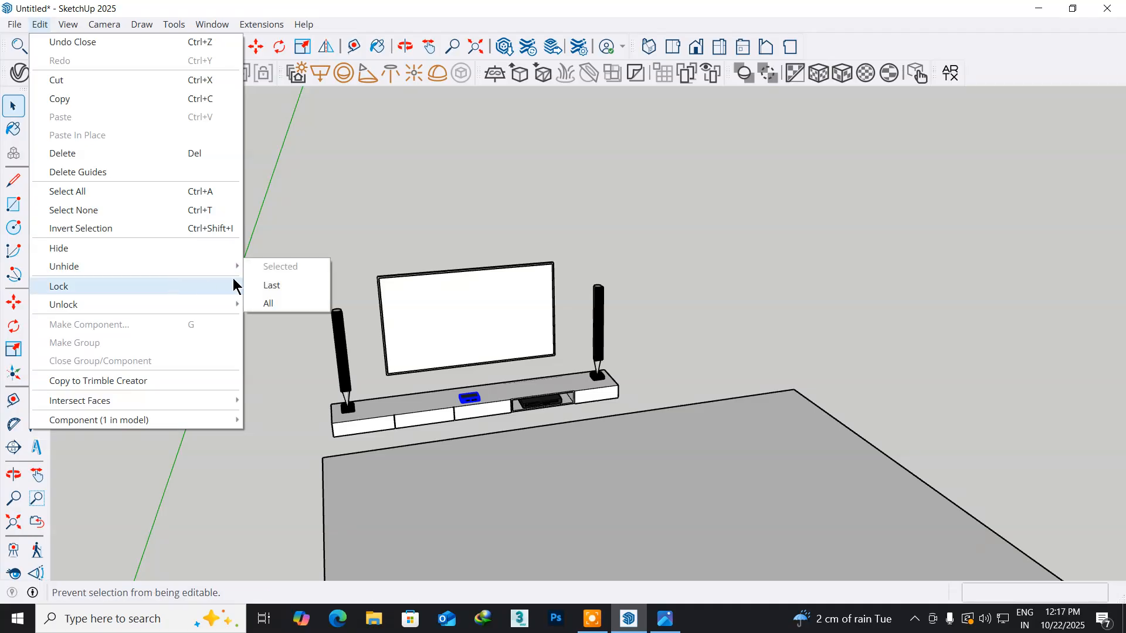
pyautogui.click(265, 303)
# - Inspect the furnished TV wall inside the room and compare it with the living room reference picture
pyautogui.moveTo(493, 420); pyautogui.dragTo(407, 356, button='middle')
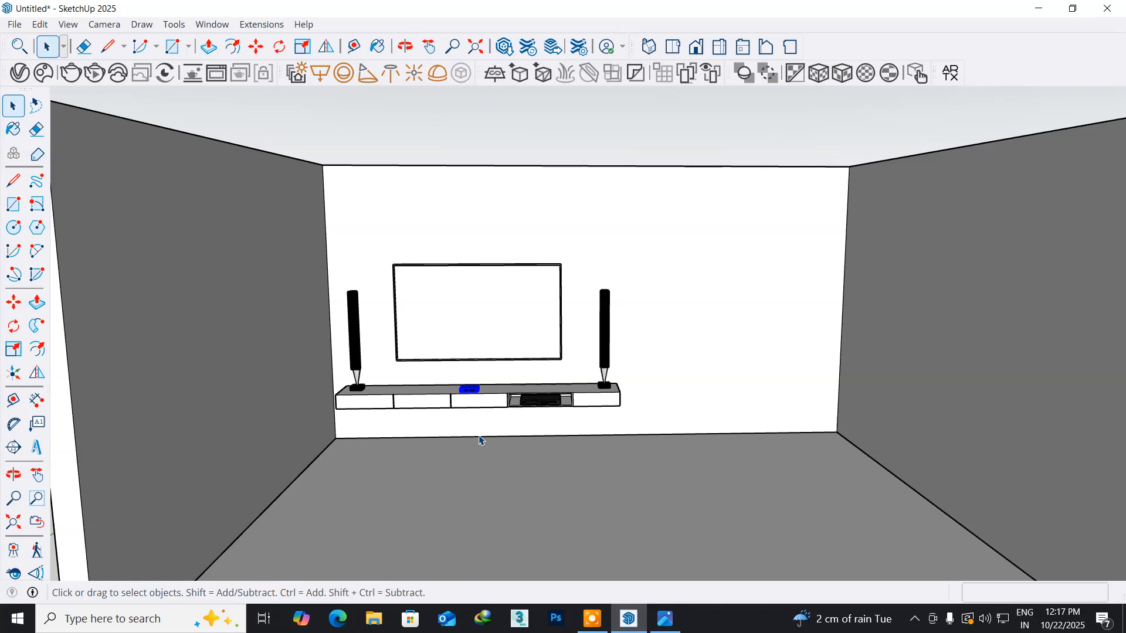
pyautogui.moveTo(529, 441)
pyautogui.mouseDown(button='middle')
pyautogui.moveTo(465, 432)
pyautogui.moveTo(527, 450)
pyautogui.mouseUp(button='middle')
pyautogui.scroll(2, 526, 445)
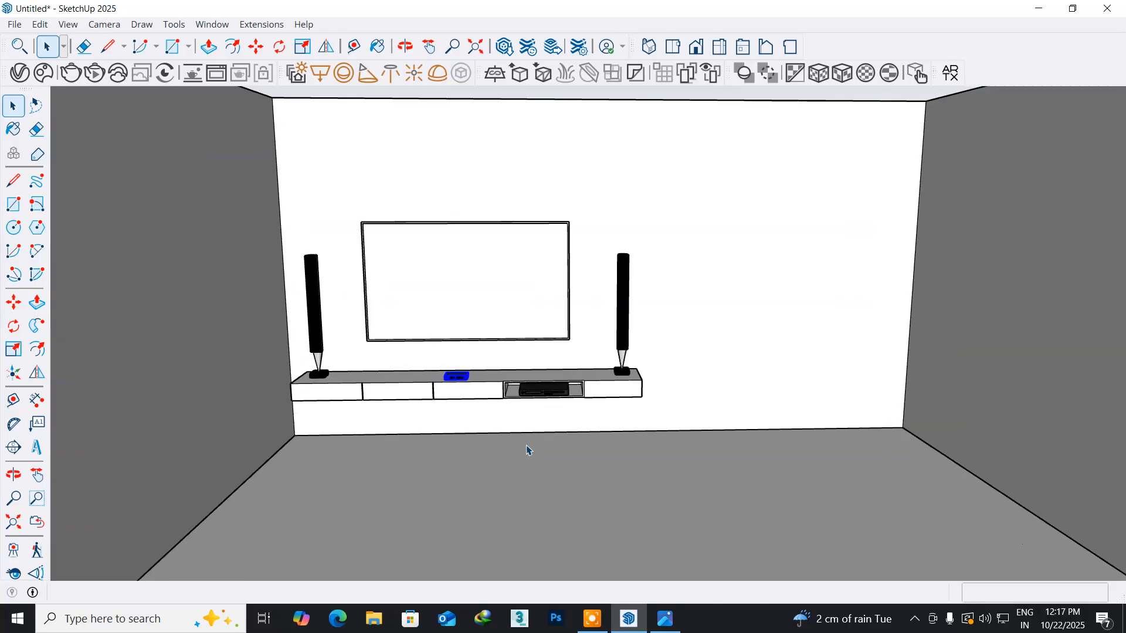
pyautogui.moveTo(525, 444); pyautogui.dragTo(595, 422, button='middle')
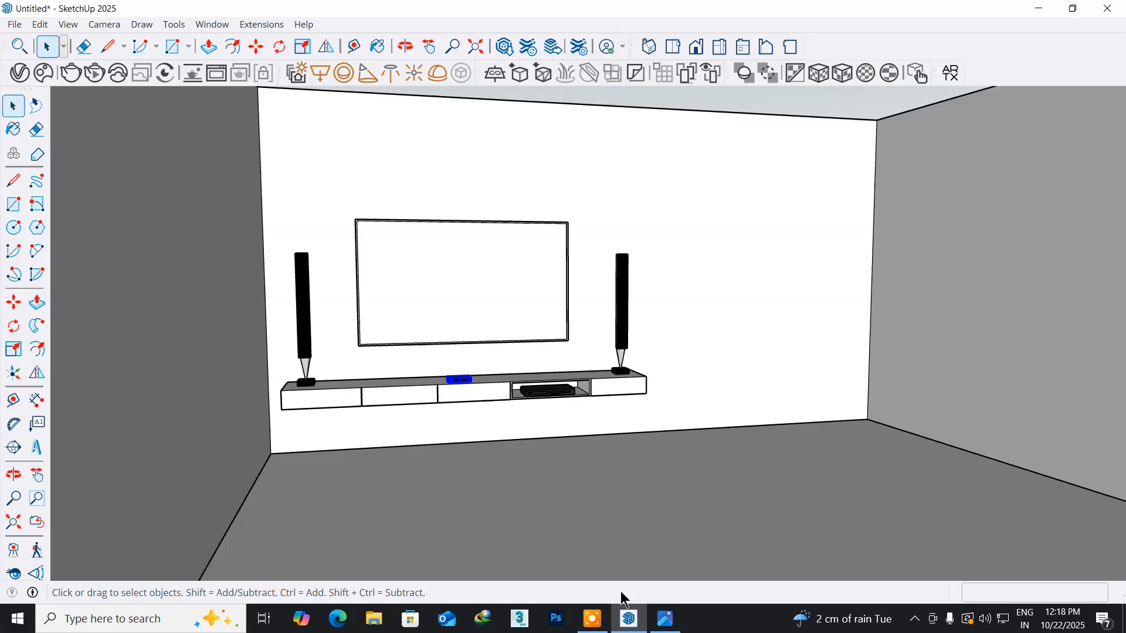
pyautogui.click(657, 626)
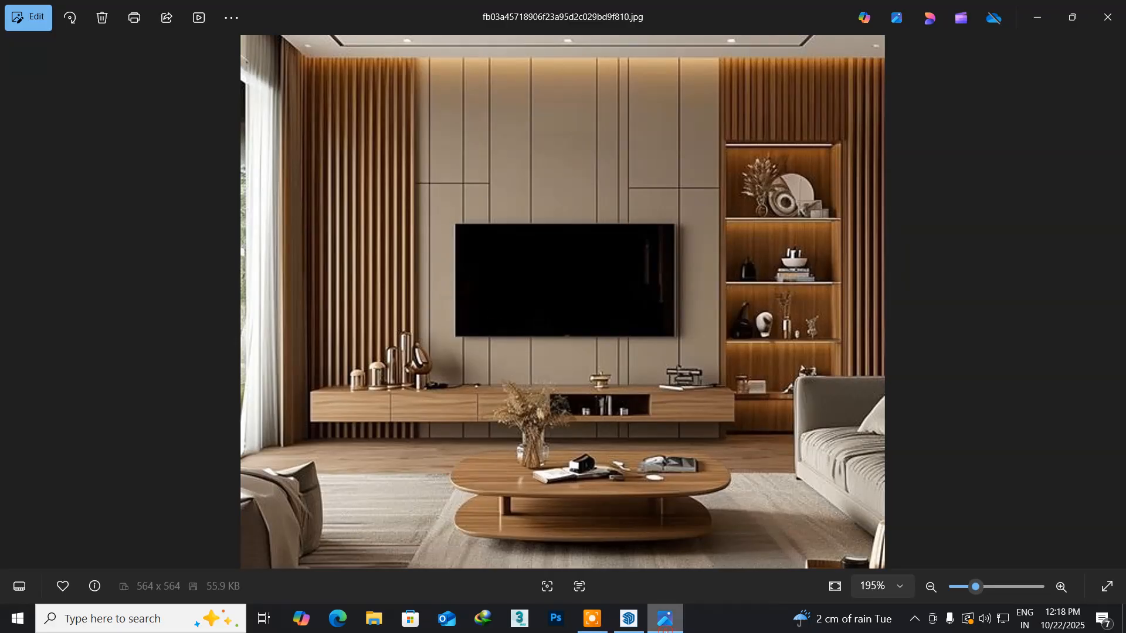
pyautogui.click(665, 620)
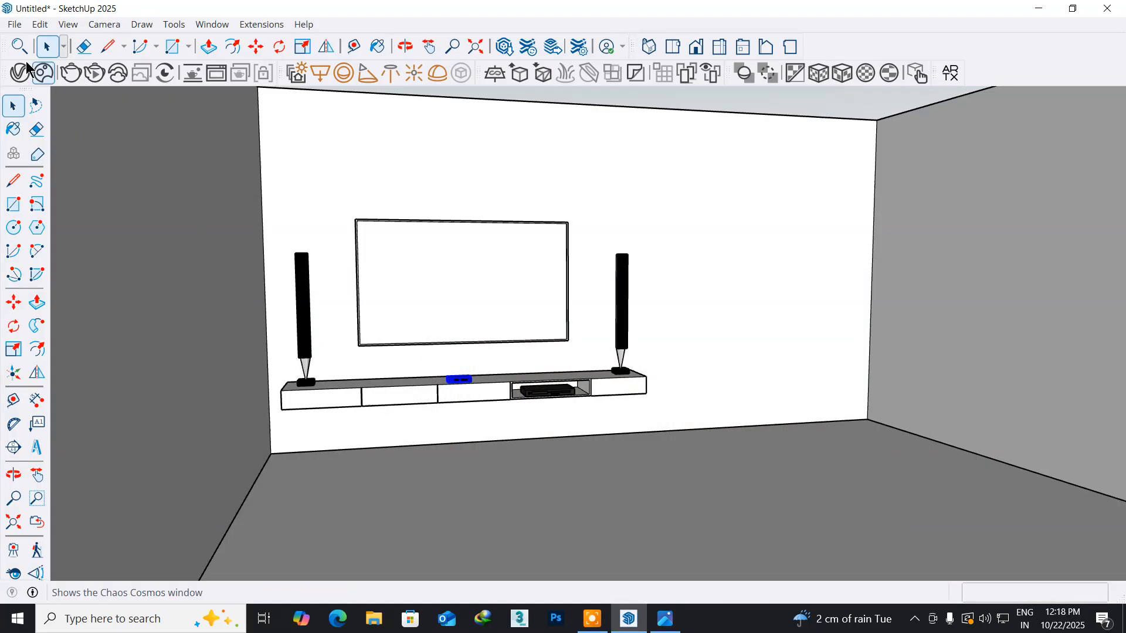
# - Purge unused items, save the model as livingroomsample in the Documents folder, and close SketchUp
pyautogui.click(14, 24)
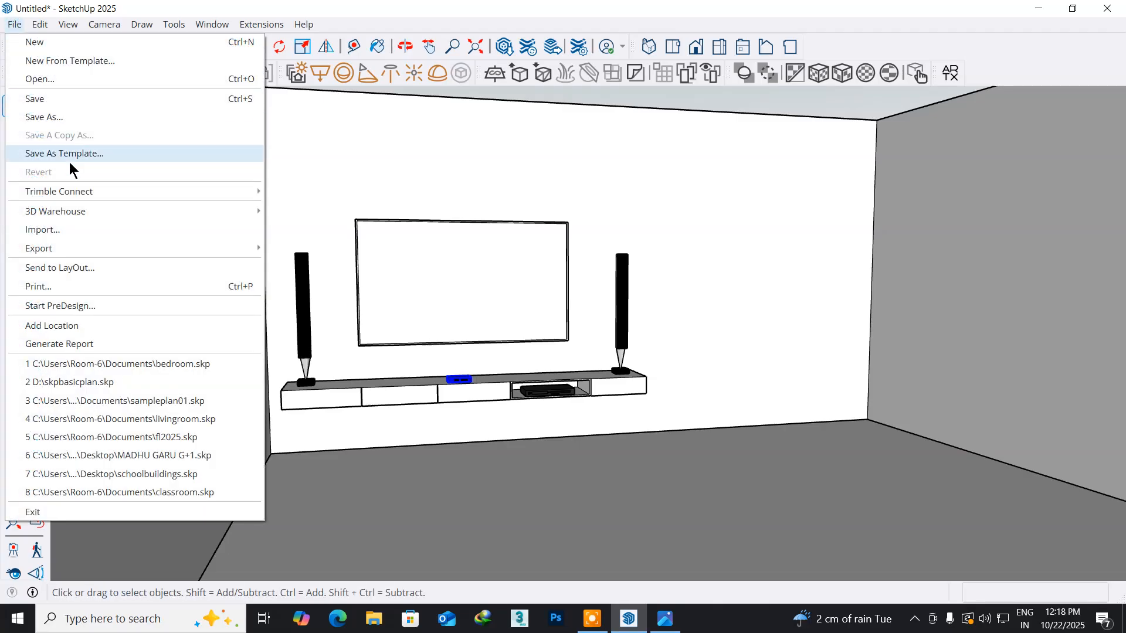
pyautogui.moveTo(76, 192)
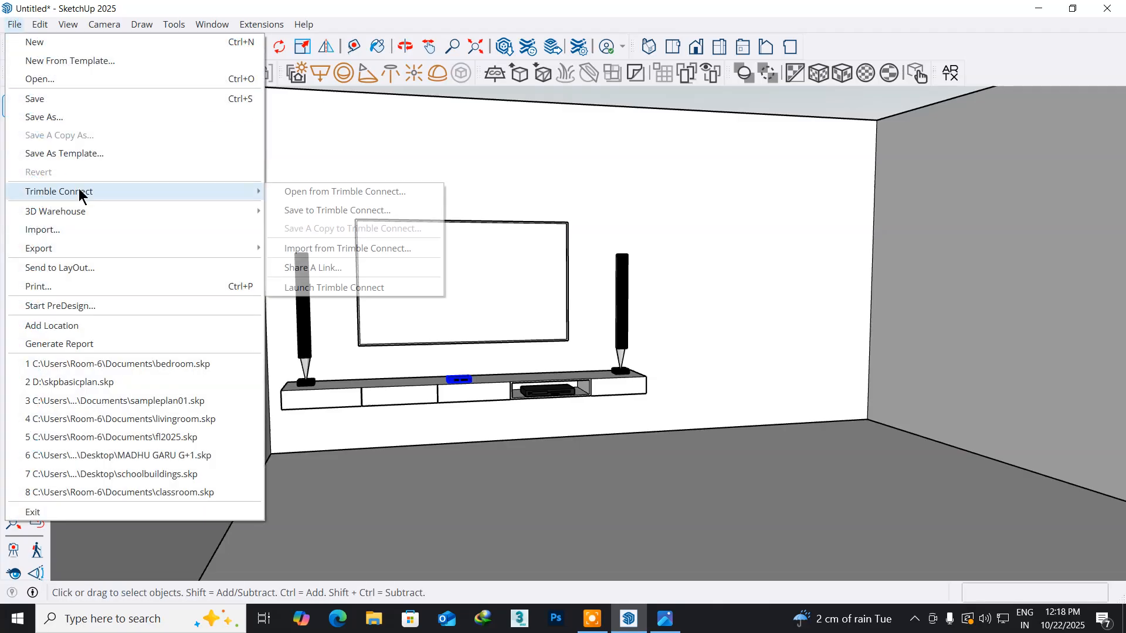
pyautogui.click(54, 104)
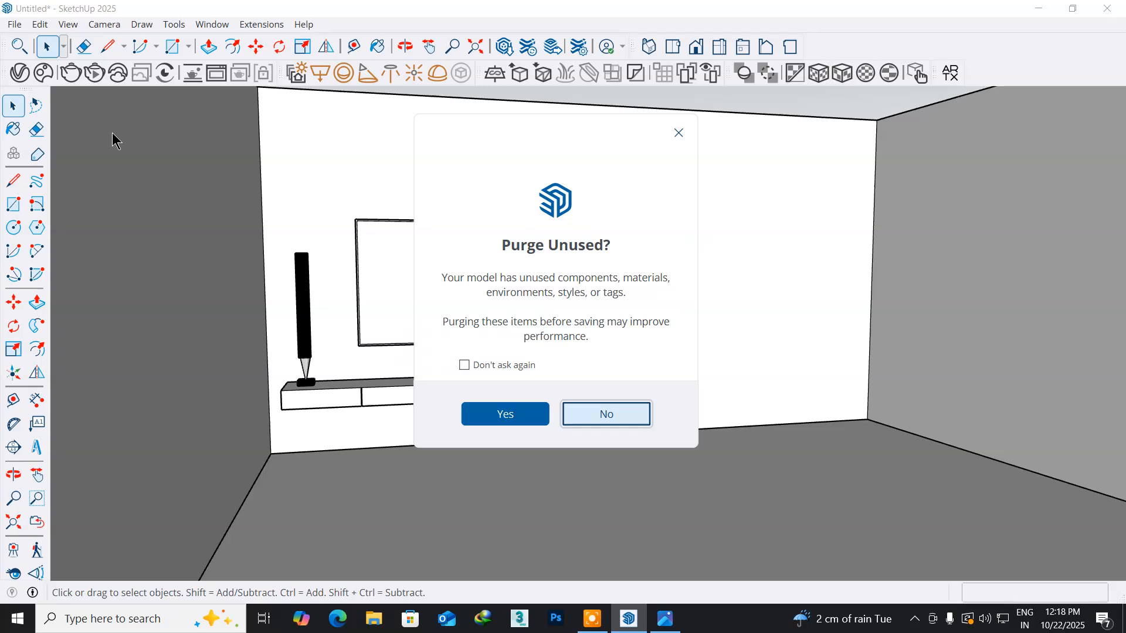
pyautogui.click(517, 414)
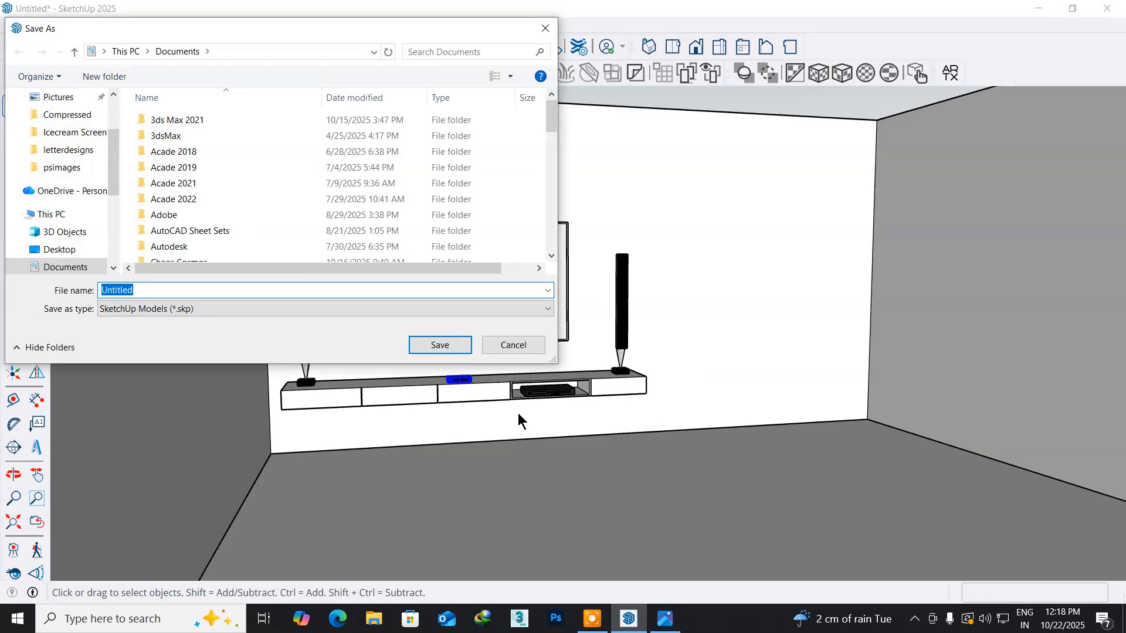
pyautogui.write('livingroom')
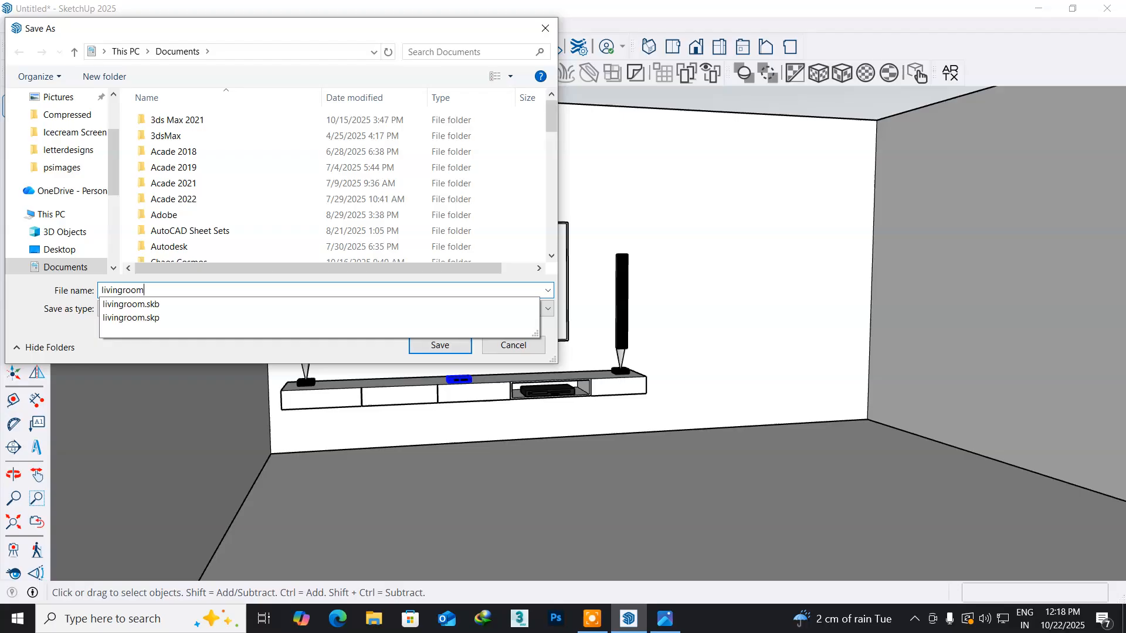
pyautogui.write('sample')
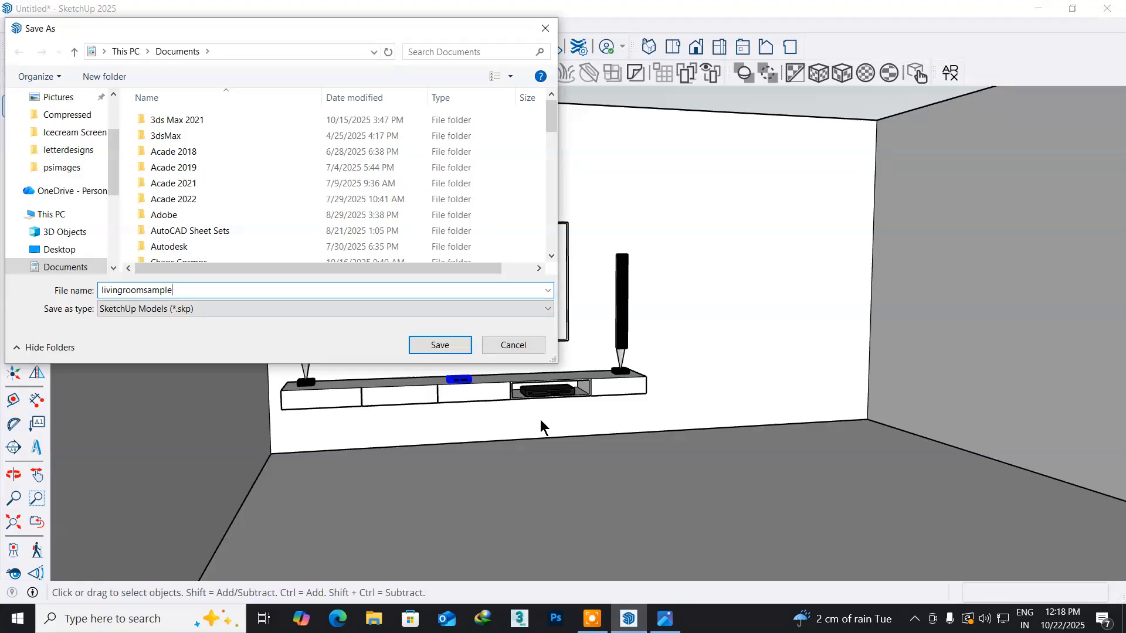
pyautogui.click(445, 345)
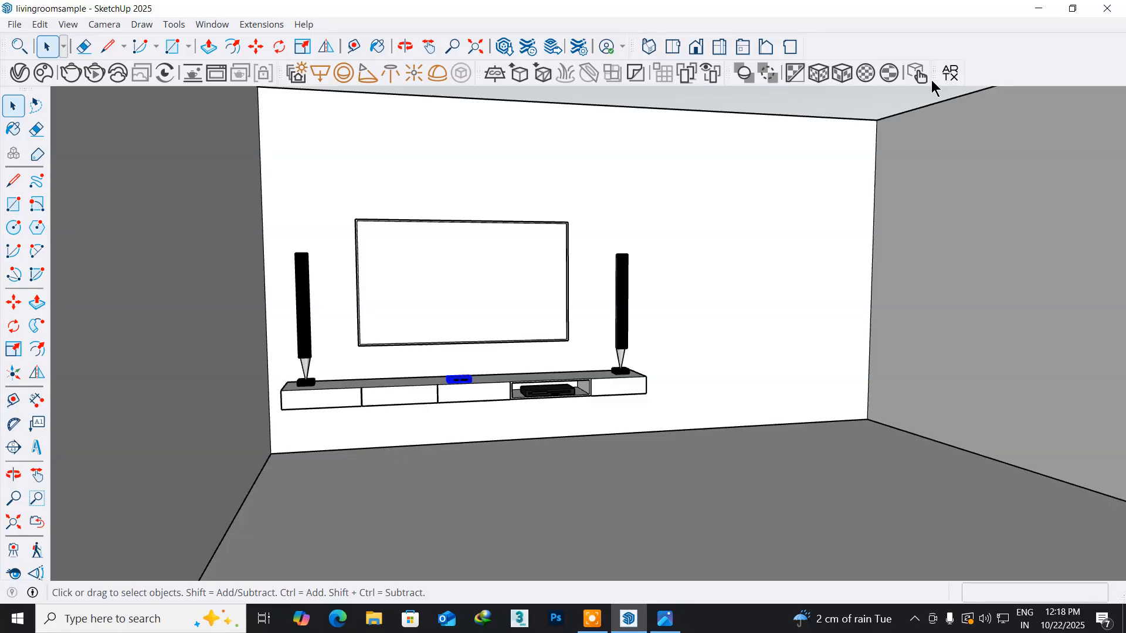
pyautogui.click(1038, 9)
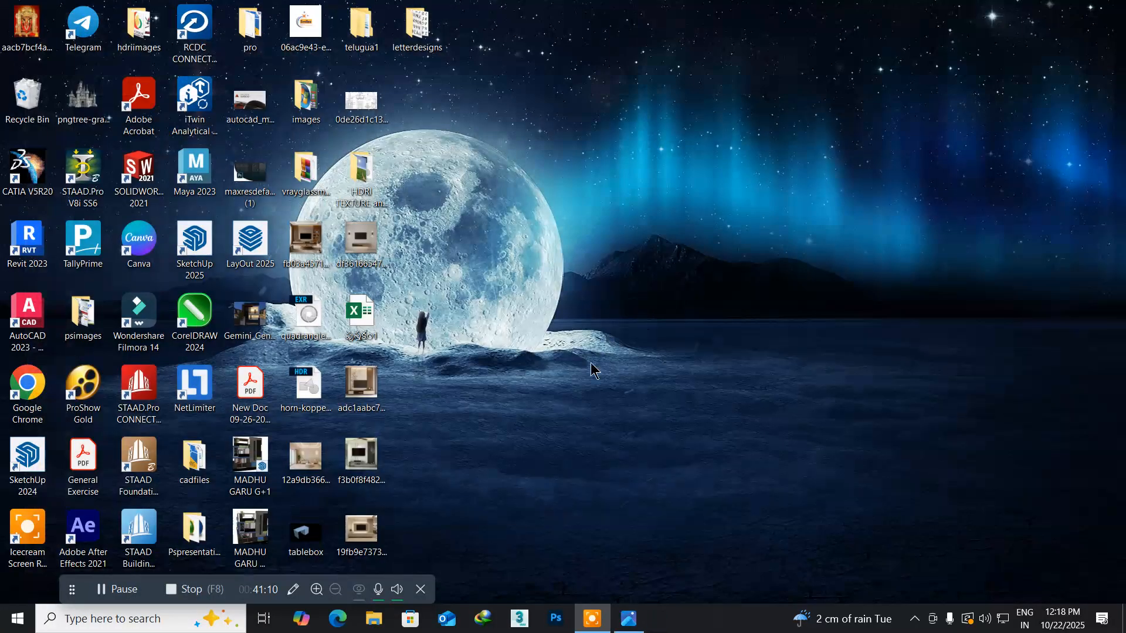